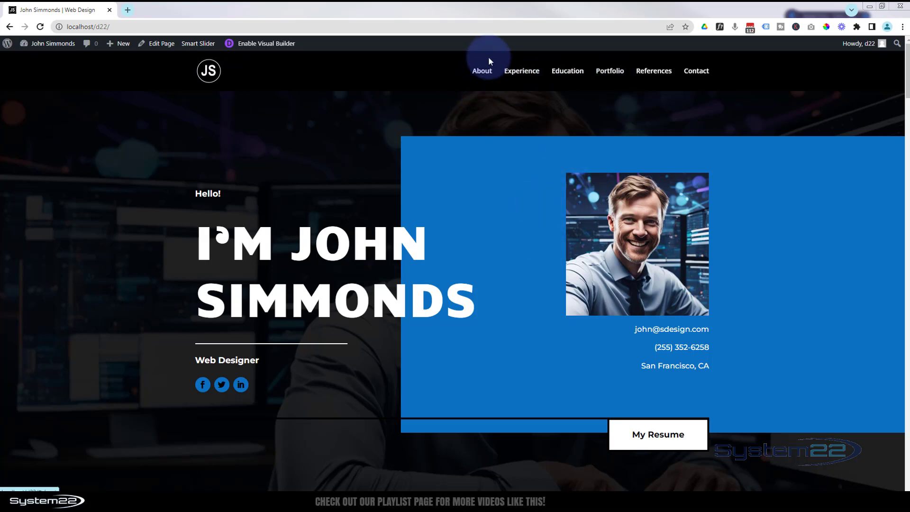
Jump through each navigation section of the finished resume site, then return to the top of the page.
left_click(482, 71)
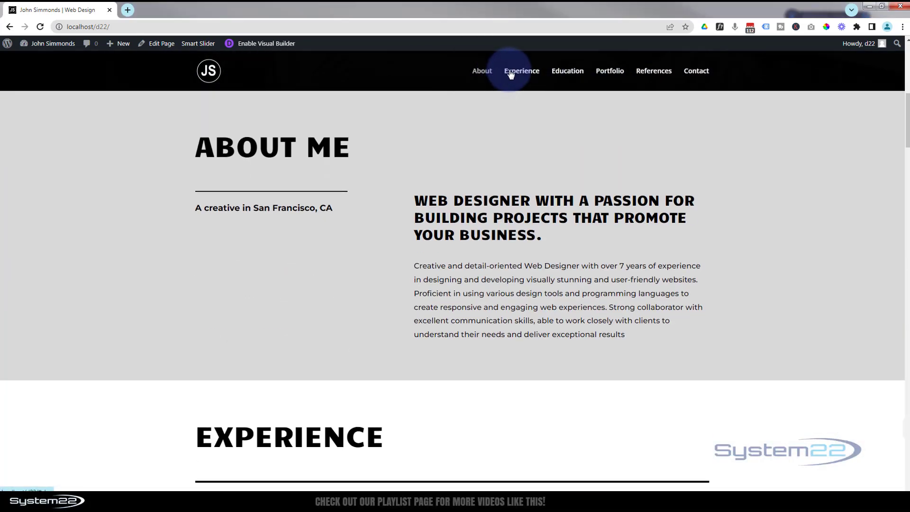
left_click(520, 71)
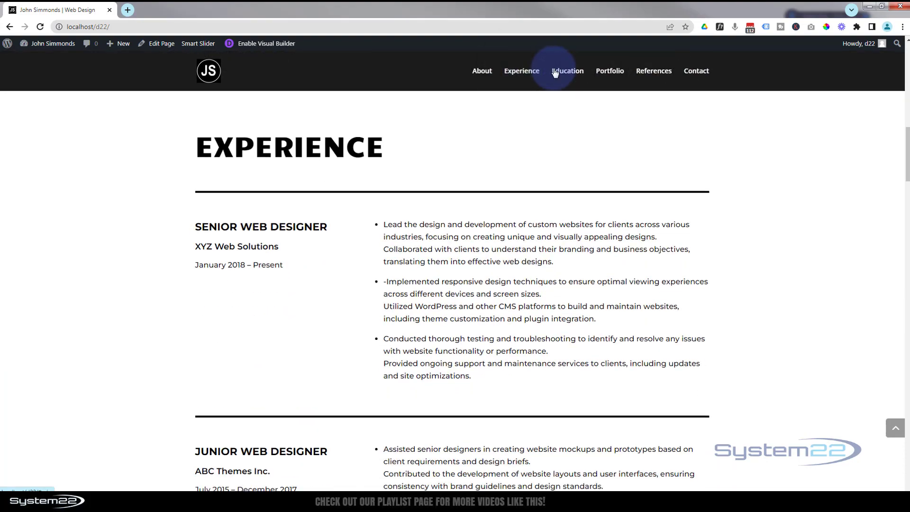
left_click(563, 74)
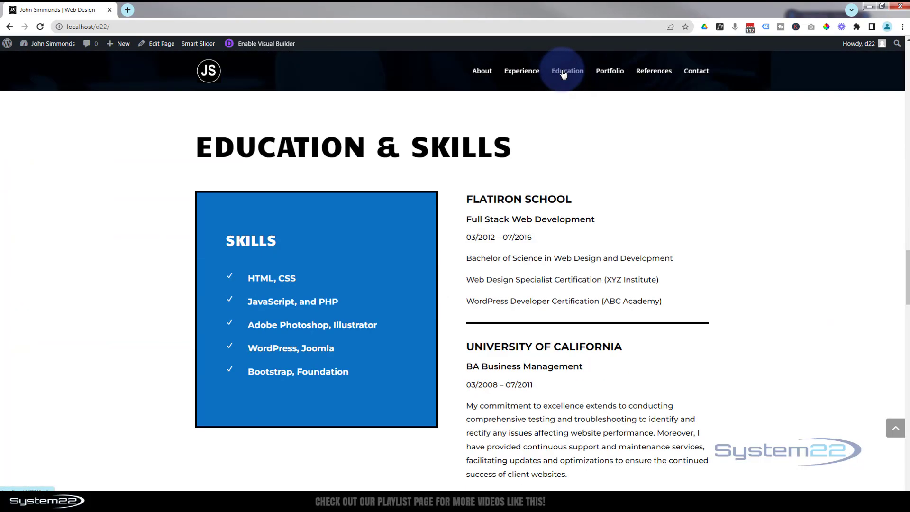
left_click(611, 72)
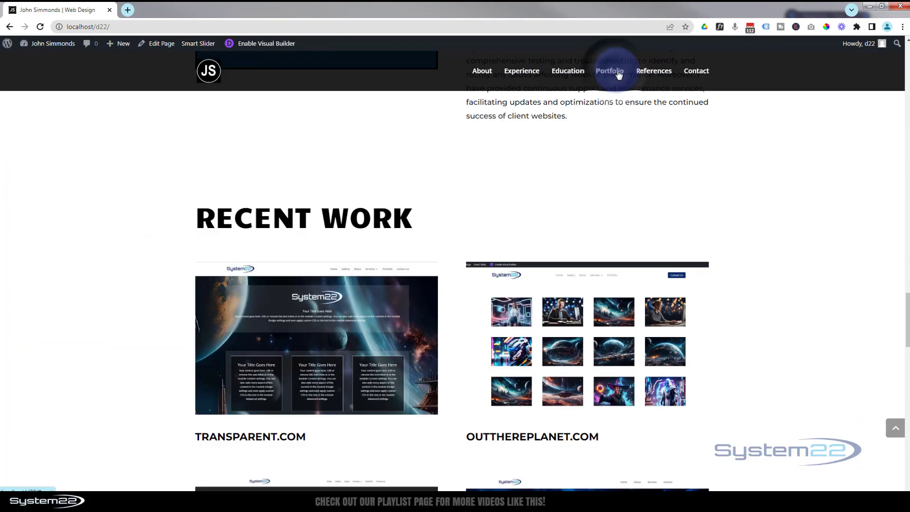
left_click(650, 73)
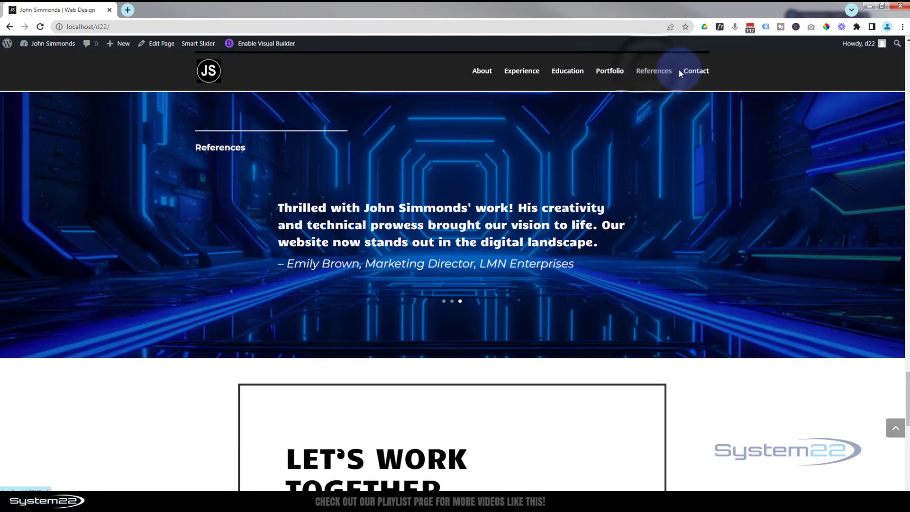
left_click(696, 72)
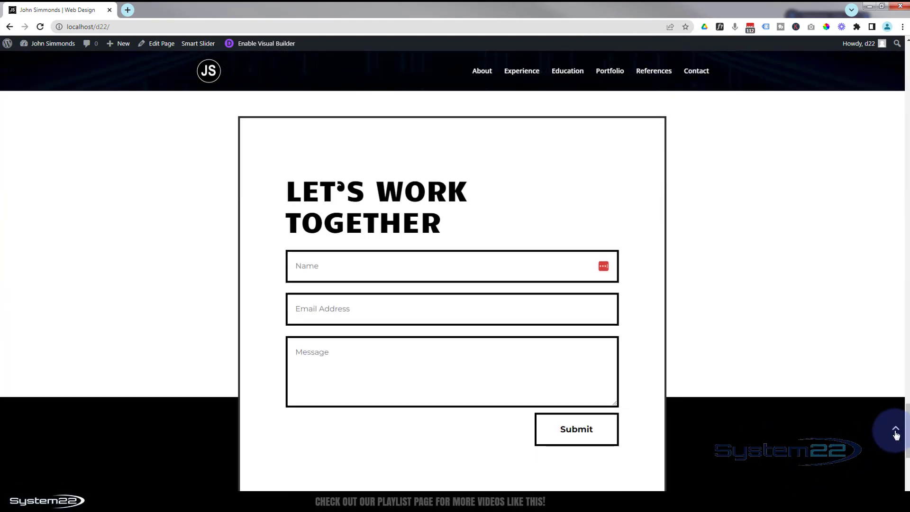
left_click(896, 432)
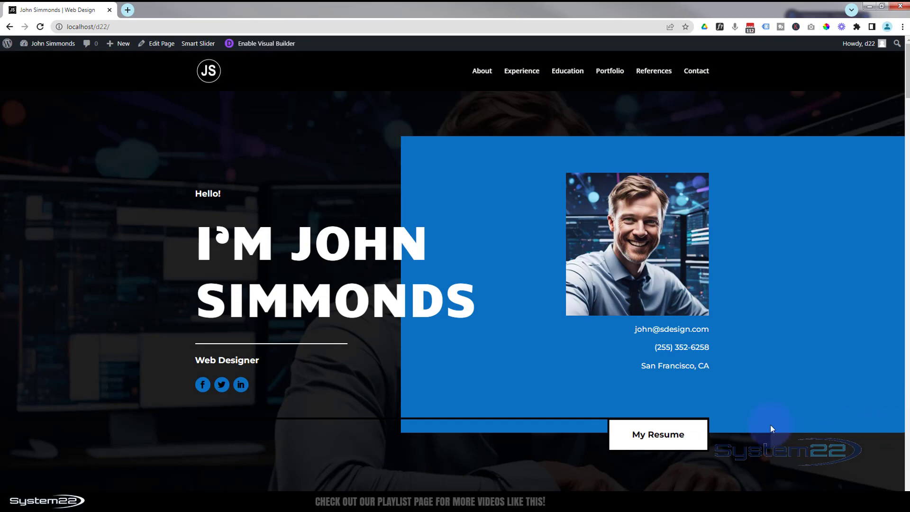
Explore the hero's My Resume button, the Portfolio button and a recent work project, then close the project's tab.
scroll(487, 322, "down", 2)
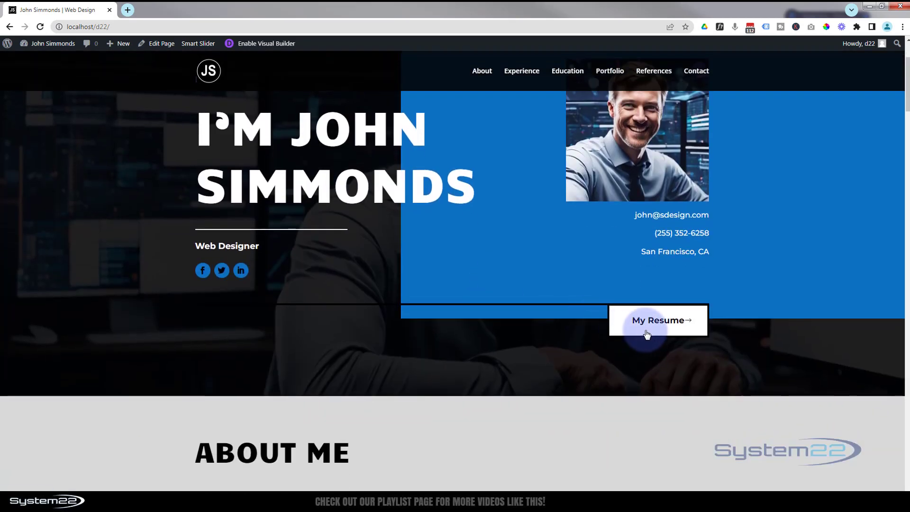
left_click(647, 329)
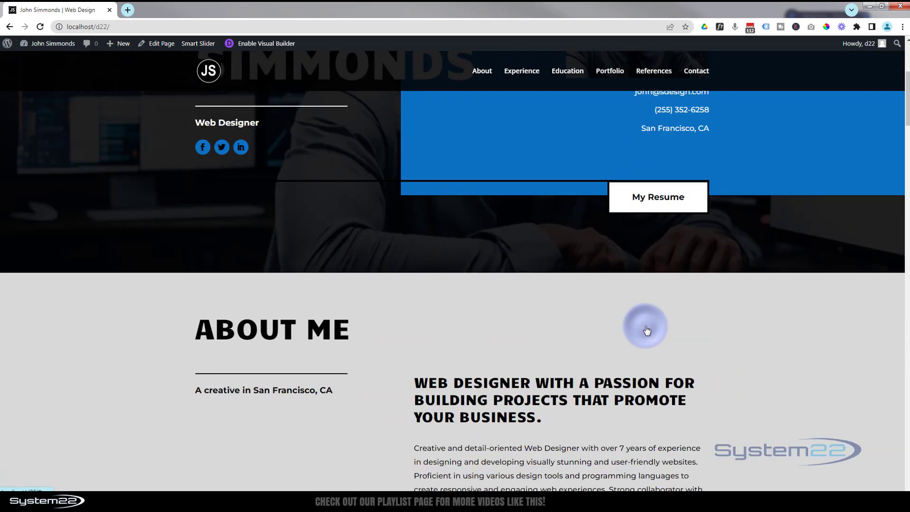
scroll(625, 317, "up", 7)
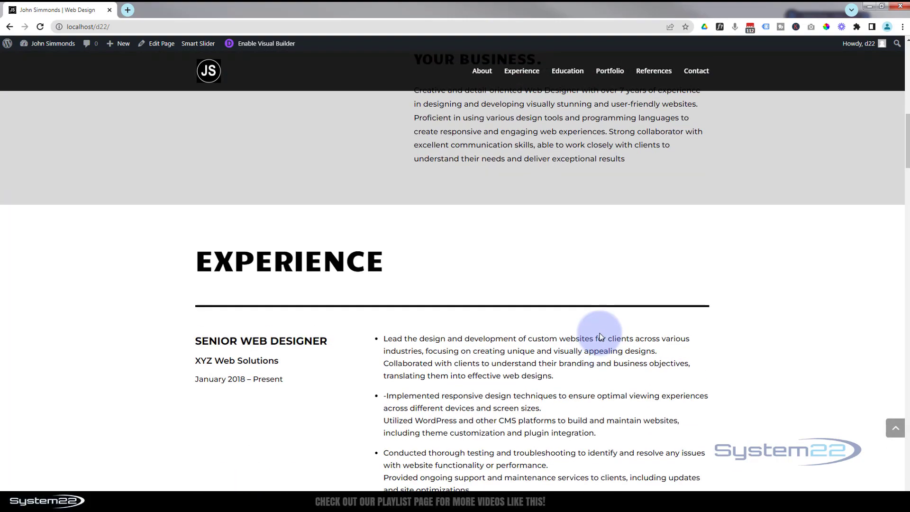
scroll(600, 334, "down", 8)
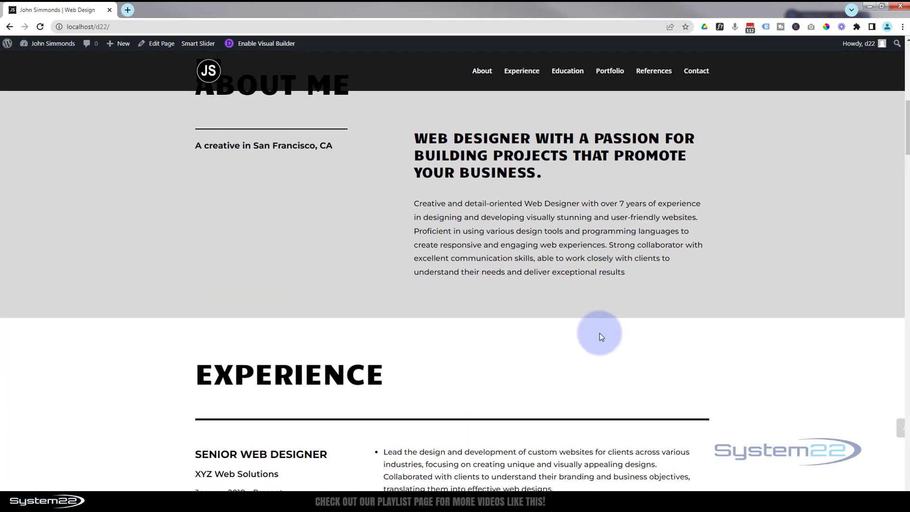
scroll(600, 333, "down", 8)
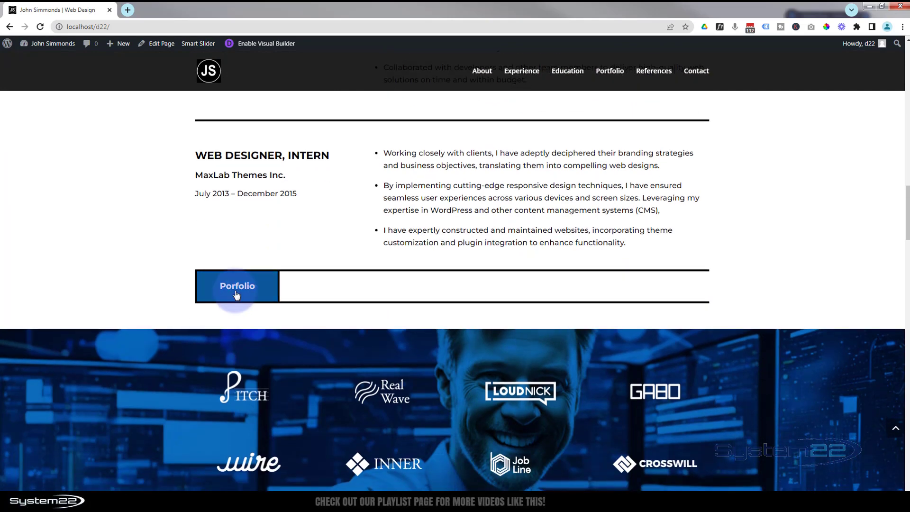
left_click(236, 289)
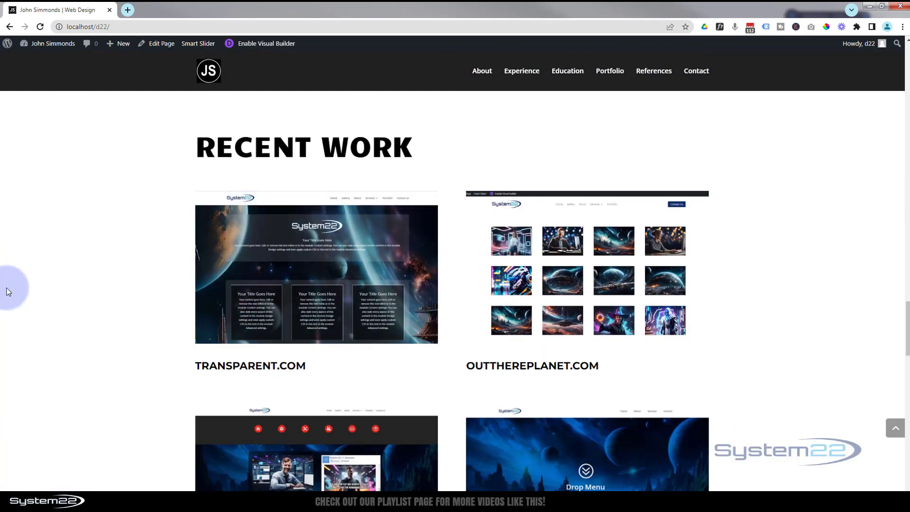
left_click(291, 283)
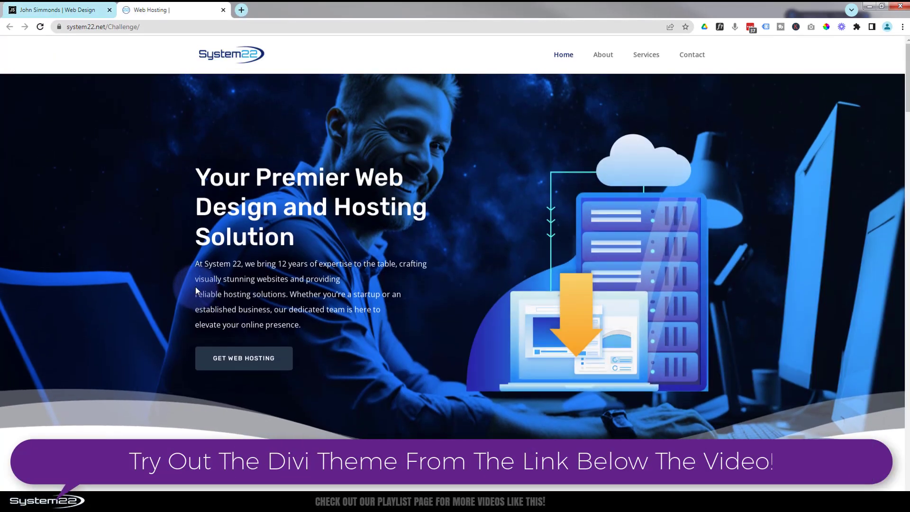
left_click(223, 10)
Scroll through the references and contact form, try the form fields and footer About link, then go back to top.
scroll(124, 284, "down", 4)
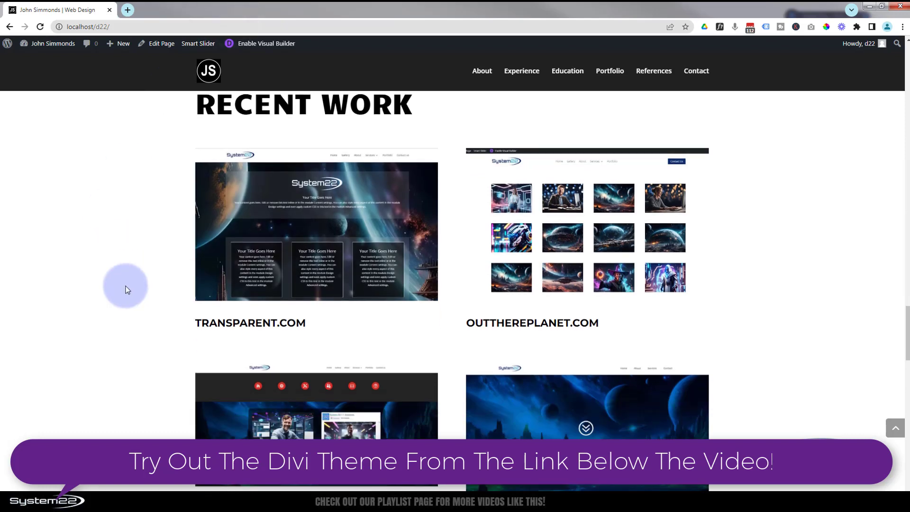
scroll(125, 289, "down", 6)
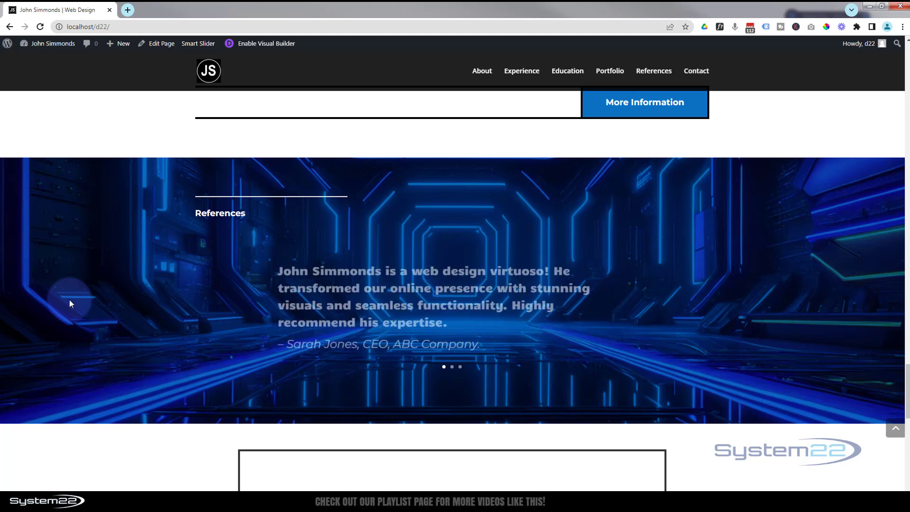
scroll(69, 303, "down", 3)
scroll(69, 300, "down", 5)
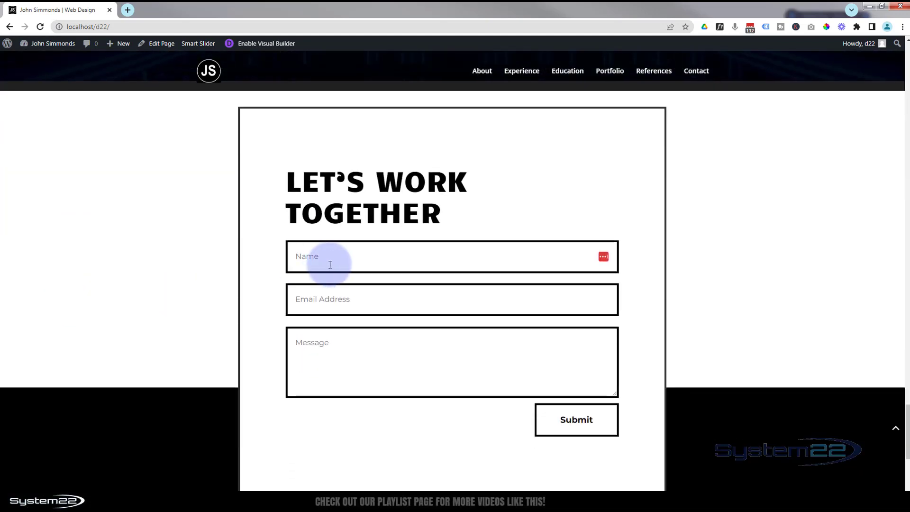
left_click(315, 298)
left_click(315, 340)
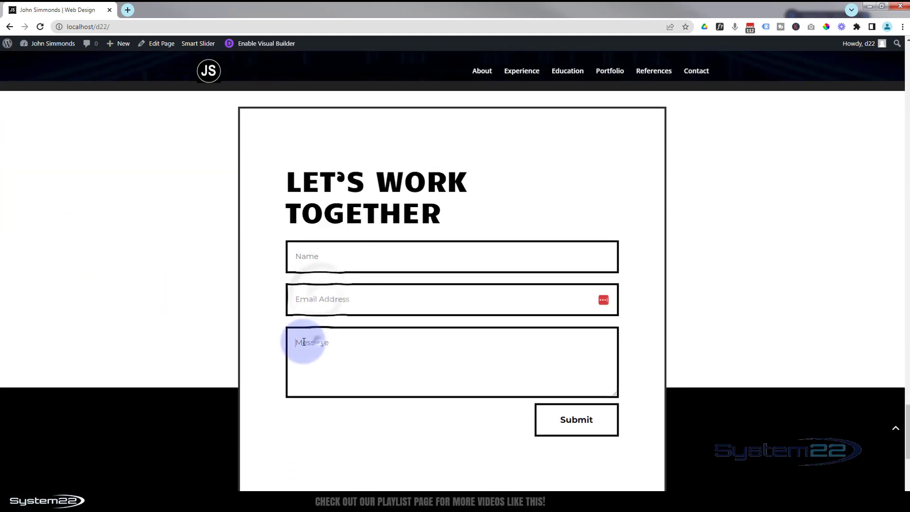
scroll(196, 326, "down", 6)
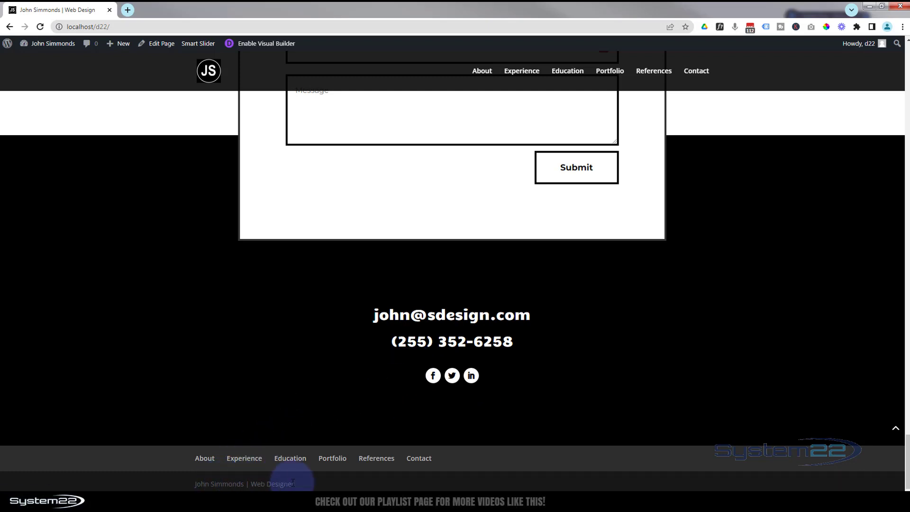
left_click(204, 459)
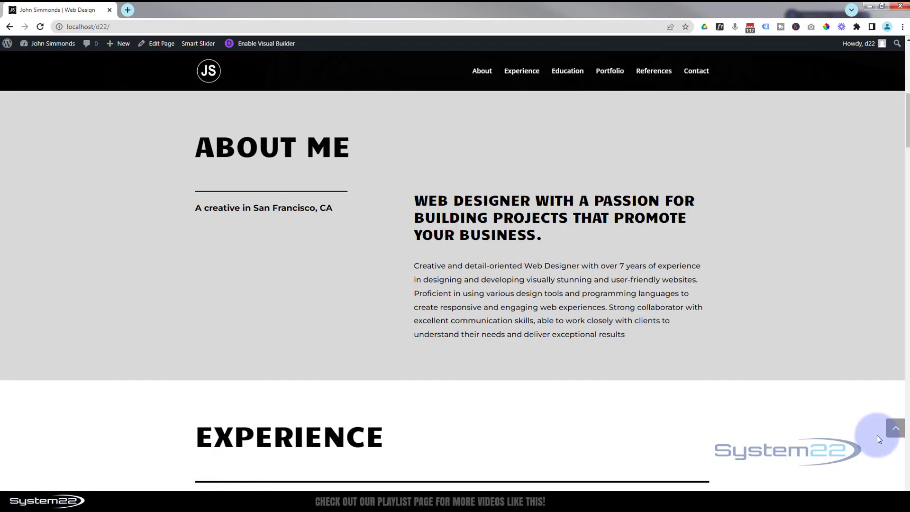
left_click(894, 428)
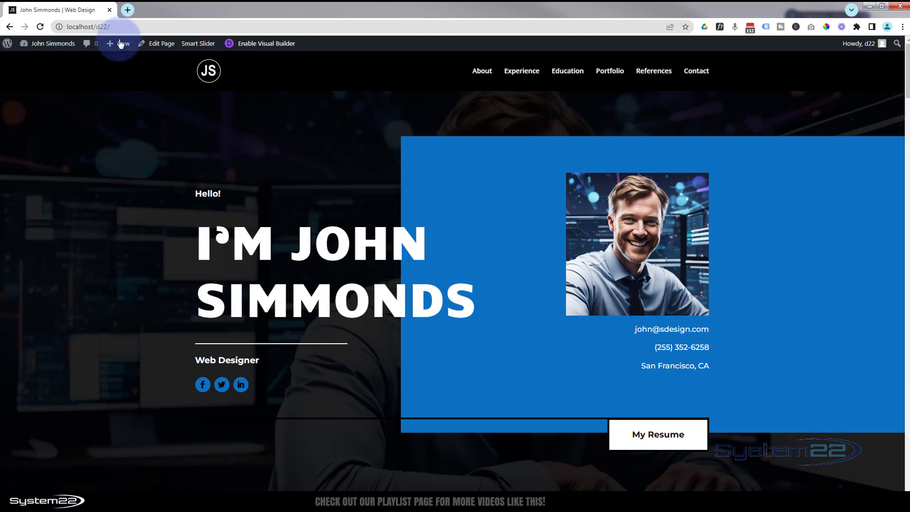
Create a new page titled Resume Site and open it with the Divi Builder.
mouse_move(122, 45)
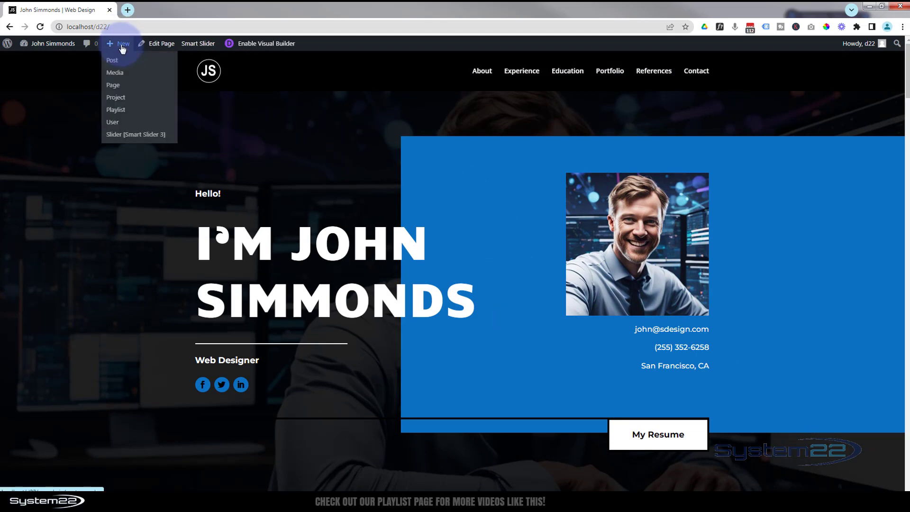
left_click(113, 88)
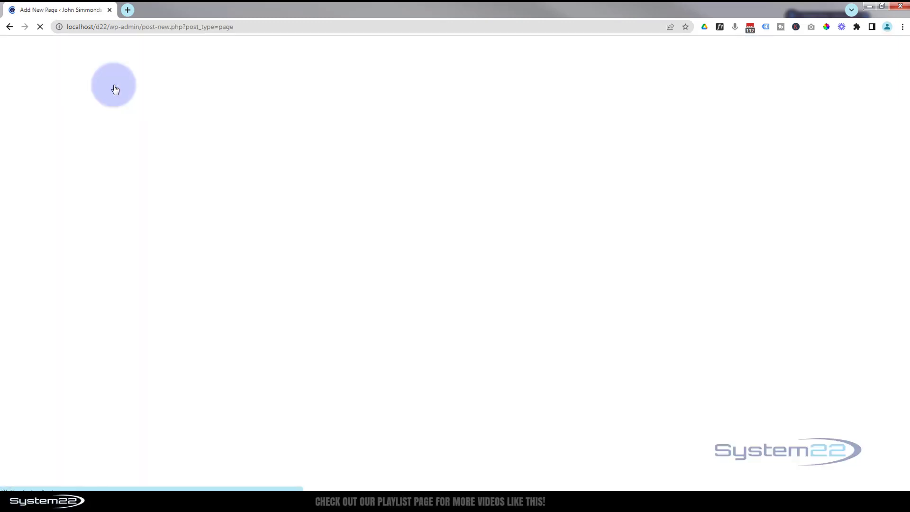
type("Resume Site")
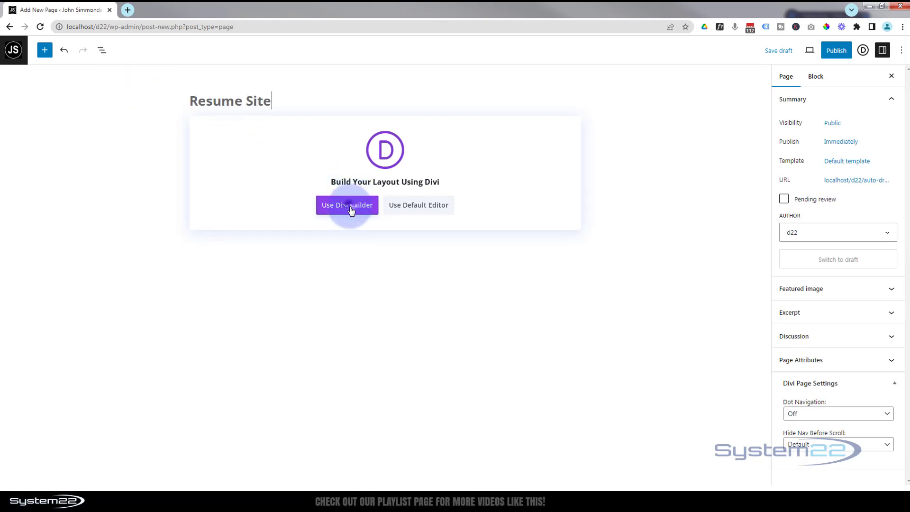
left_click(348, 205)
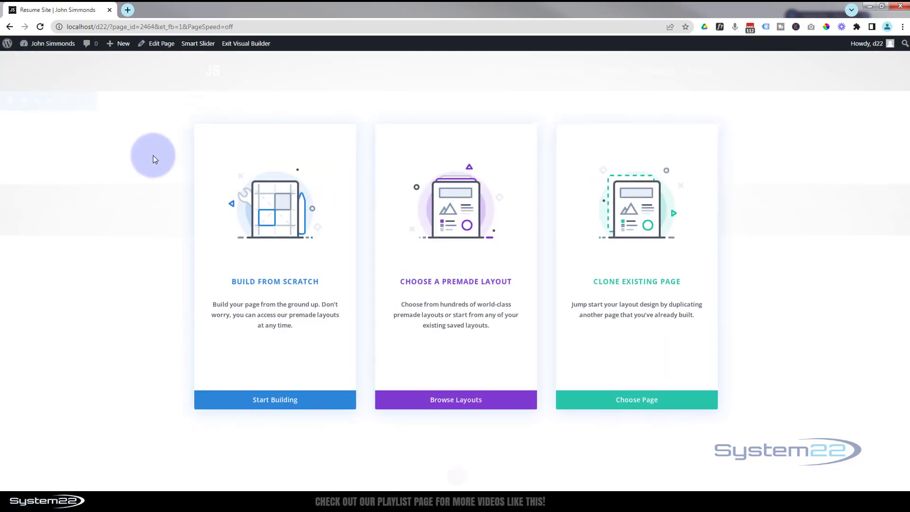
Open the WordPress dashboard in a new tab and switch to it.
mouse_move(26, 50)
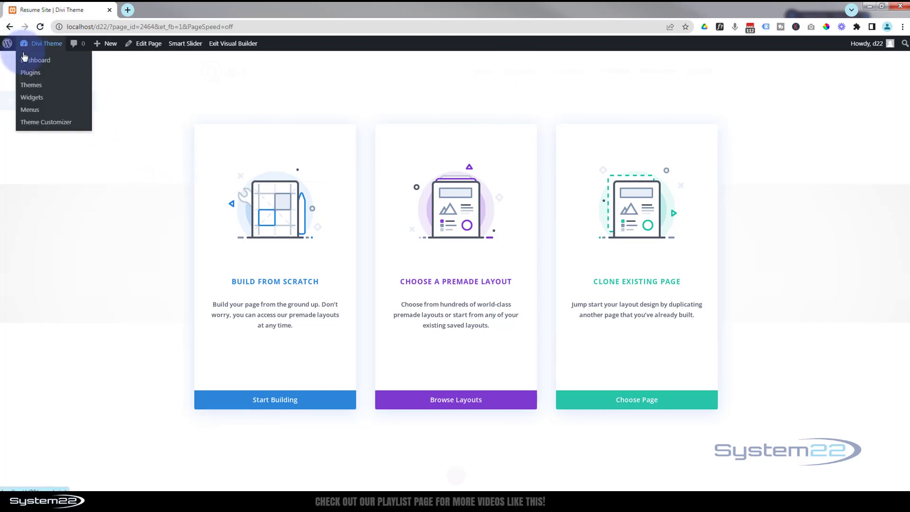
left_click(25, 65, "ctrl")
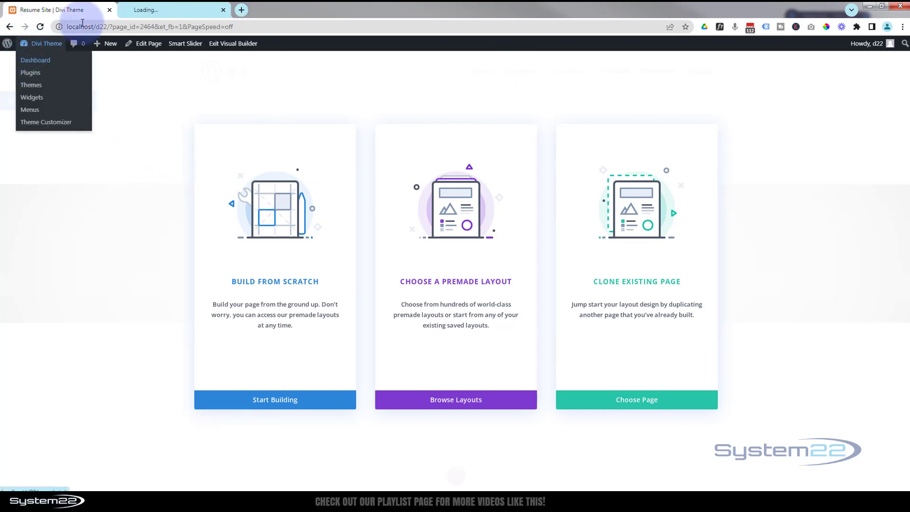
left_click(159, 9)
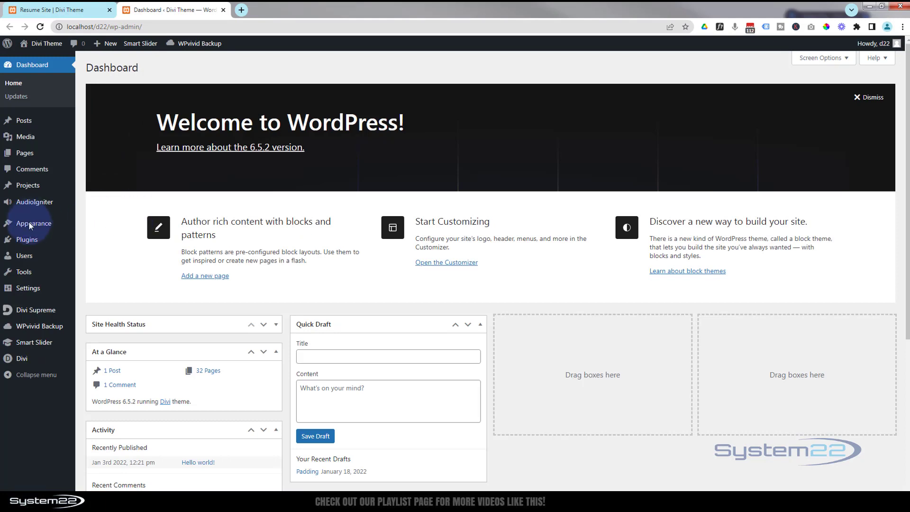
Start a theme upload and choose Divi.zip as the theme file.
mouse_move(28, 221)
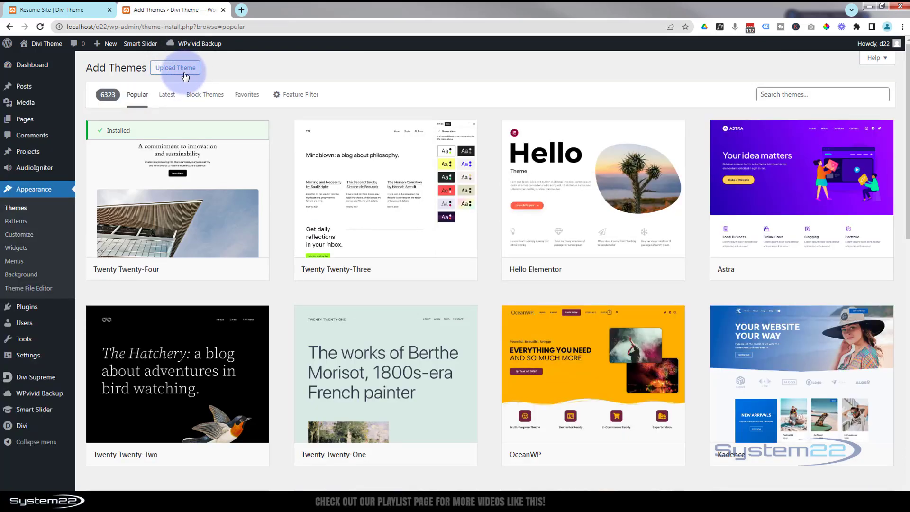
left_click(185, 71)
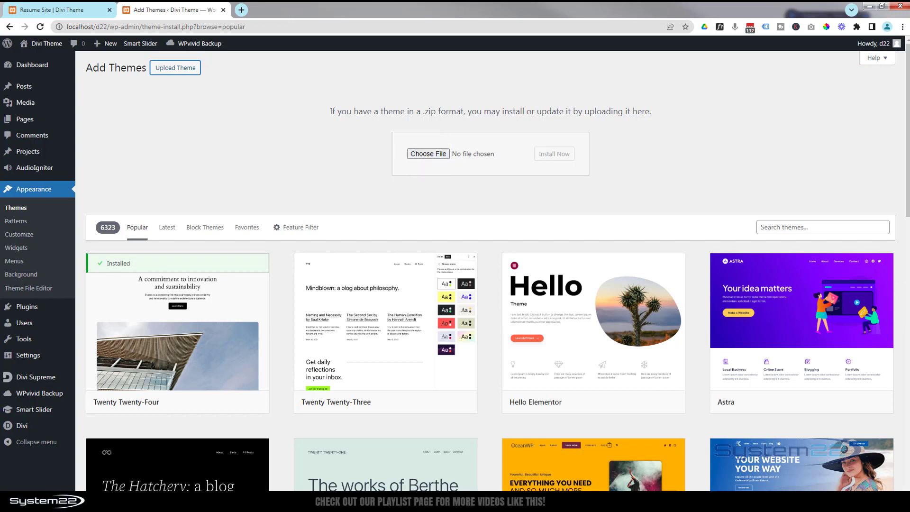
left_click_drag(290, 239, 484, 154)
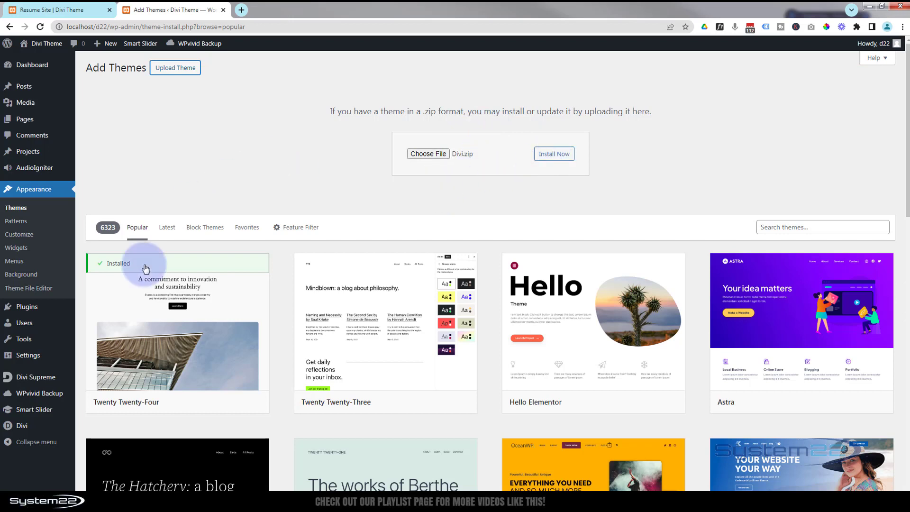
mouse_move(224, 350)
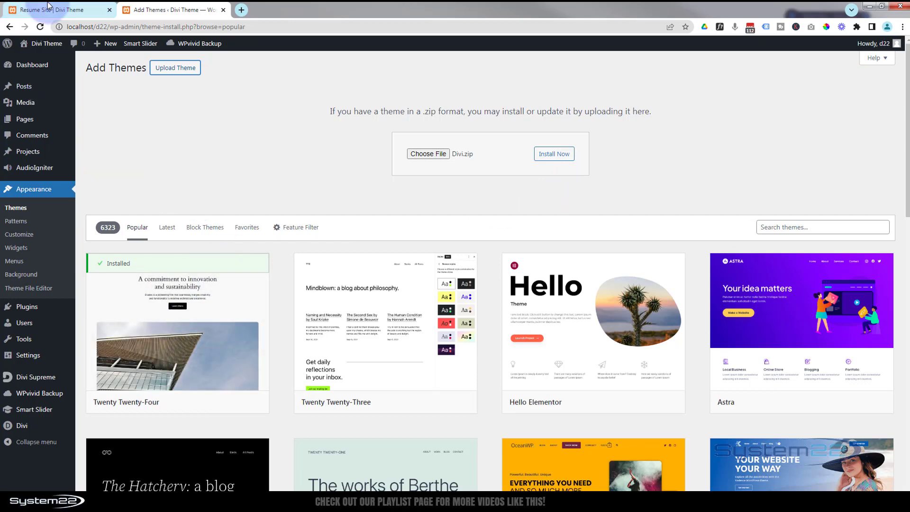
Return to the Resume Site builder tab, browse premade layouts and search the library for cv.
left_click(61, 9)
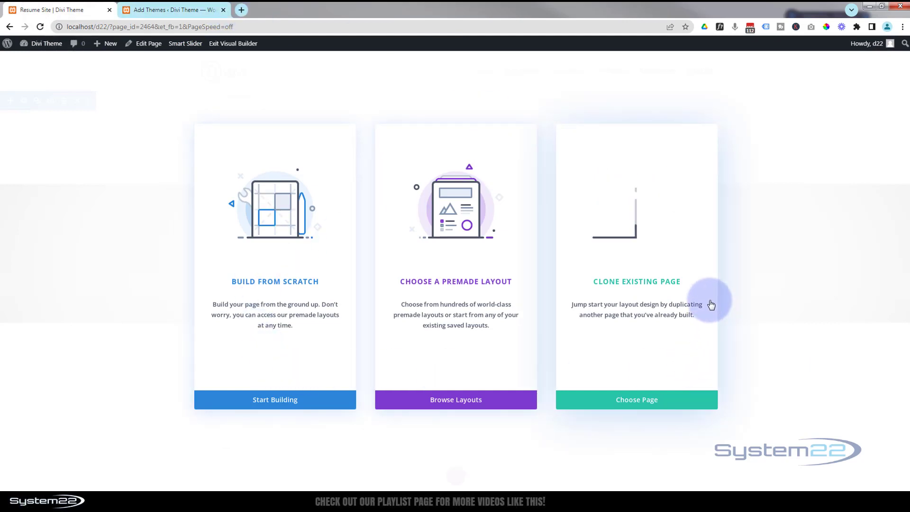
left_click(451, 402)
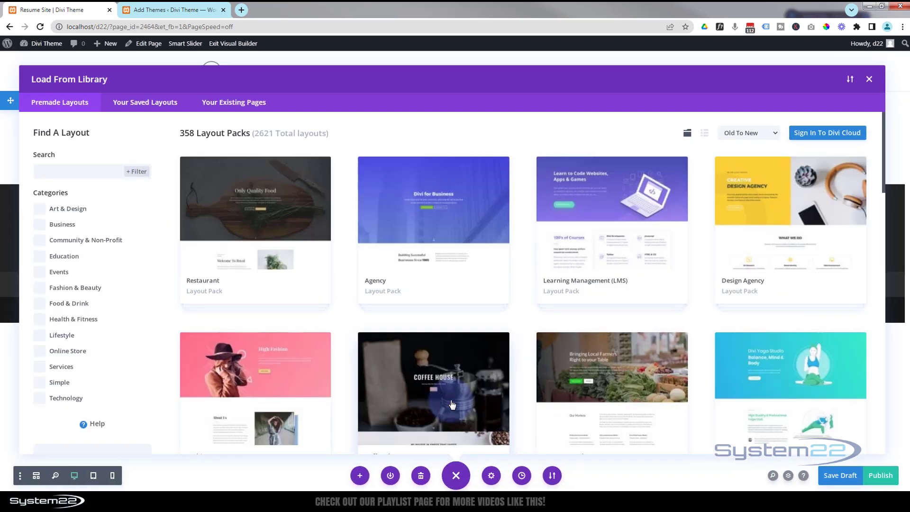
left_click(58, 171)
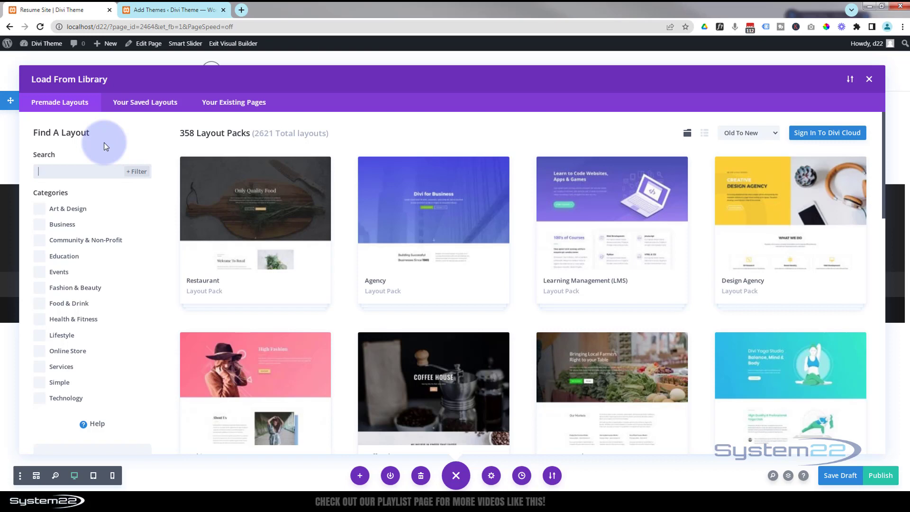
type("cv")
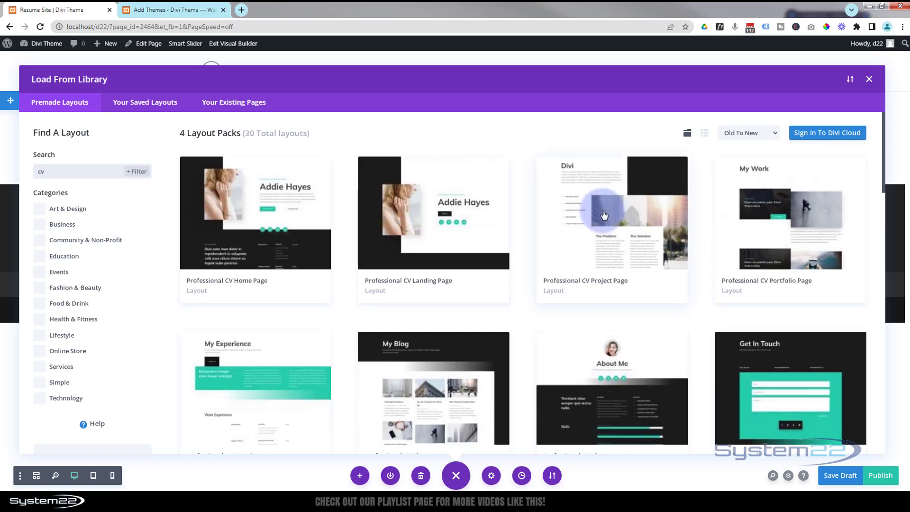
Open the Creative CV layout pack from the search results and select its Landing layout.
scroll(604, 218, "down", 4)
scroll(605, 218, "down", 7)
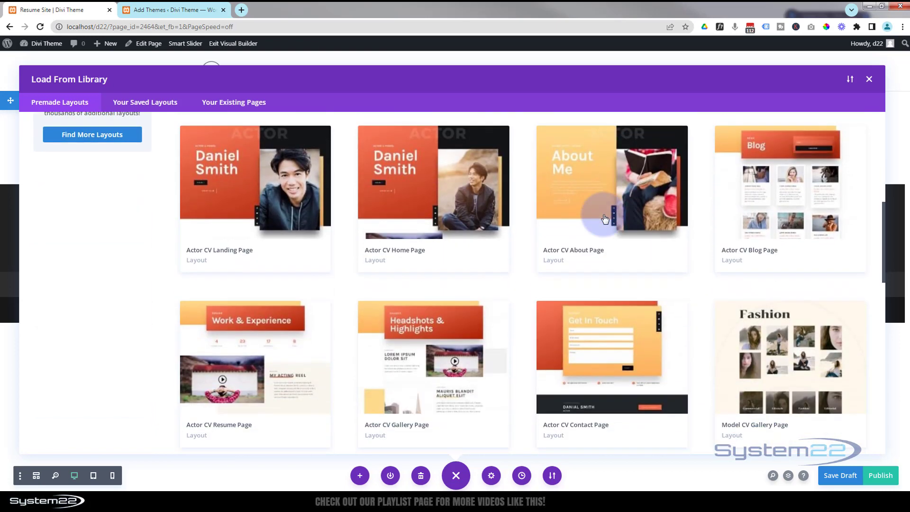
scroll(605, 218, "down", 7)
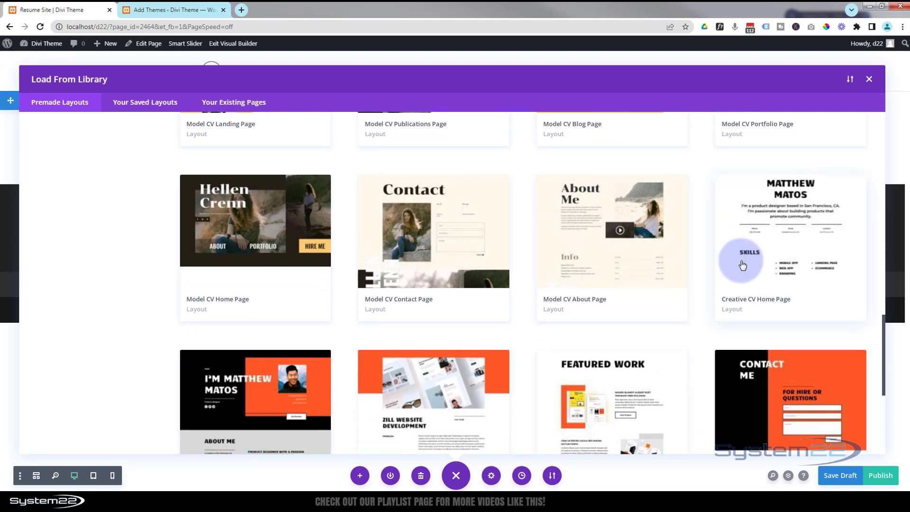
left_click(742, 265)
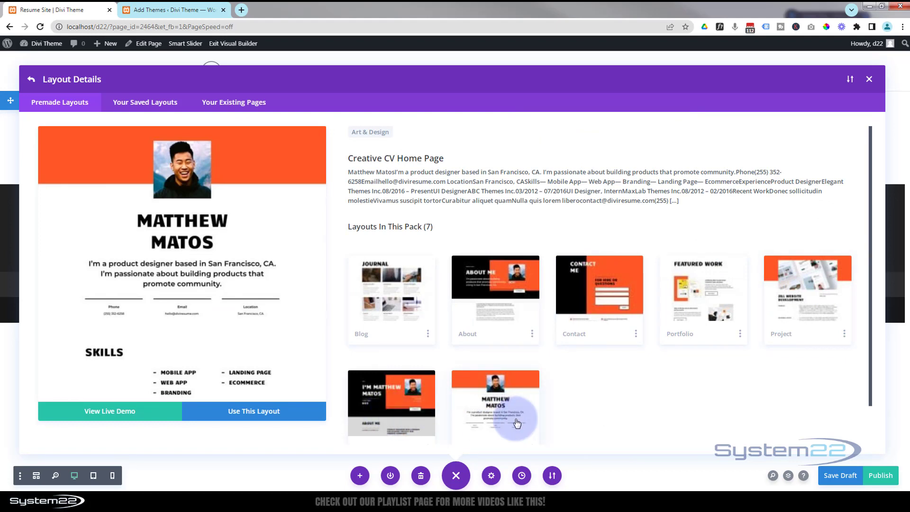
scroll(636, 388, "down", 1)
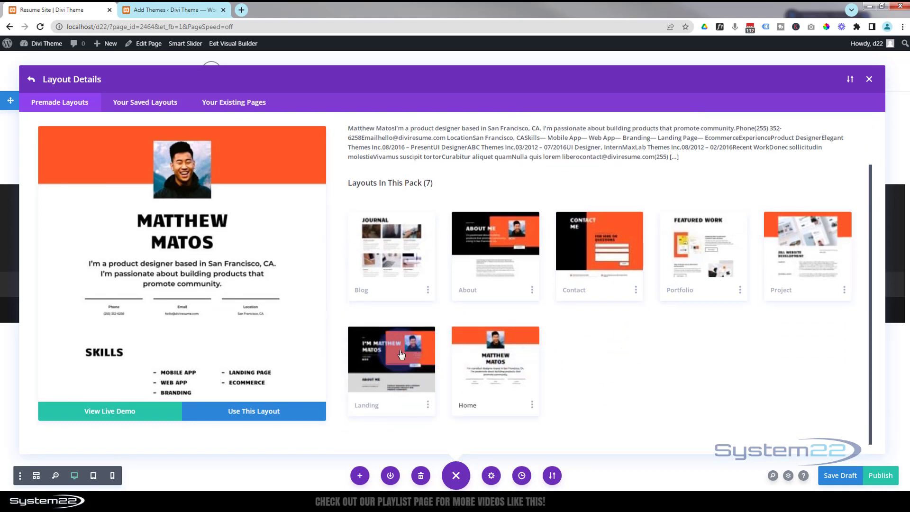
left_click(384, 373)
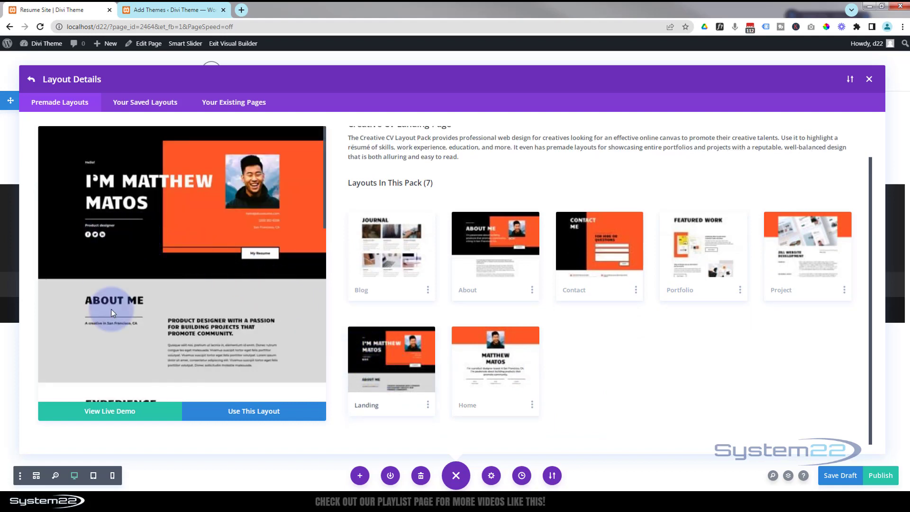
Preview the Creative CV Landing live demo in a new tab and return to the builder tab.
left_click(111, 412)
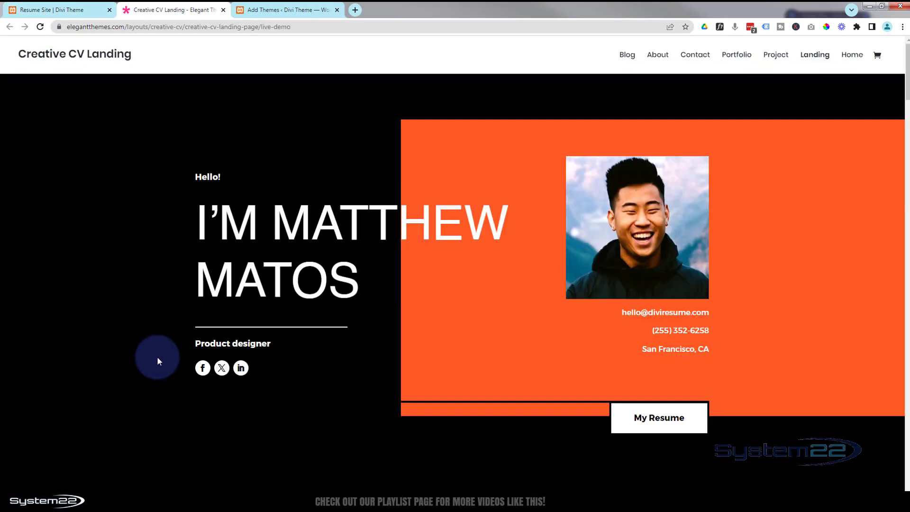
scroll(159, 358, "down", 3)
scroll(158, 357, "down", 15)
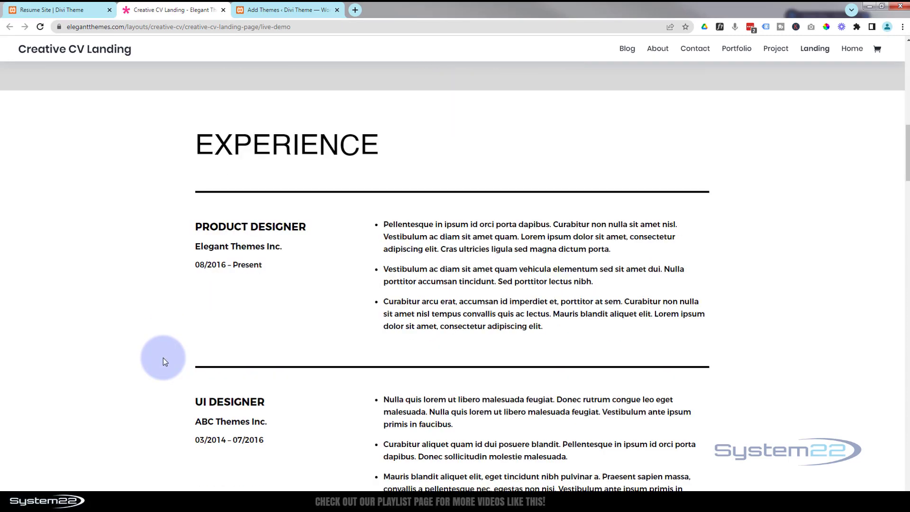
scroll(163, 362, "down", 1)
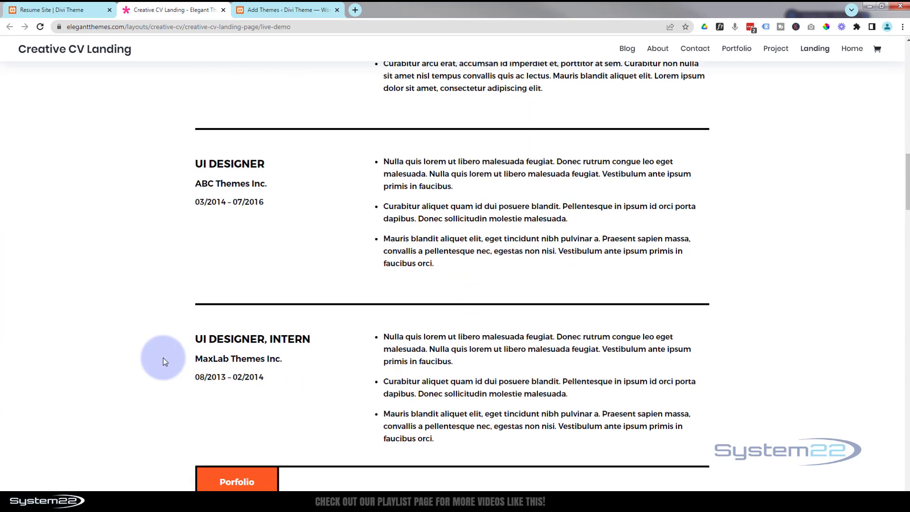
left_click(223, 10)
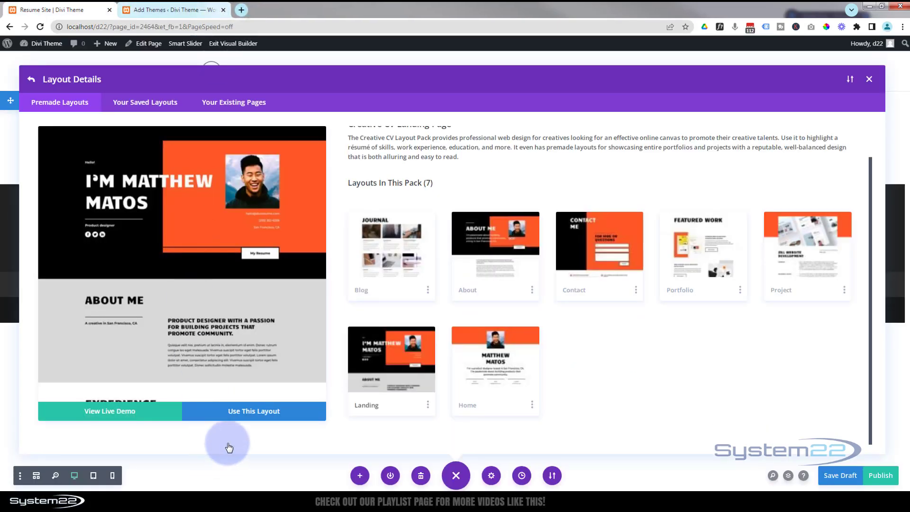
Load the Creative CV Landing layout into the Resume Site page.
left_click(246, 413)
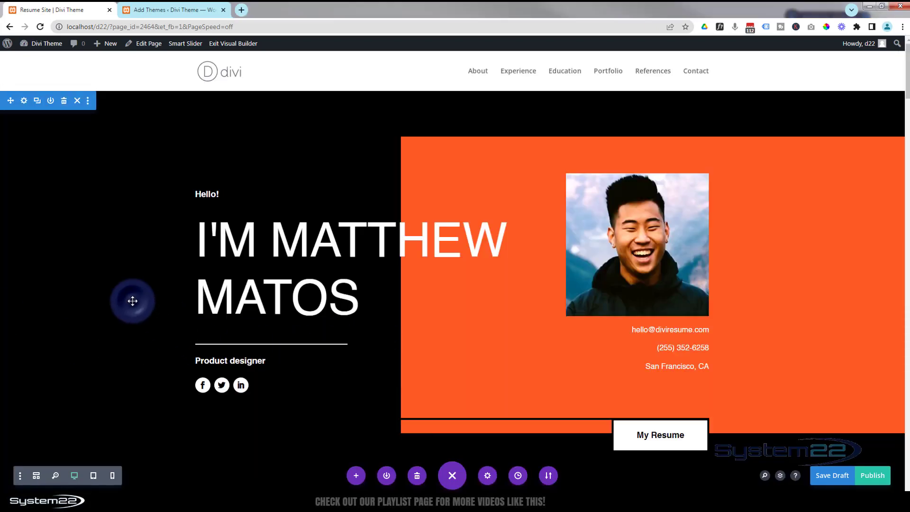
scroll(133, 301, "down", 10)
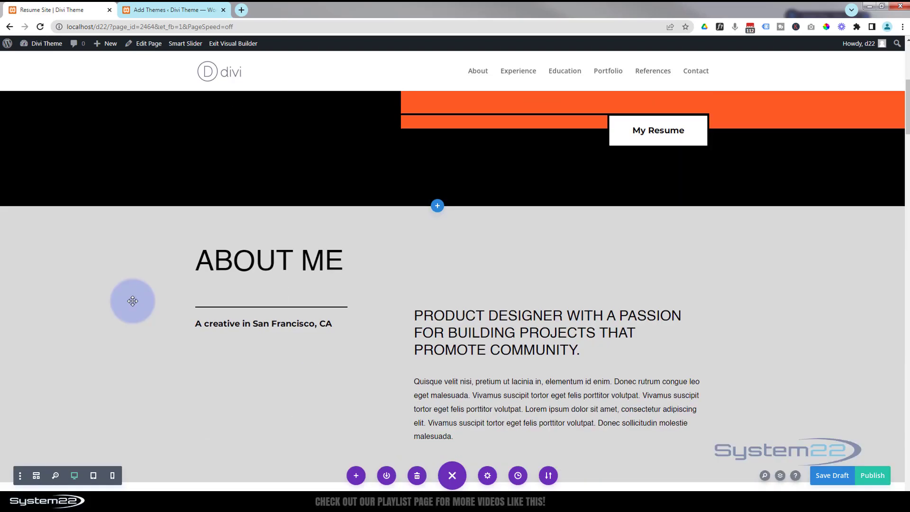
scroll(134, 305, "down", 2)
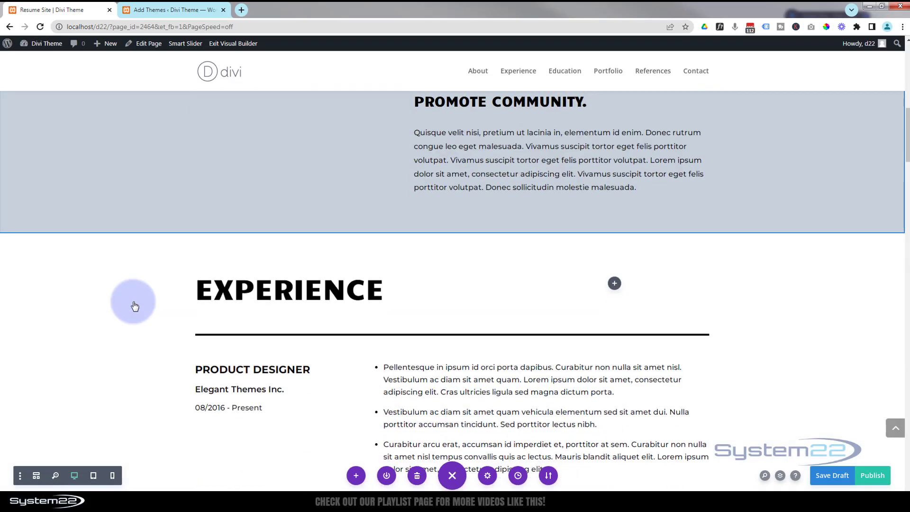
scroll(134, 306, "up", 3)
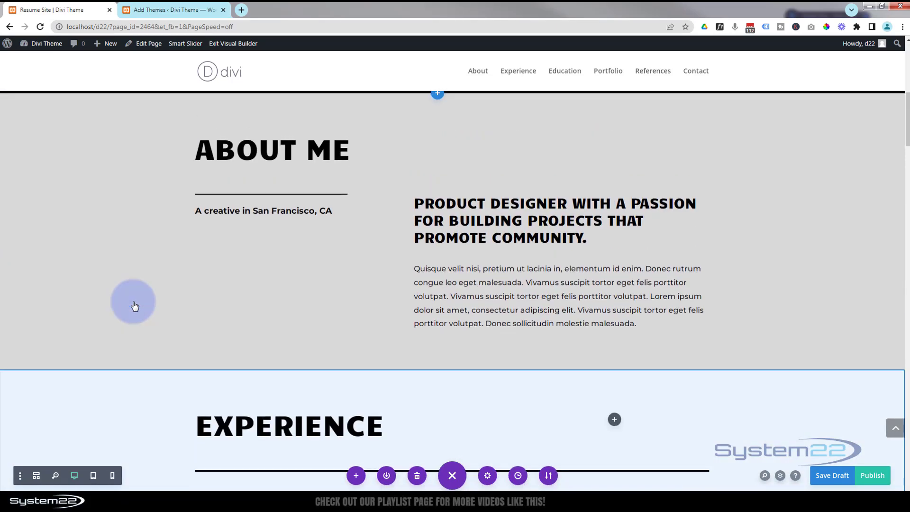
scroll(134, 303, "up", 8)
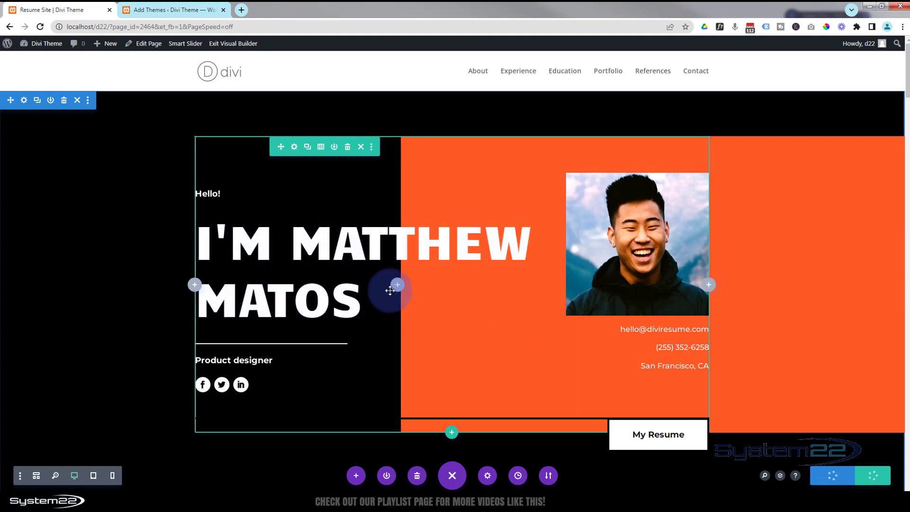
Change the hero row's background gradient colour to blue #0c71c3.
left_click(294, 148)
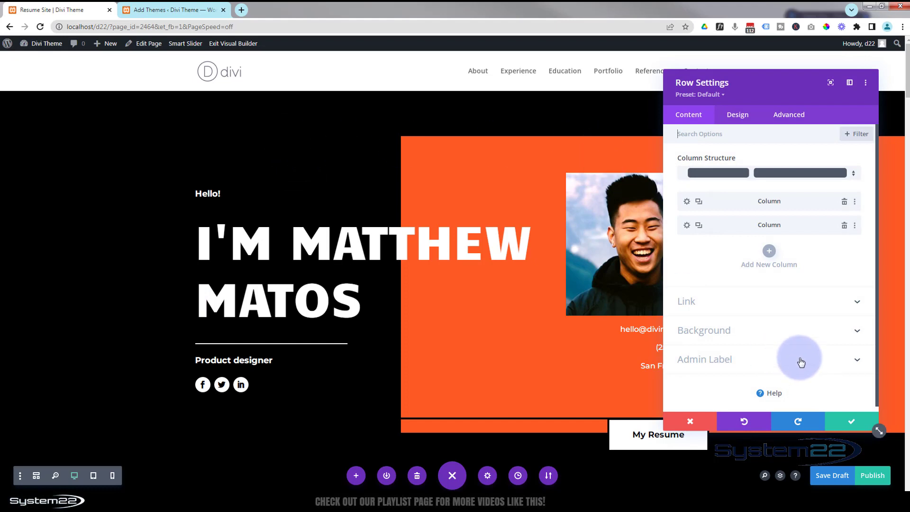
left_click(772, 331)
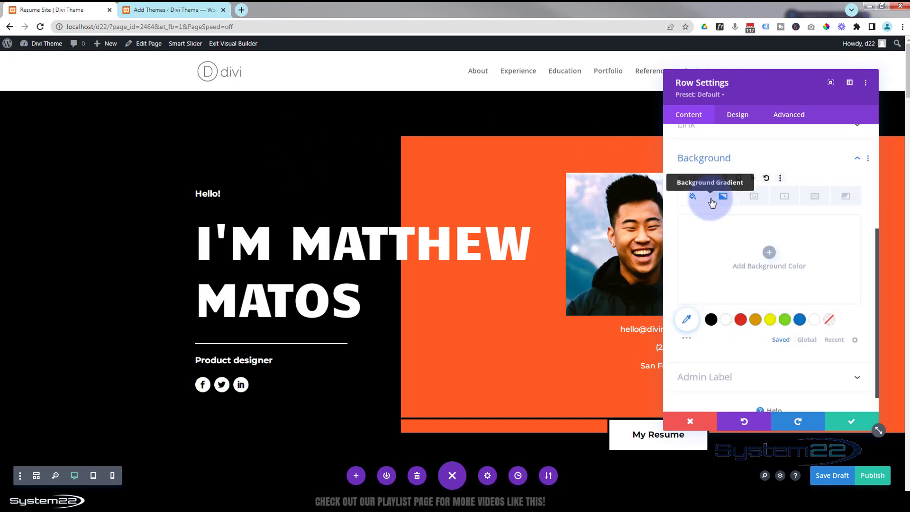
left_click(730, 200)
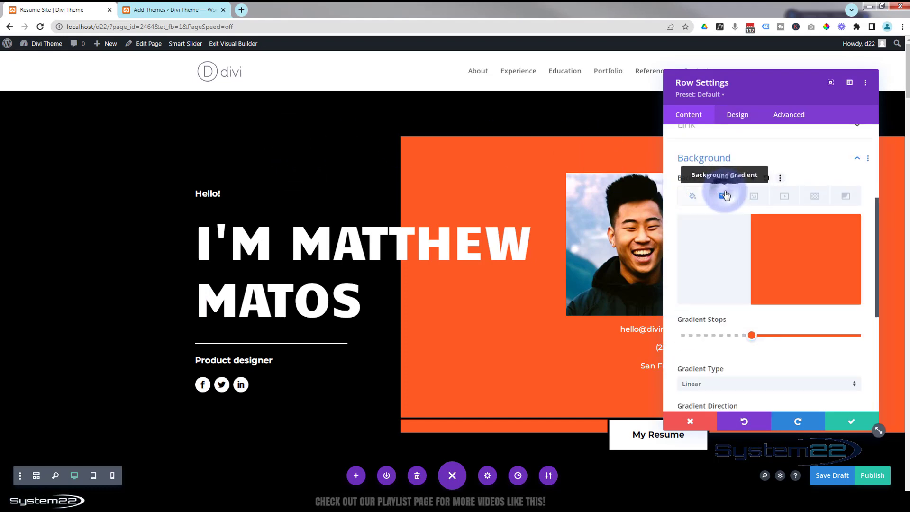
left_click_drag(771, 72, 598, 98)
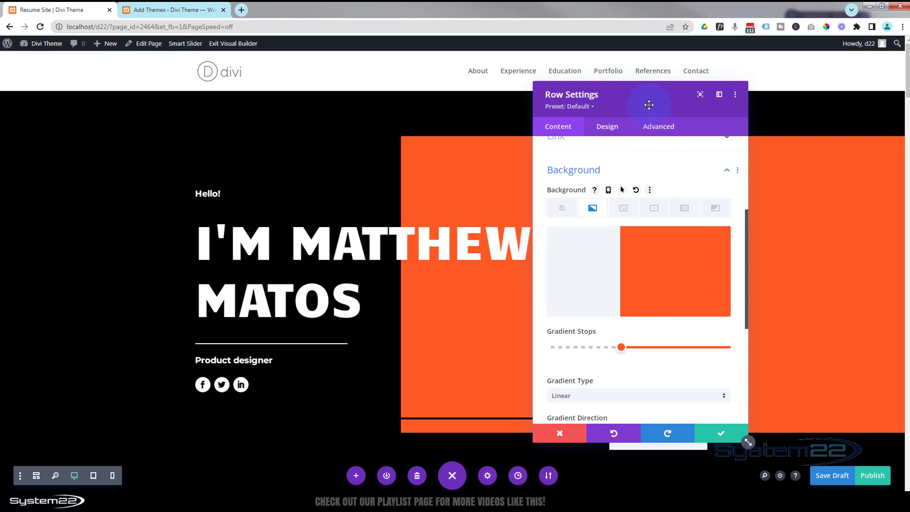
left_click_drag(627, 347, 620, 350)
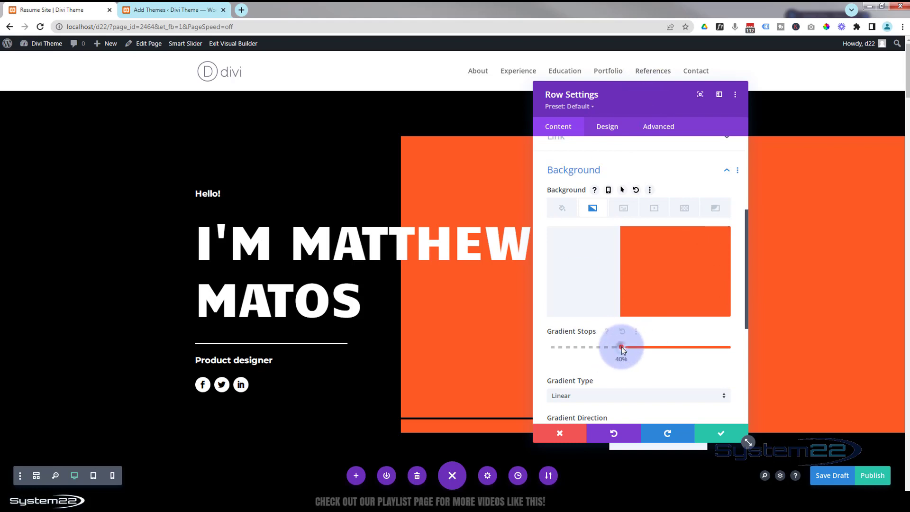
left_click(621, 348)
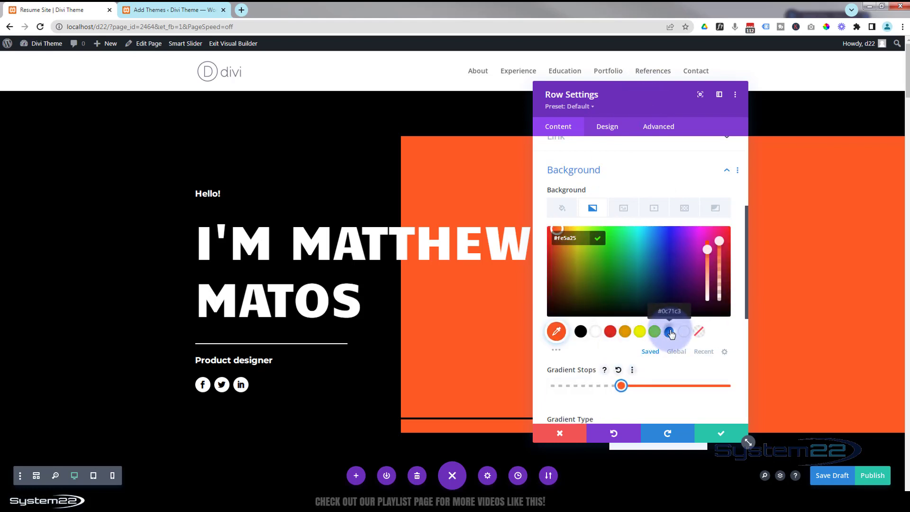
left_click(669, 332)
left_click_drag(648, 105, 896, 199)
left_click_drag(414, 186, 484, 123)
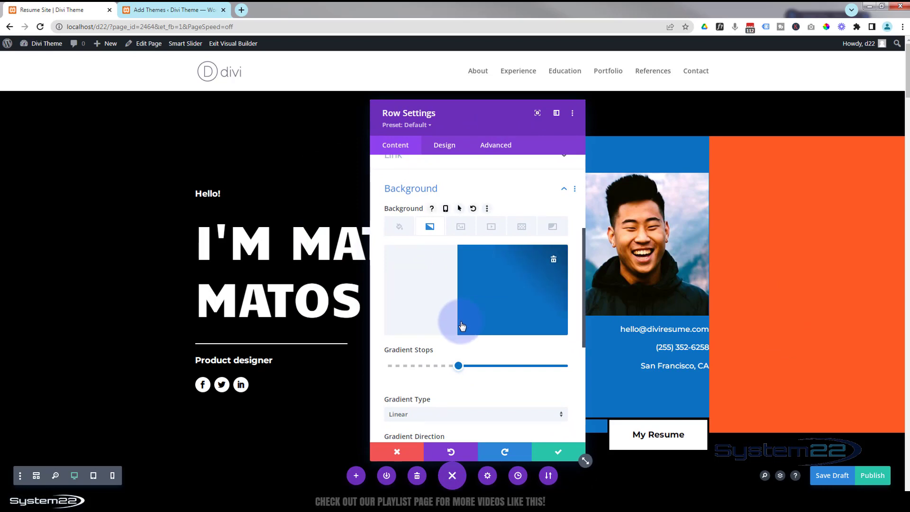
Set the hero row's box shadow colour to blue and save the row settings.
left_click(445, 145)
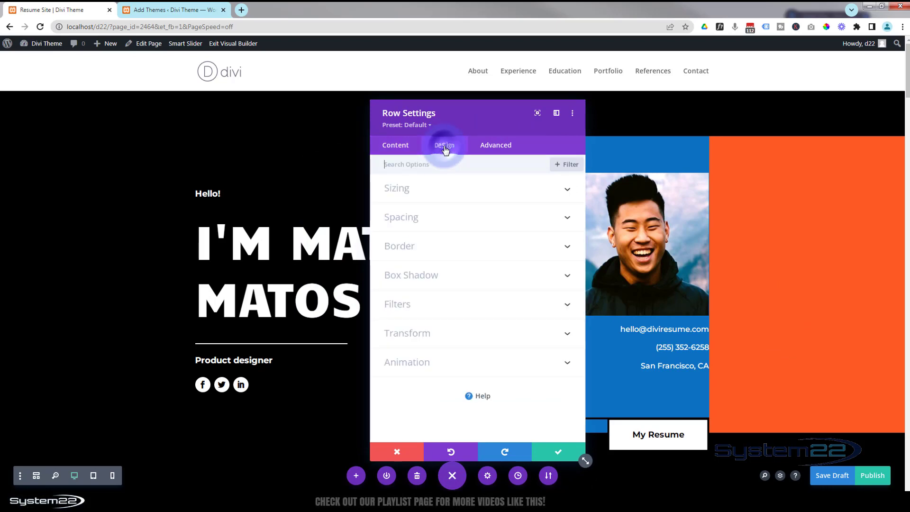
left_click(481, 272)
left_click(407, 254)
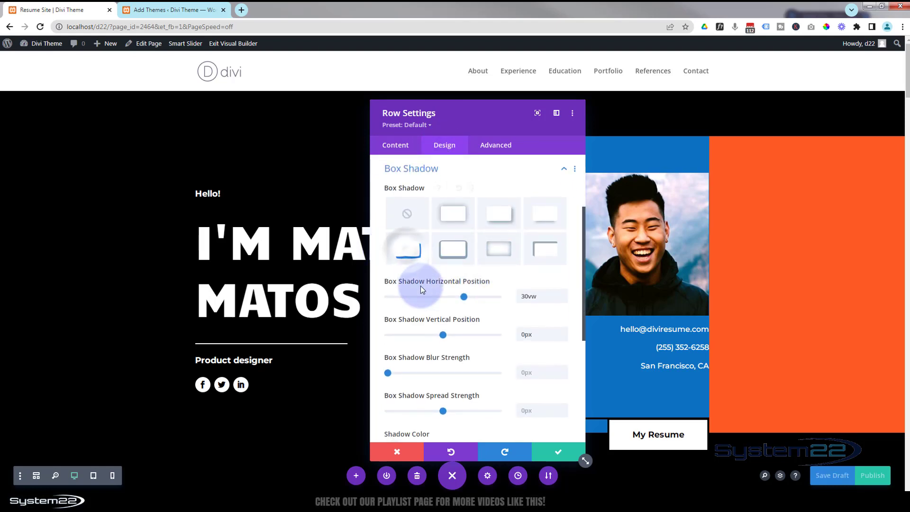
scroll(422, 286, "up", 2)
scroll(421, 286, "down", 2)
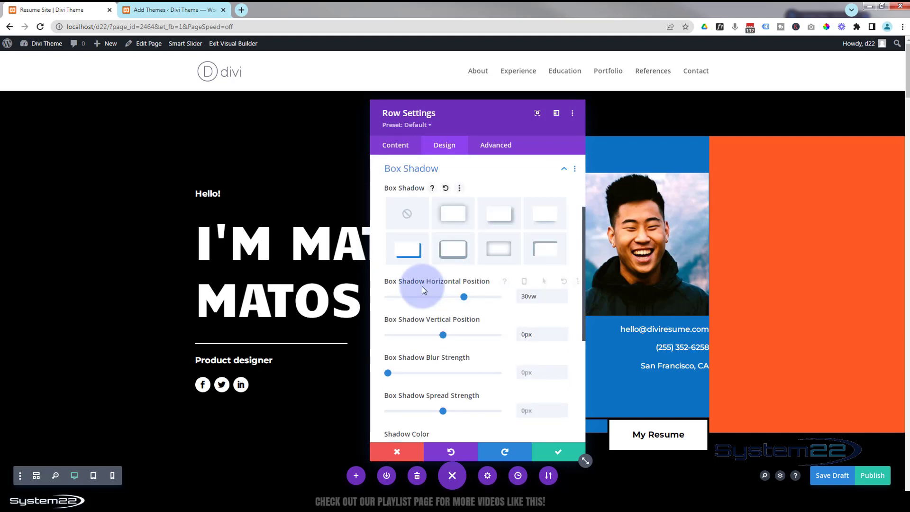
scroll(422, 286, "down", 3)
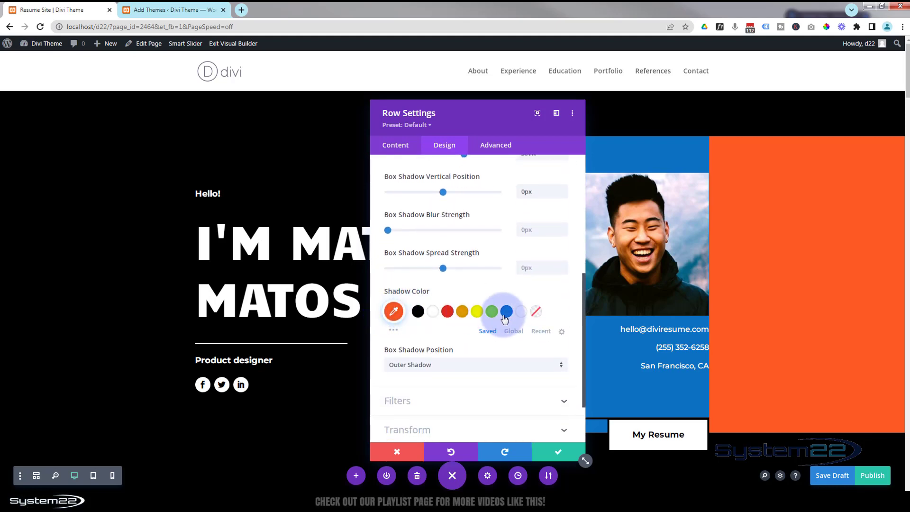
left_click(505, 313)
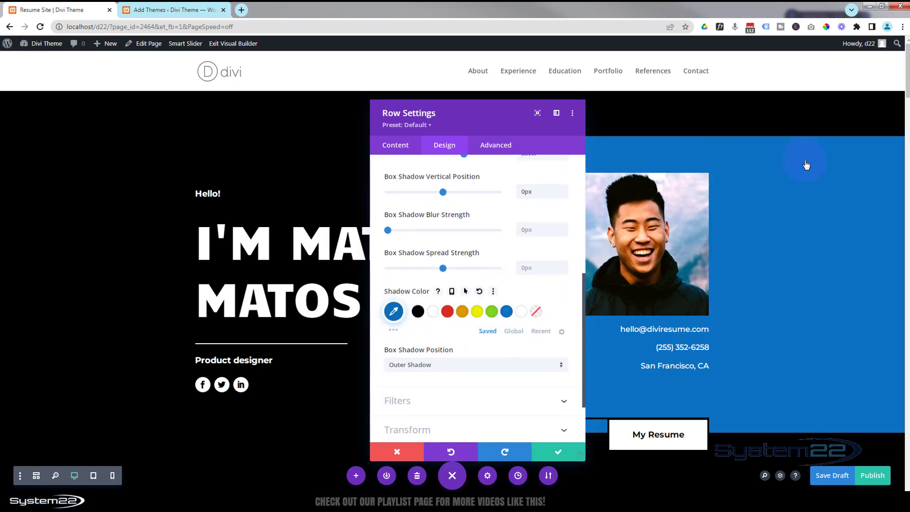
left_click(565, 453)
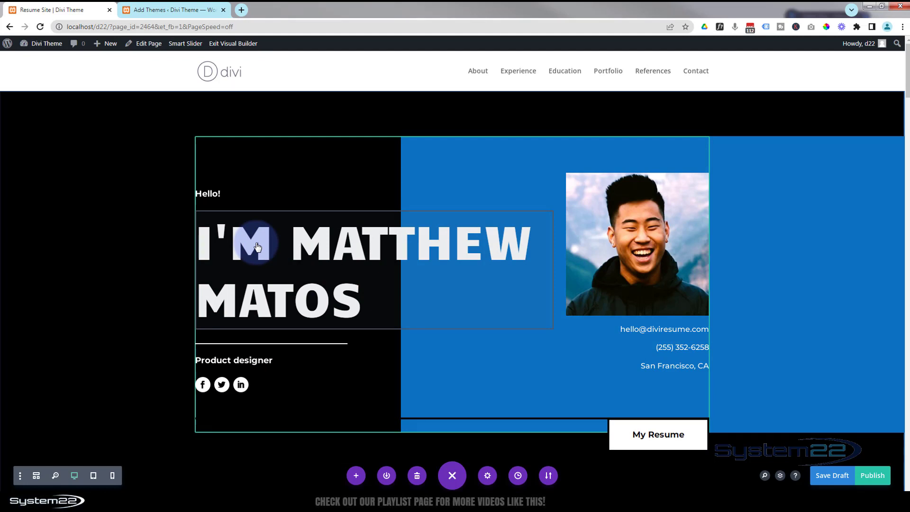
Replace the name in the hero heading with a new full name and save the text module.
left_click(390, 303)
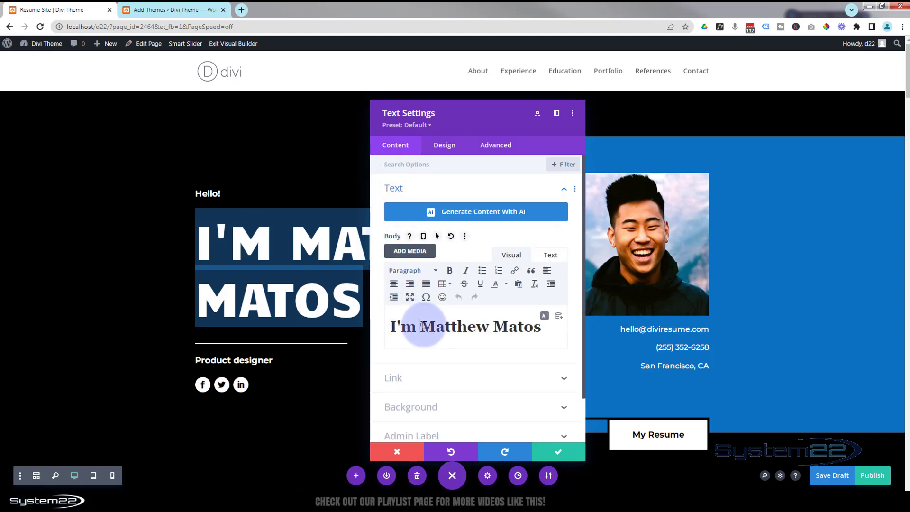
left_click_drag(421, 326, 560, 325)
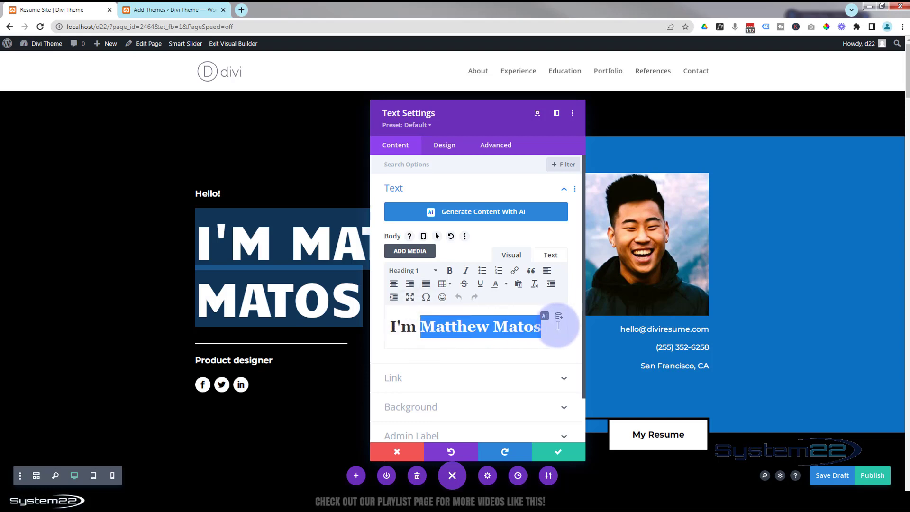
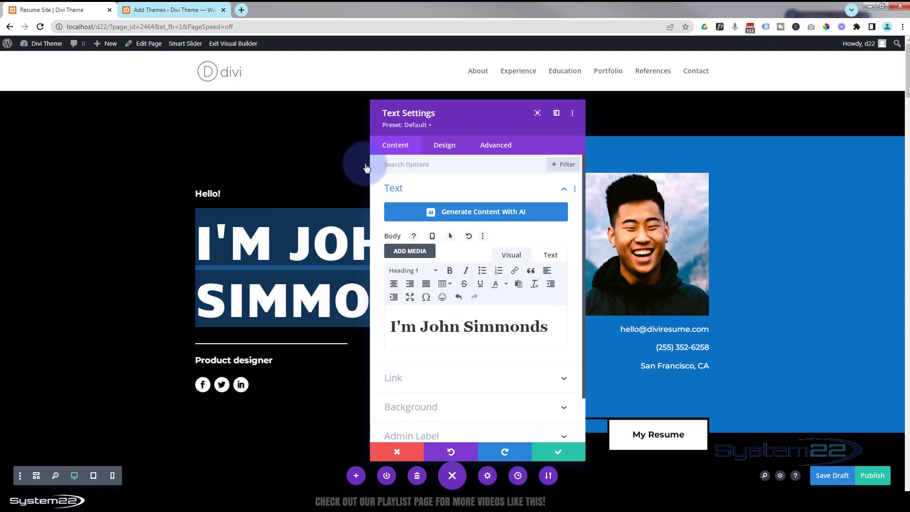
left_click_drag(463, 126, 502, 118)
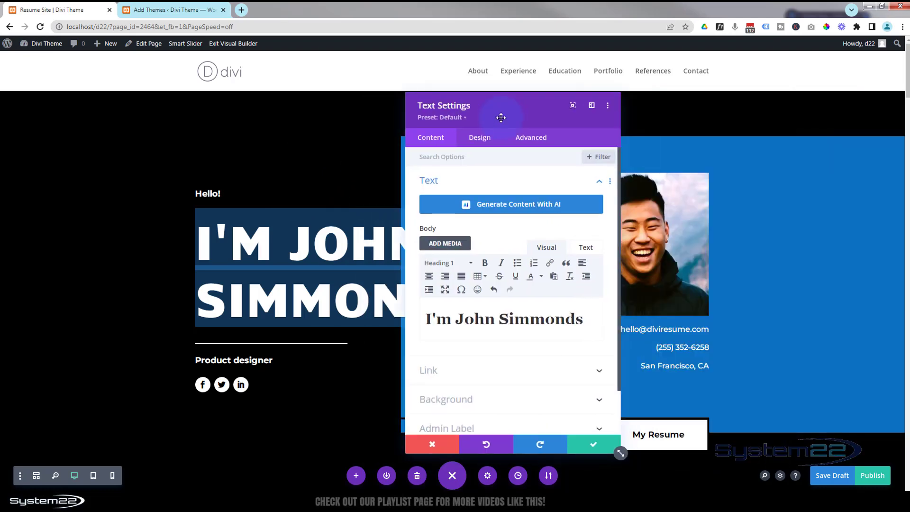
left_click(590, 449)
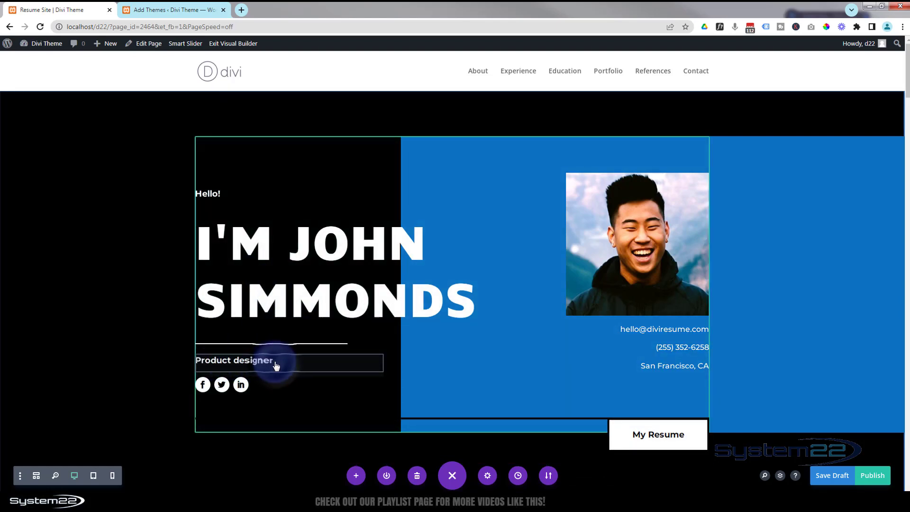
Change the subtitle text to Webdesigner, save the text module and save the page.
mouse_move(276, 365)
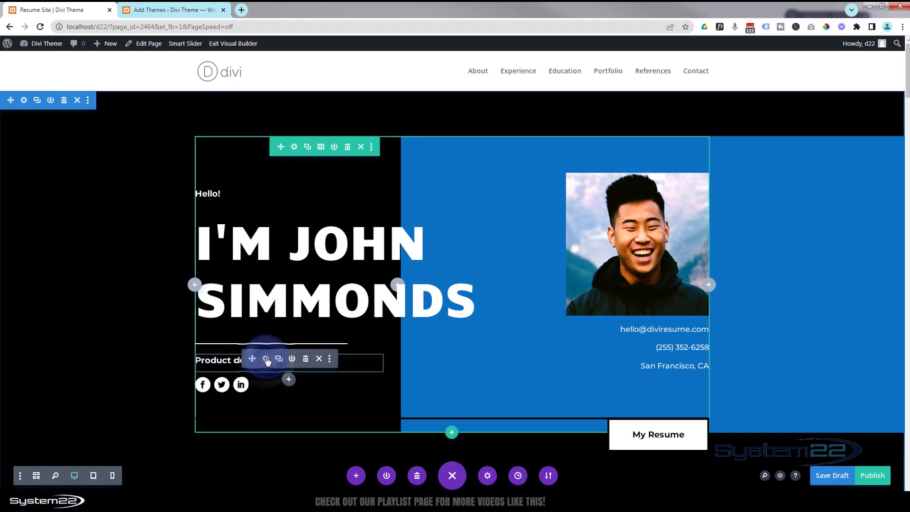
left_click(266, 359)
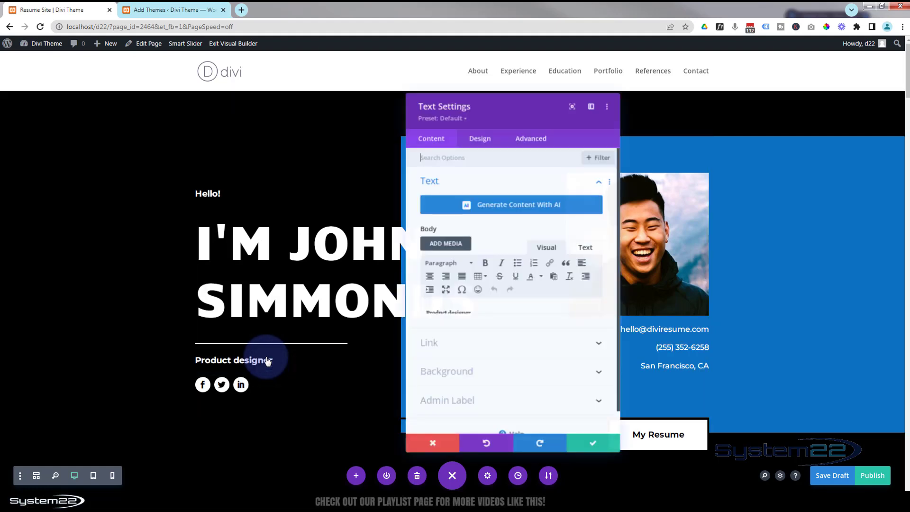
left_click(441, 312)
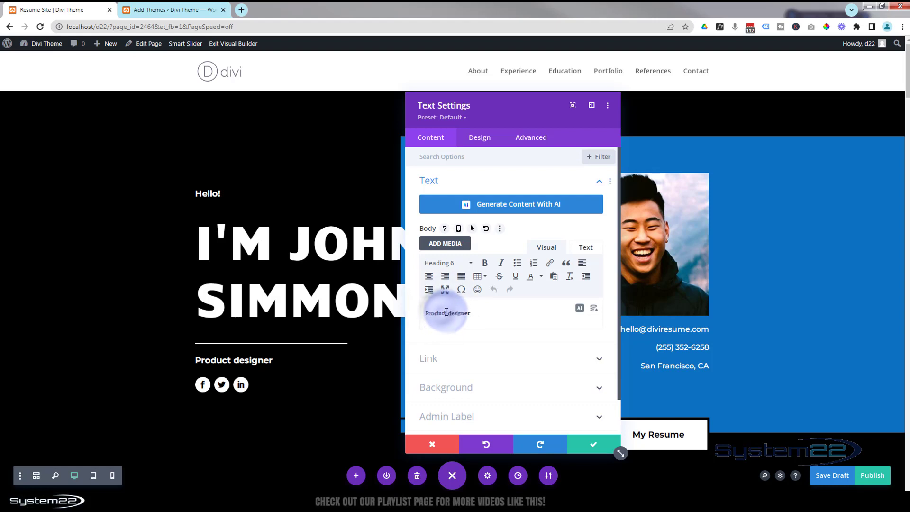
triple_click(428, 313)
type("Webdesigner")
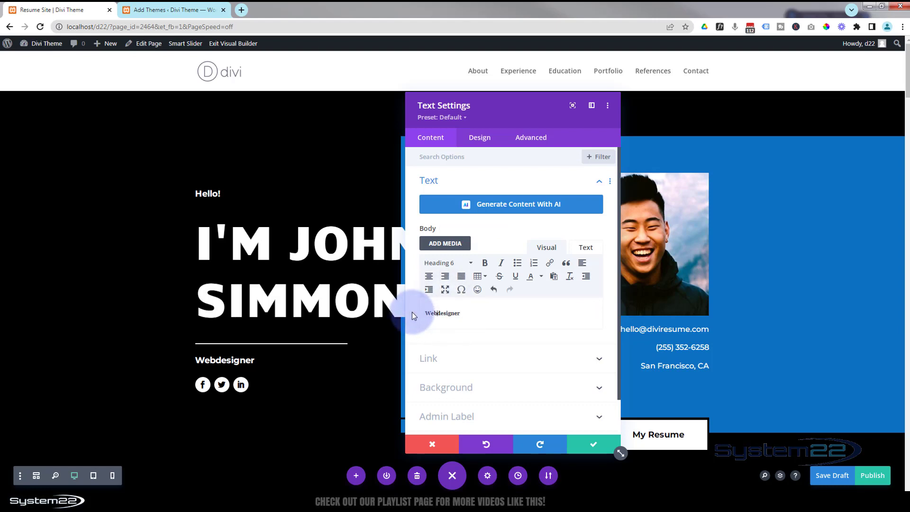
left_click(586, 447)
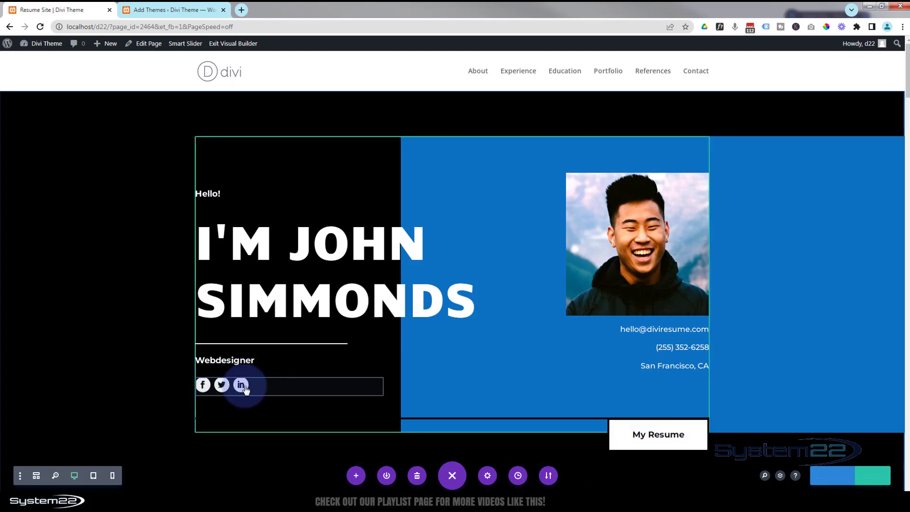
key("ctrl+s")
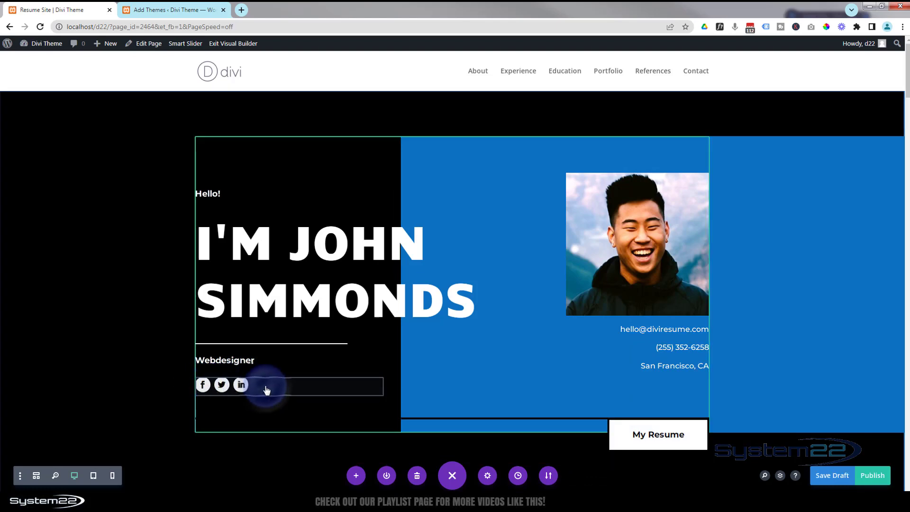
Open the Facebook item of the social media follow module and set its background colour to blue.
mouse_move(259, 386)
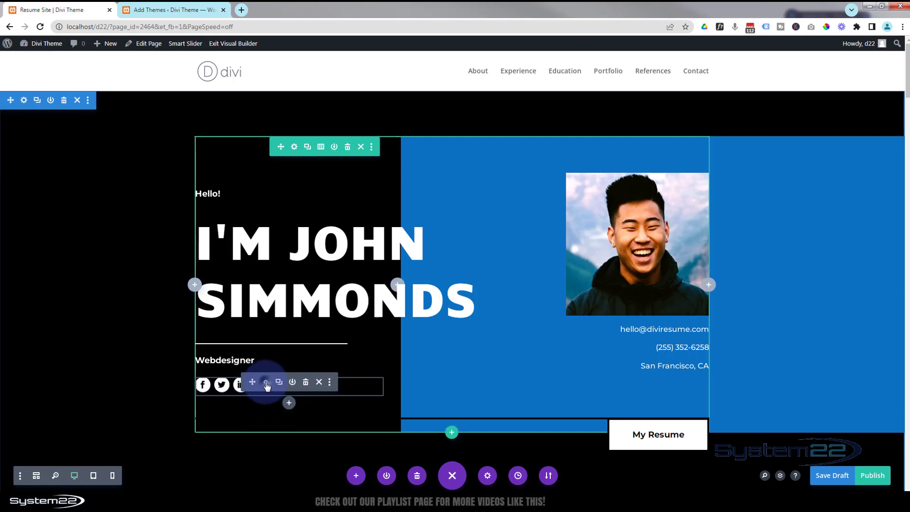
left_click(266, 382)
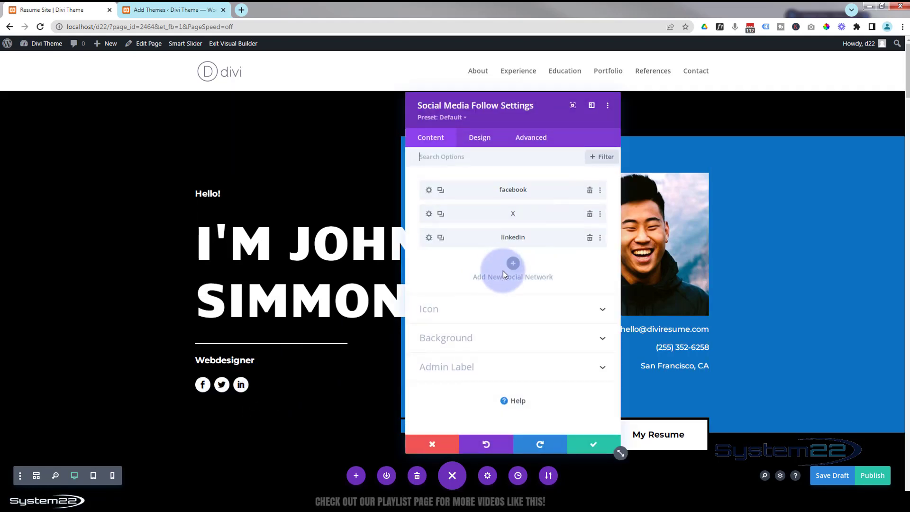
left_click(429, 191)
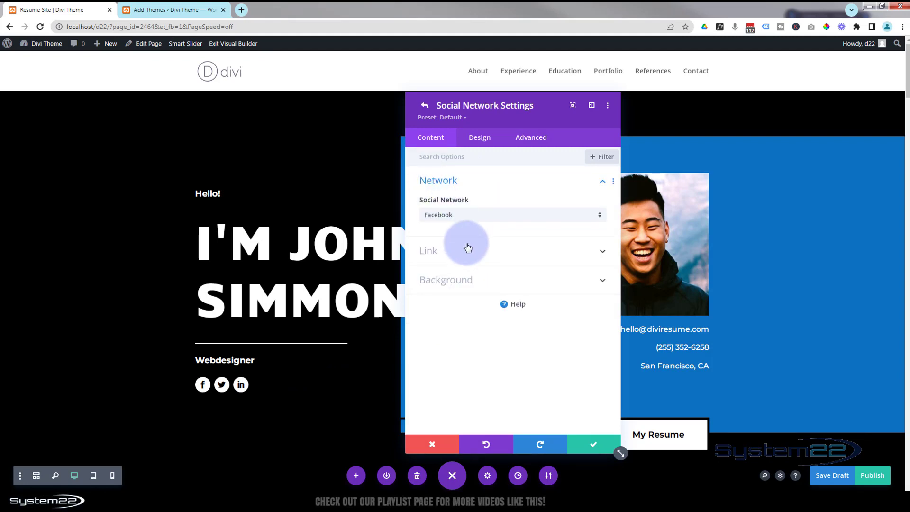
left_click(460, 257)
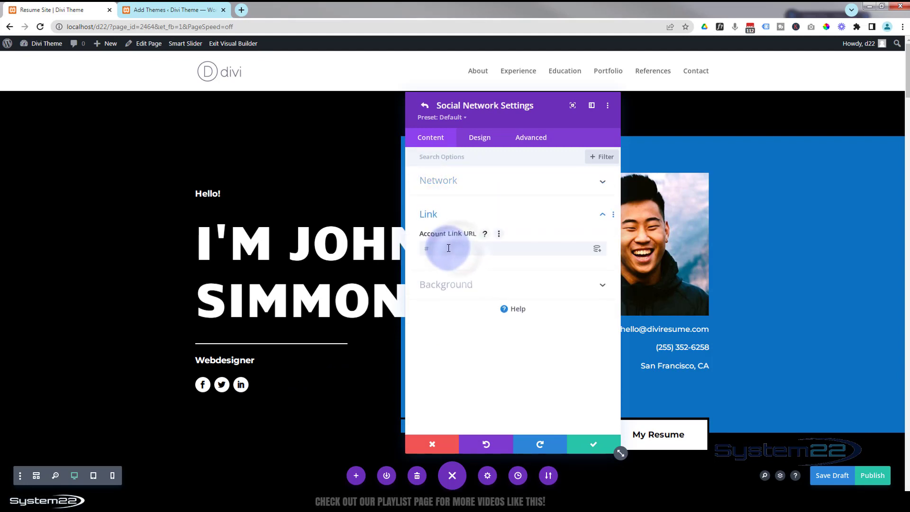
left_click(463, 301)
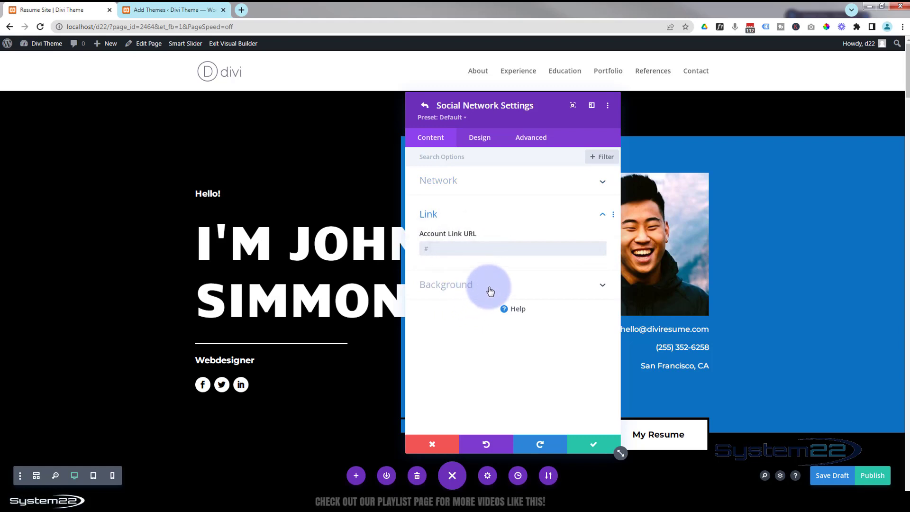
left_click(490, 291)
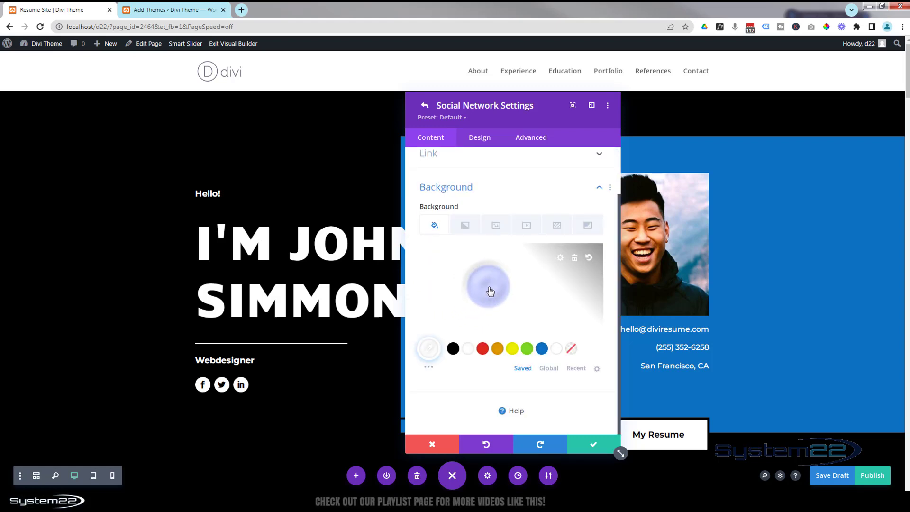
left_click(542, 349)
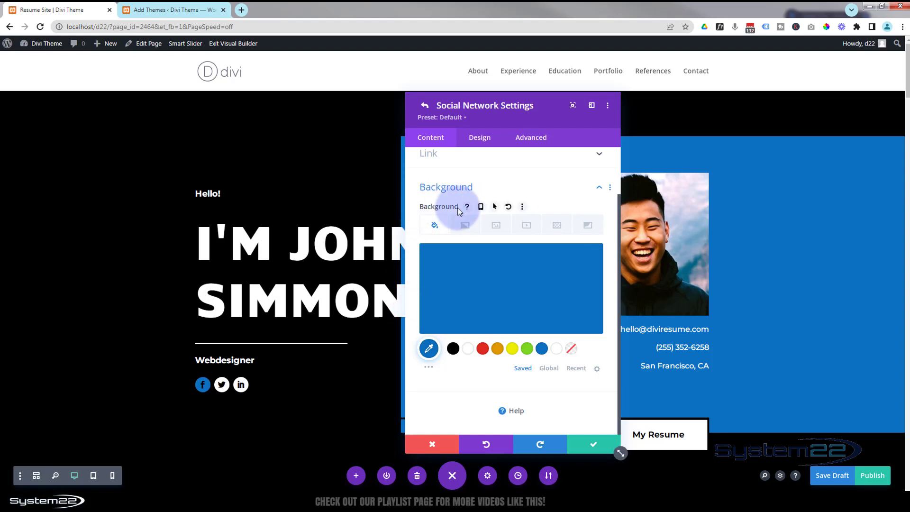
Set the Facebook item's hover background colour to white #ffffff and save the network settings.
left_click(495, 208)
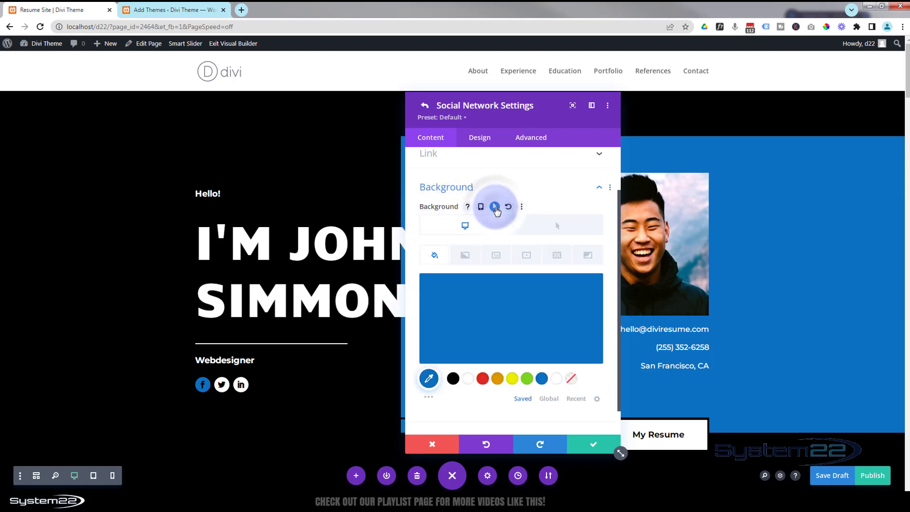
left_click(553, 230)
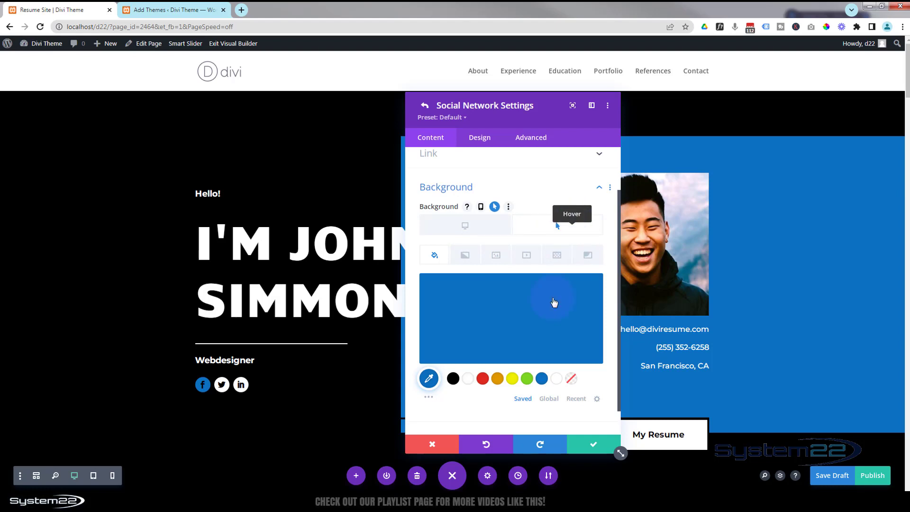
left_click(469, 380)
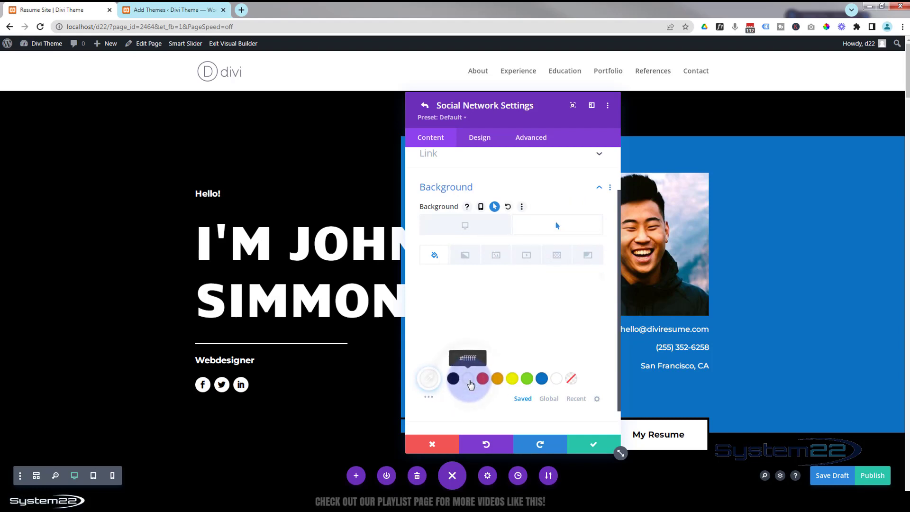
left_click(472, 227)
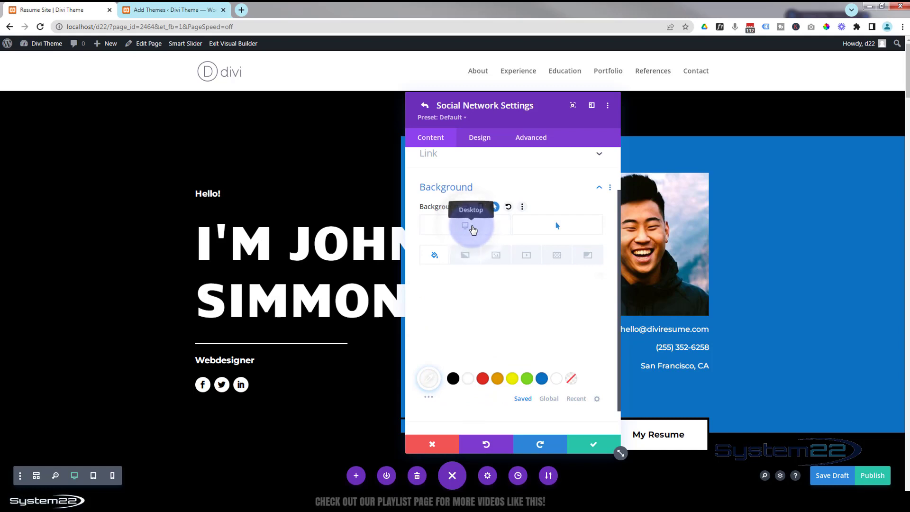
left_click(586, 444)
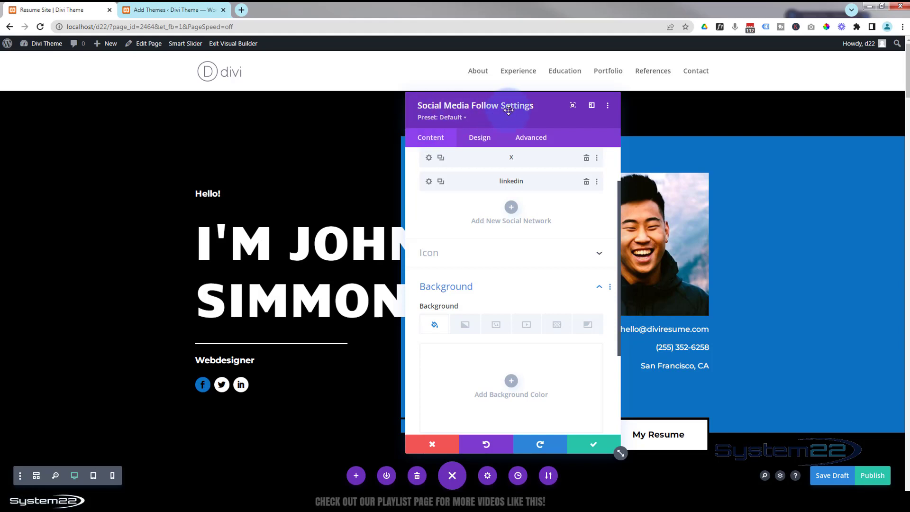
Extend the Facebook network's styles to all social networks throughout this column.
scroll(463, 274, "up", 2)
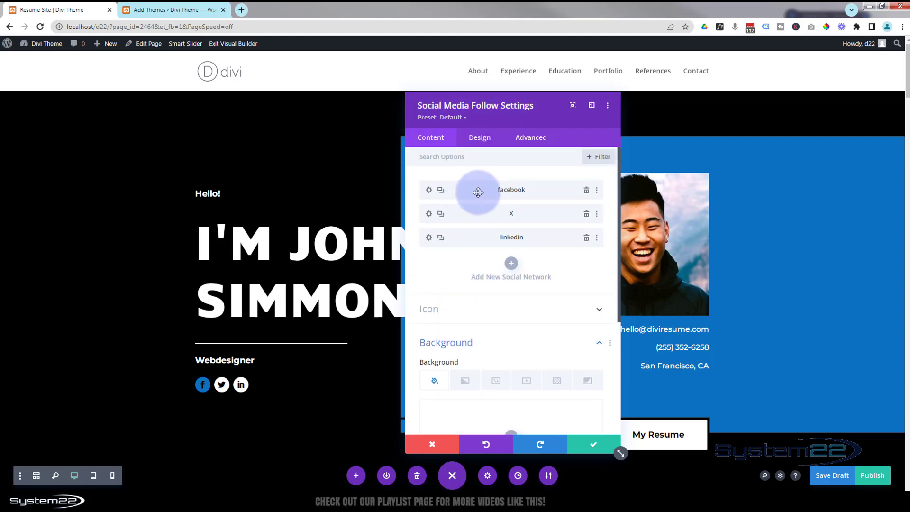
right_click(477, 189)
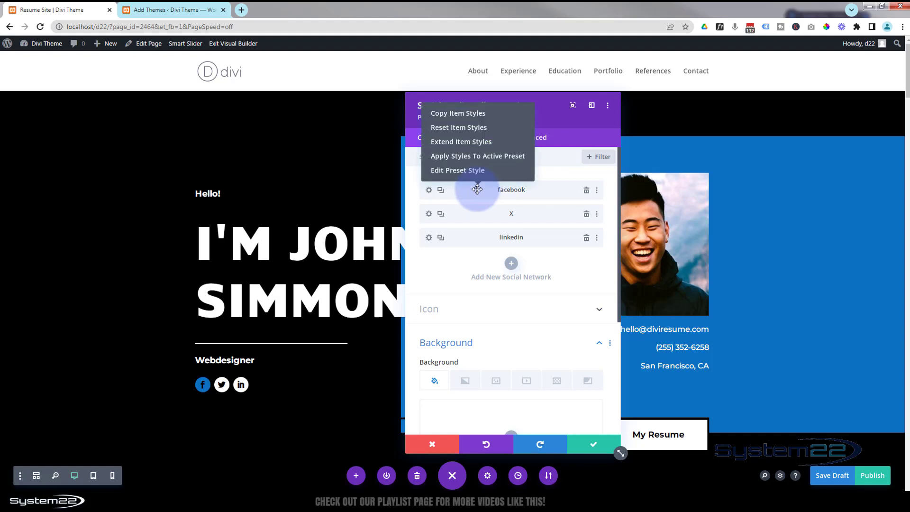
left_click(465, 142)
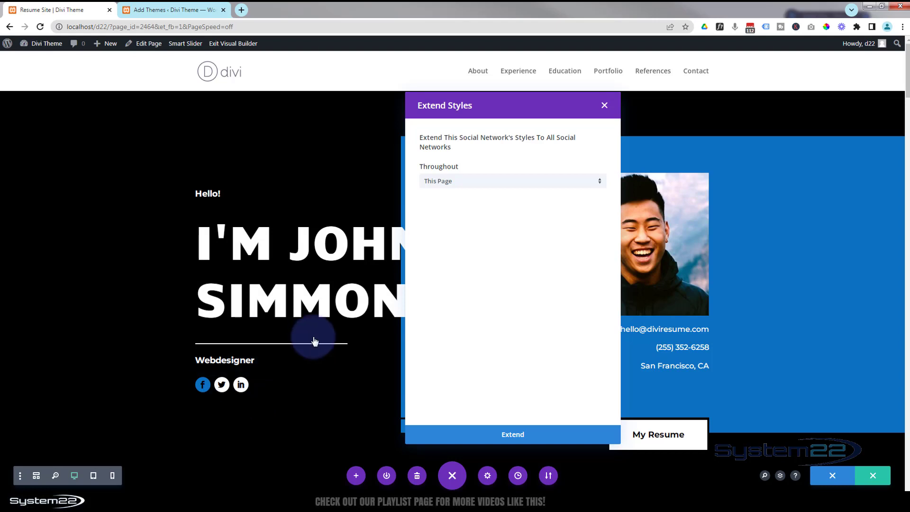
left_click(475, 184)
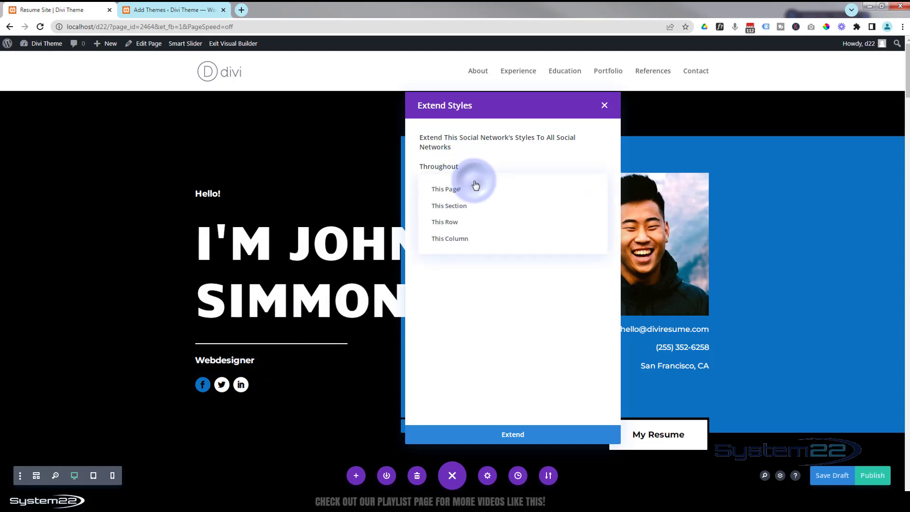
left_click(471, 241)
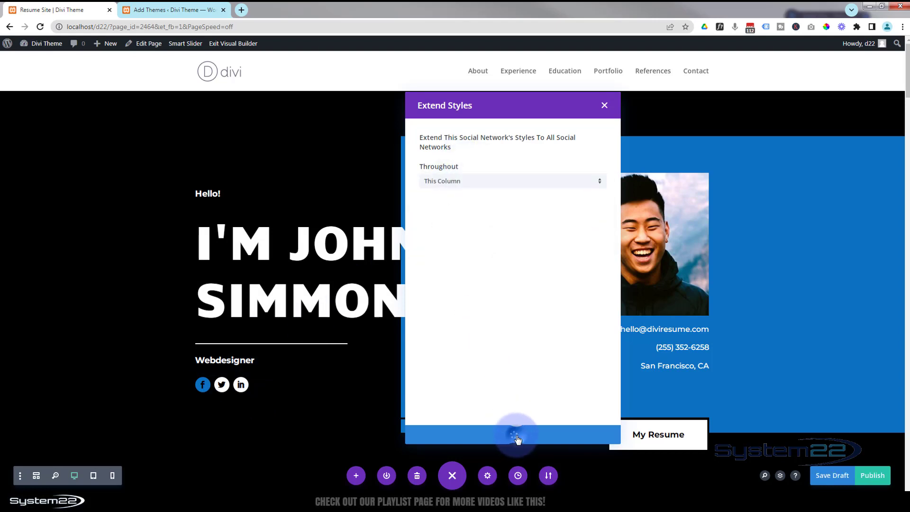
left_click(516, 436)
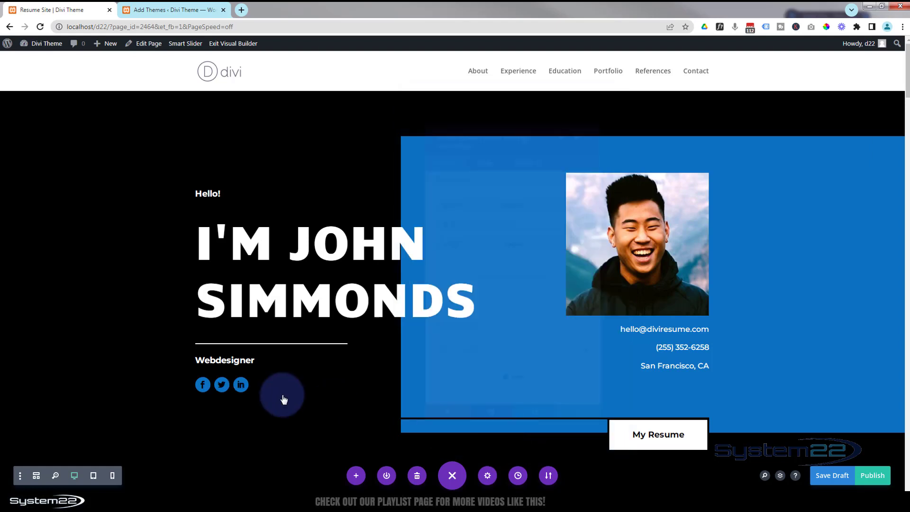
Add a new Instagram network to the social media follow module.
left_click(240, 384)
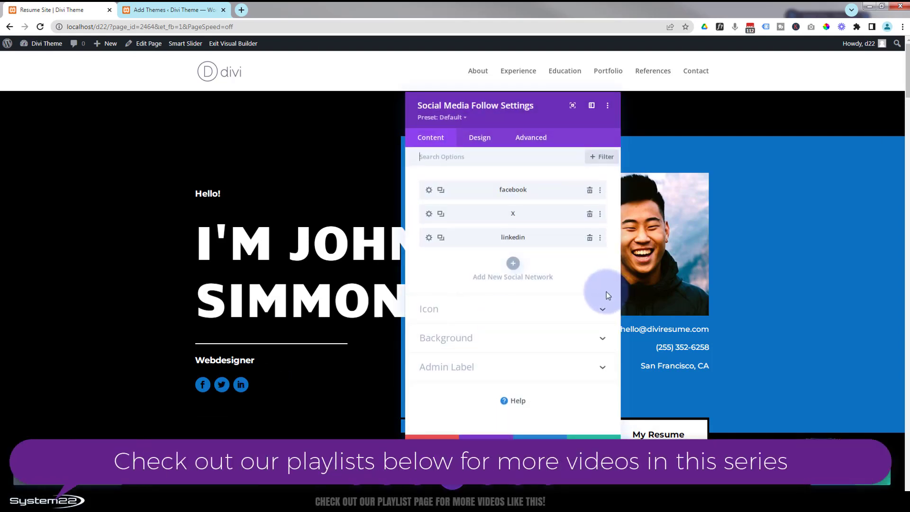
left_click(513, 264)
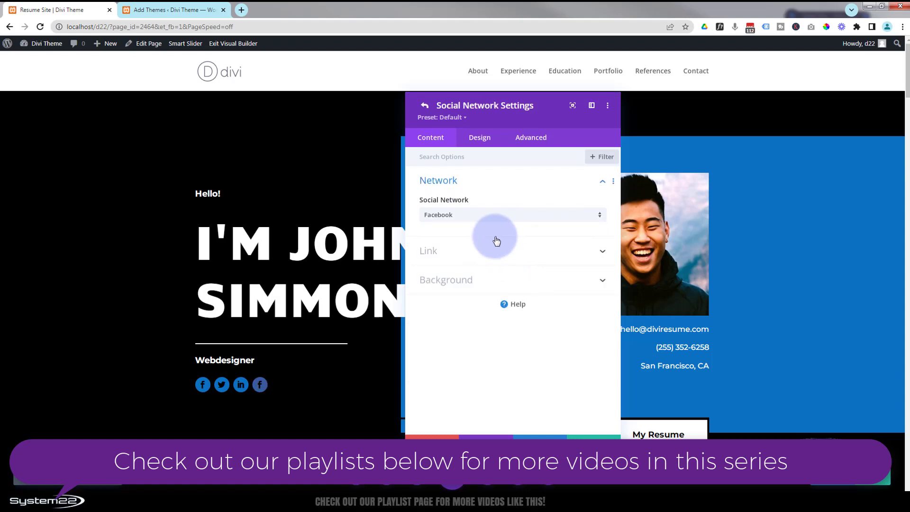
left_click(490, 215)
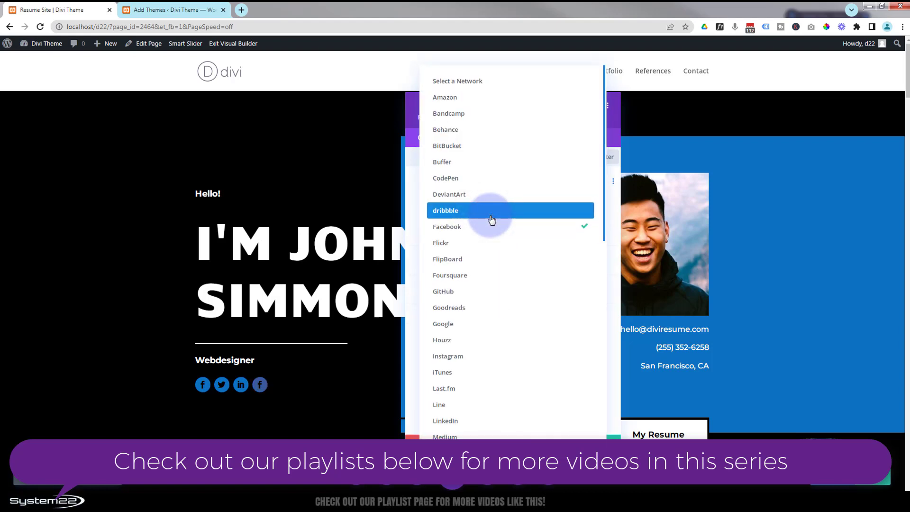
left_click(475, 364)
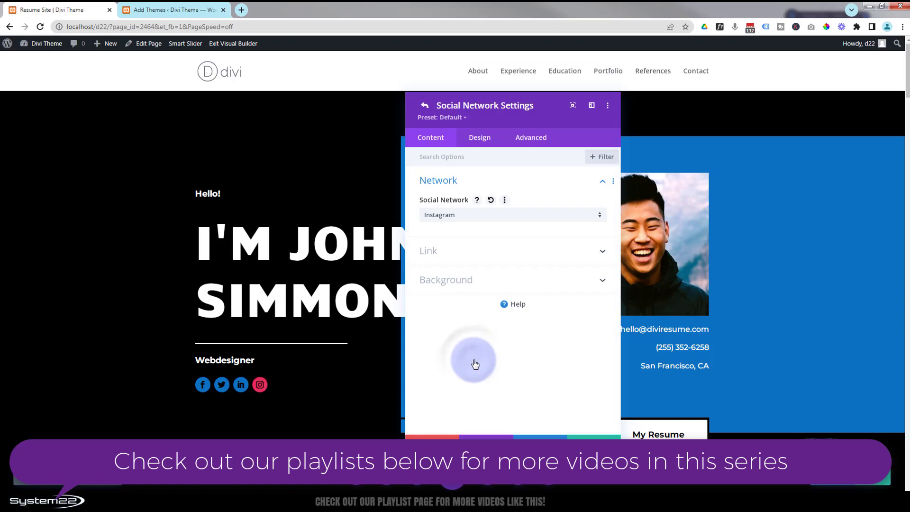
Set the Instagram network's background colour to blue.
left_click(431, 250)
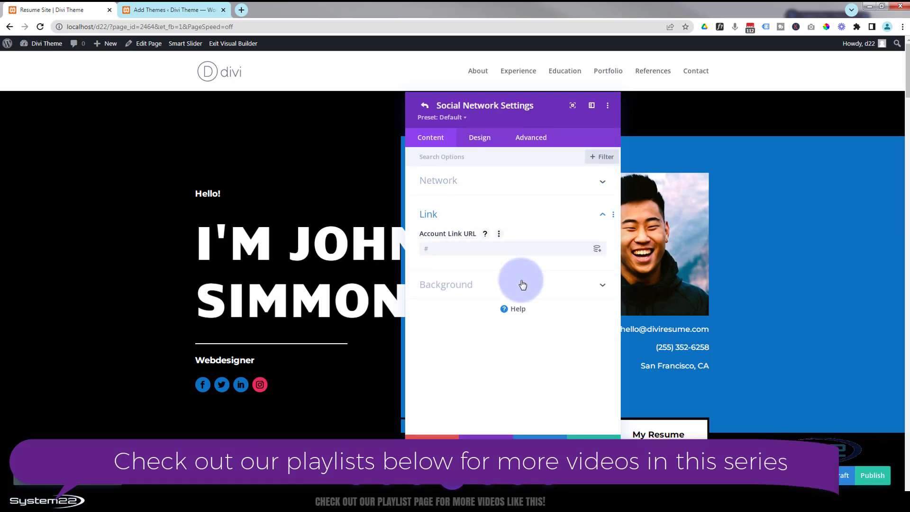
left_click(493, 285)
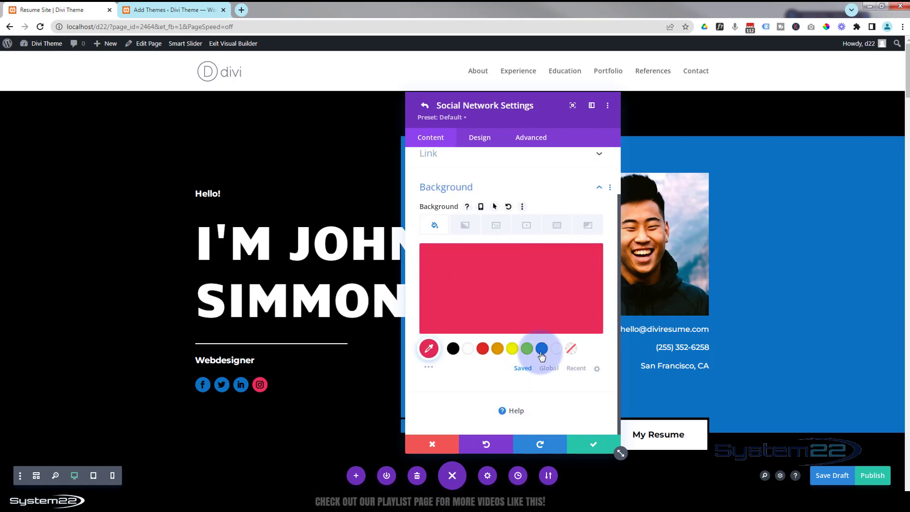
left_click(541, 350)
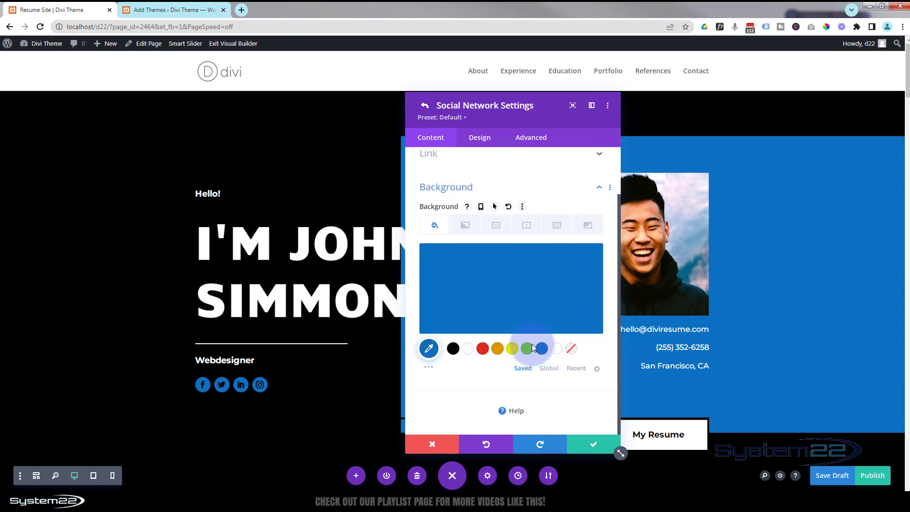
Set the Instagram network's hover background colour to white.
left_click(494, 206)
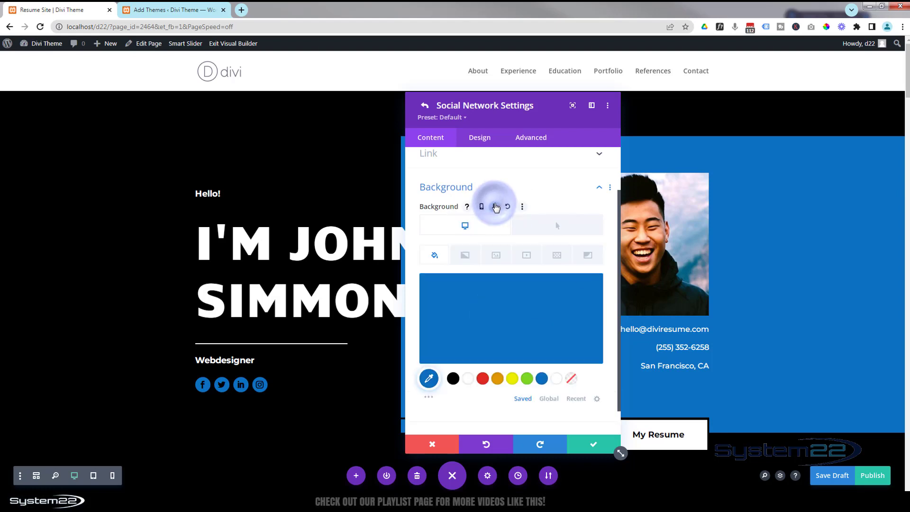
left_click(545, 233)
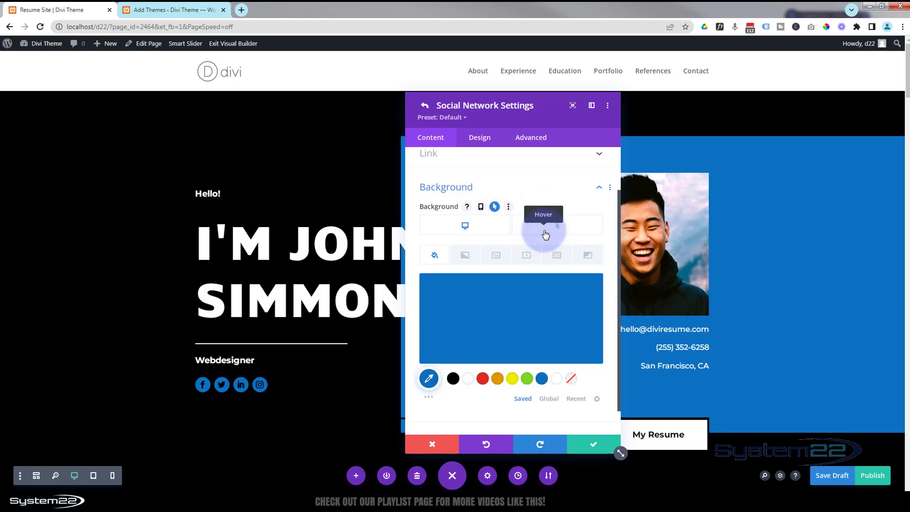
left_click(483, 378)
left_click(468, 379)
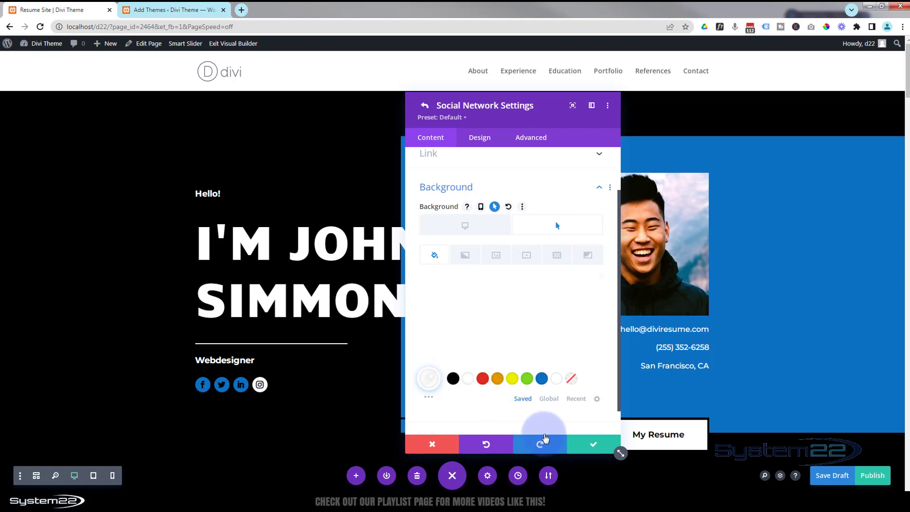
left_click(466, 231)
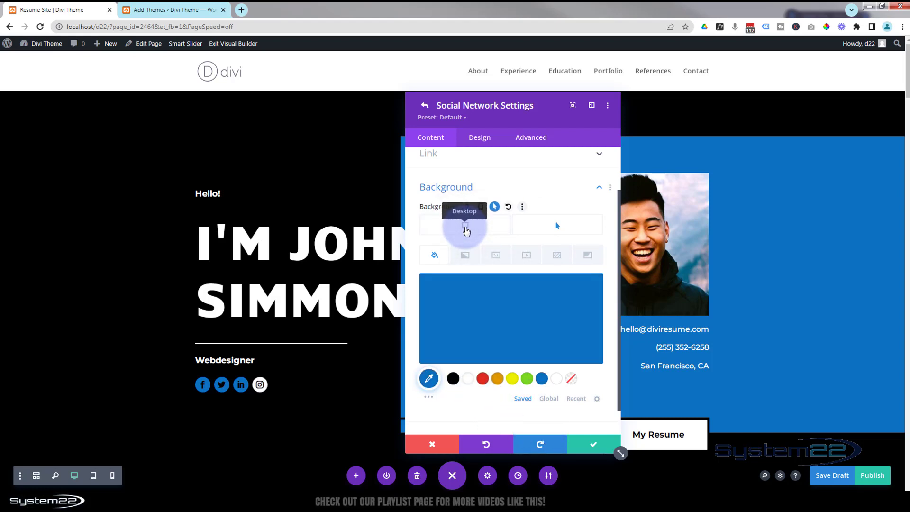
Save the Instagram network settings and close the social media follow module.
left_click(624, 416)
left_click(601, 447)
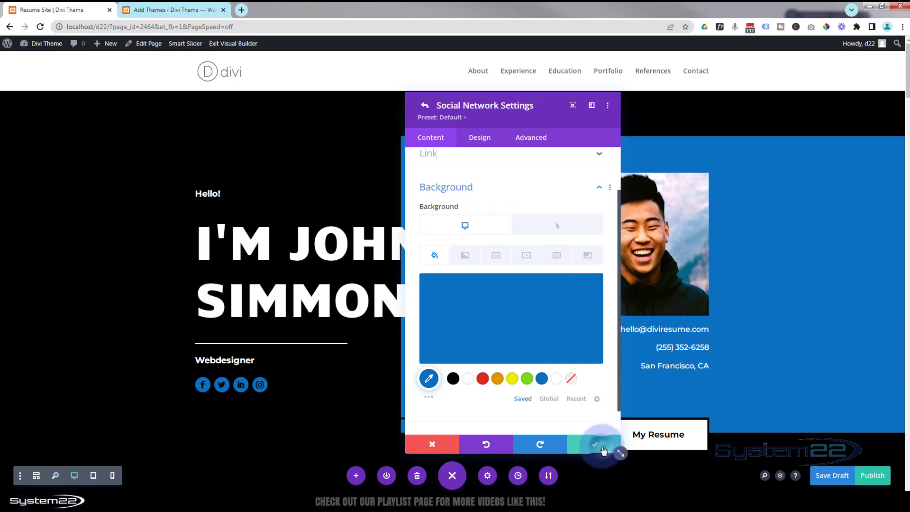
left_click(602, 447)
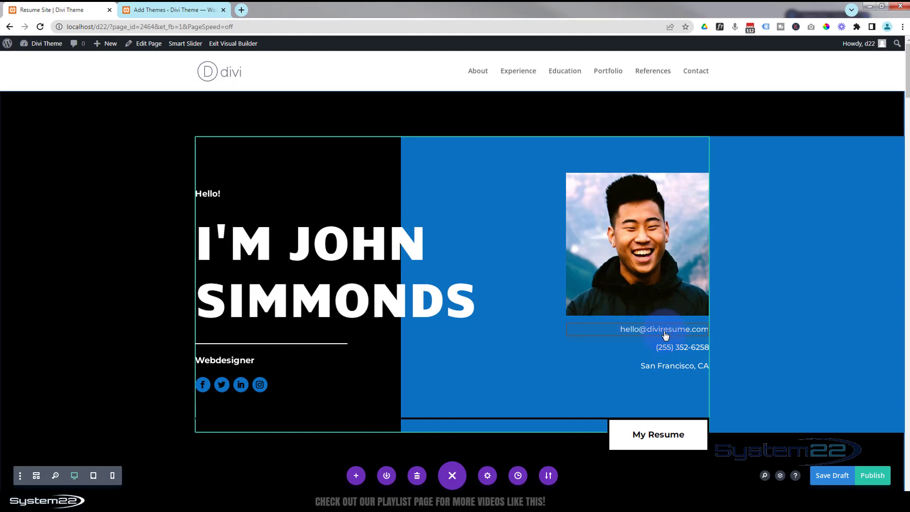
Edit the contact e-mail text module, replacing the address text with the new name and sdesign domain.
mouse_move(663, 333)
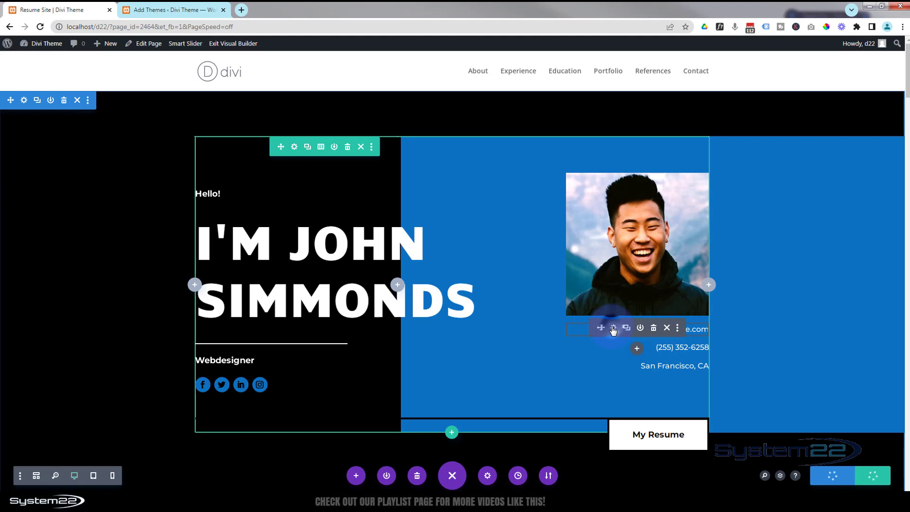
left_click(614, 328)
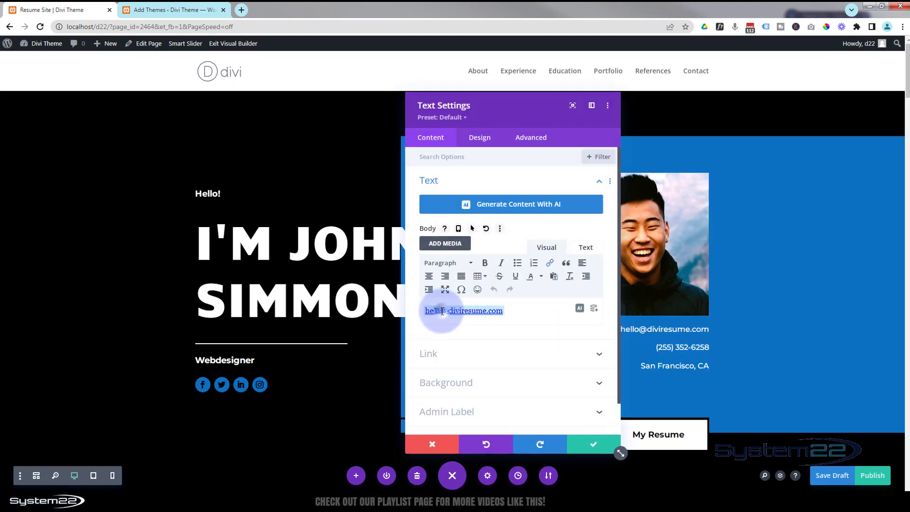
left_click_drag(442, 311, 419, 311)
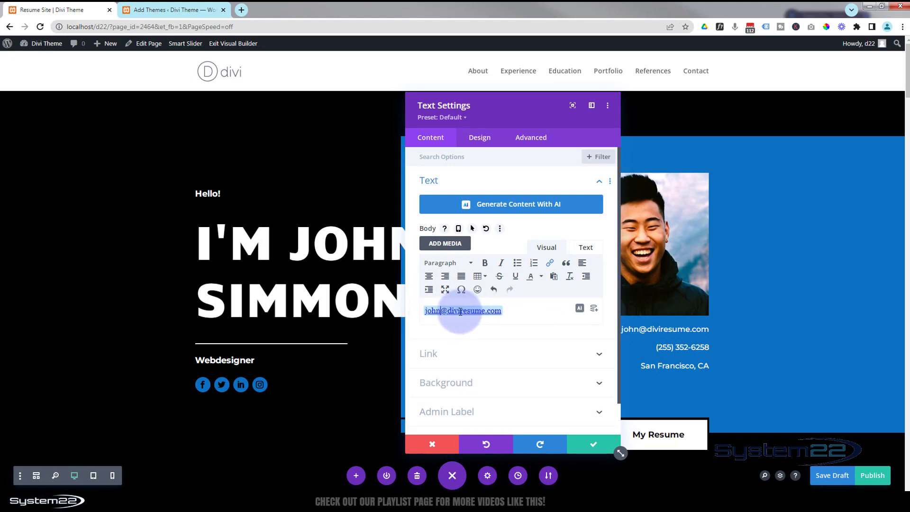
left_click_drag(447, 310, 484, 306)
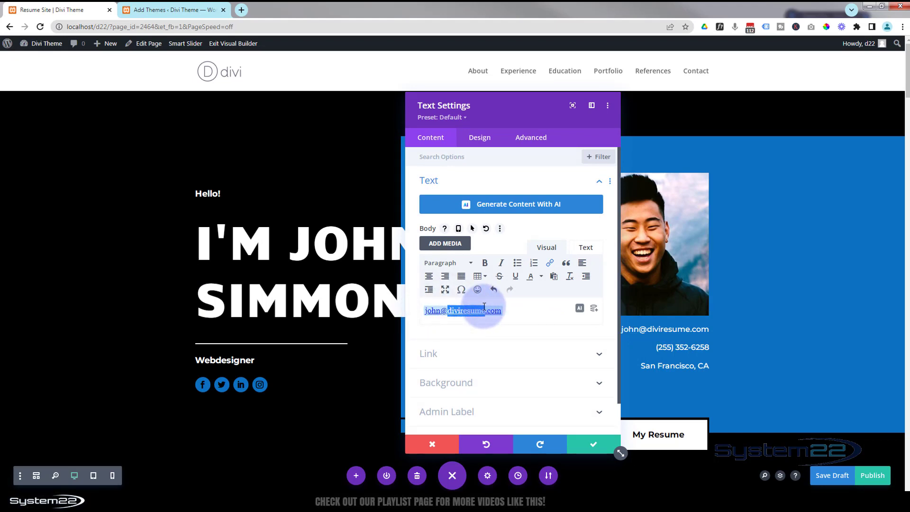
type("sdesign")
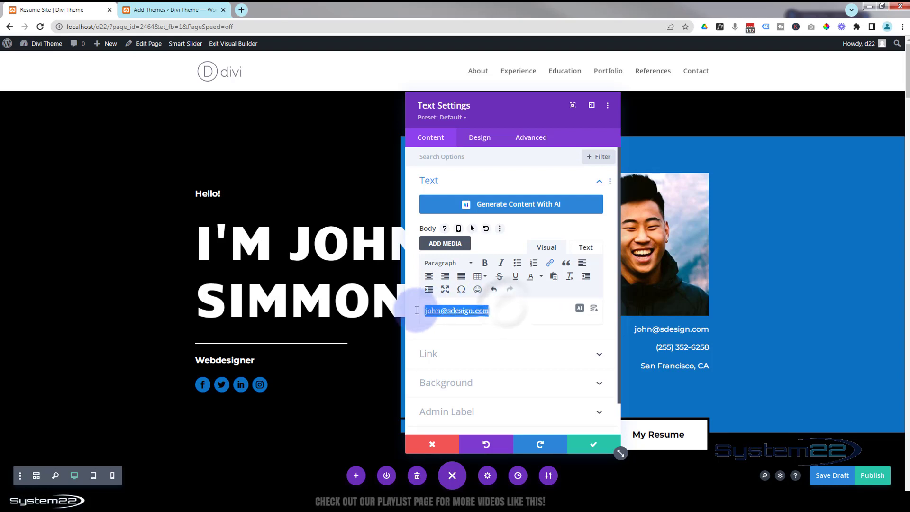
left_click_drag(421, 309, 577, 303)
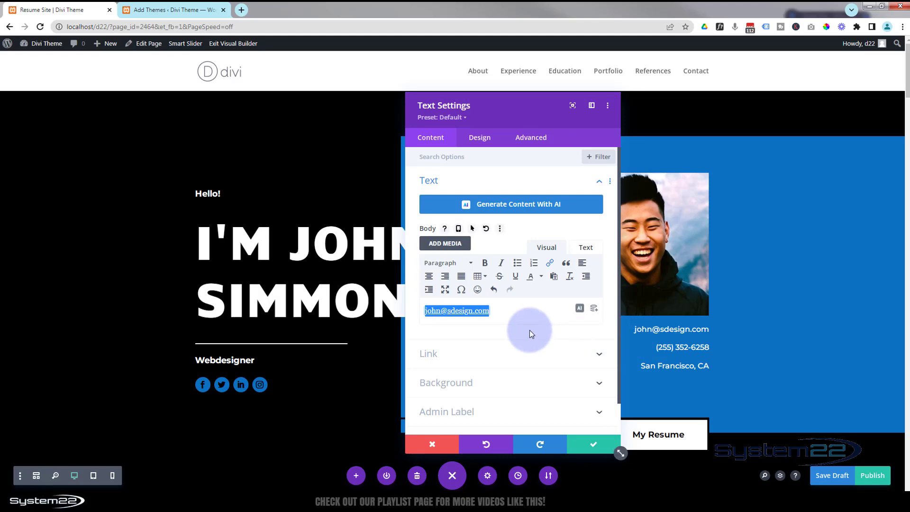
Open the e-mail text's link, select its mailto address, confirm the link and save the module.
left_click(550, 263)
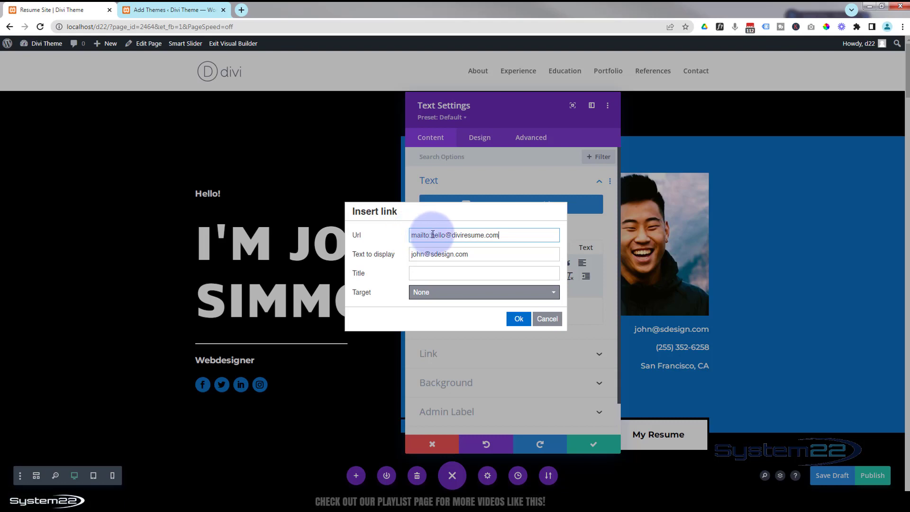
left_click_drag(433, 234, 518, 234)
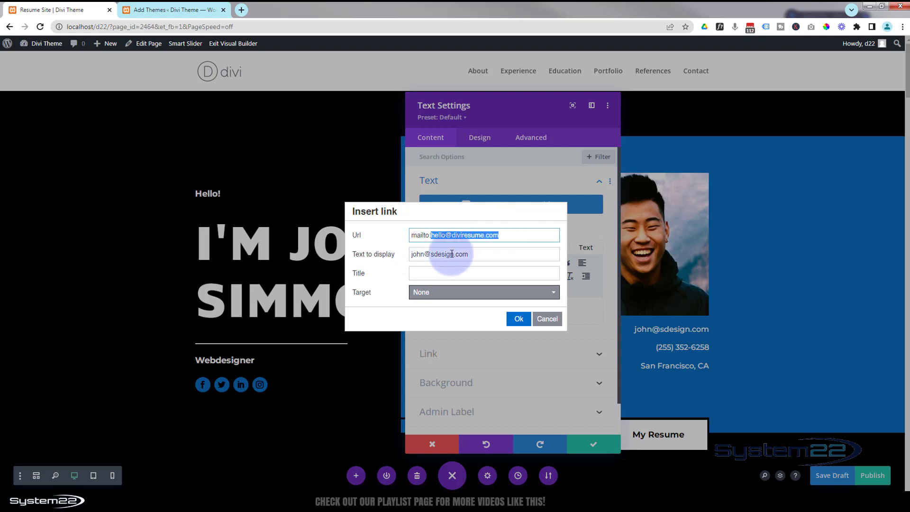
left_click(519, 320)
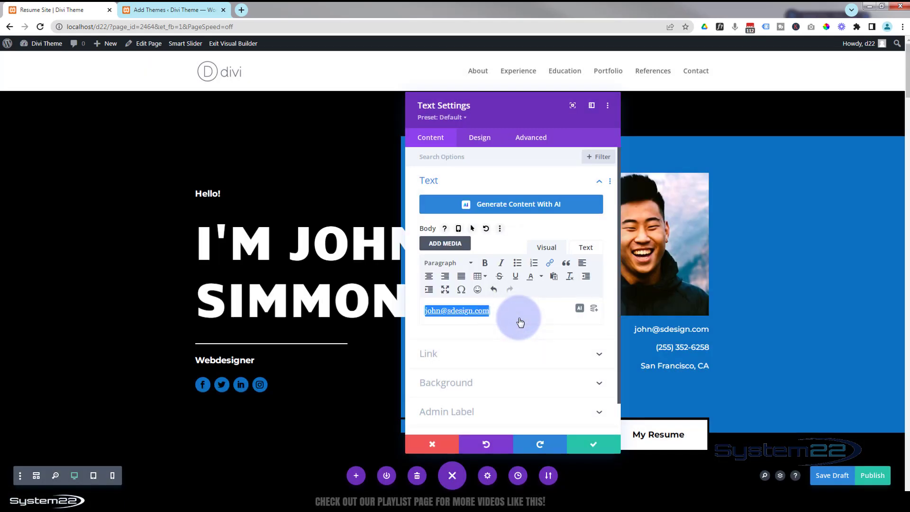
left_click(596, 444)
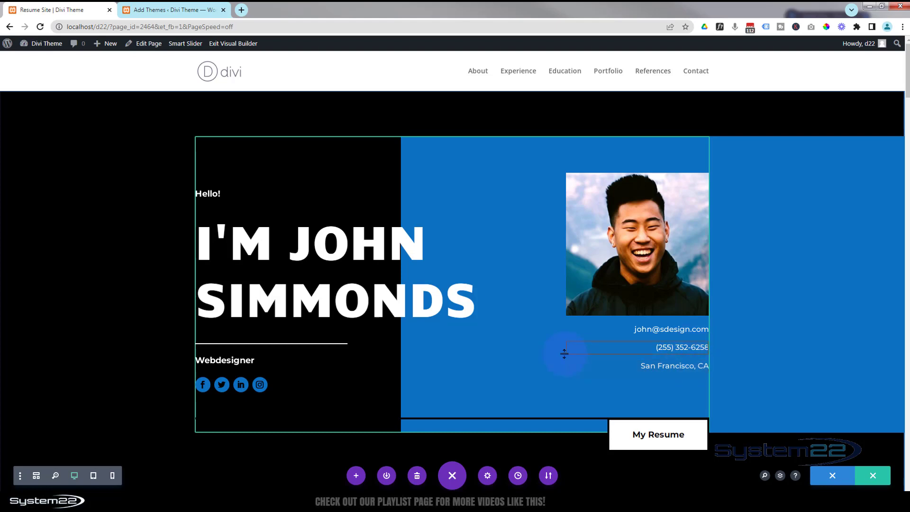
Change the About Me heading to "Web Designer with a passion for building projects that promote your business.".
scroll(535, 325, "down", 3)
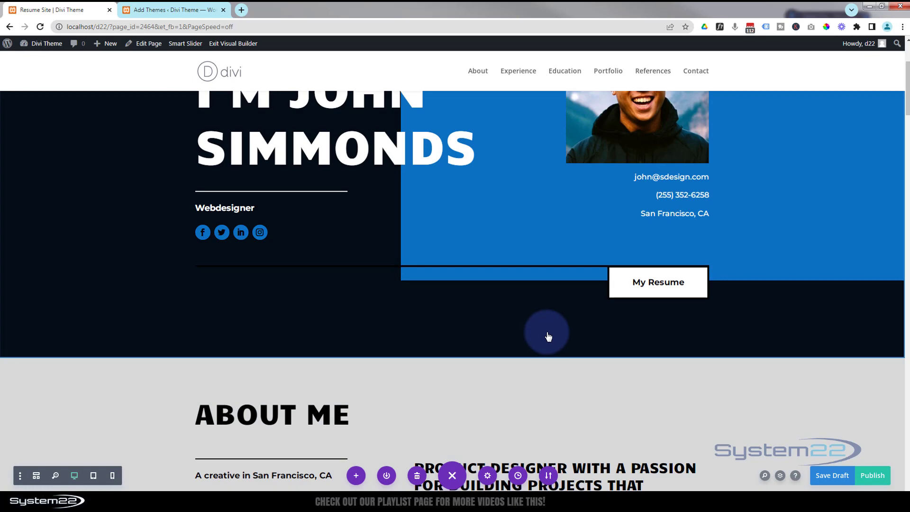
scroll(547, 336, "down", 3)
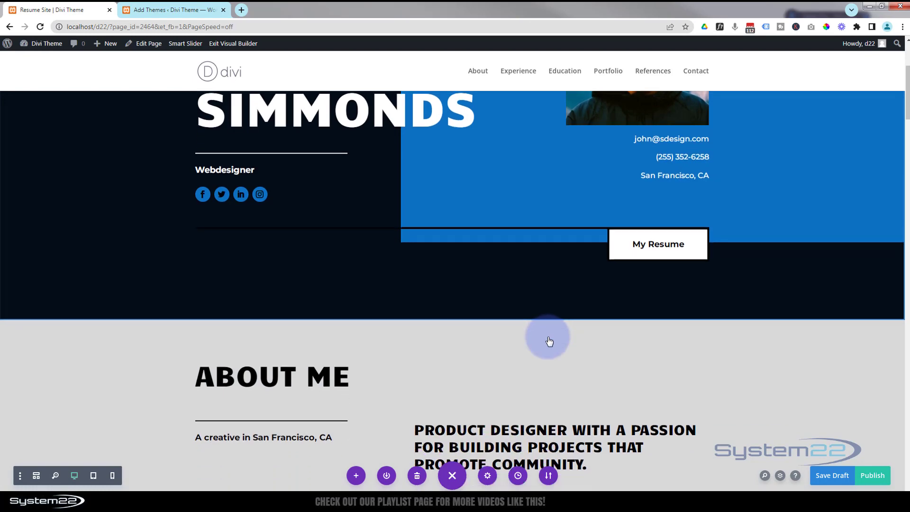
scroll(549, 340, "down", 2)
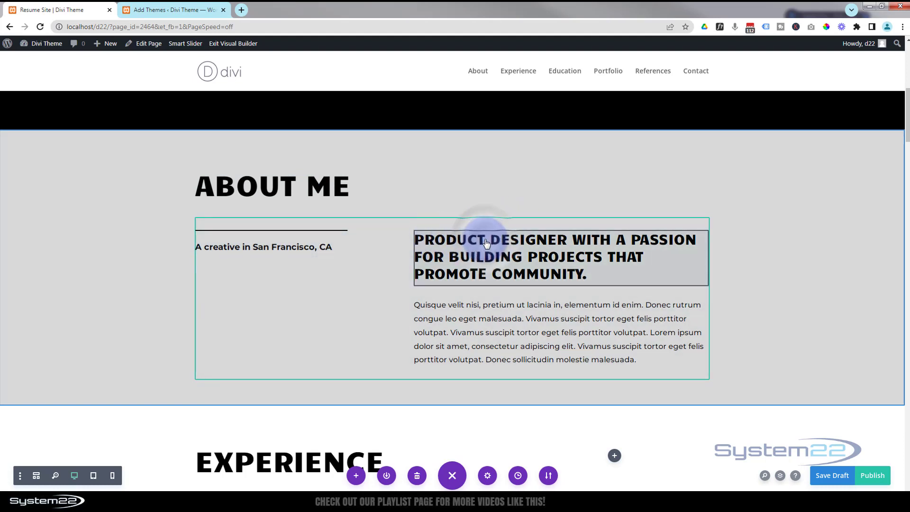
mouse_move(483, 237)
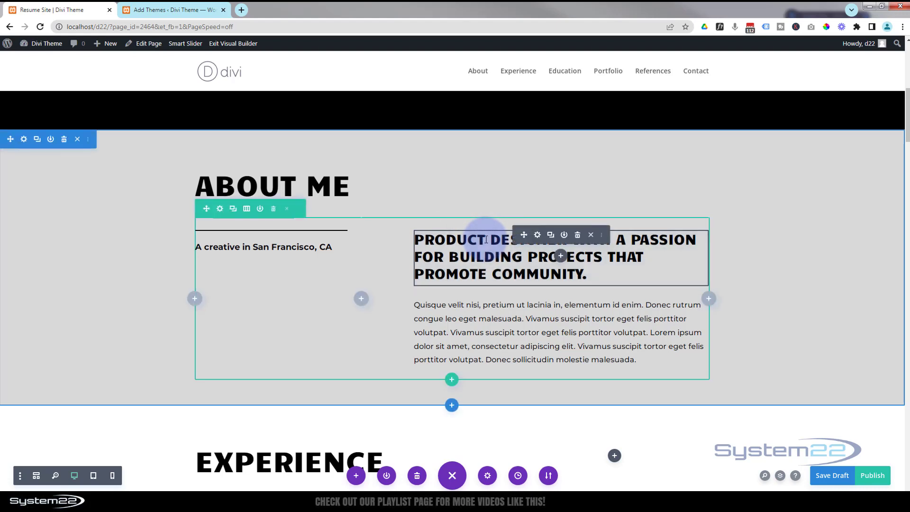
left_click(537, 236)
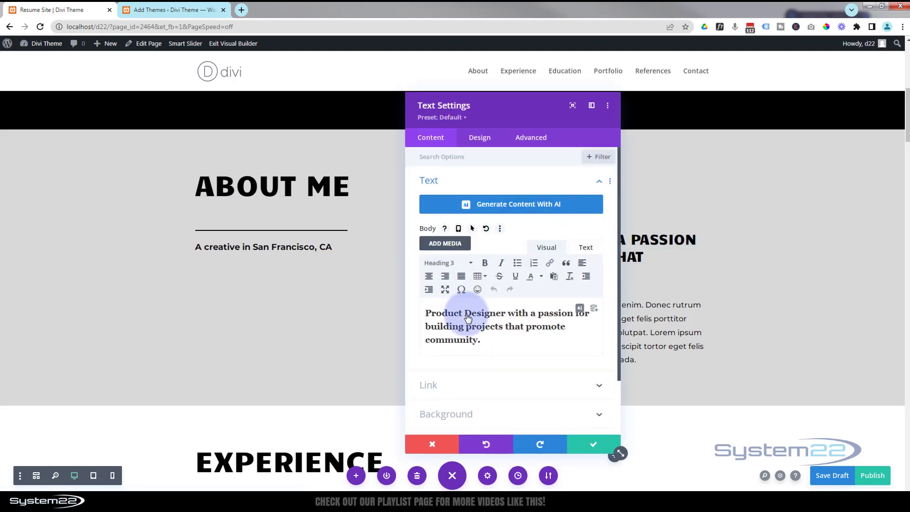
left_click_drag(464, 313, 416, 314)
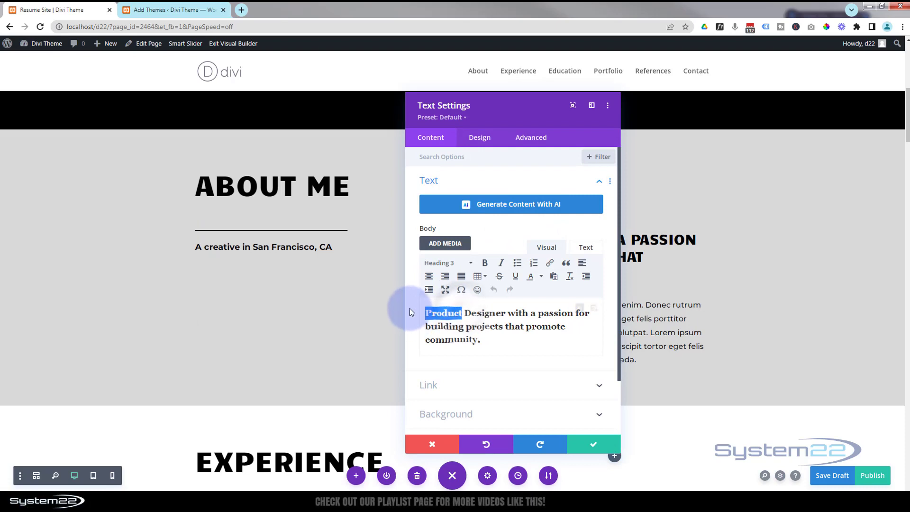
type("We")
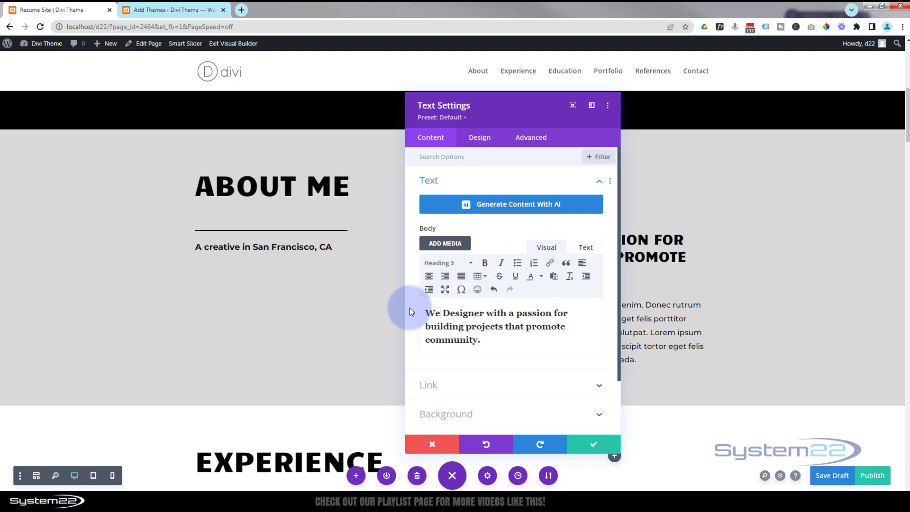
type("b")
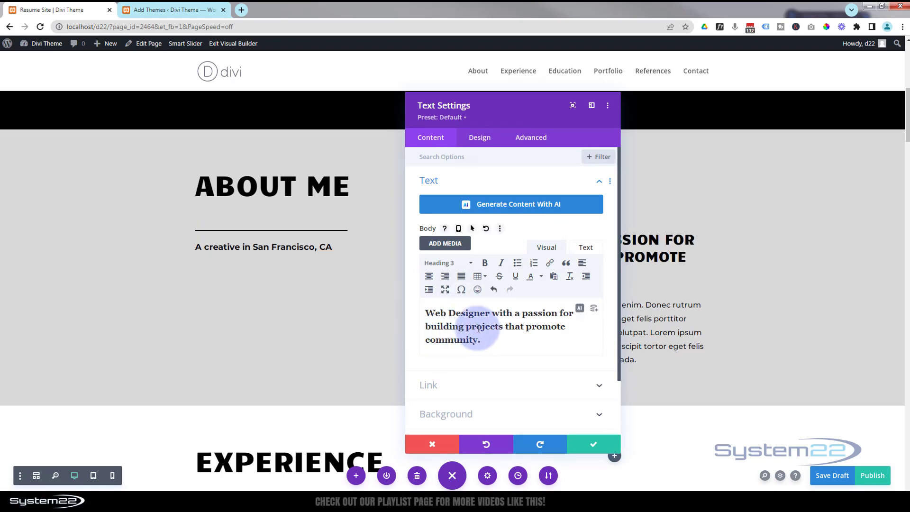
double_click(432, 338)
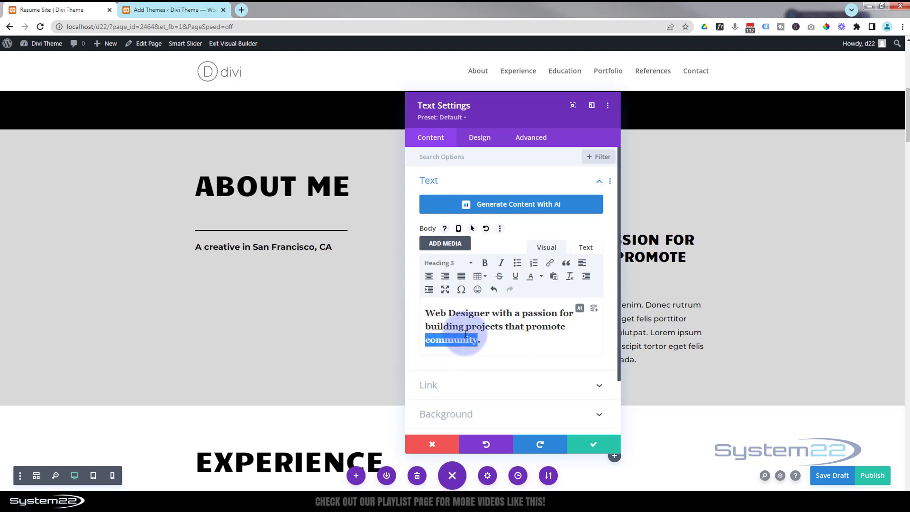
type("your busines")
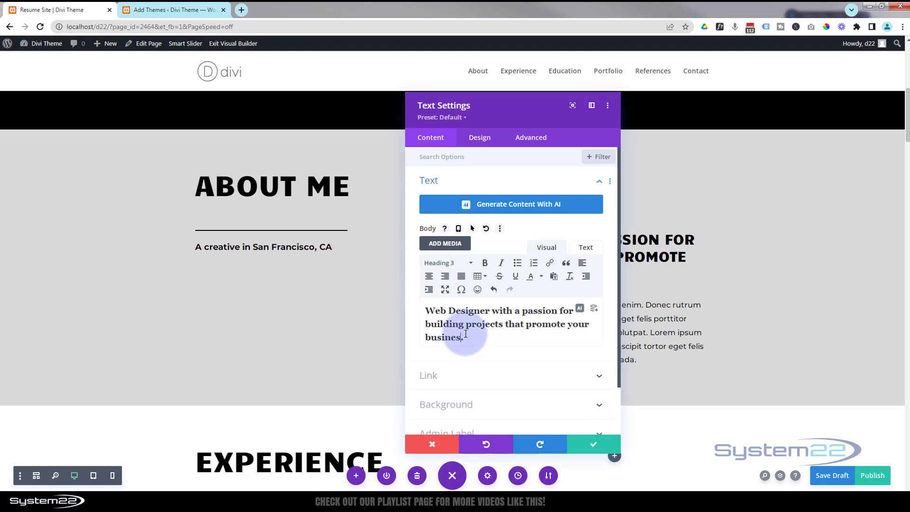
type("s")
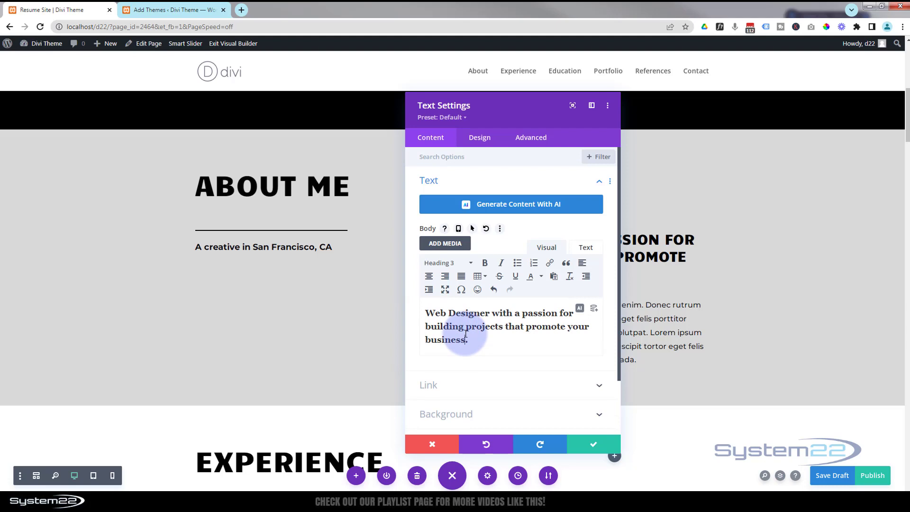
left_click(585, 445)
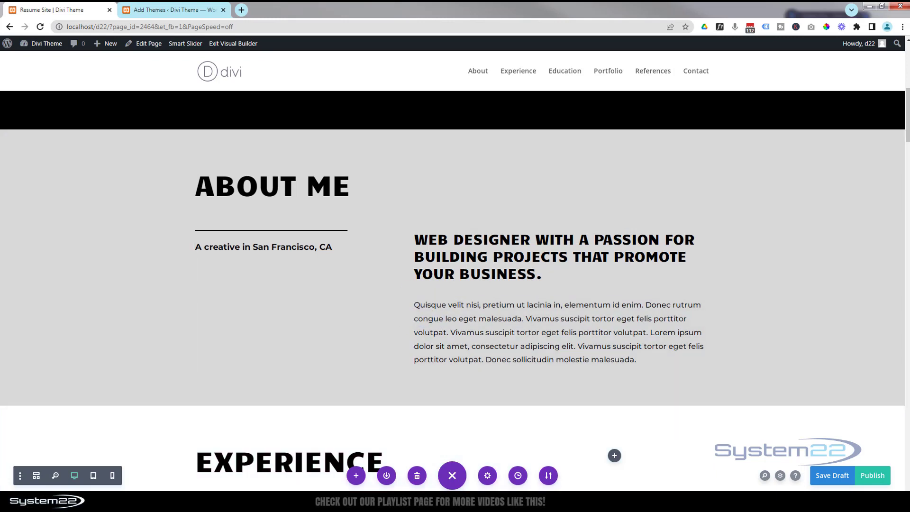
Replace the About Me paragraph with the pasted Web Designer biography text and save it.
left_click(489, 326)
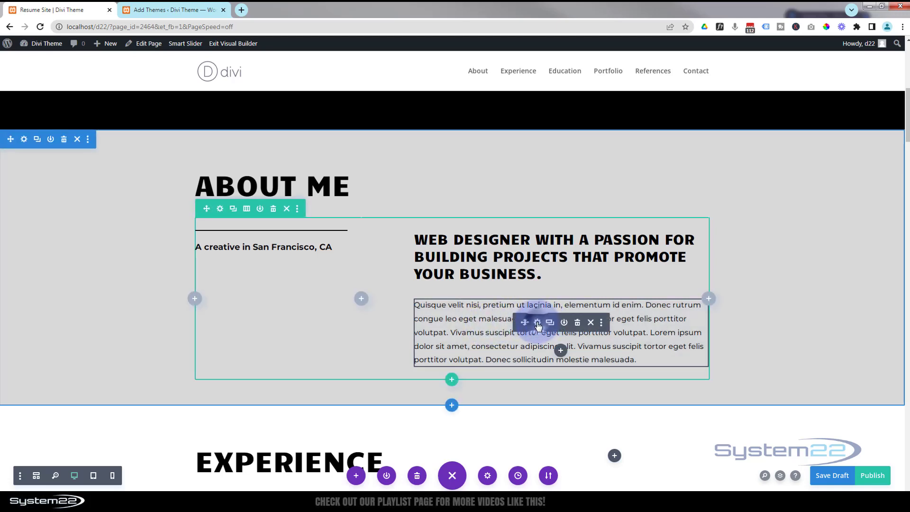
left_click(538, 323)
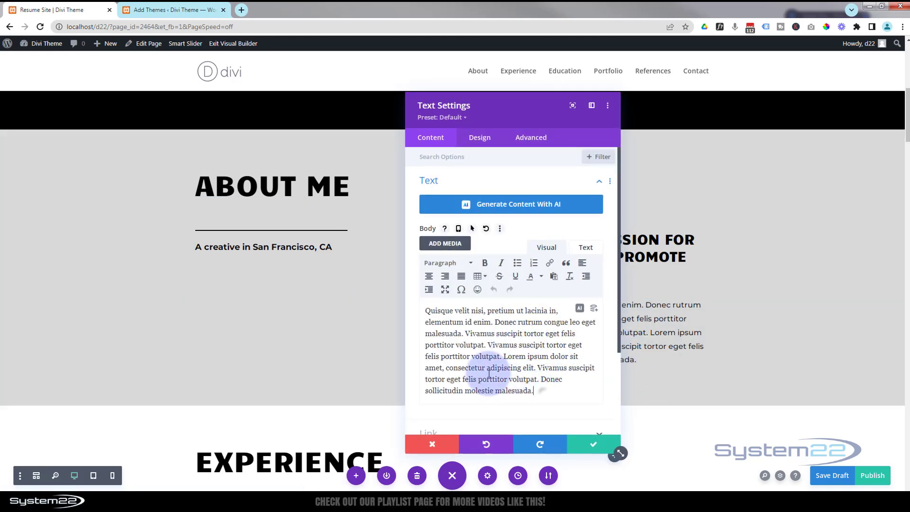
left_click_drag(489, 372, 399, 296)
type("Creative and detail-oriented Web Designer with over 7 years of experience in designing and developing visually stunning and user-friendly websites. Proficient in using various design tools and programming languages to create responsive and engaging web experiences. Strong collaborator with excellent communication skills, able to work closely with clients to understand their needs and deliver exceptional results.")
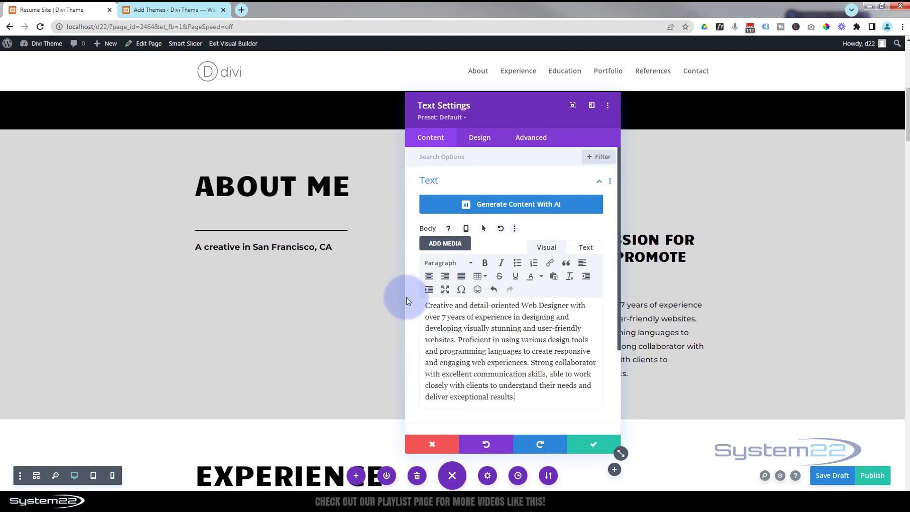
left_click(593, 444)
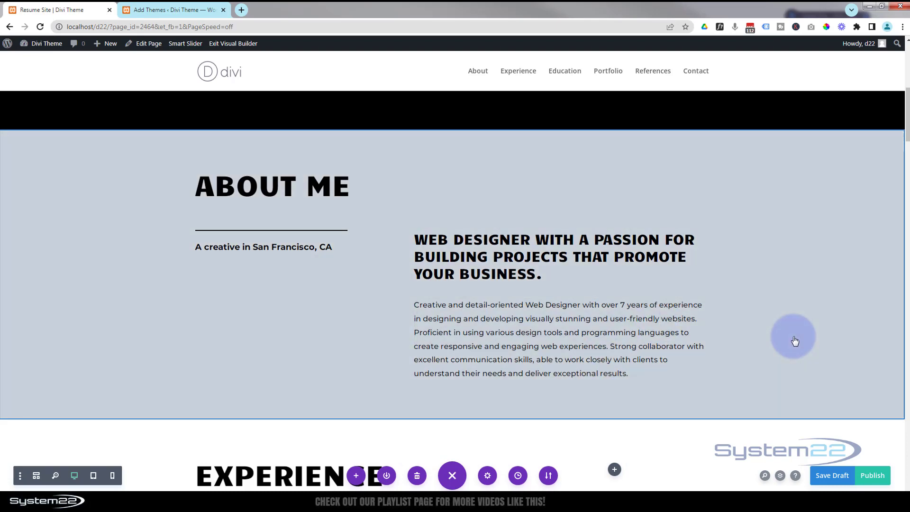
Scroll through the Experience section to review its job entries.
scroll(815, 277, "down", 3)
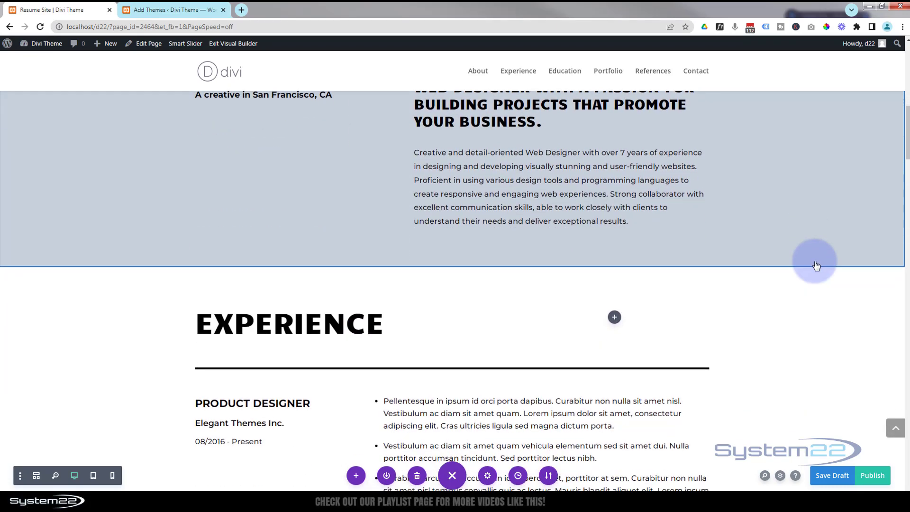
scroll(815, 266, "down", 1)
scroll(815, 265, "down", 3)
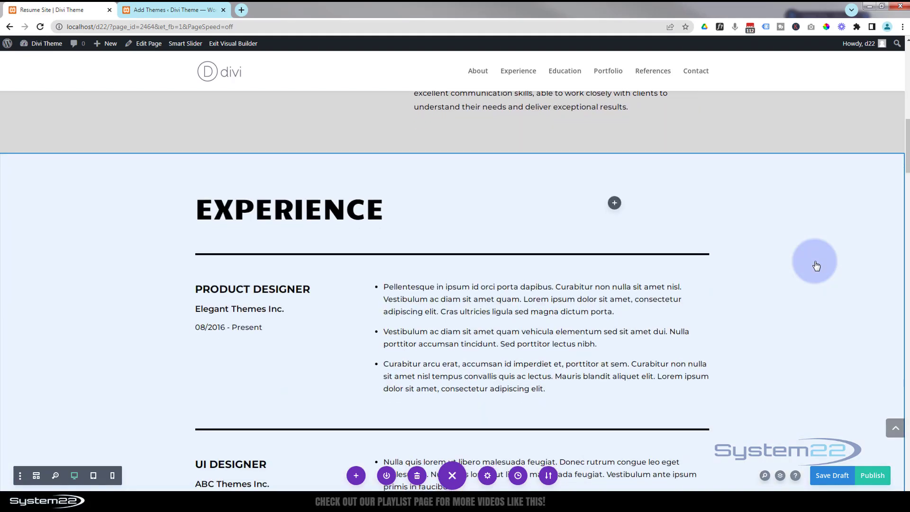
scroll(816, 265, "down", 1)
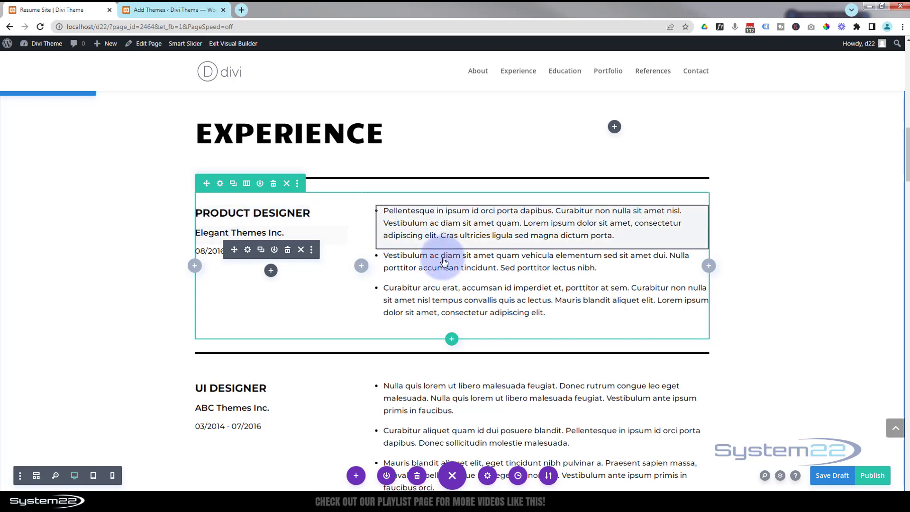
scroll(439, 426, "down", 3)
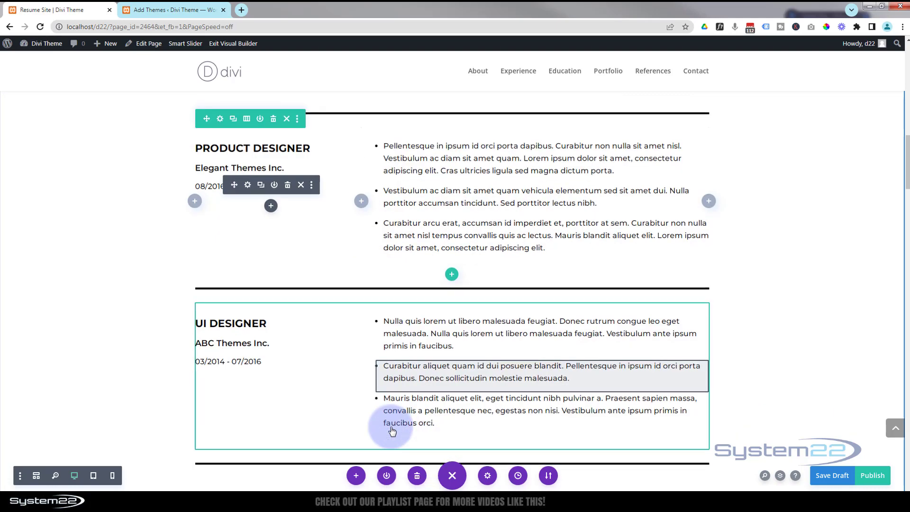
scroll(341, 417, "down", 3)
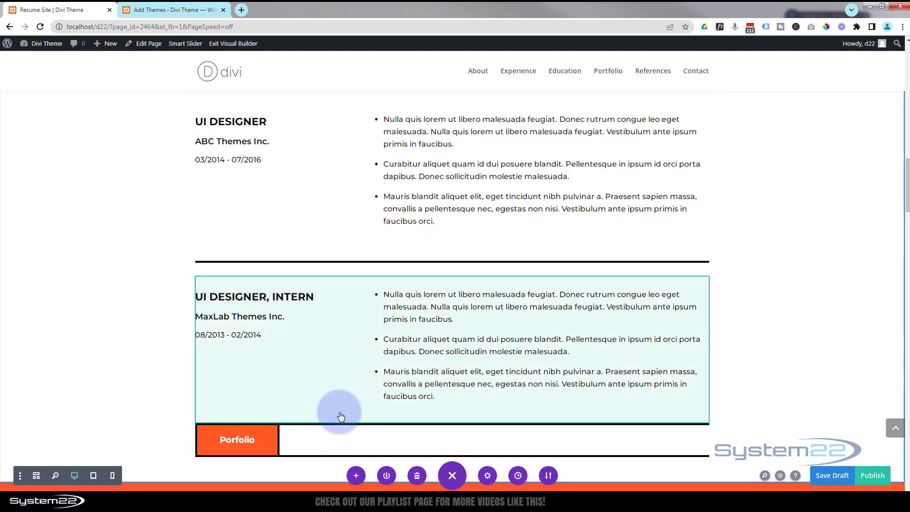
scroll(341, 417, "down", 3)
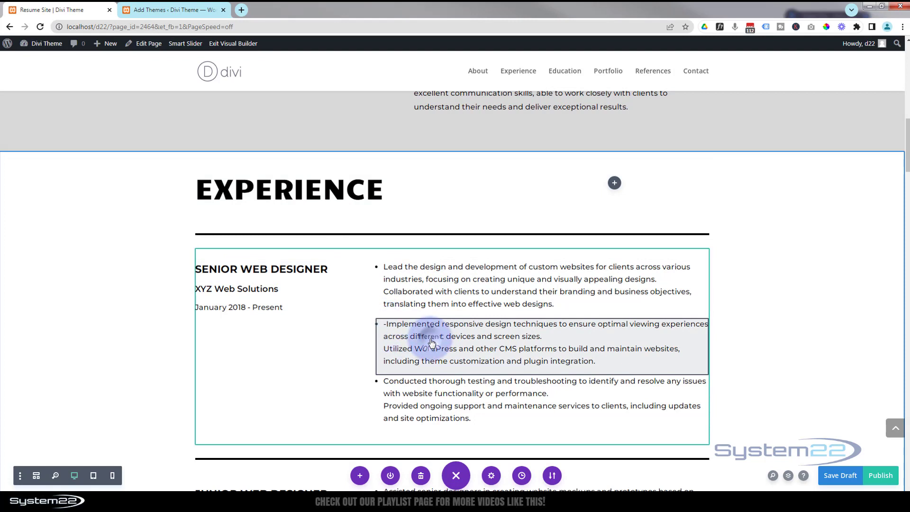
mouse_move(521, 330)
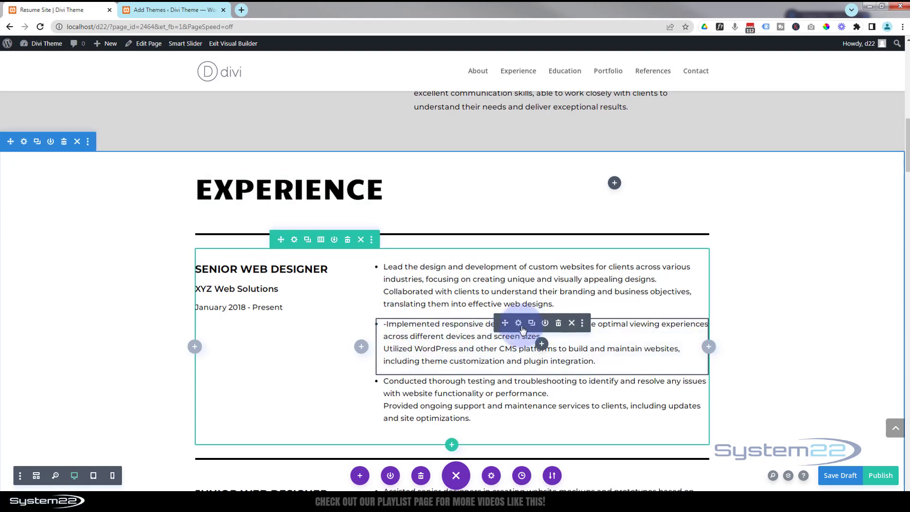
Remove the leading dash from the second Senior Web Designer bullet text and save the text module.
left_click(519, 324)
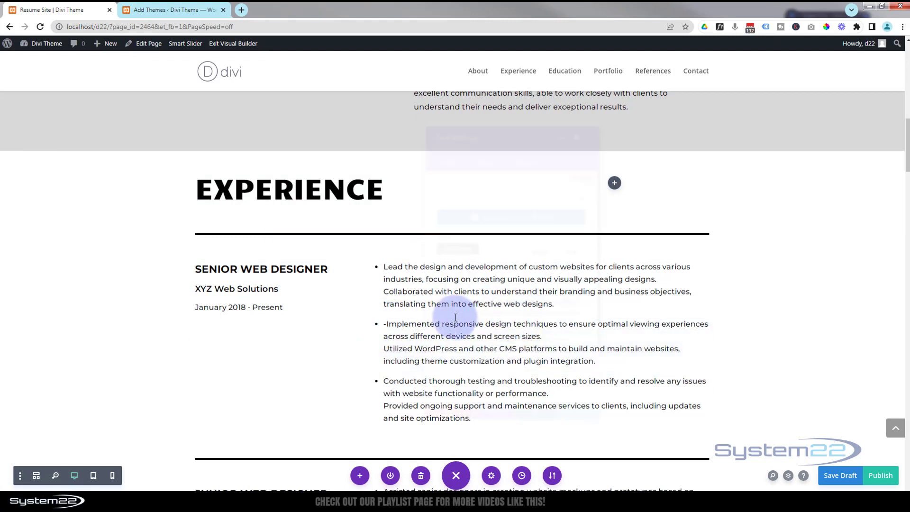
left_click(447, 311)
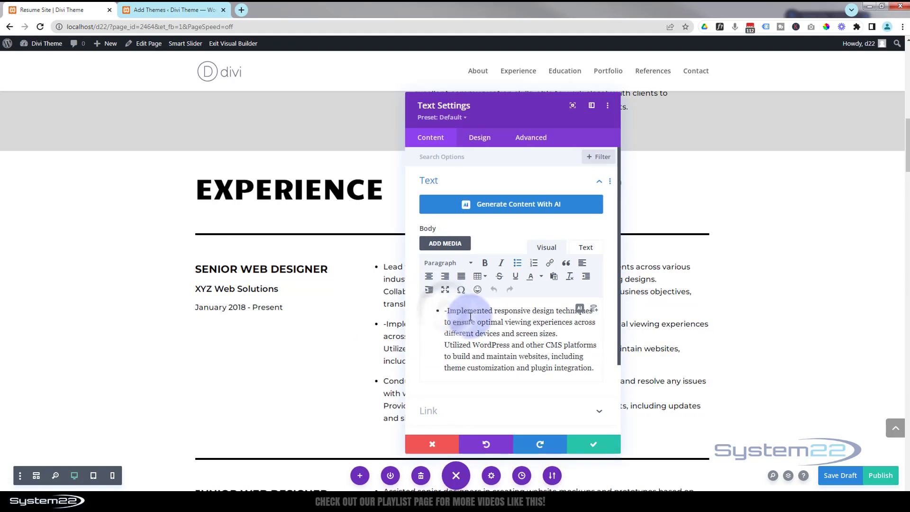
left_click(607, 442)
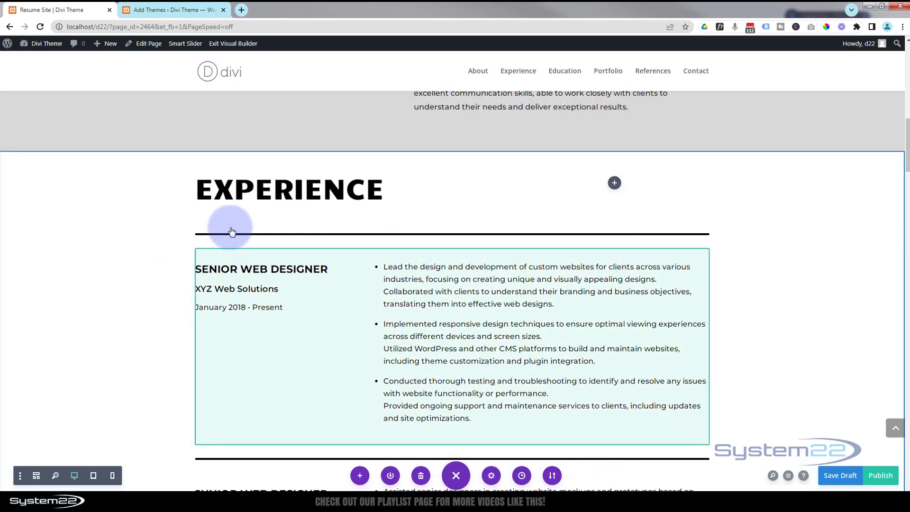
Scroll down past the remaining experience entries to the Porfolio button and save the page.
scroll(232, 225, "down", 1)
scroll(232, 221, "down", 4)
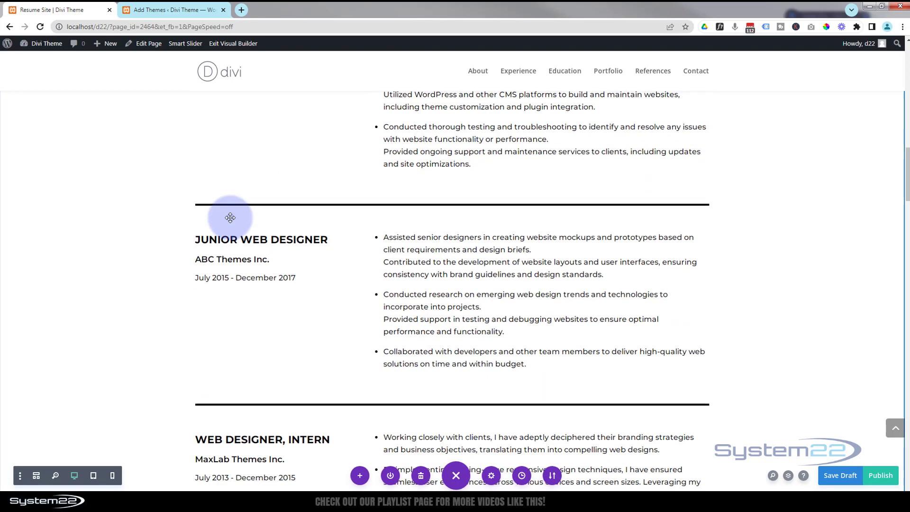
scroll(229, 218, "down", 7)
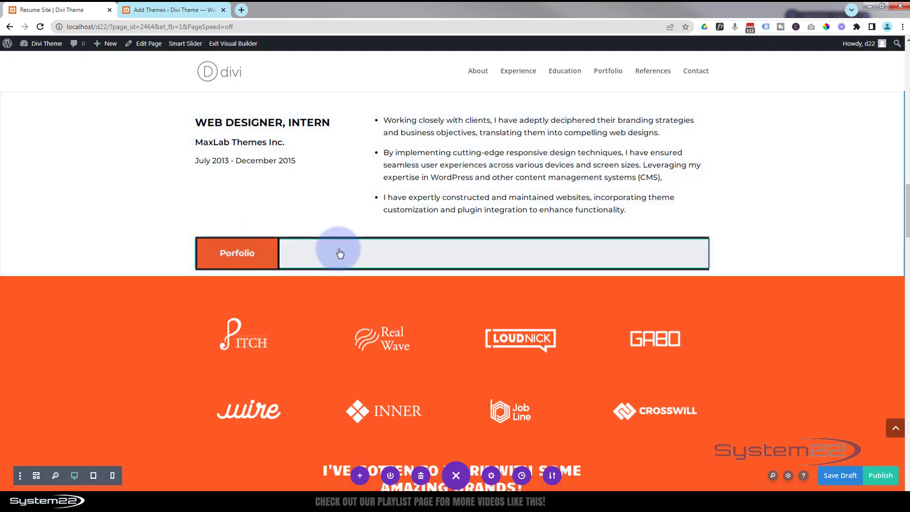
key("ctrl+s")
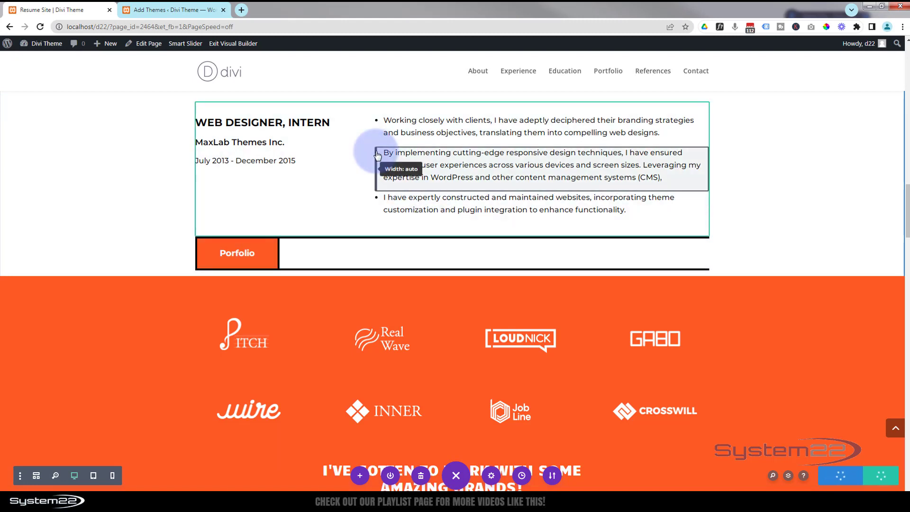
Enable custom button styles on the Porfolio button, set its background to blue #0c71c3, and save the module.
left_click(266, 258)
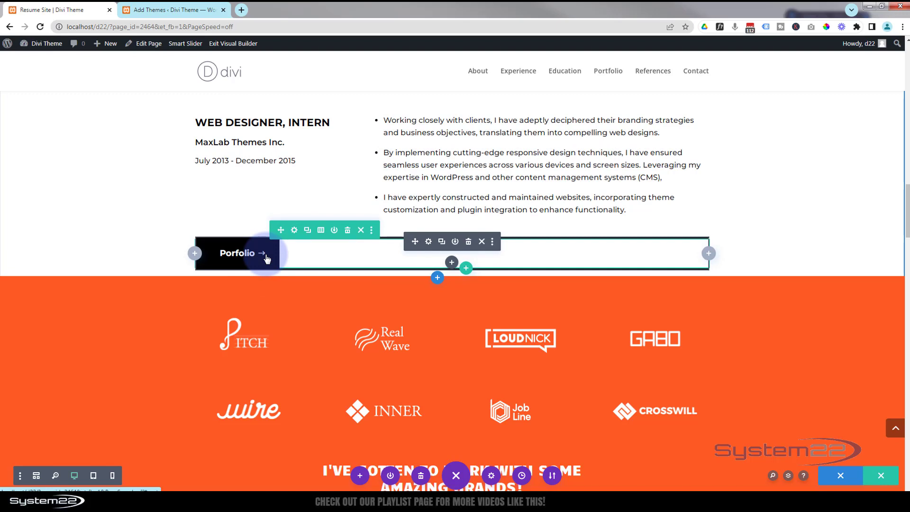
left_click(429, 243)
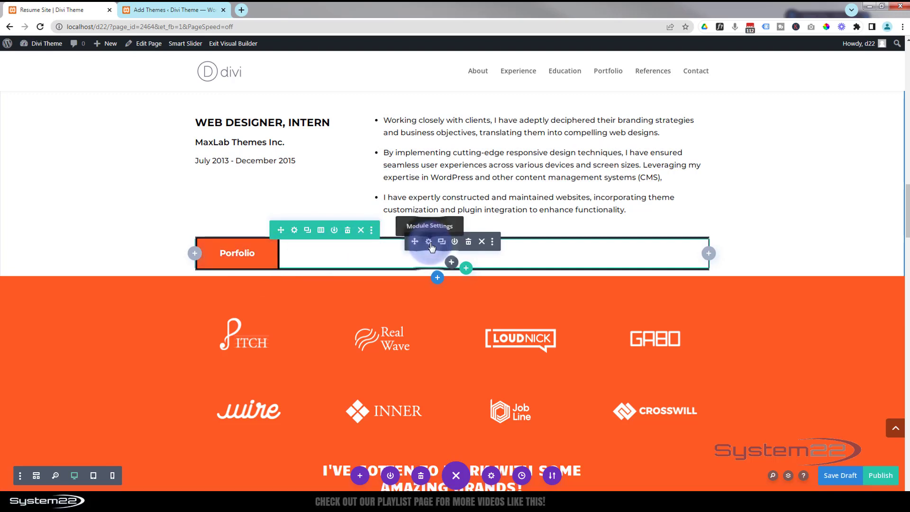
left_click(480, 138)
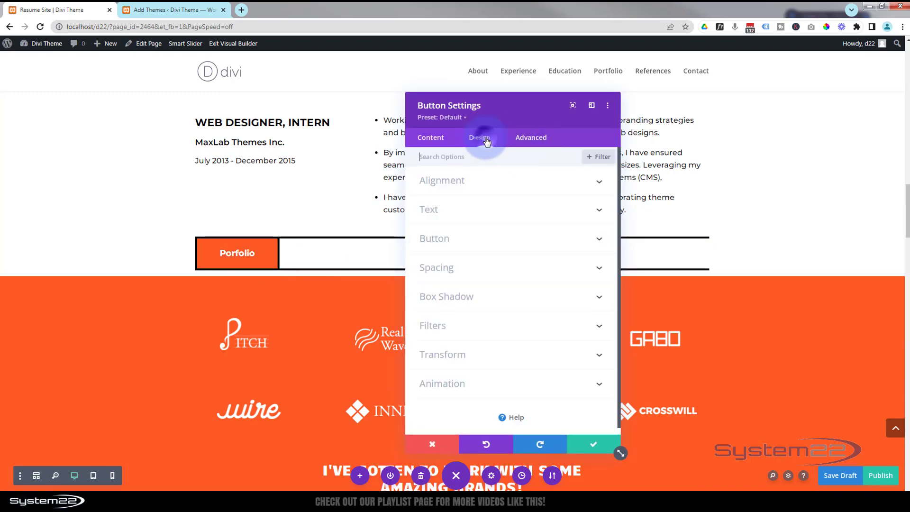
left_click(468, 240)
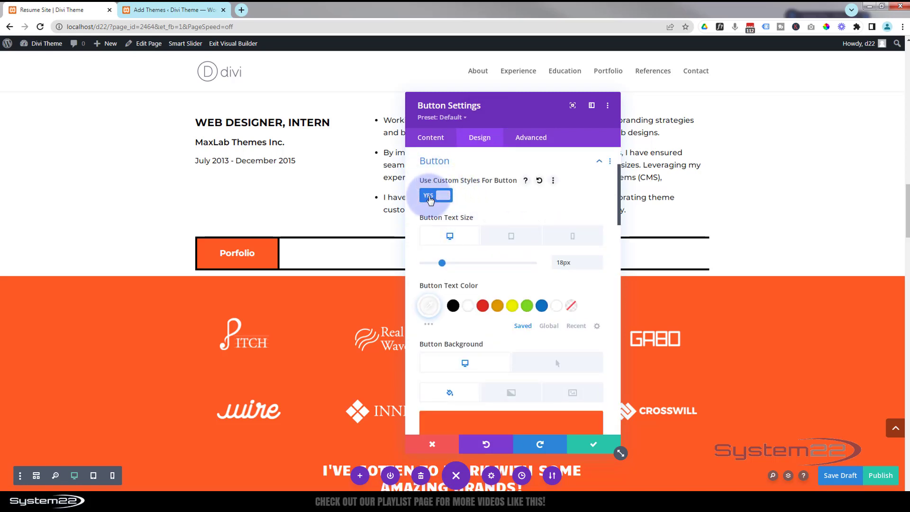
left_click(429, 199)
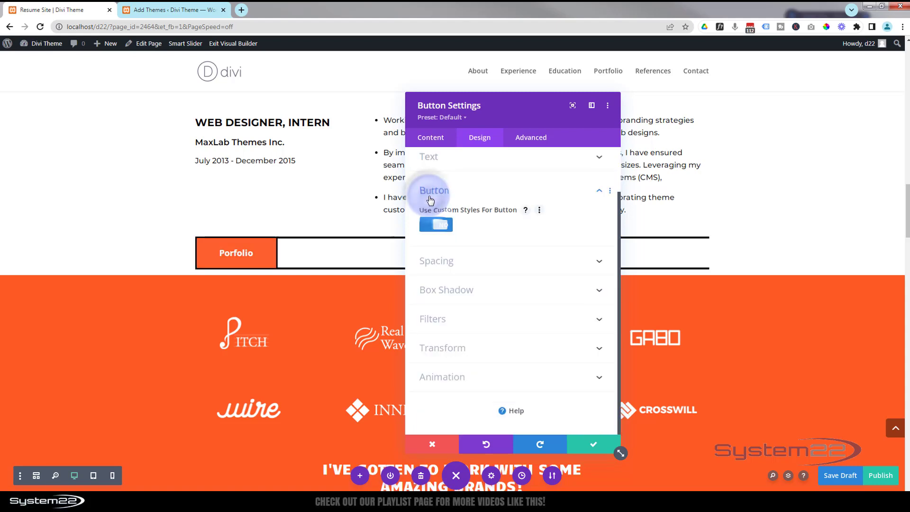
left_click(443, 229)
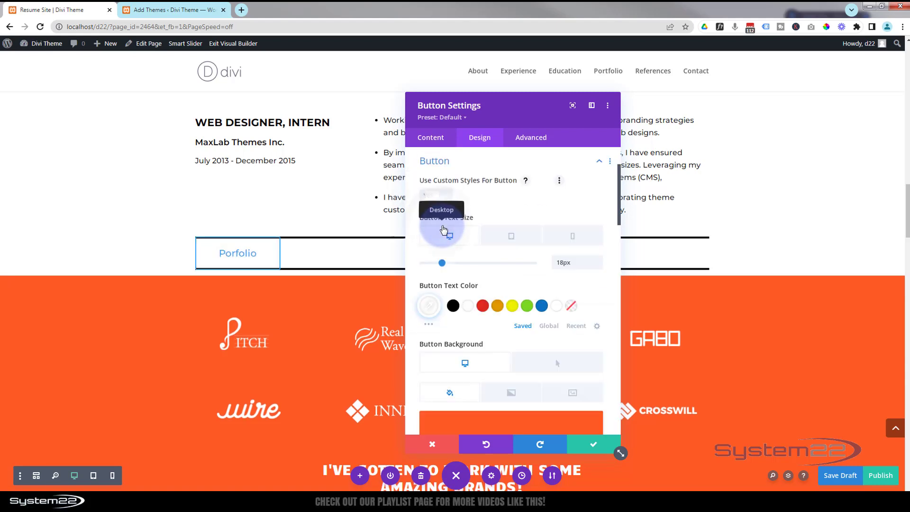
scroll(490, 231, "down", 2)
scroll(489, 231, "down", 2)
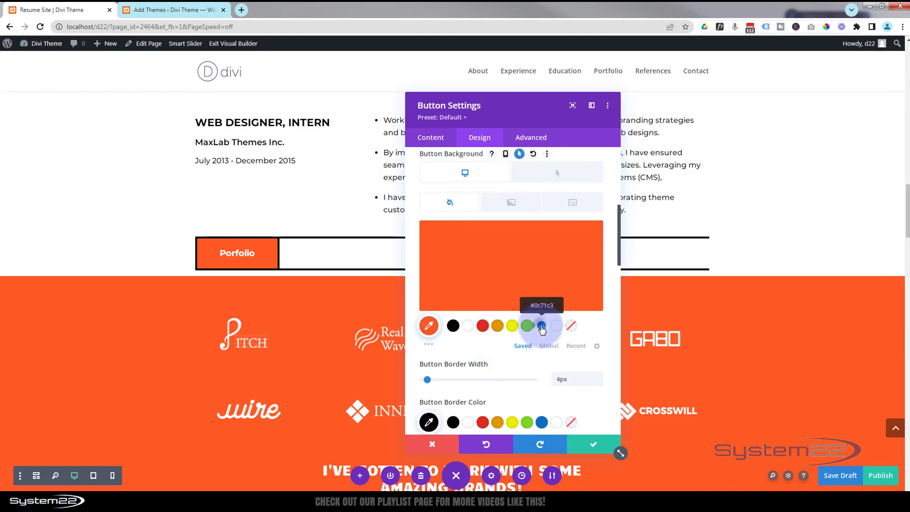
left_click(542, 326)
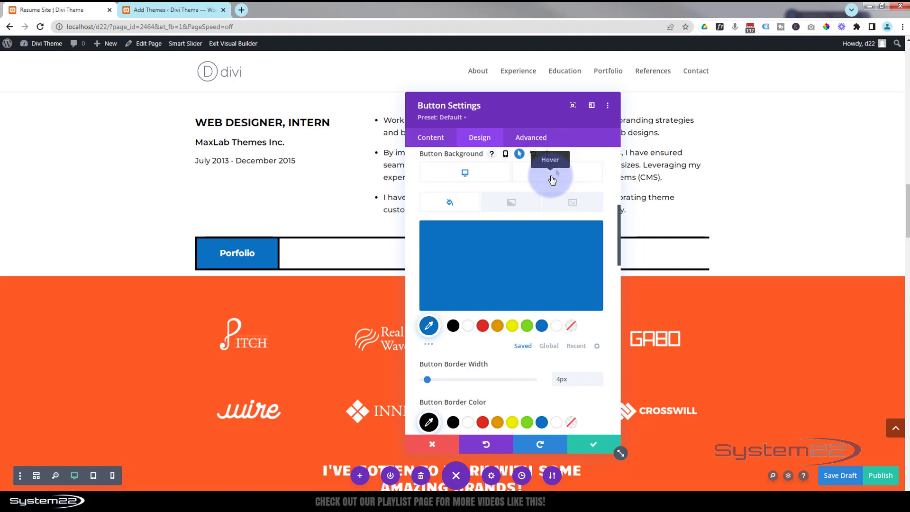
left_click(552, 179)
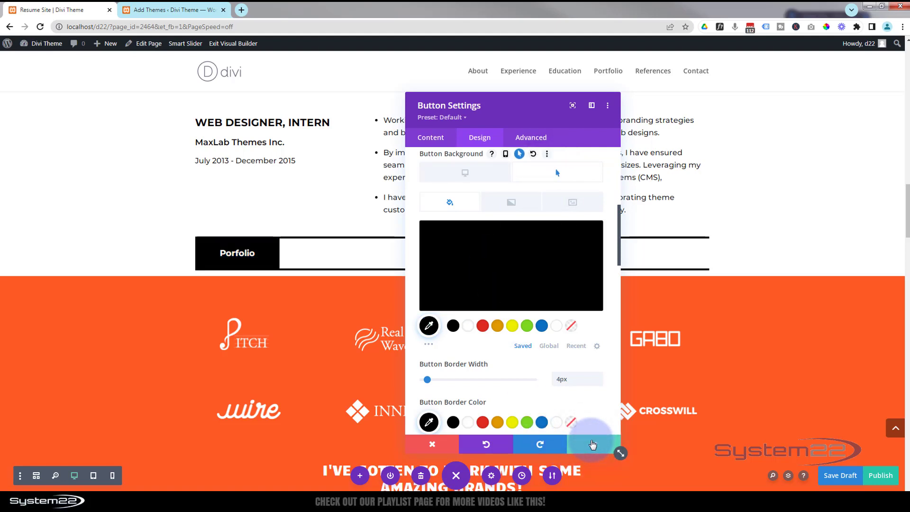
left_click(591, 444)
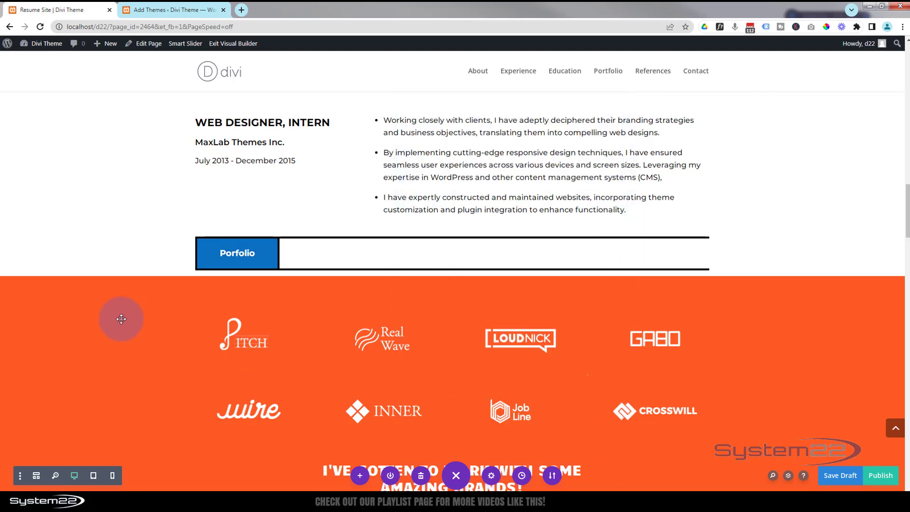
Change the brands section's background colour to blue #0c71c3.
scroll(121, 319, "down", 3)
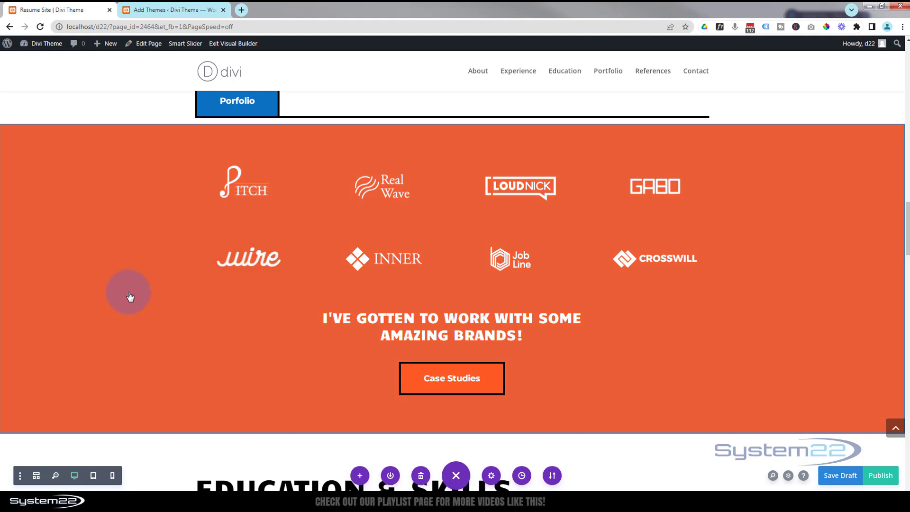
left_click(115, 315)
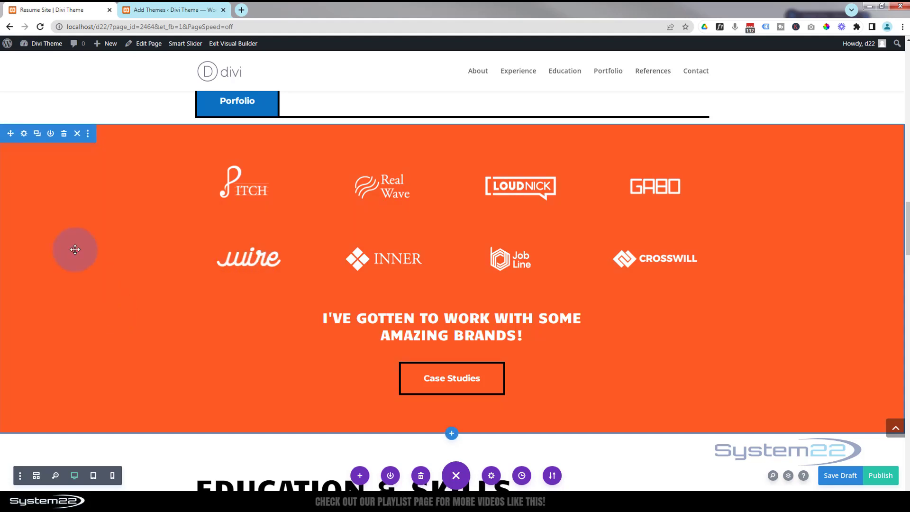
left_click(24, 134)
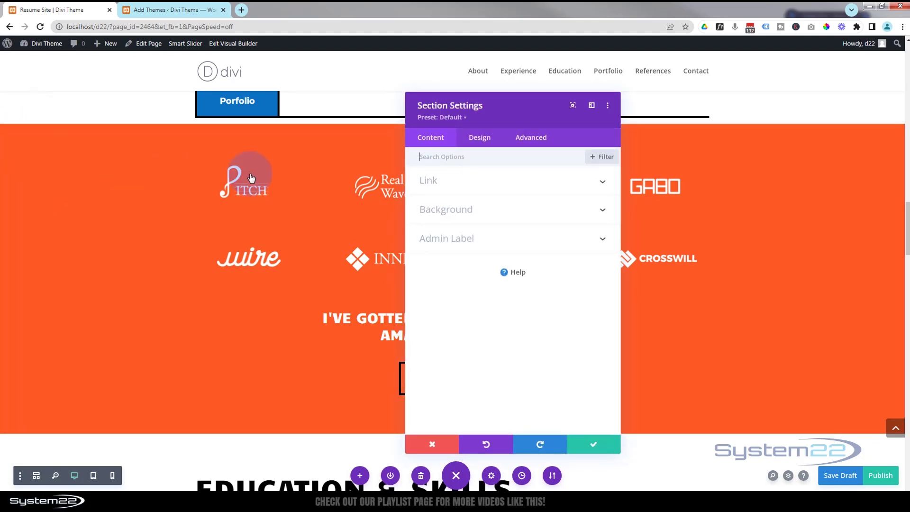
left_click(510, 214)
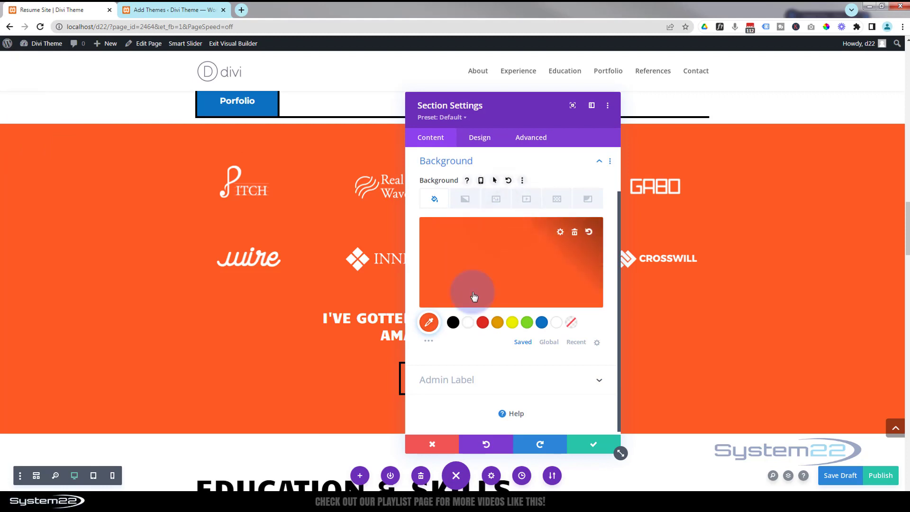
left_click(542, 323)
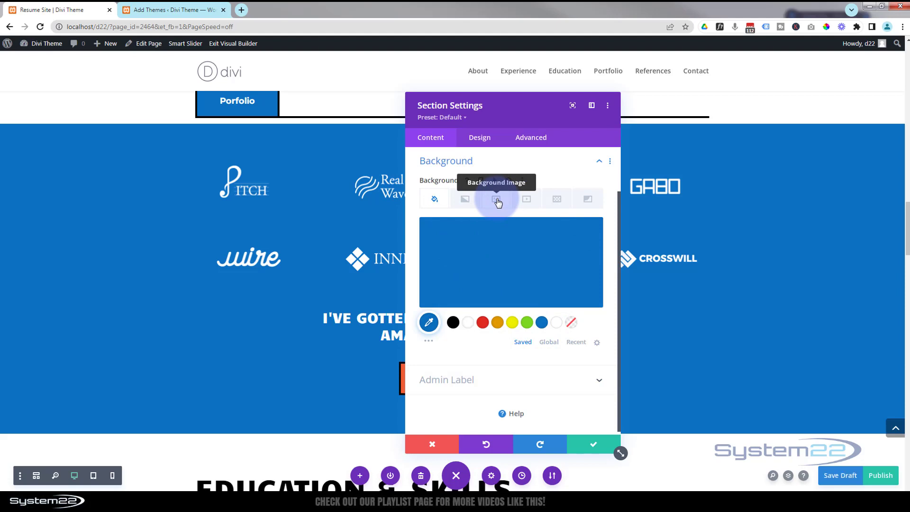
Add the image of the smiling man at computer screens from the media library as the brands section's background image.
left_click(496, 200)
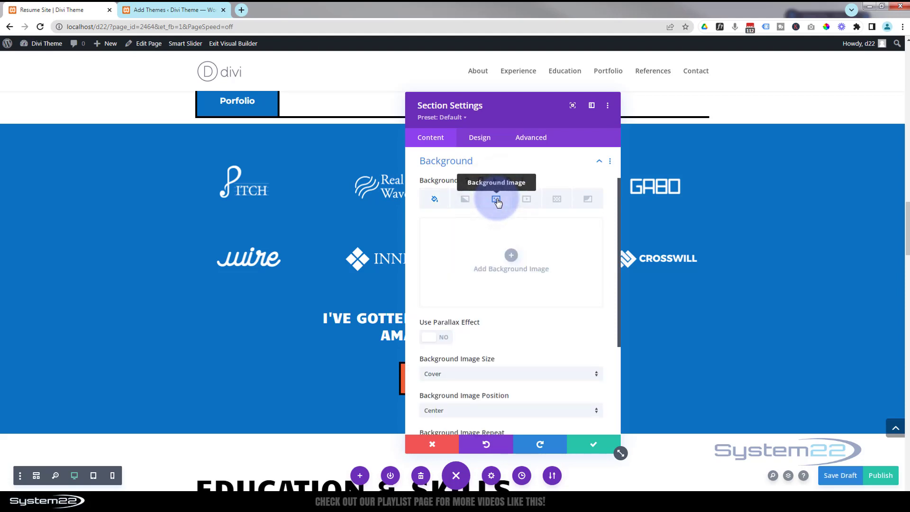
left_click(593, 445)
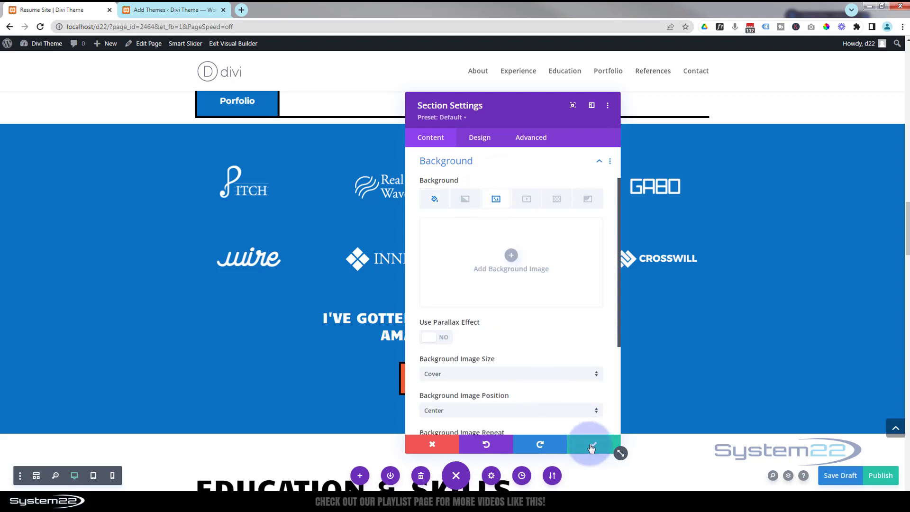
scroll(777, 310, "up", 8)
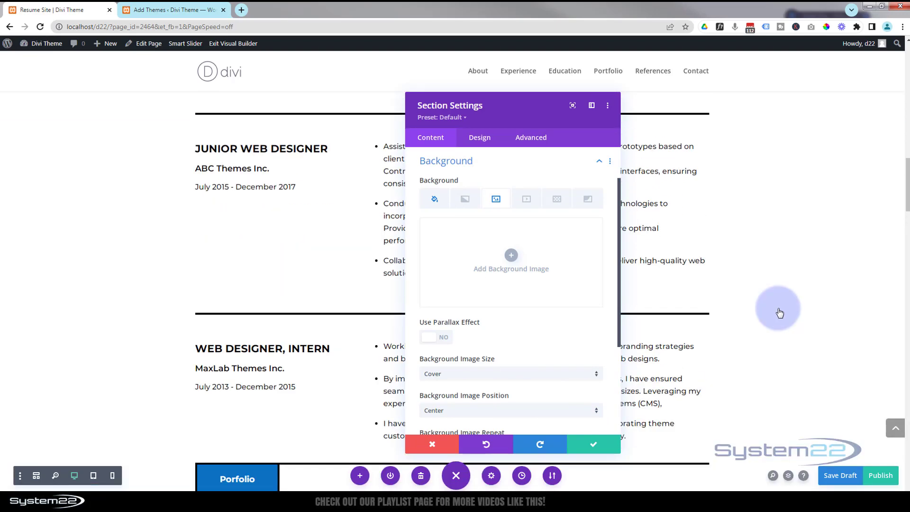
scroll(777, 311, "up", 15)
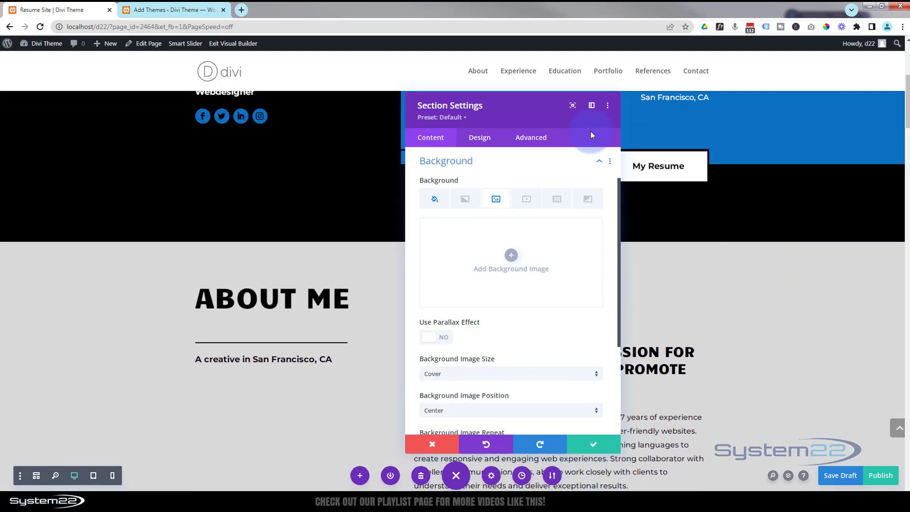
left_click_drag(544, 115, 294, 139)
scroll(550, 237, "up", 5)
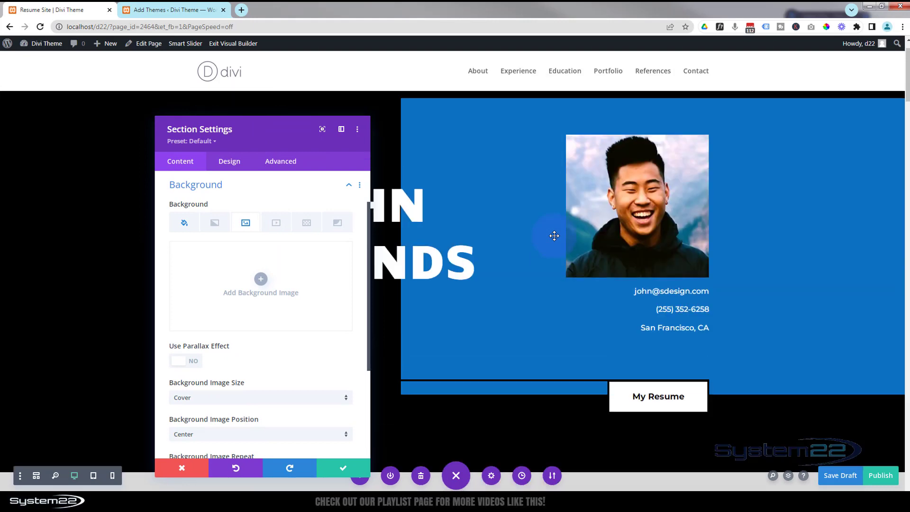
scroll(554, 237, "down", 12)
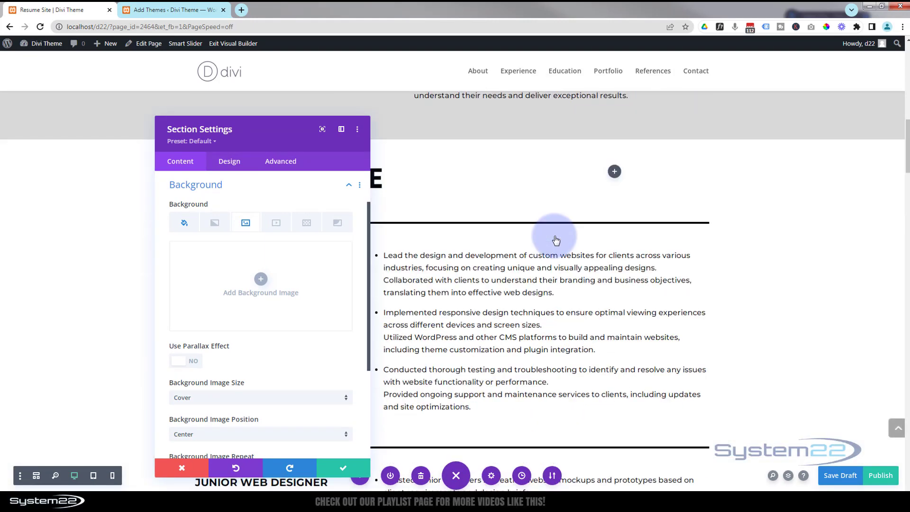
scroll(556, 240, "down", 3)
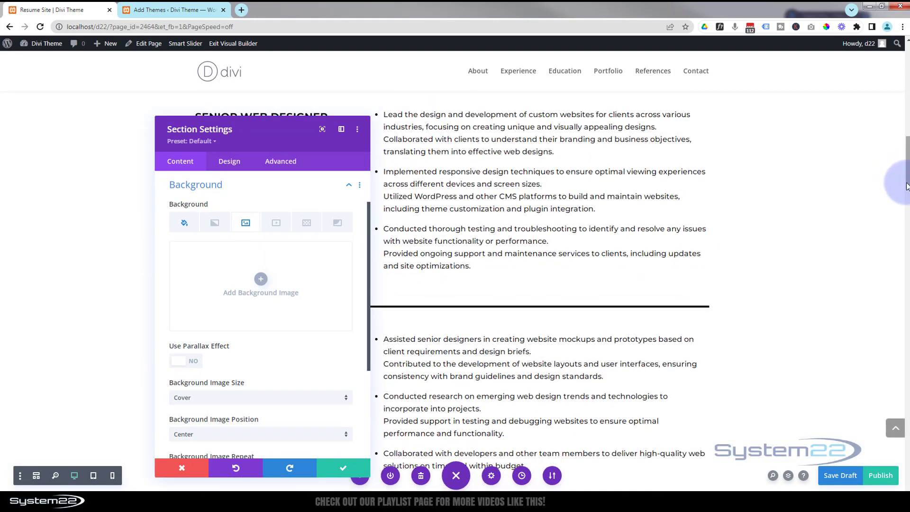
left_click_drag(906, 185, 906, 249)
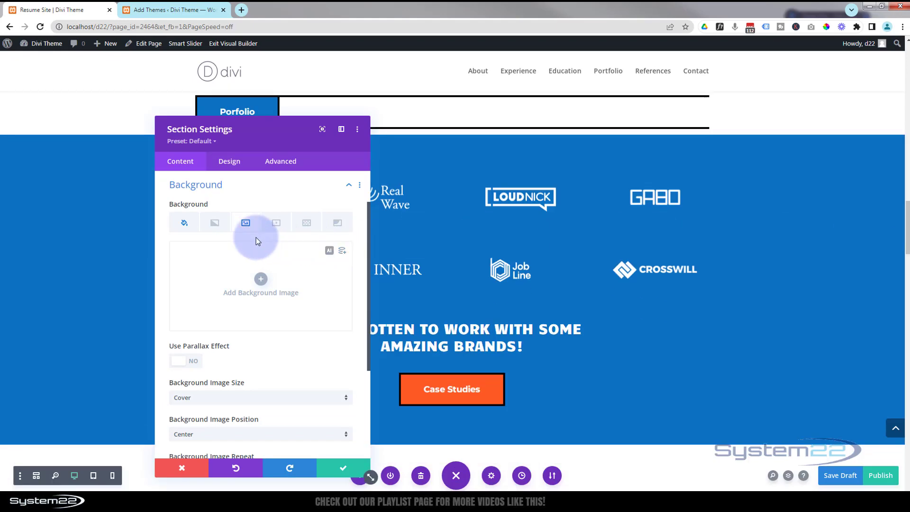
left_click(261, 280)
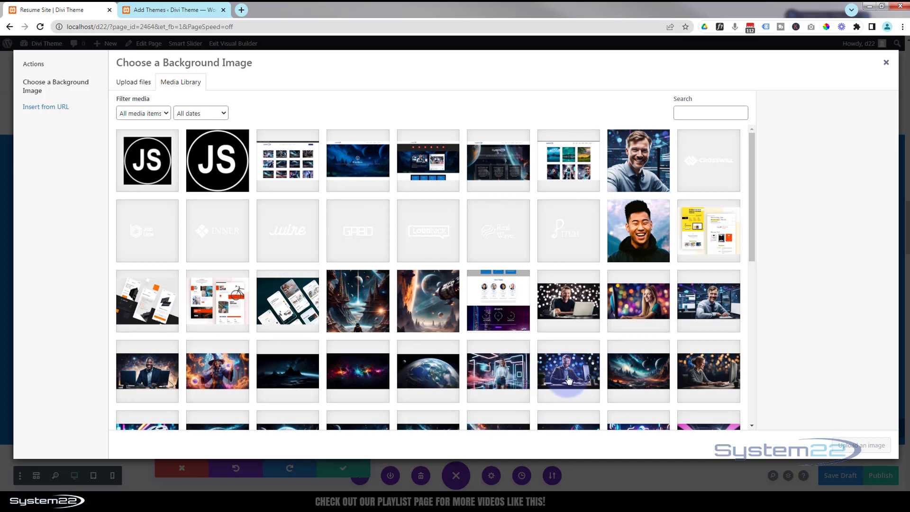
left_click(707, 297)
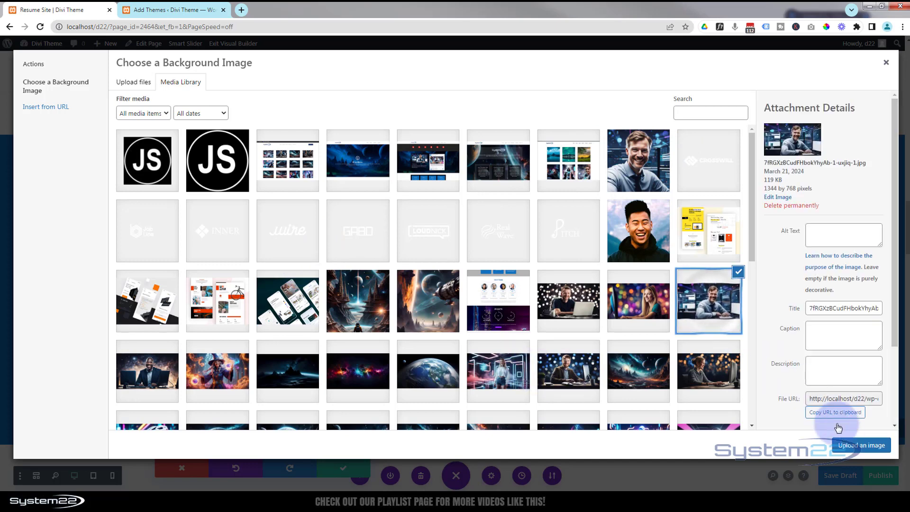
left_click(847, 447)
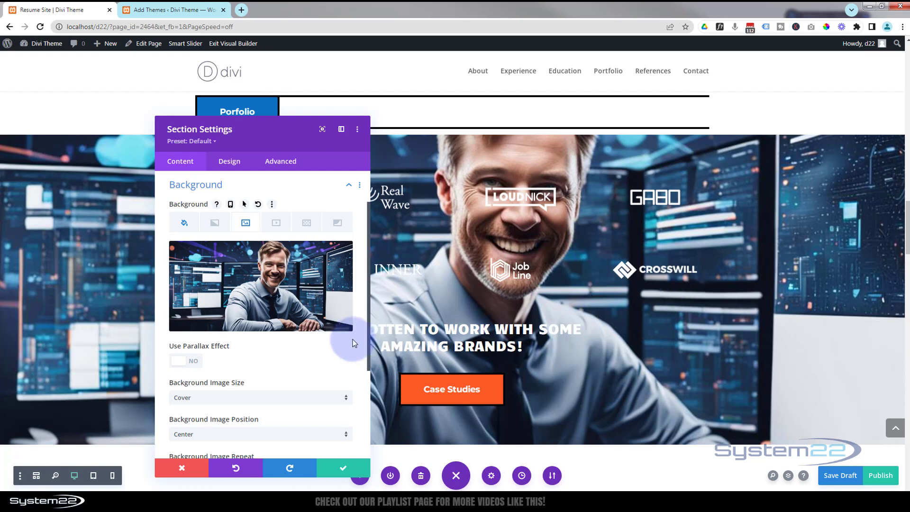
Set the brands section's background image blend to Multiply and save the section settings.
mouse_move(297, 257)
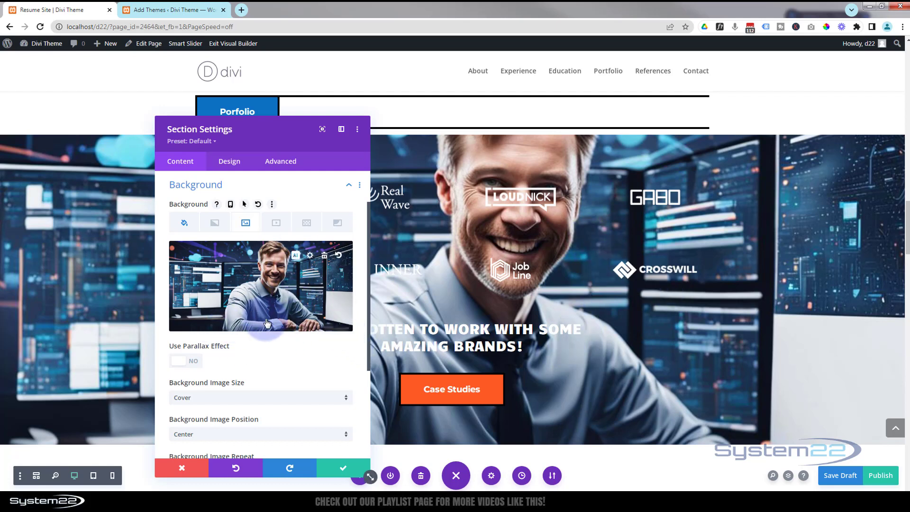
scroll(269, 324, "down", 3)
scroll(267, 325, "down", 2)
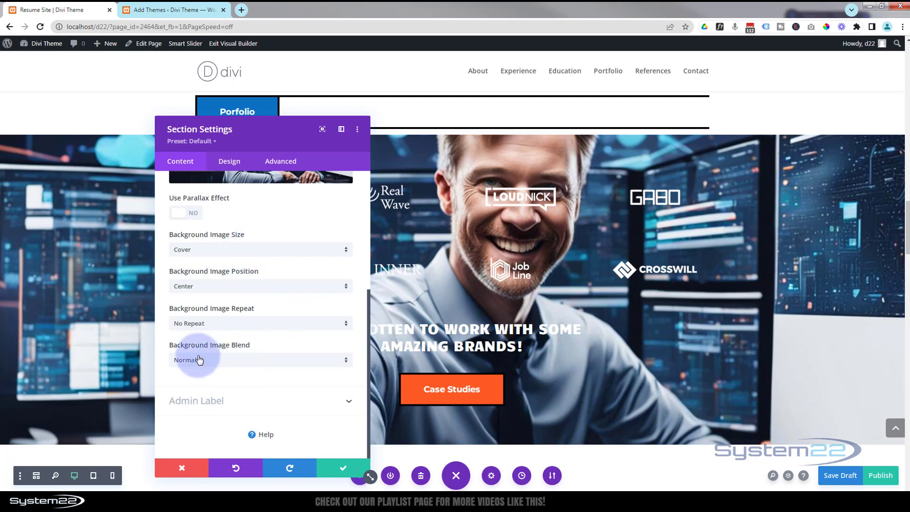
left_click(229, 363)
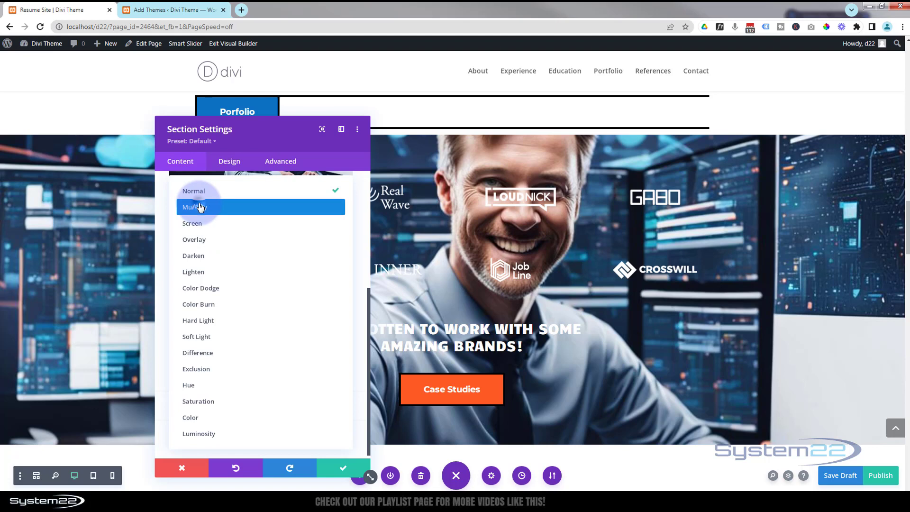
left_click(199, 207)
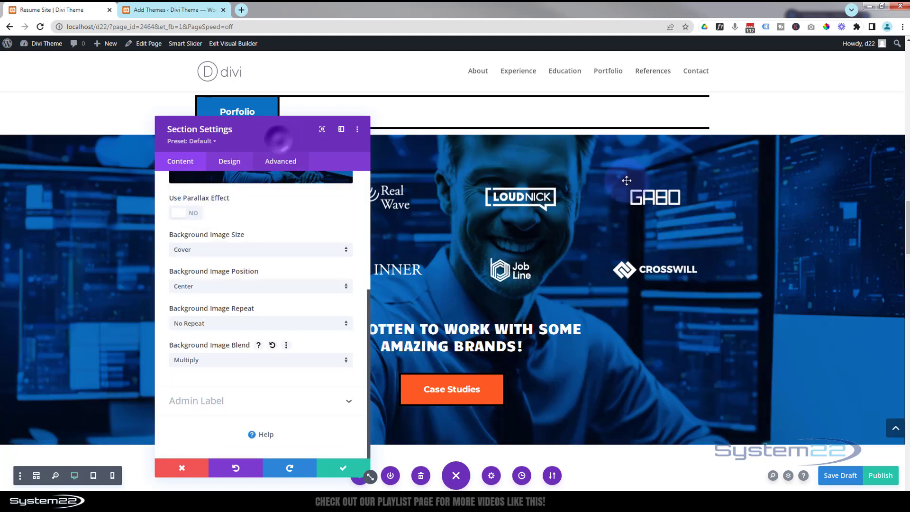
left_click_drag(279, 140, 907, 187)
scroll(625, 327, "up", 3)
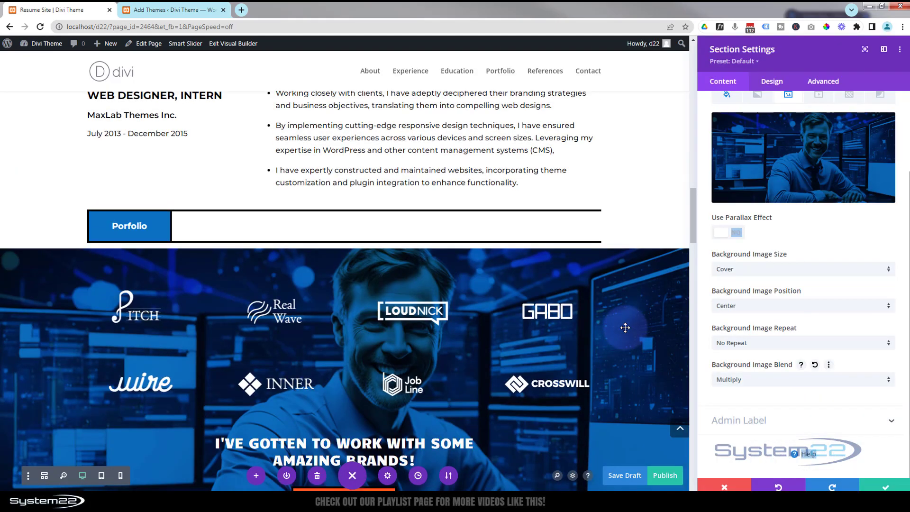
scroll(625, 327, "up", 2)
scroll(625, 327, "down", 2)
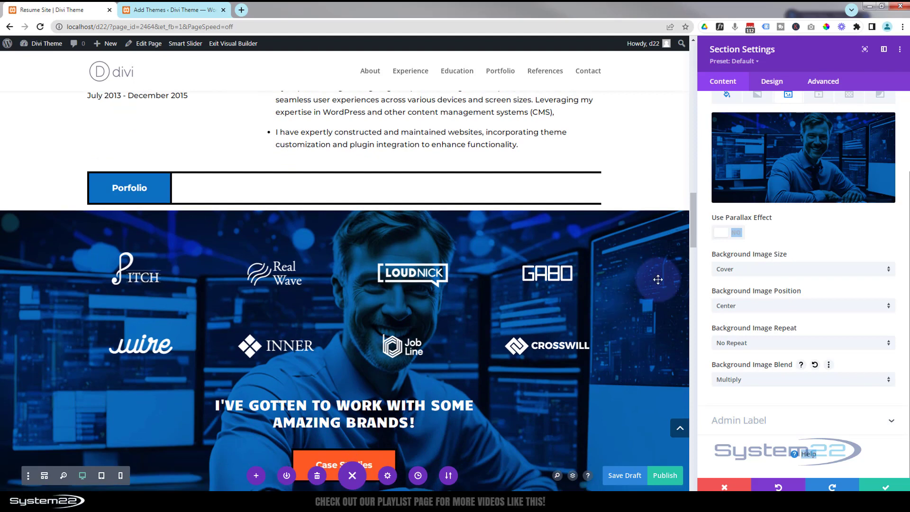
left_click(886, 52)
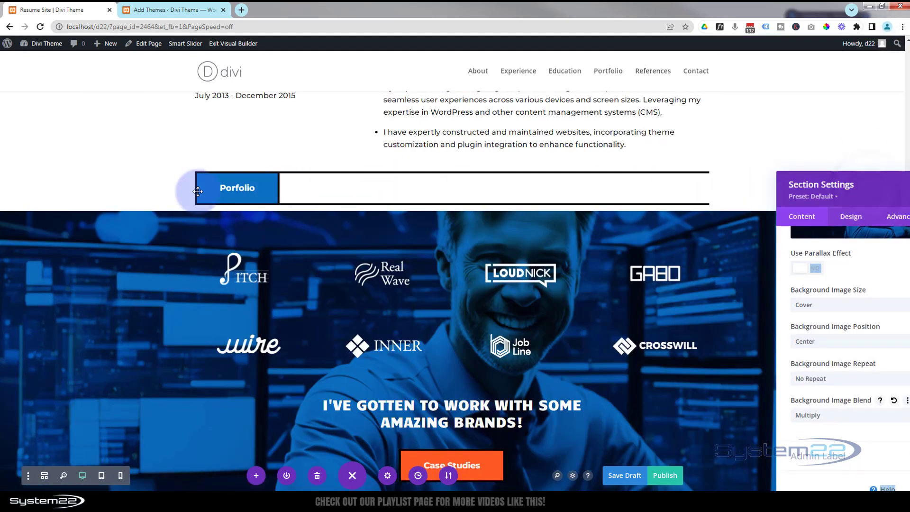
left_click_drag(197, 191, 213, 75)
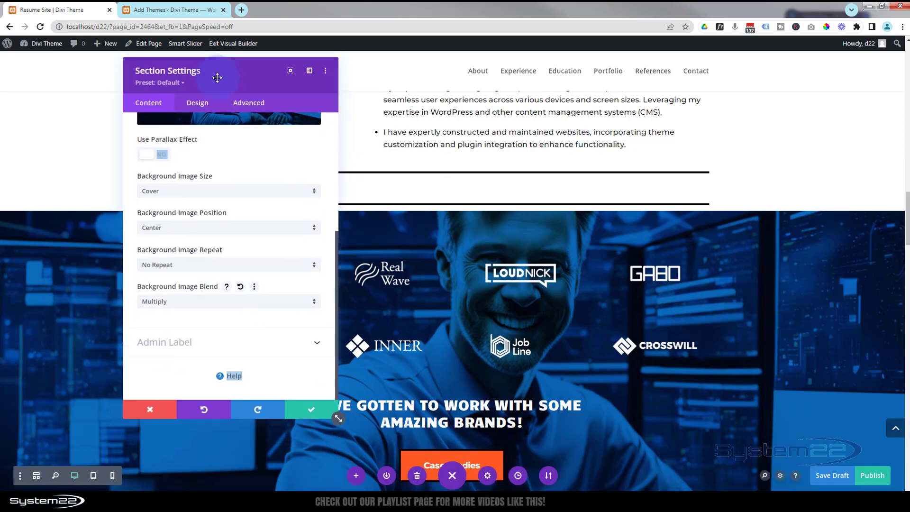
scroll(581, 376, "down", 4)
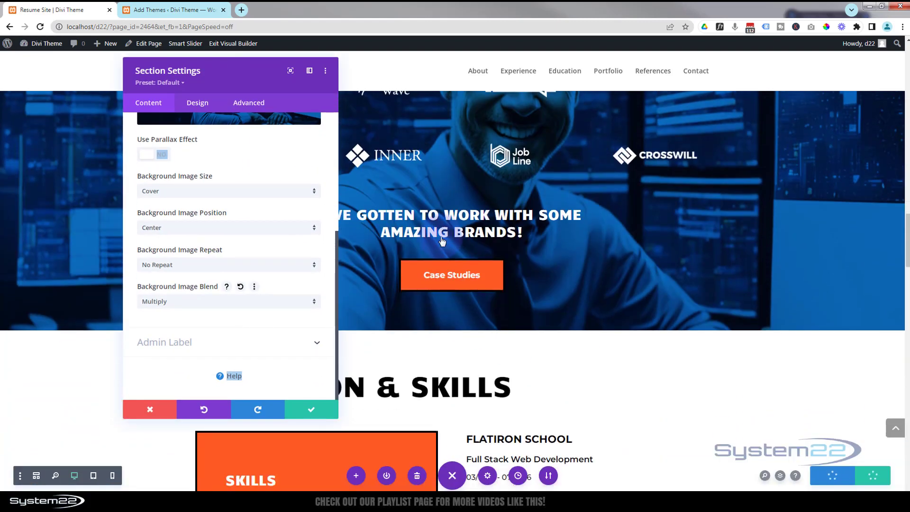
left_click(309, 411)
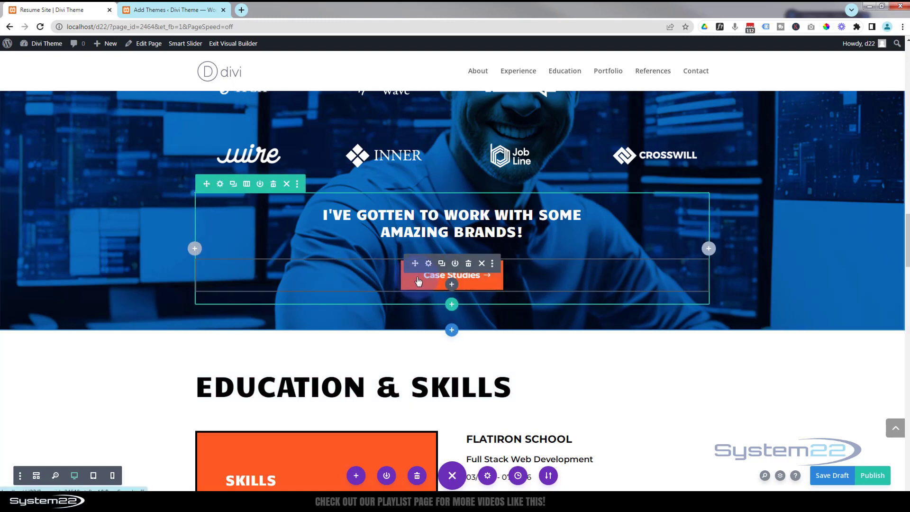
Change the Case Studies button's background colour to orange #e09900 and save the button module.
left_click(429, 264)
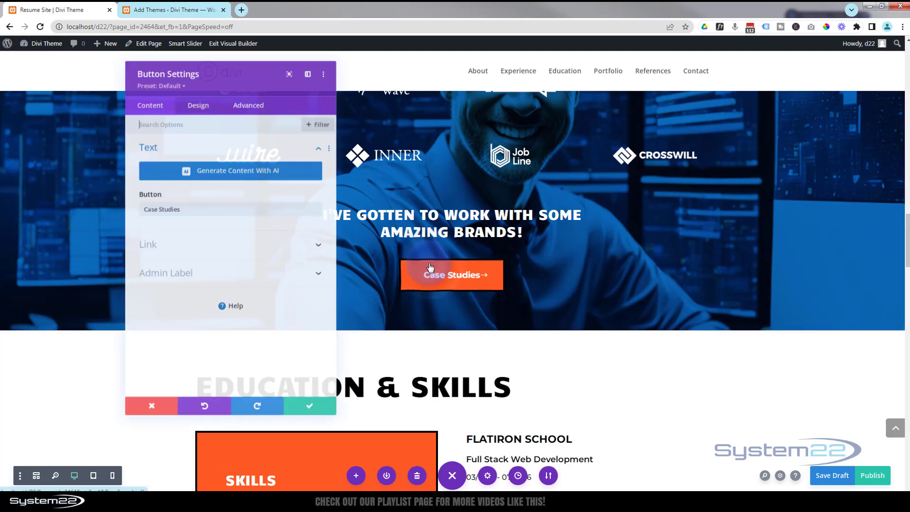
left_click(198, 105)
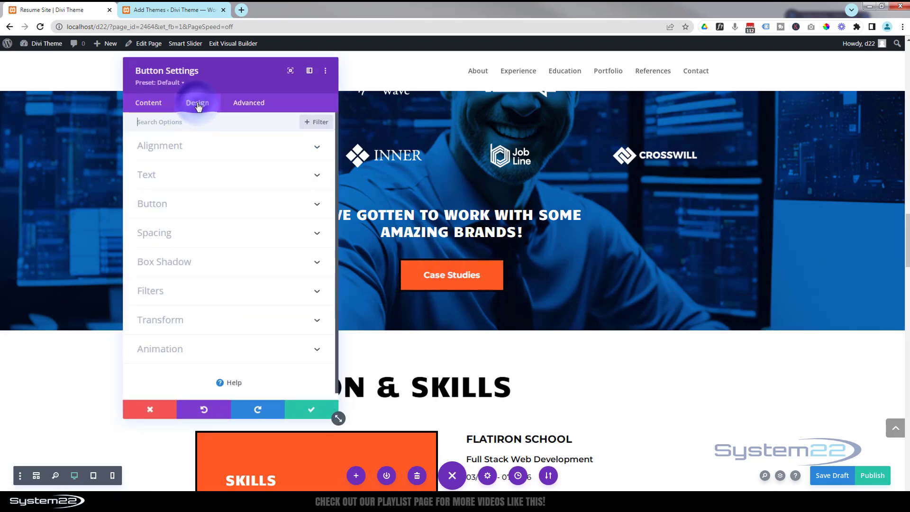
left_click(206, 198)
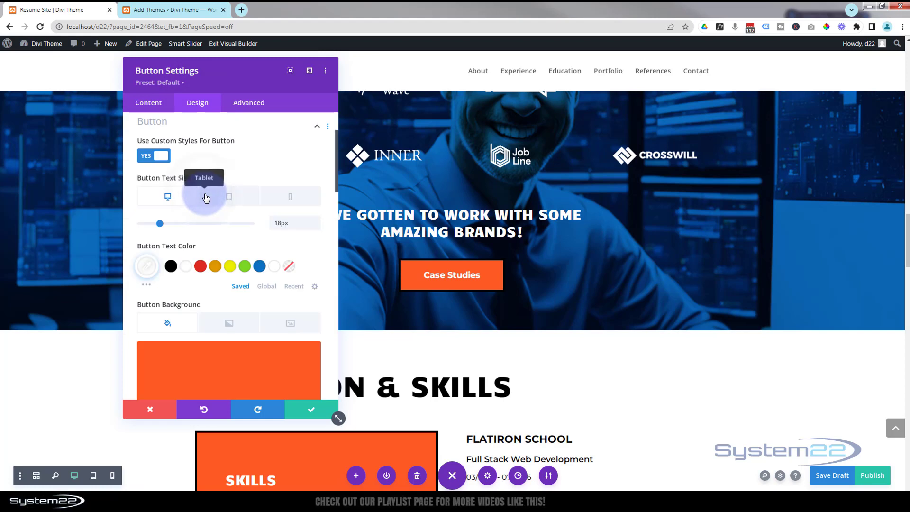
scroll(248, 252, "down", 2)
scroll(248, 250, "down", 1)
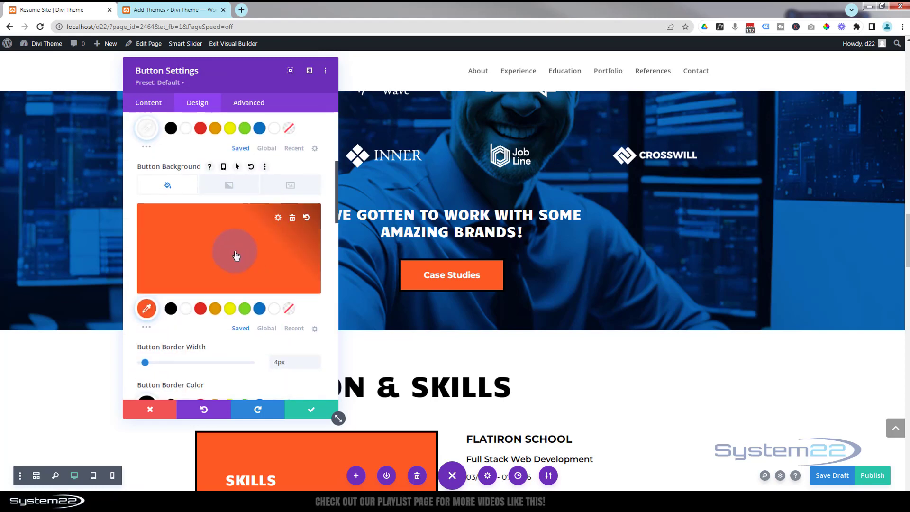
left_click(216, 309)
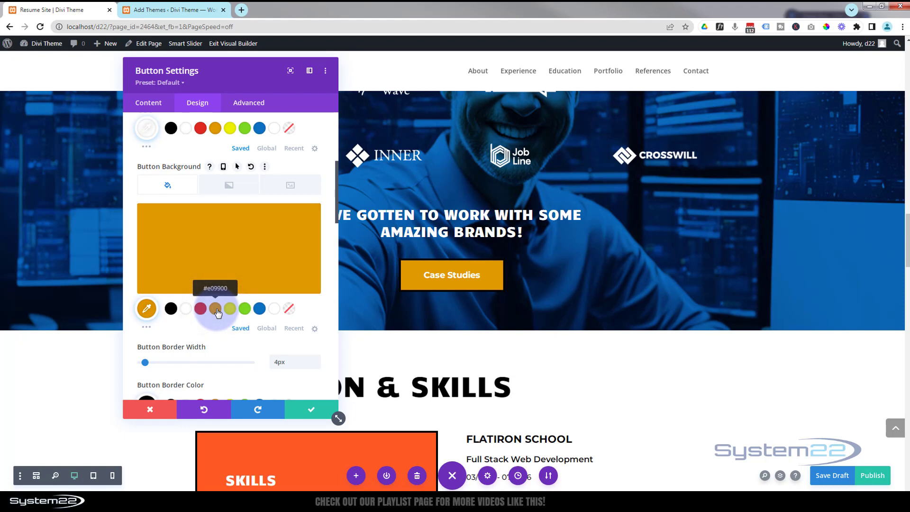
left_click(312, 412)
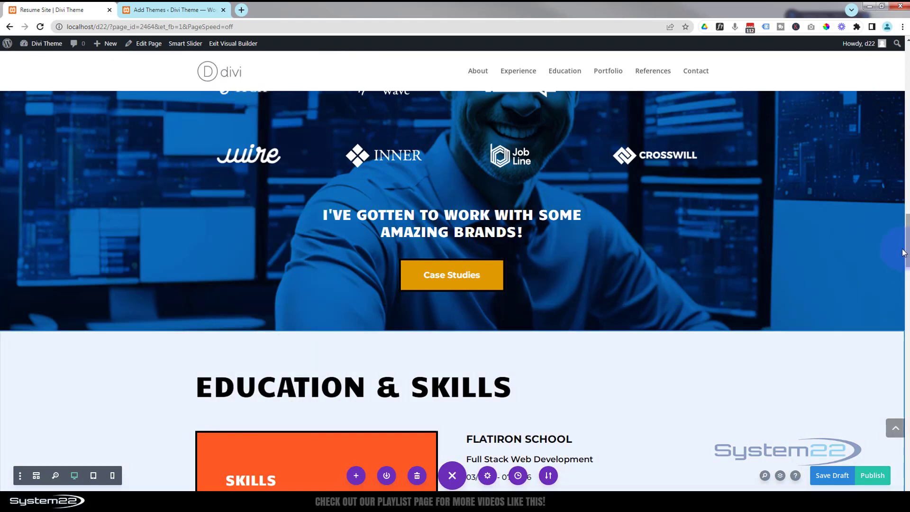
Replace the header profile photo with the smiling man at computer screens image from the media library and save.
left_click_drag(903, 253, 880, 75)
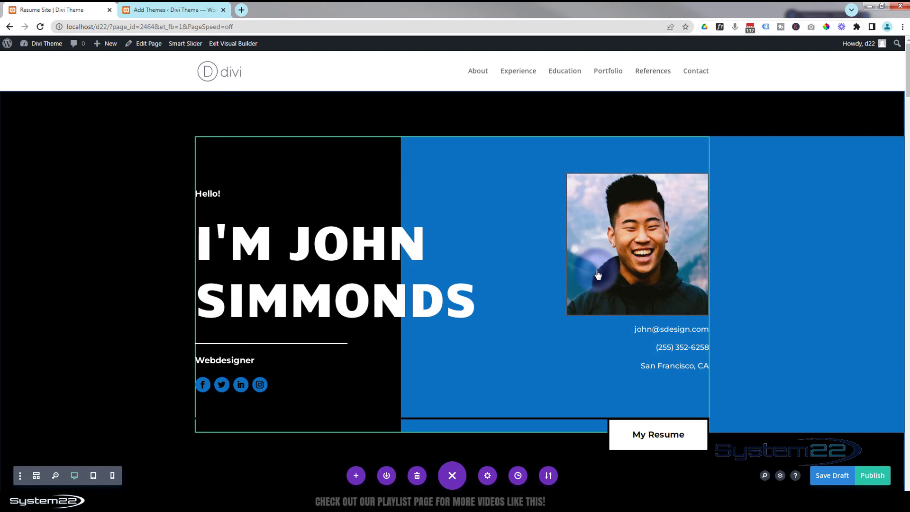
left_click(607, 277)
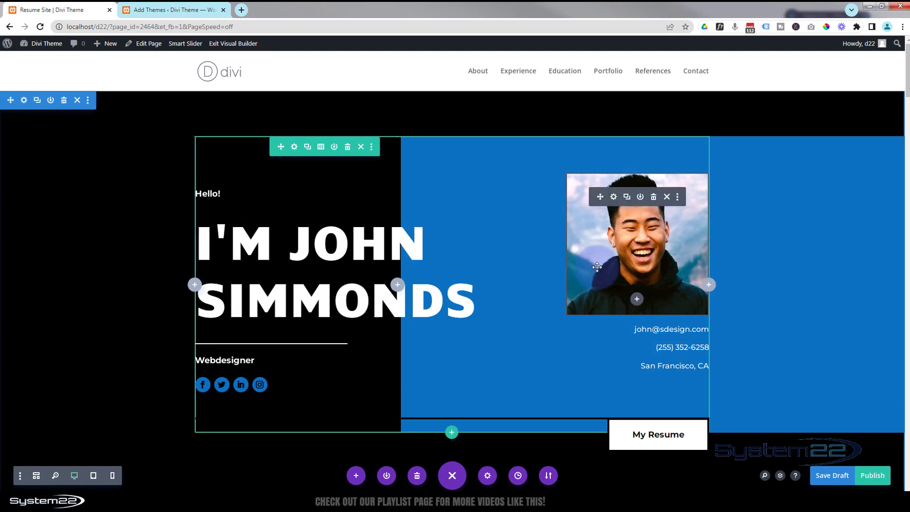
left_click(613, 198)
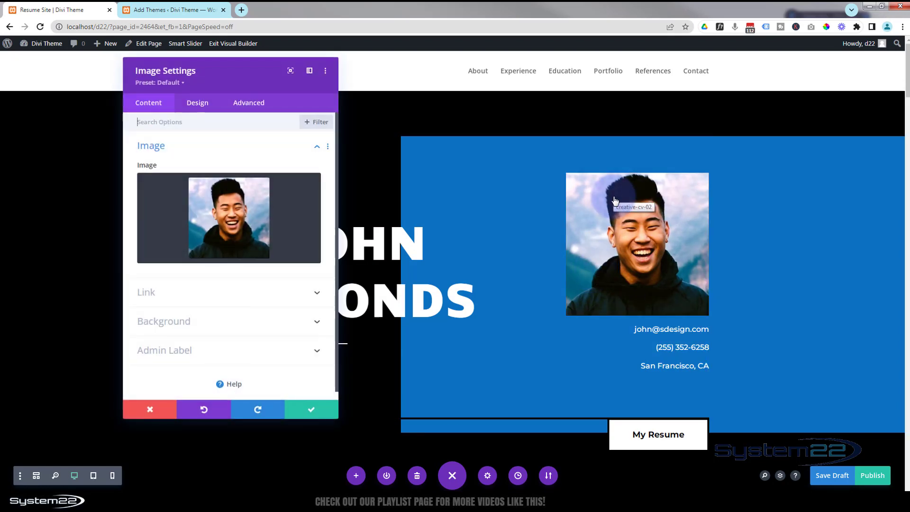
left_click(232, 230)
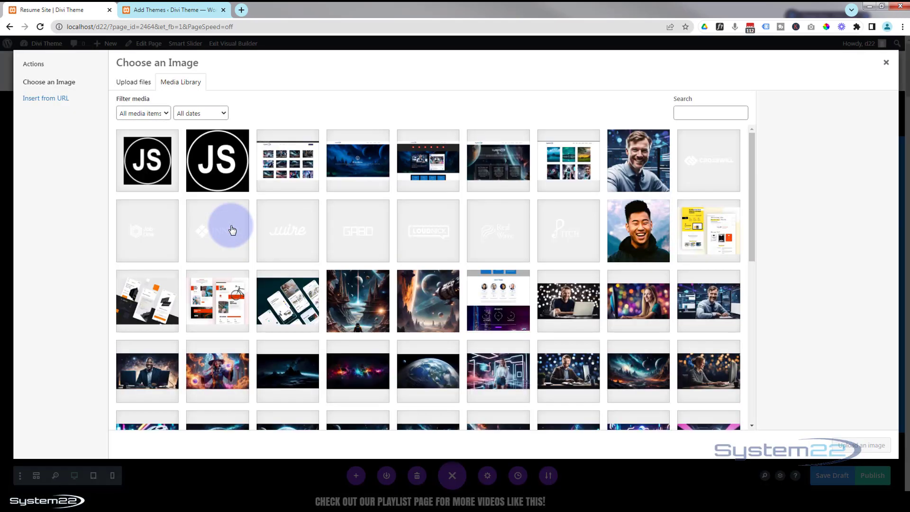
left_click(647, 167)
left_click(852, 447)
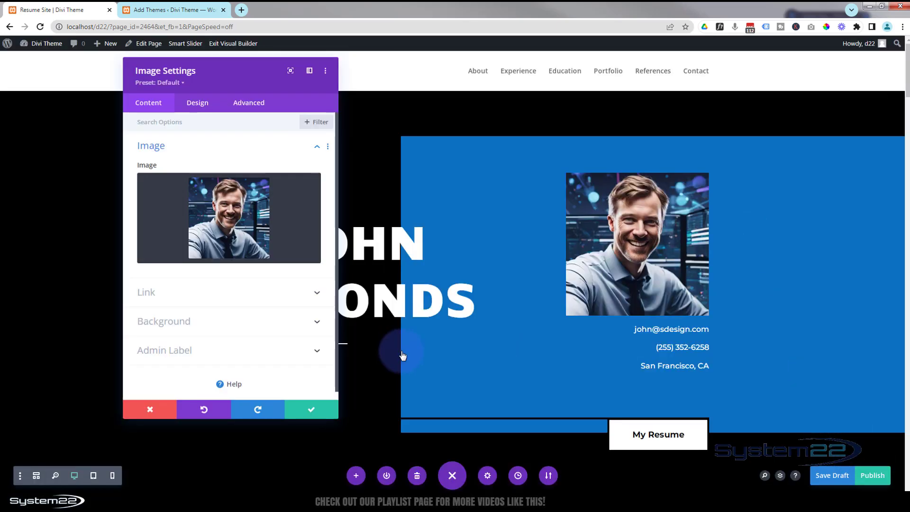
left_click(323, 413)
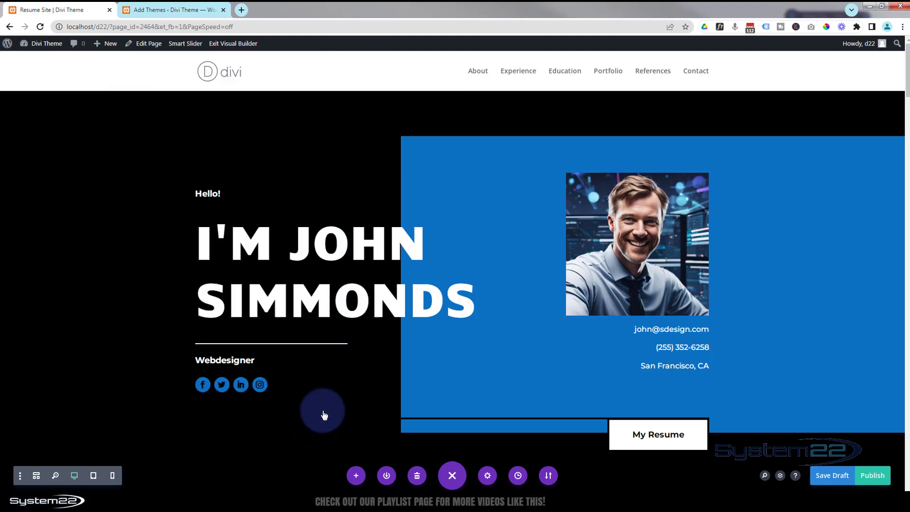
Change the Skills column's background colour in the Education & Skills row to blue #0c71c3 and save.
scroll(329, 415, "down", 3)
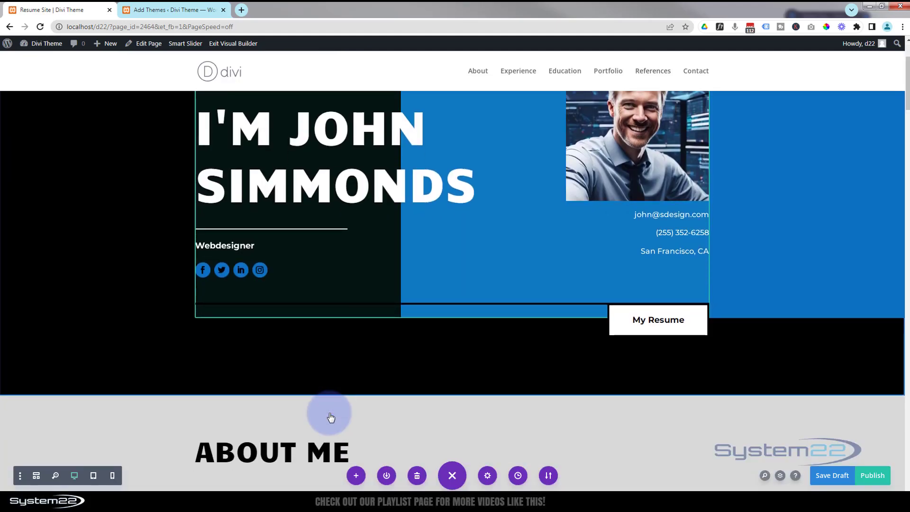
scroll(331, 417, "down", 8)
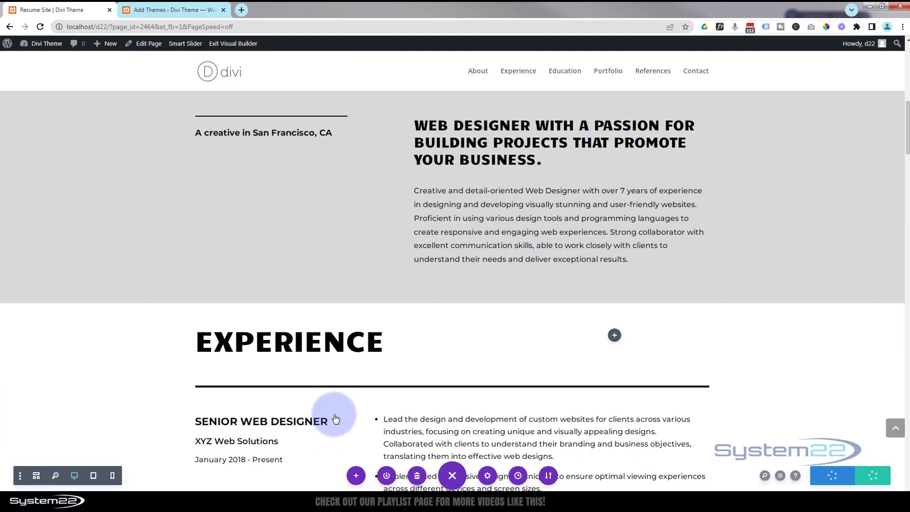
scroll(335, 416, "down", 9)
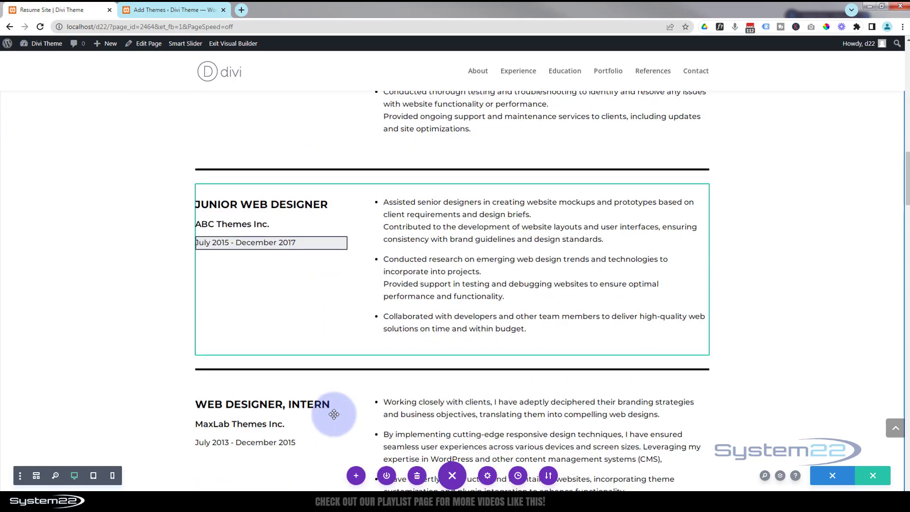
scroll(334, 415, "down", 8)
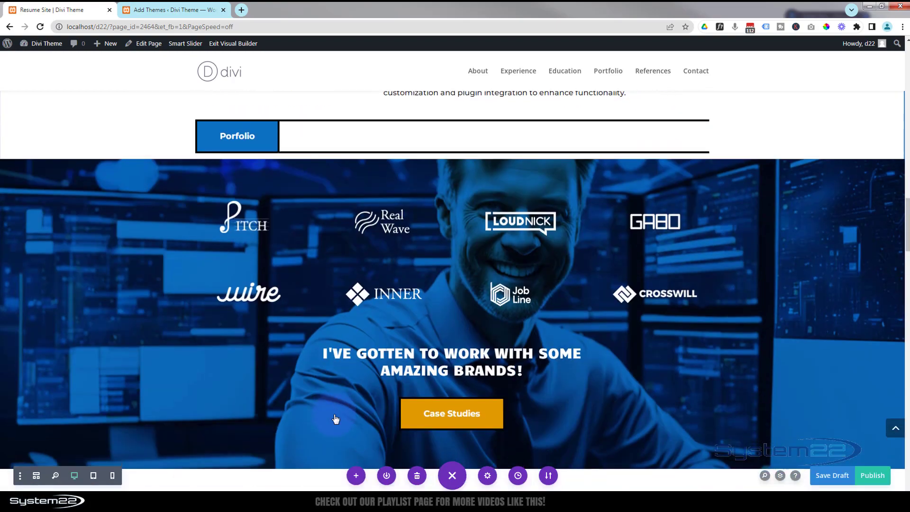
scroll(336, 419, "down", 3)
scroll(335, 417, "down", 6)
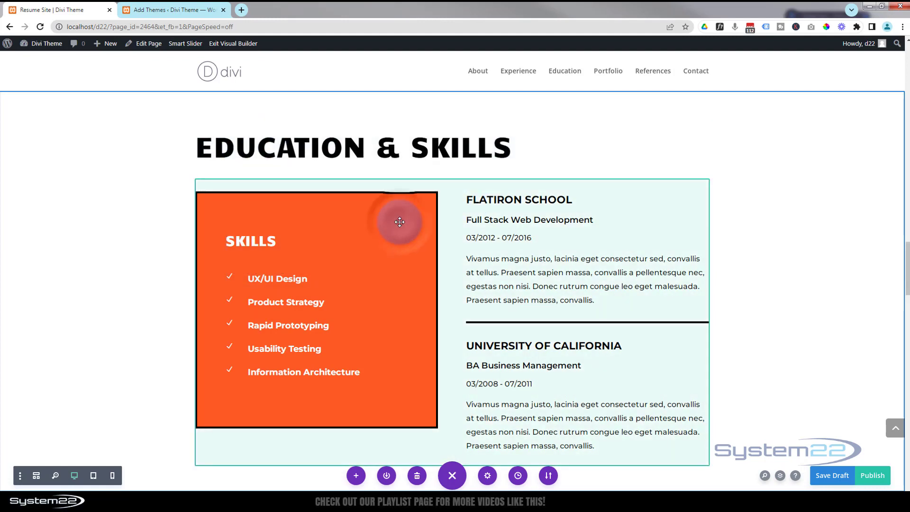
mouse_move(399, 221)
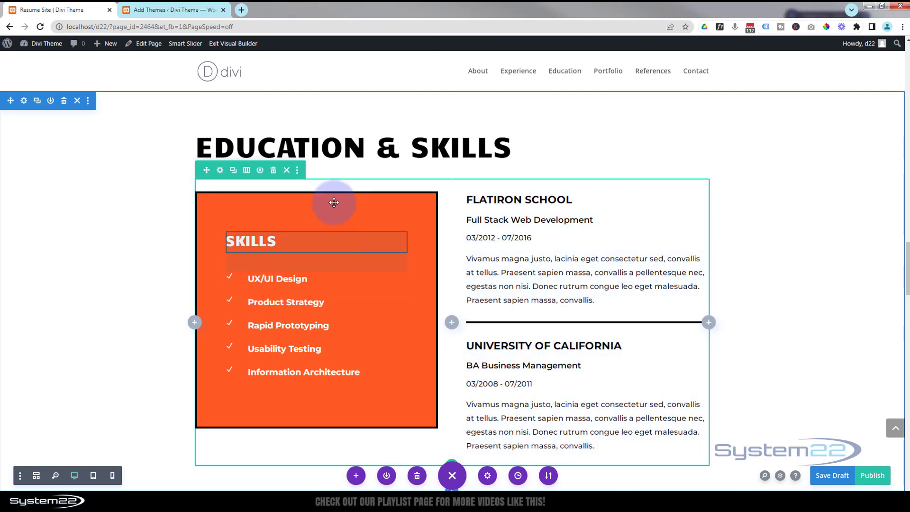
left_click(220, 171)
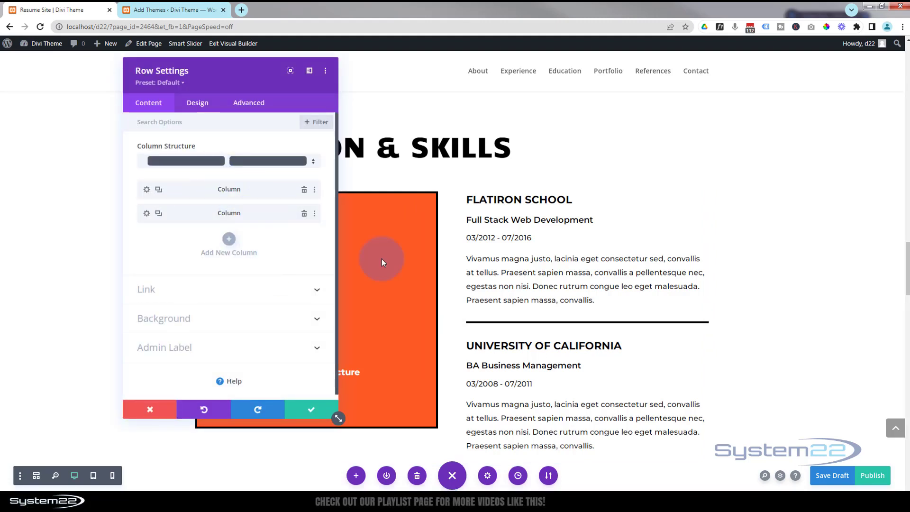
left_click(147, 190)
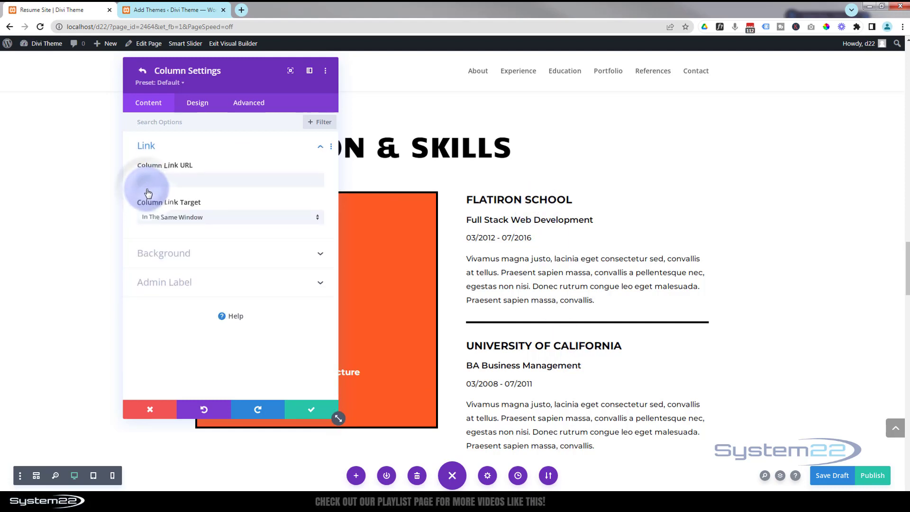
left_click(199, 253)
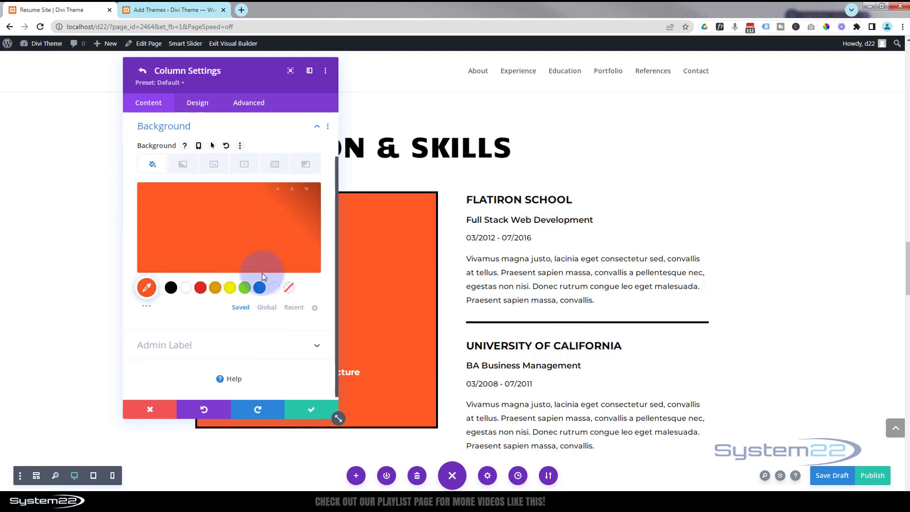
left_click_drag(248, 84, 597, 138)
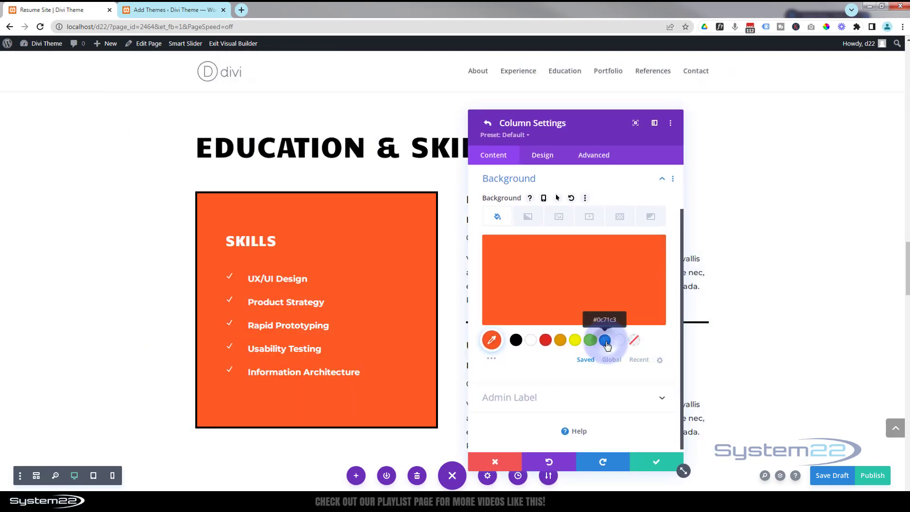
left_click(605, 340)
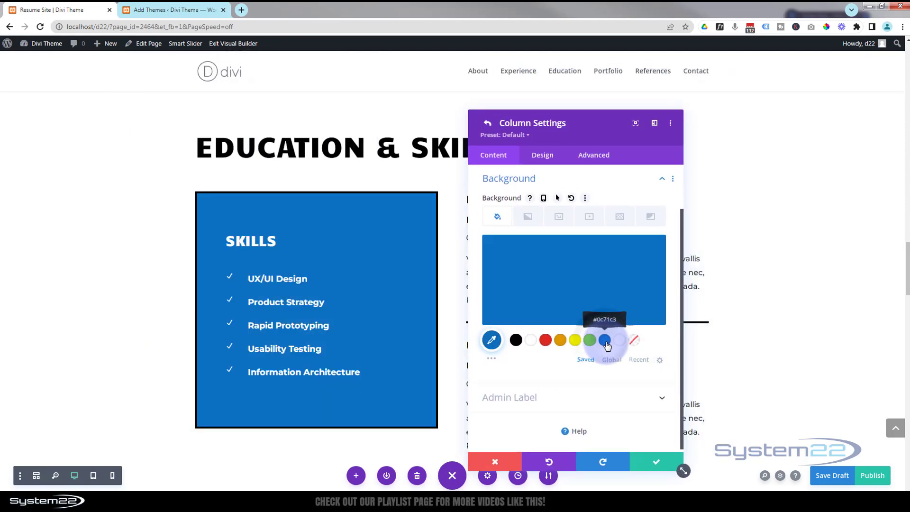
left_click(656, 462)
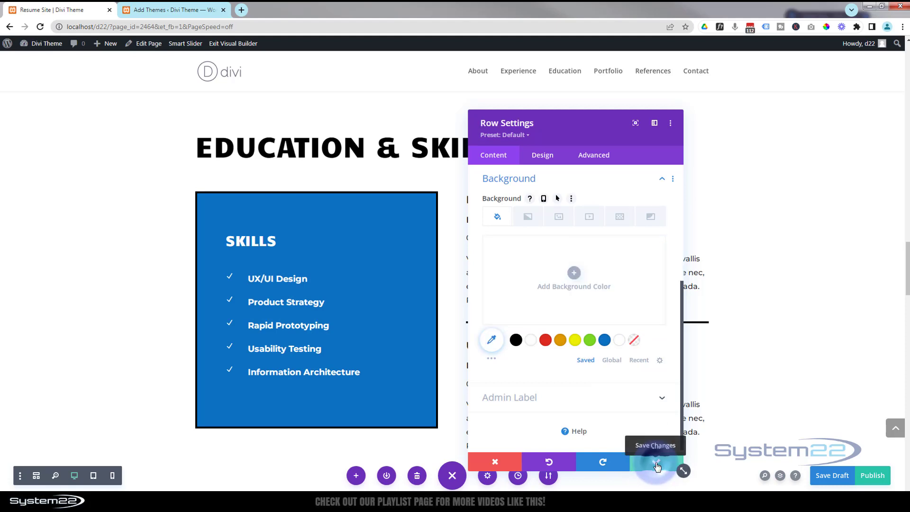
left_click(655, 464)
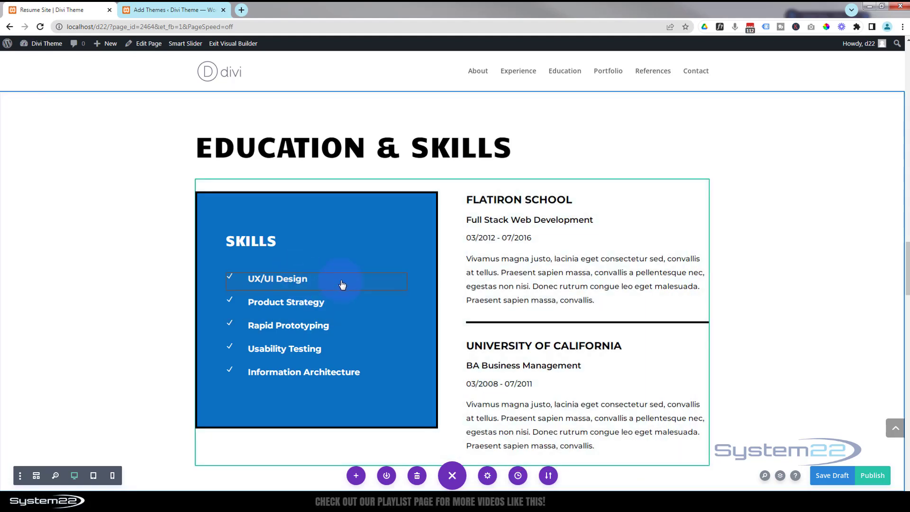
Edit the UX/UI Design skill blurb's title in the Skills column and save the blurb module.
mouse_move(343, 283)
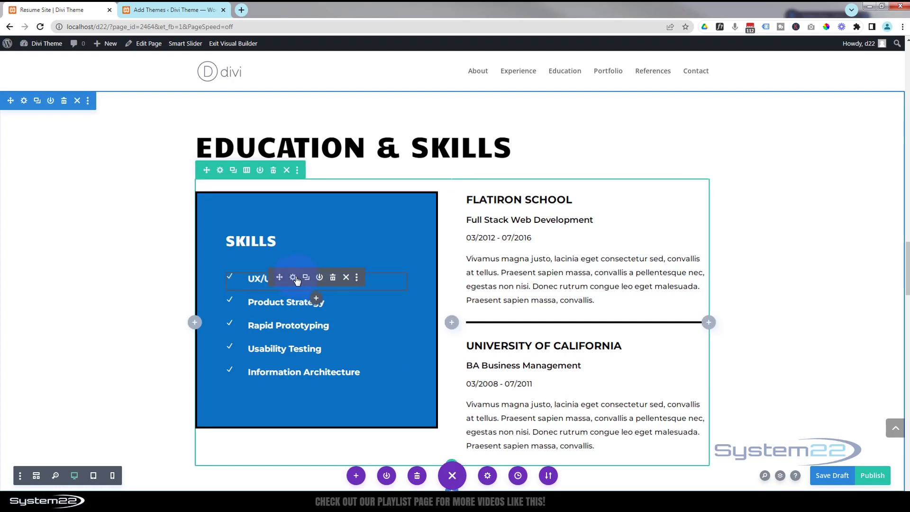
left_click(292, 278)
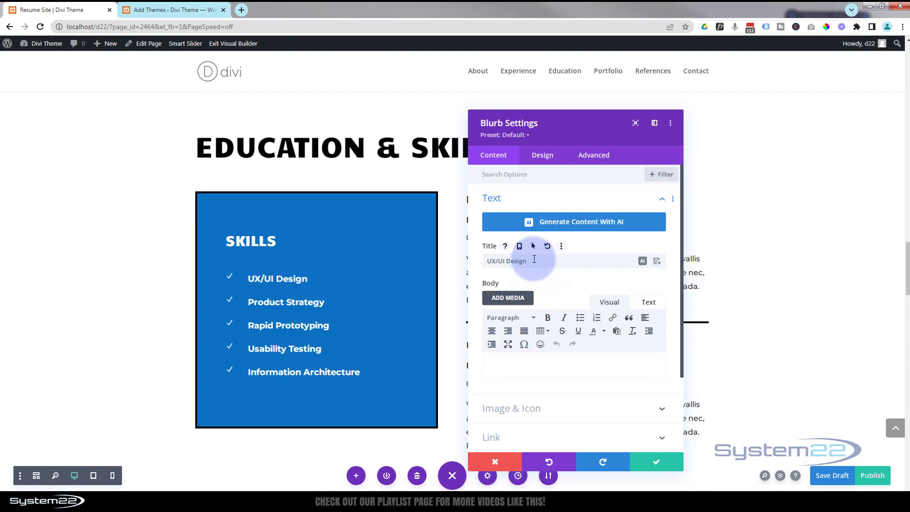
left_click_drag(529, 262, 477, 266)
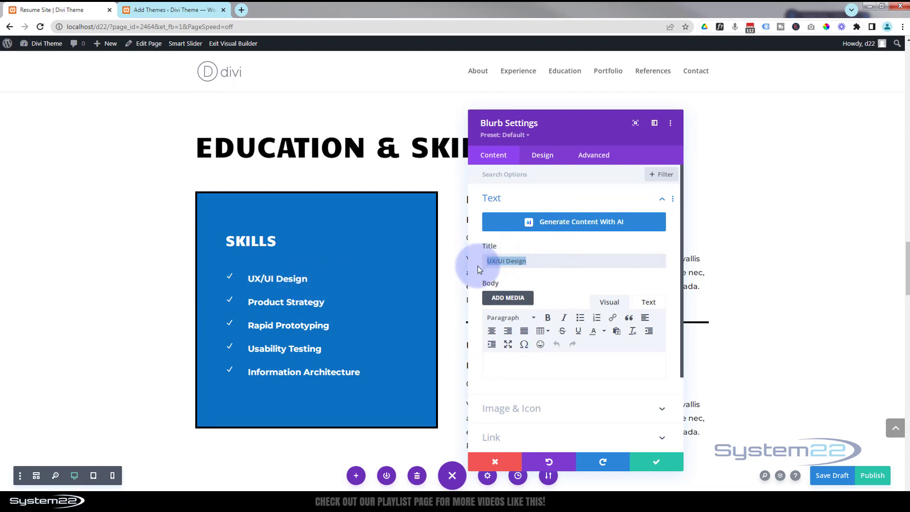
left_click(653, 466)
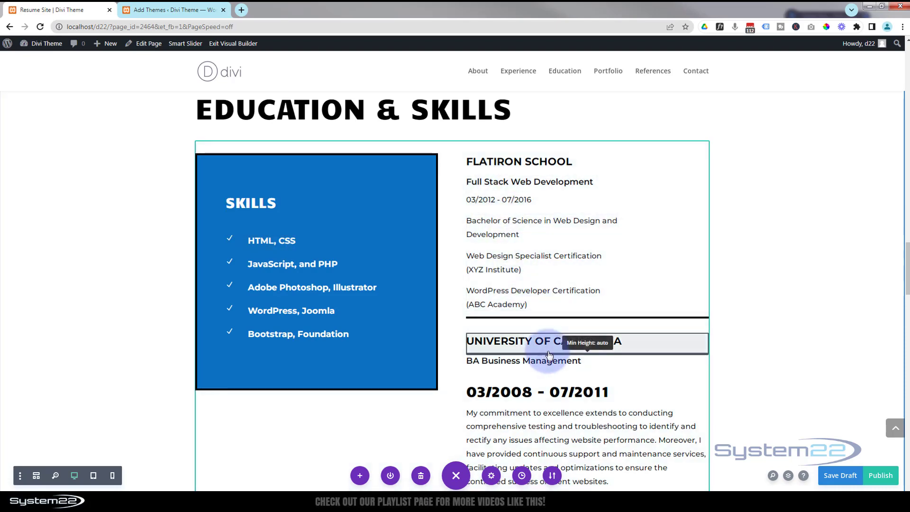
Replace the first Recent Work project image with the s2 image from the media library.
scroll(550, 342, "down", 3)
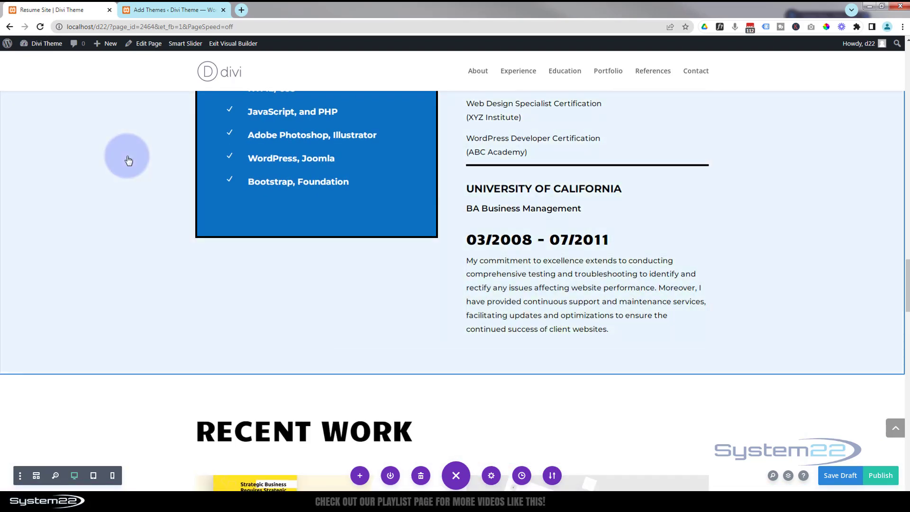
scroll(140, 222, "down", 4)
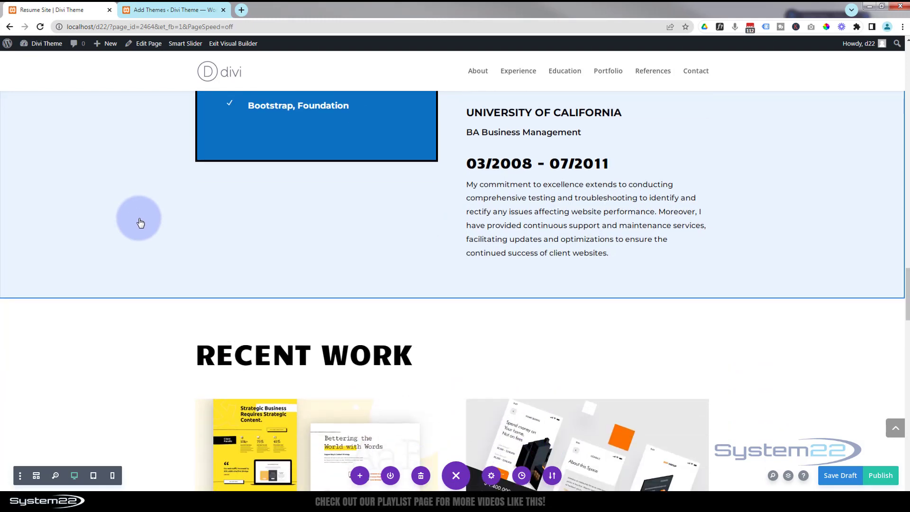
scroll(134, 226, "down", 3)
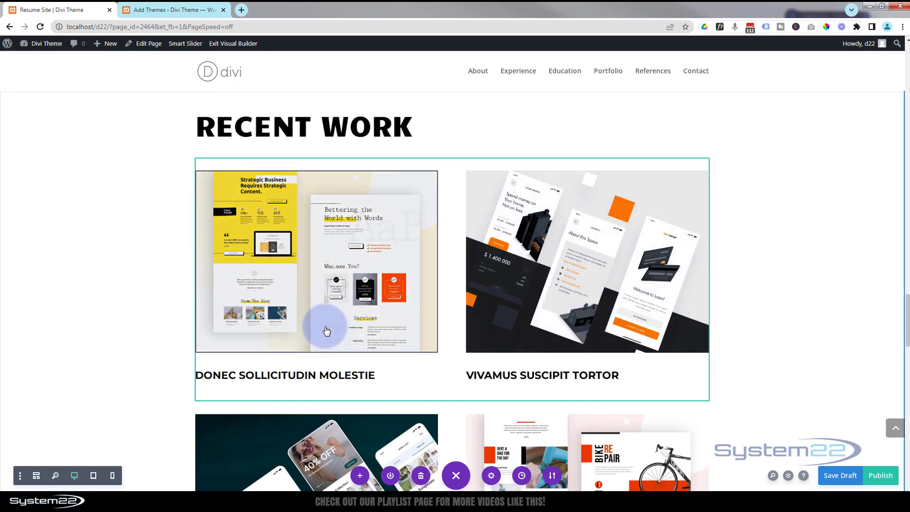
scroll(327, 330, "down", 1)
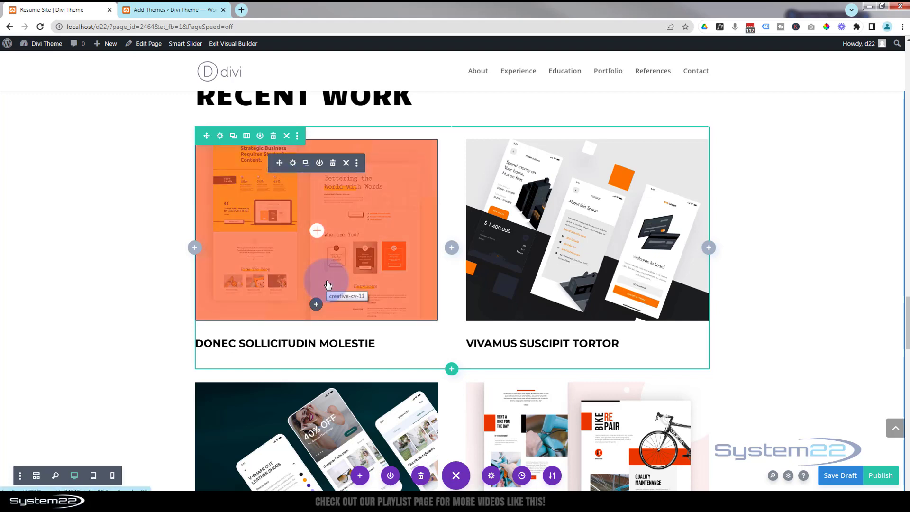
left_click(292, 163)
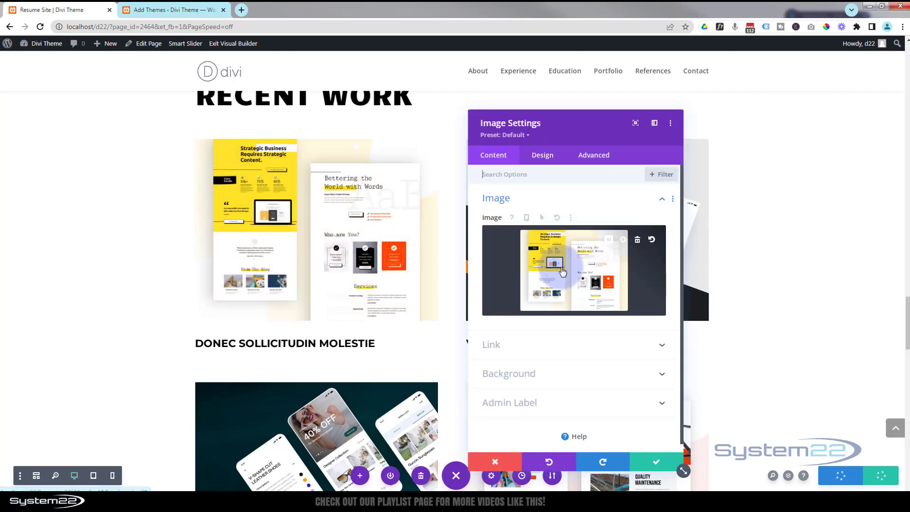
left_click(562, 271)
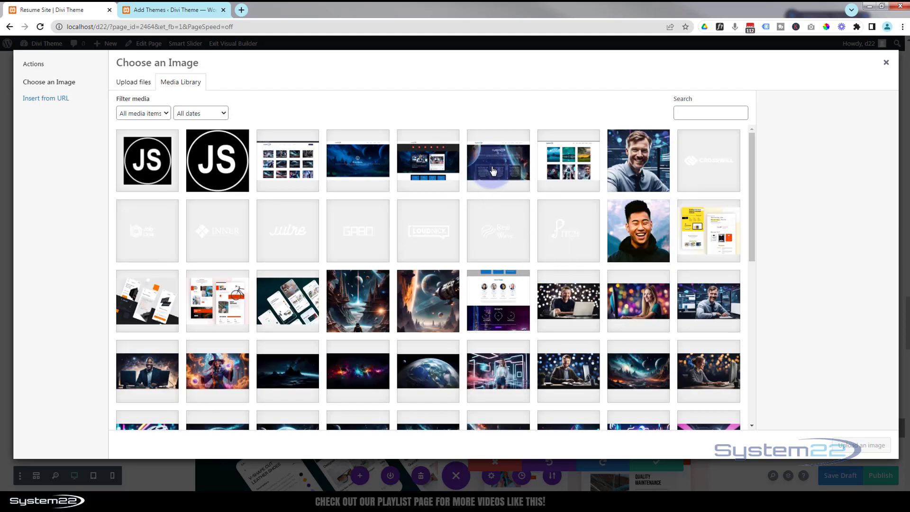
left_click(493, 170)
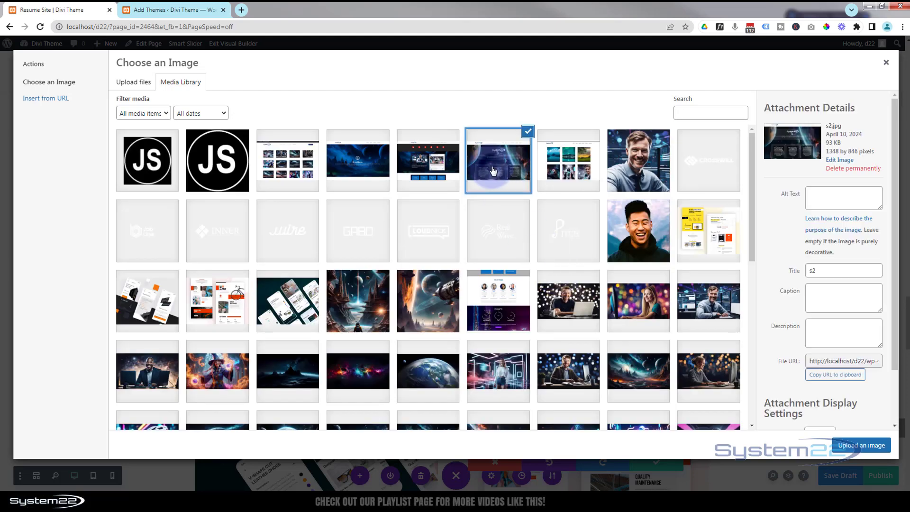
left_click(859, 446)
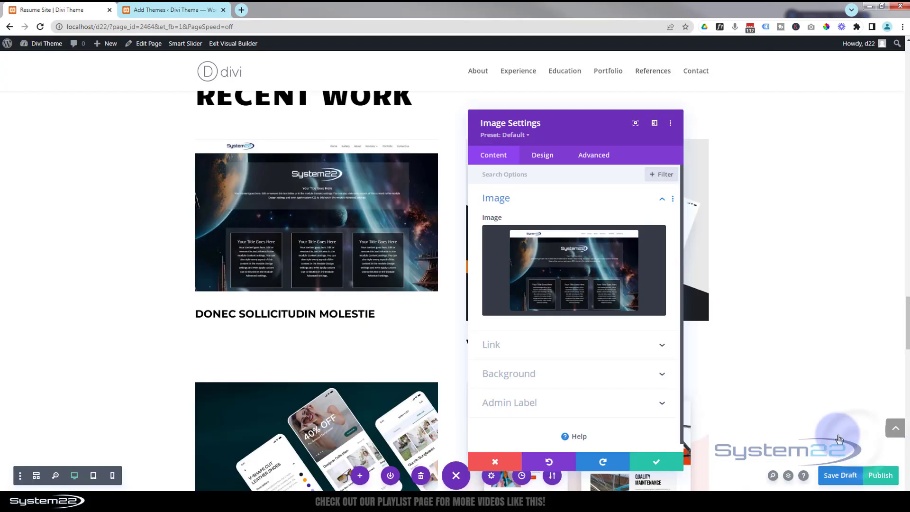
left_click(598, 344)
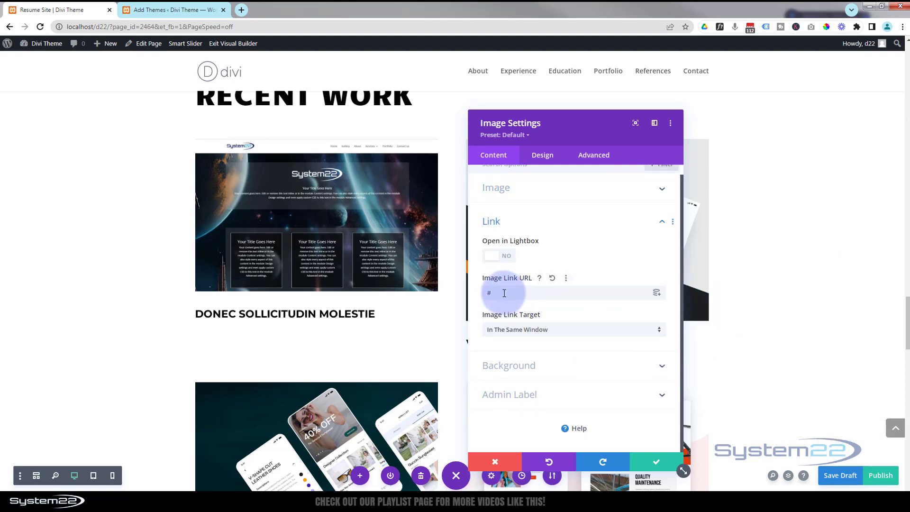
left_click_drag(501, 294, 469, 296)
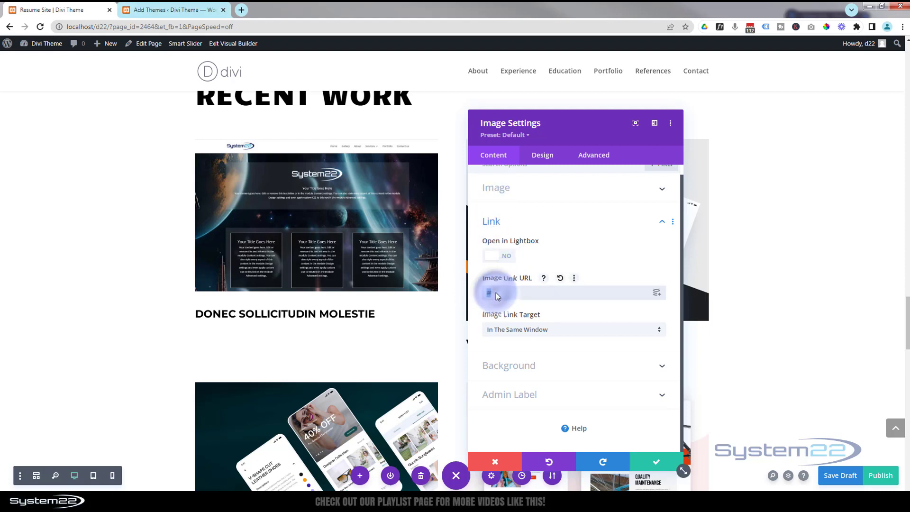
left_click_drag(493, 293, 565, 291)
type("https://system22.net/Challenge/")
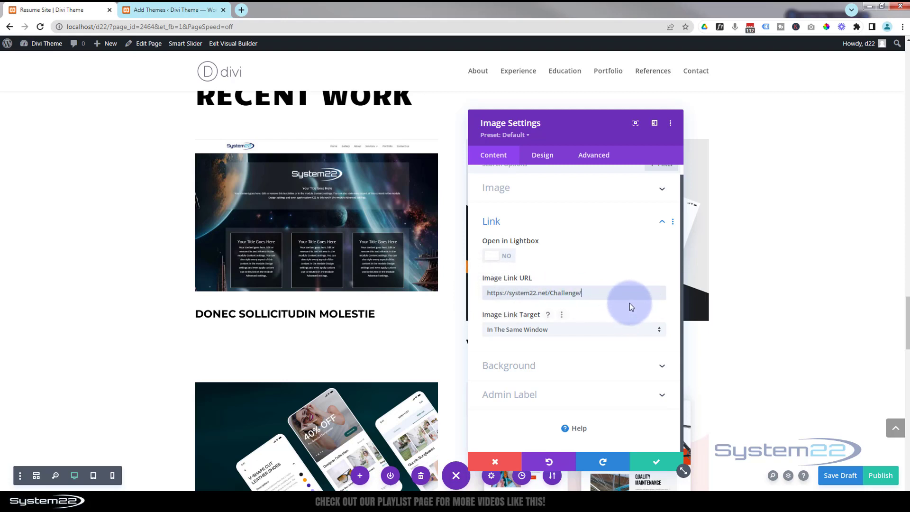
left_click(525, 330)
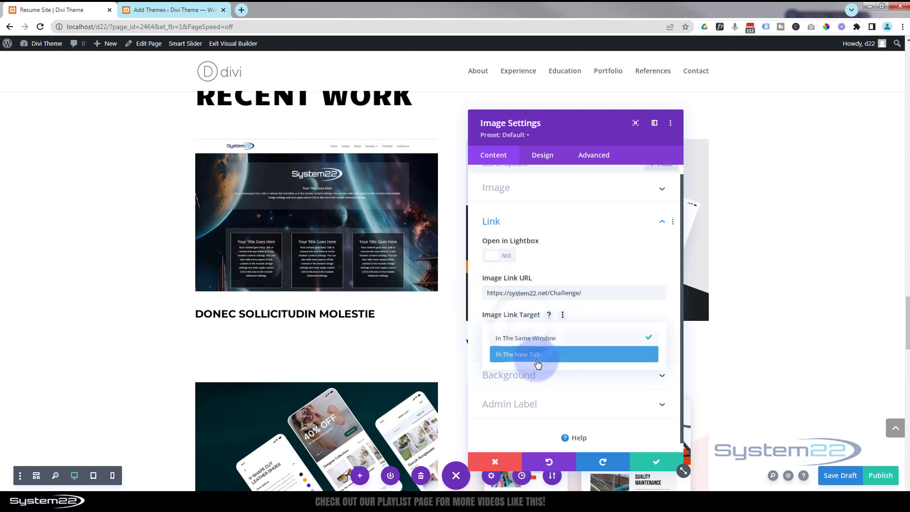
left_click(507, 359)
left_click(573, 292)
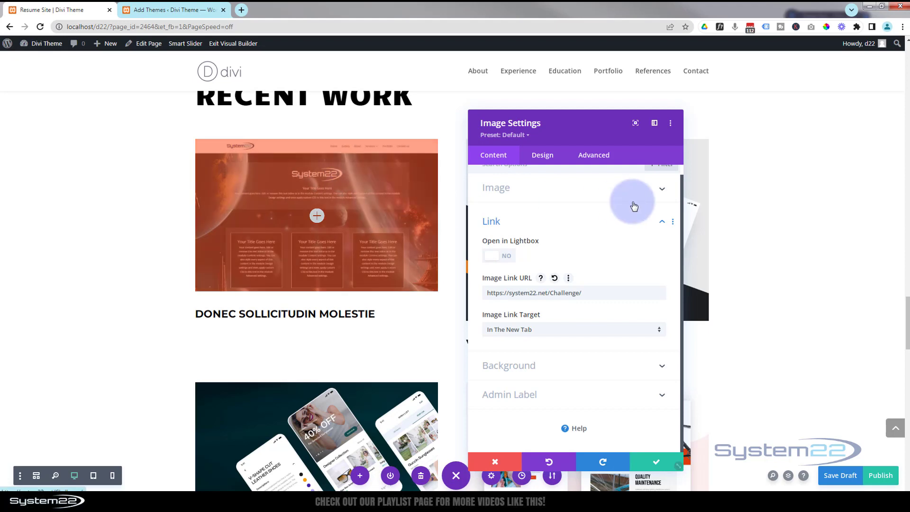
Change the image's hover overlay colour to blue with about 0.41 opacity and save the image module.
left_click(547, 157)
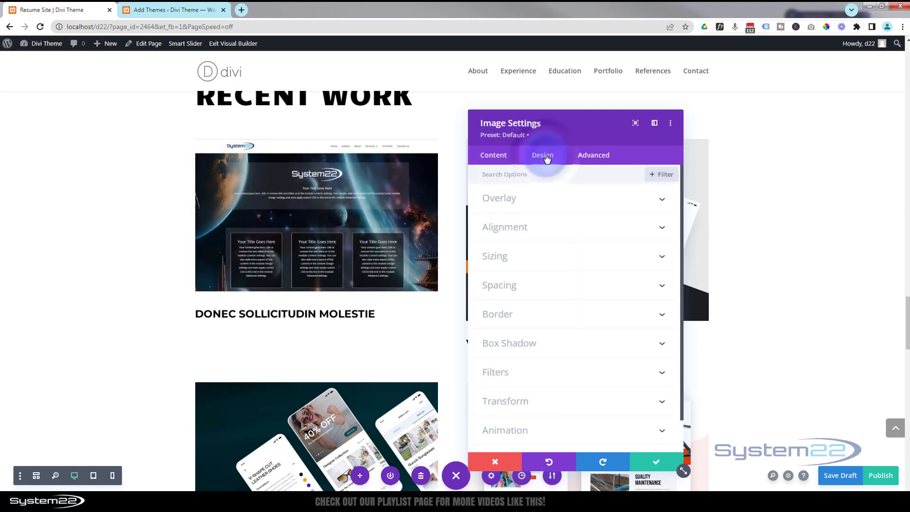
left_click(577, 200)
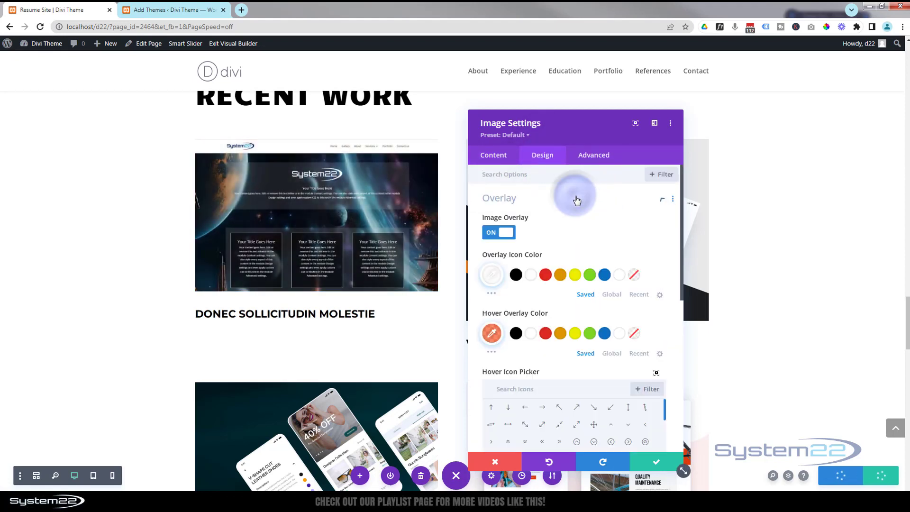
left_click(491, 334)
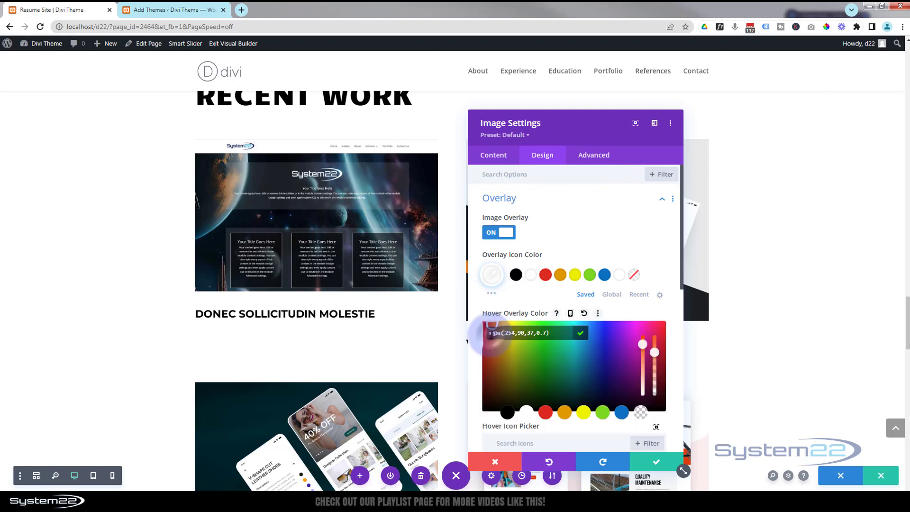
left_click(622, 413)
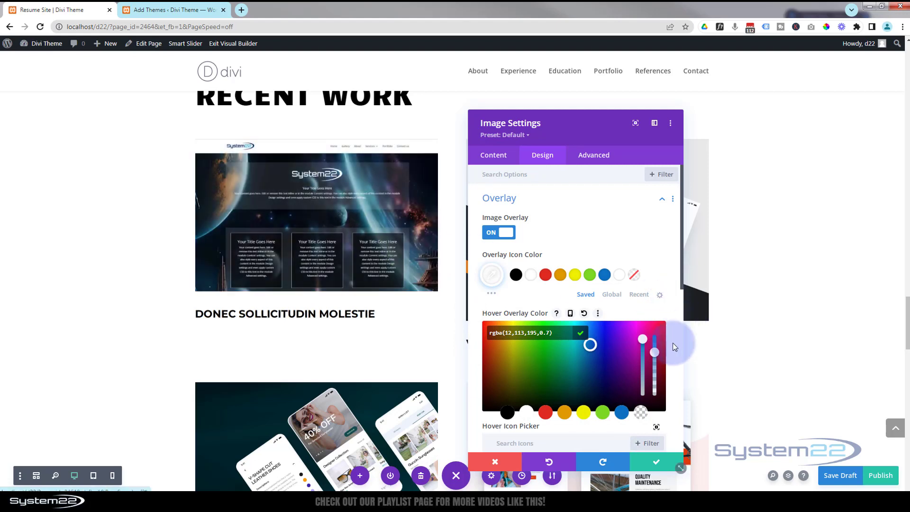
left_click_drag(656, 362, 659, 368)
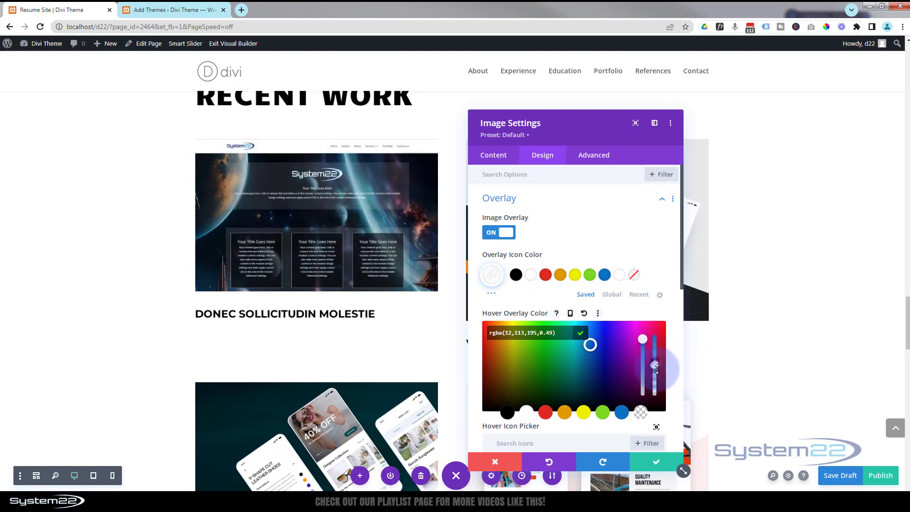
left_click_drag(658, 379, 654, 369)
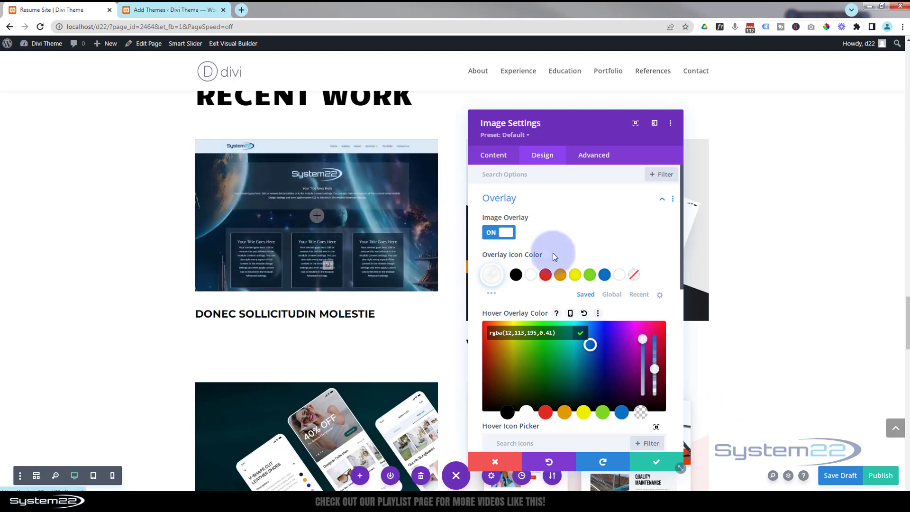
scroll(582, 261, "down", 5)
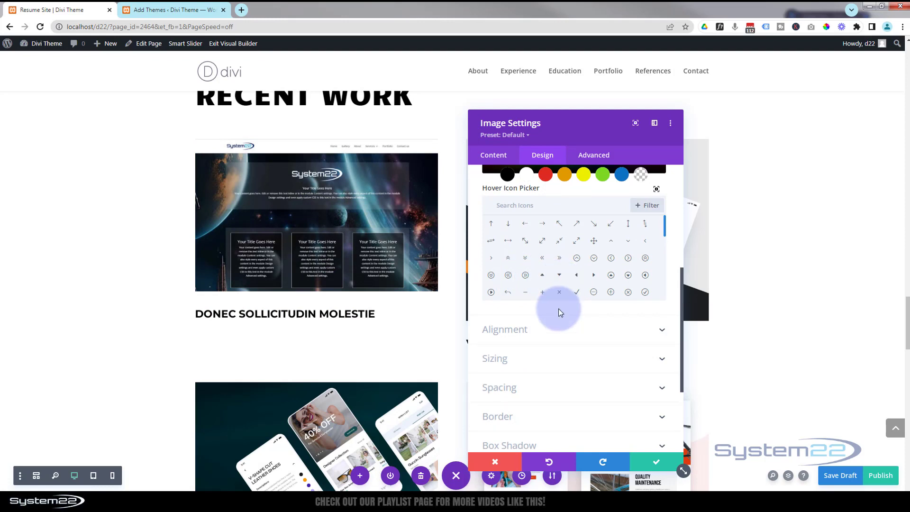
scroll(655, 466, "down", 1)
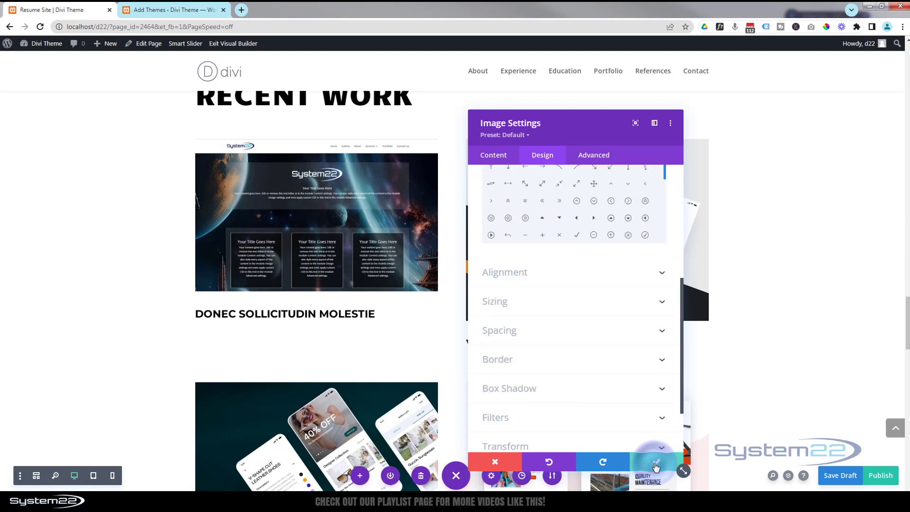
left_click(655, 467)
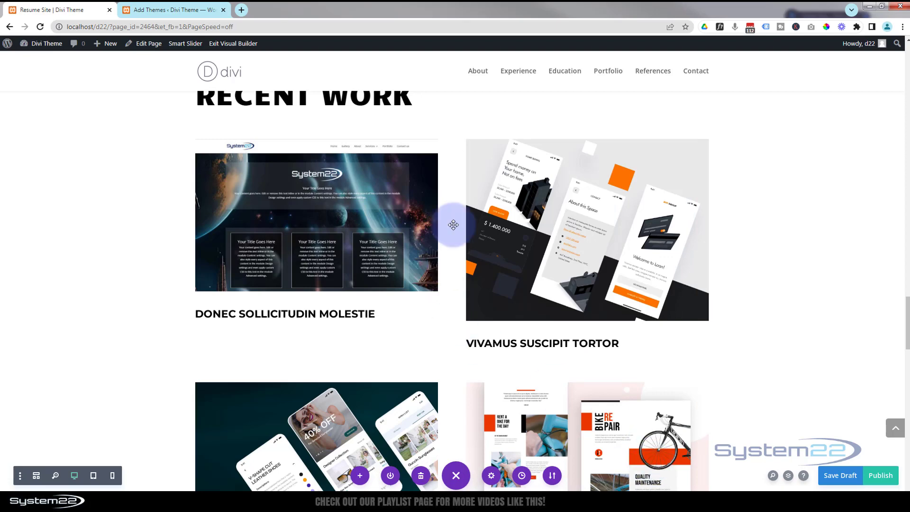
Open the TRANSPARENT.COM project title's text settings to review them, then close the module.
scroll(568, 213, "down", 3)
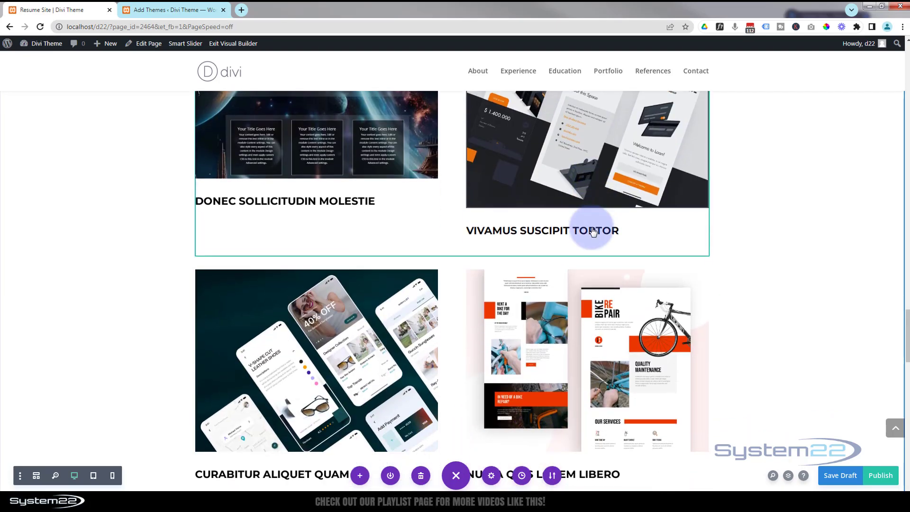
scroll(593, 233, "down", 1)
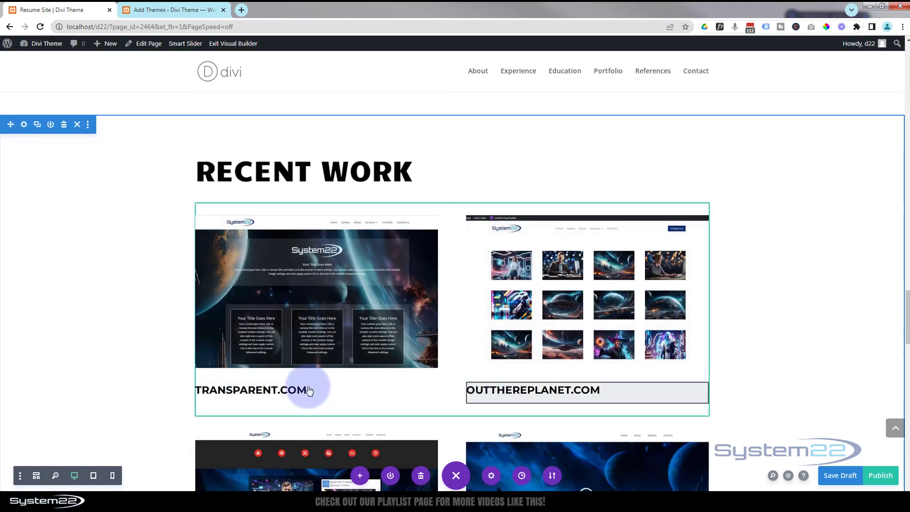
left_click(336, 388)
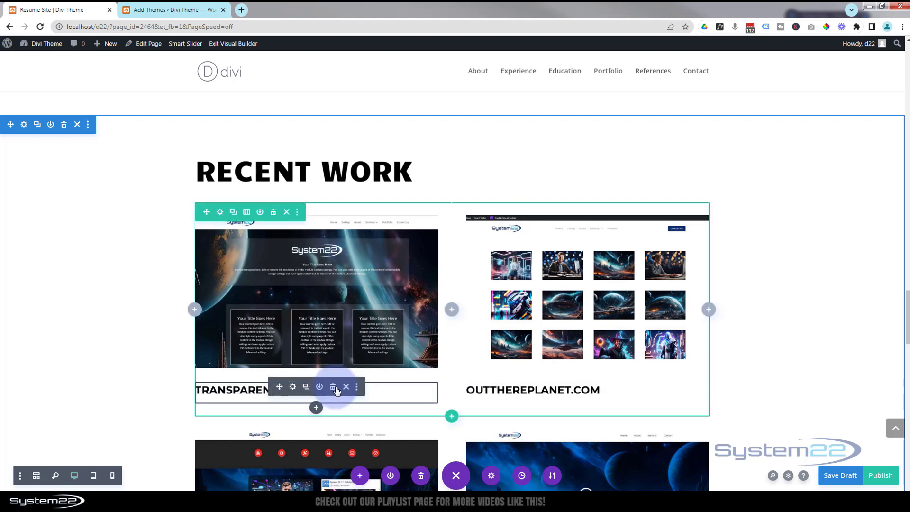
left_click(294, 388)
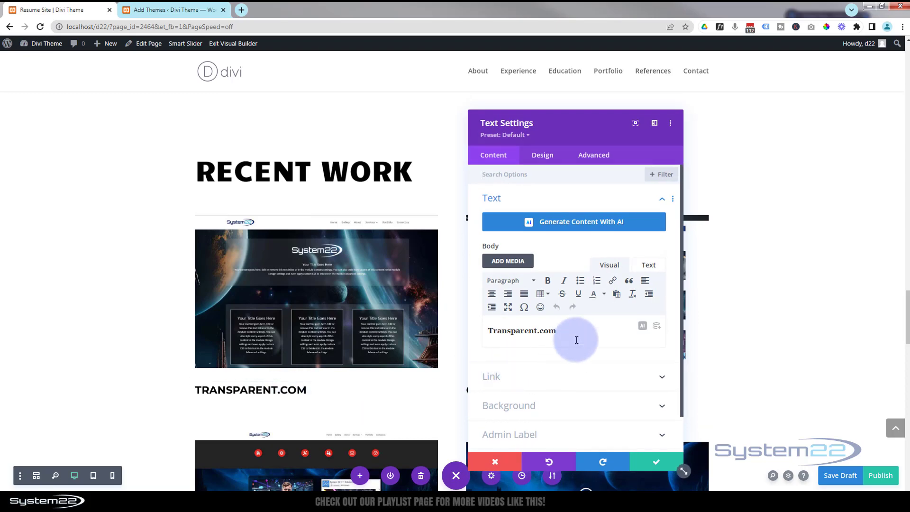
left_click(652, 465)
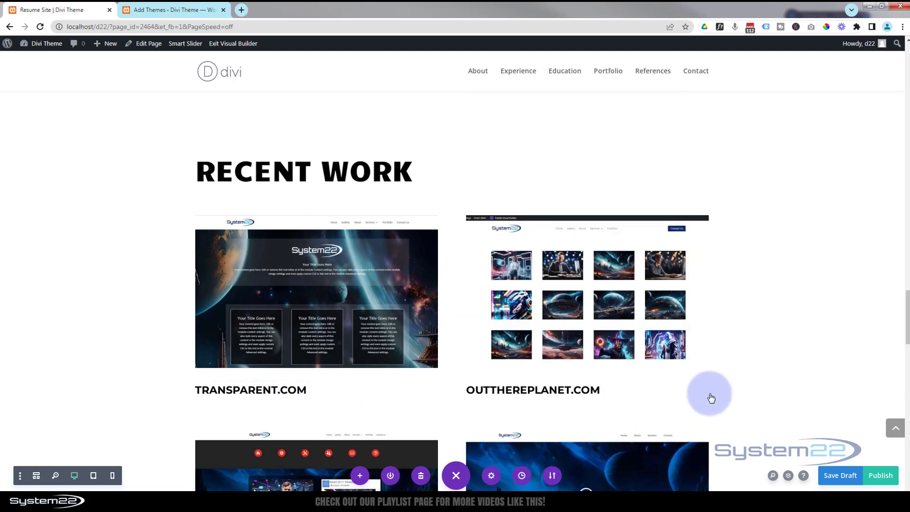
Set the Full Portfolio button's background colour to blue #0c71c3 using its custom button styles.
scroll(733, 374, "down", 5)
scroll(733, 376, "down", 2)
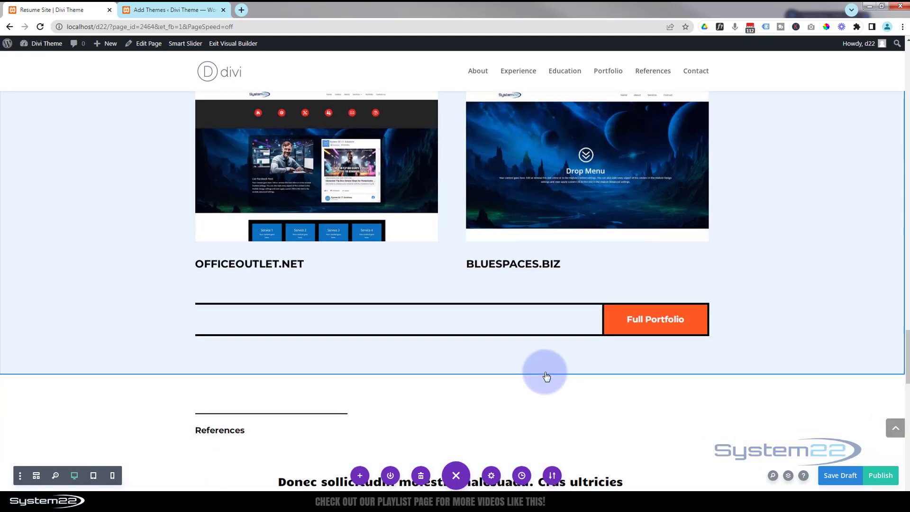
left_click(649, 327)
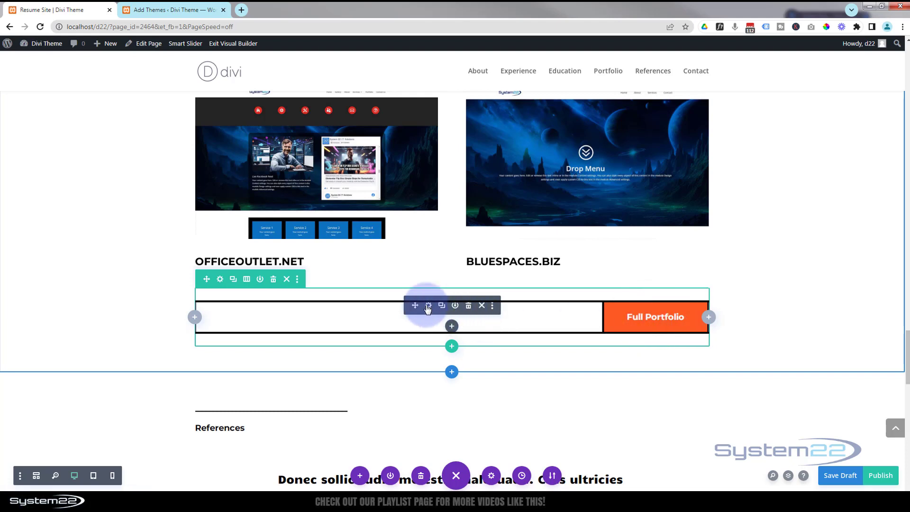
left_click(427, 308)
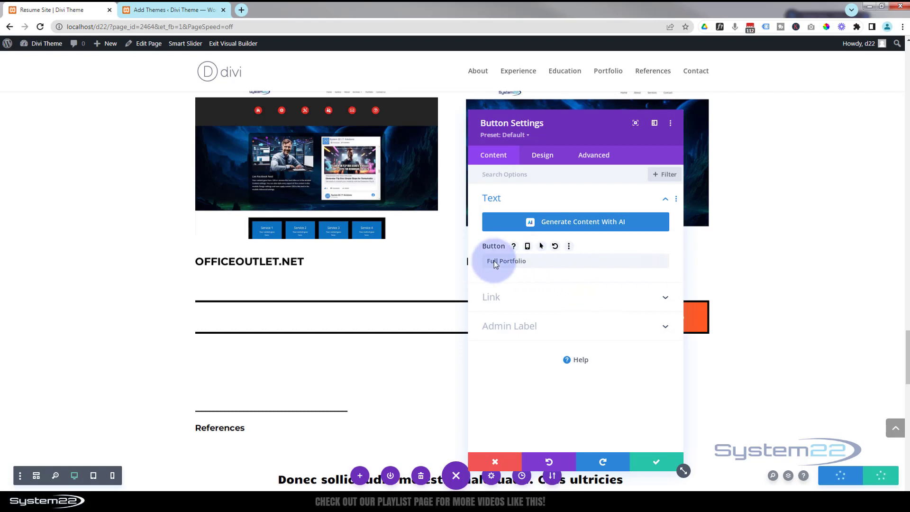
left_click(543, 161)
left_click_drag(587, 135, 405, 136)
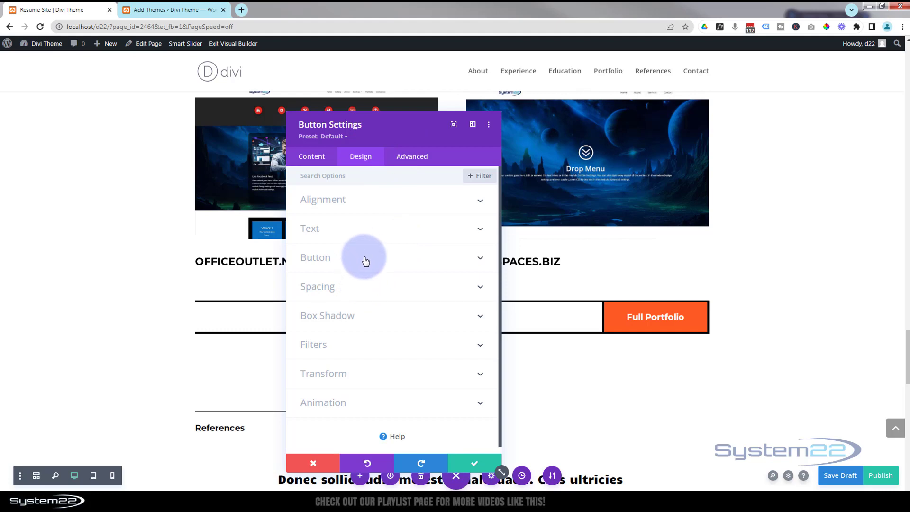
left_click(362, 260)
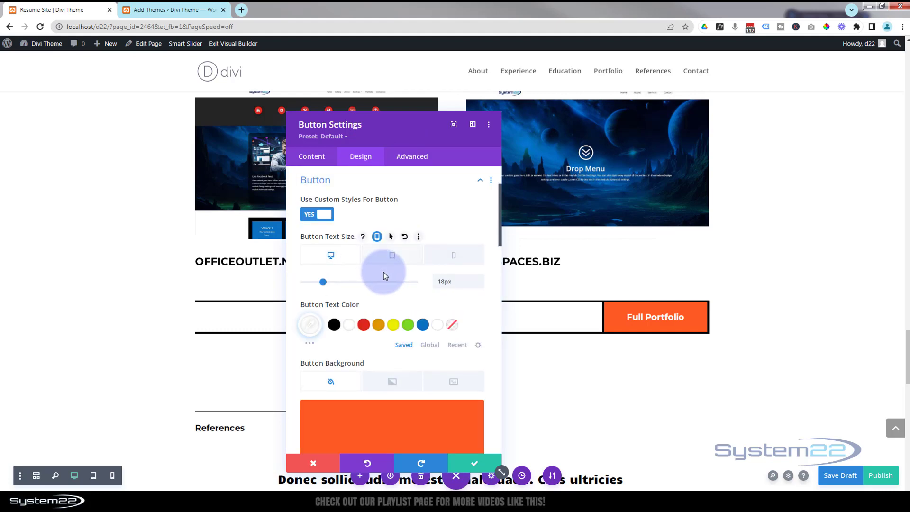
scroll(383, 274, "down", 5)
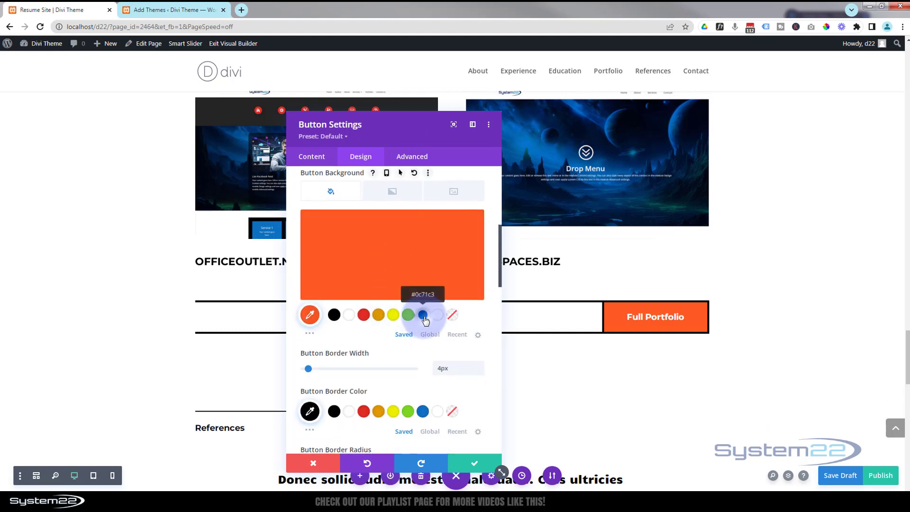
left_click(423, 315)
Set the Full Portfolio button's hover background colour to black and save the button module.
scroll(417, 333, "up", 3)
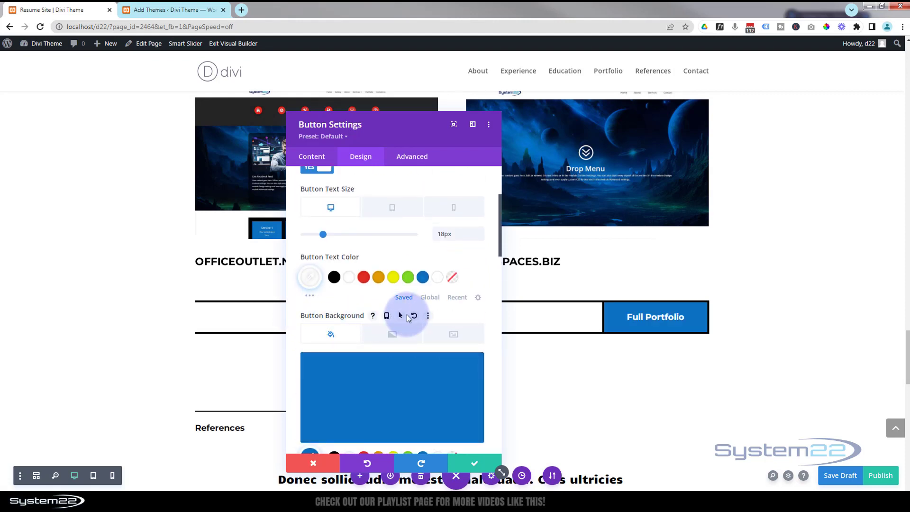
left_click(401, 316)
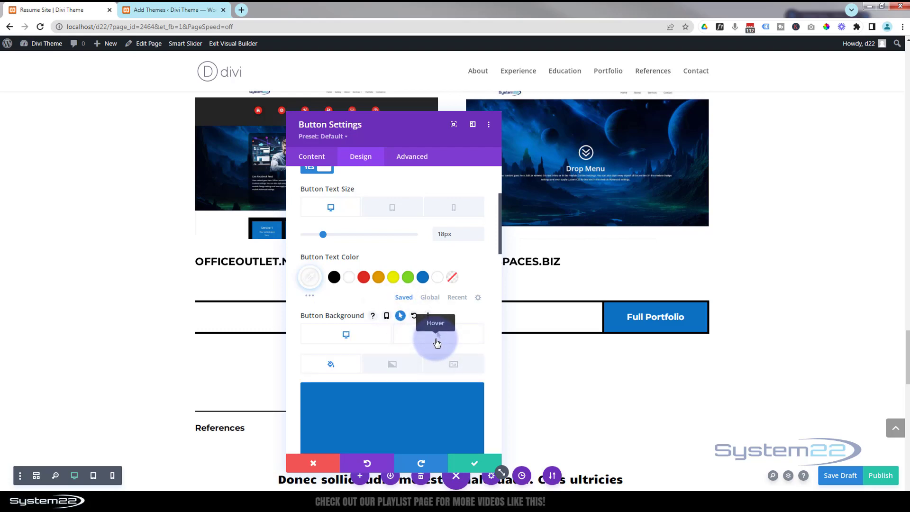
left_click(436, 342)
scroll(437, 342, "down", 2)
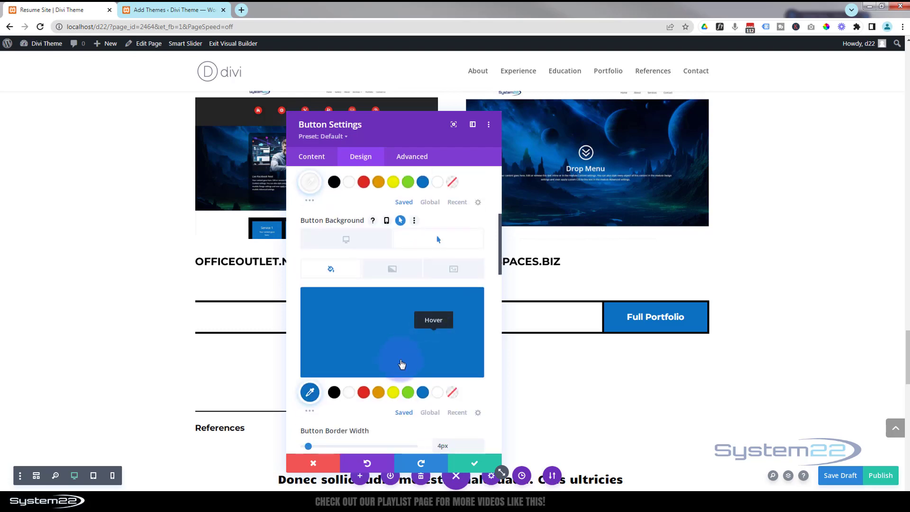
left_click(334, 399)
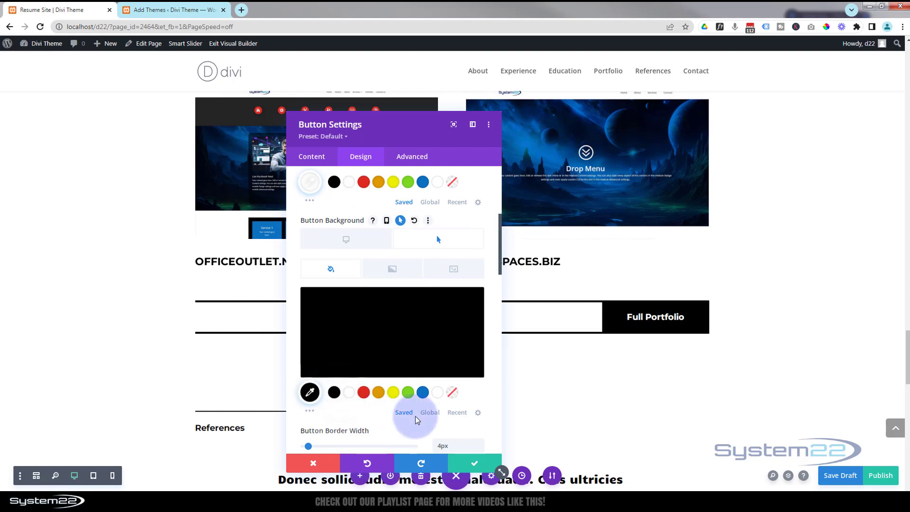
scroll(418, 416, "down", 4)
left_click(470, 469)
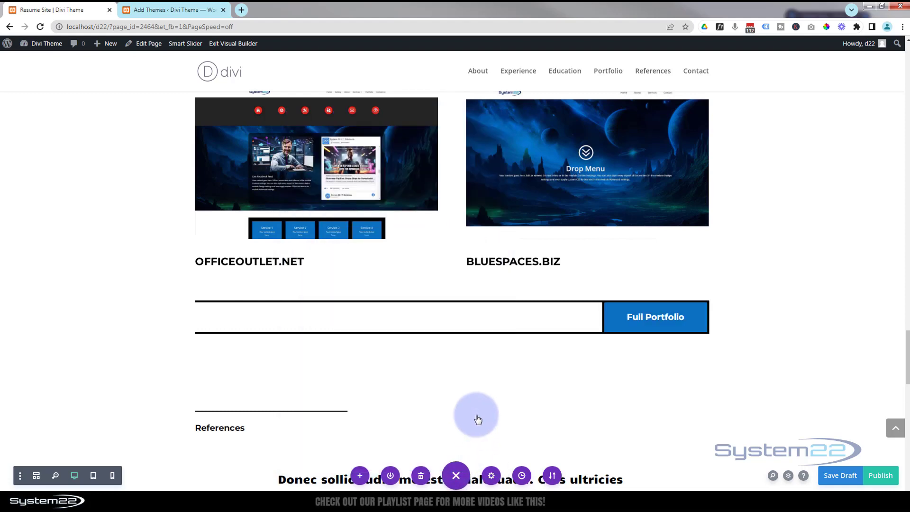
Advance the References testimonial slider to its next slide and open the slider's settings.
scroll(475, 416, "down", 3)
scroll(476, 416, "down", 2)
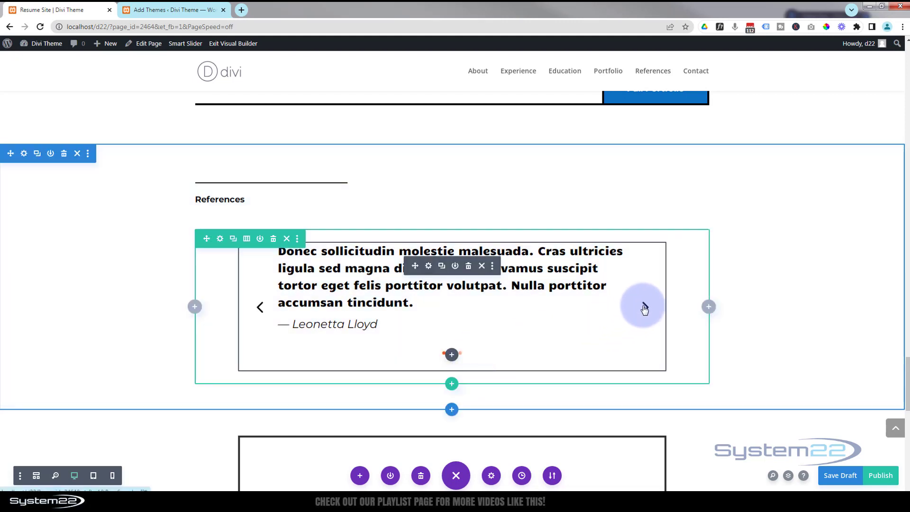
left_click(645, 306)
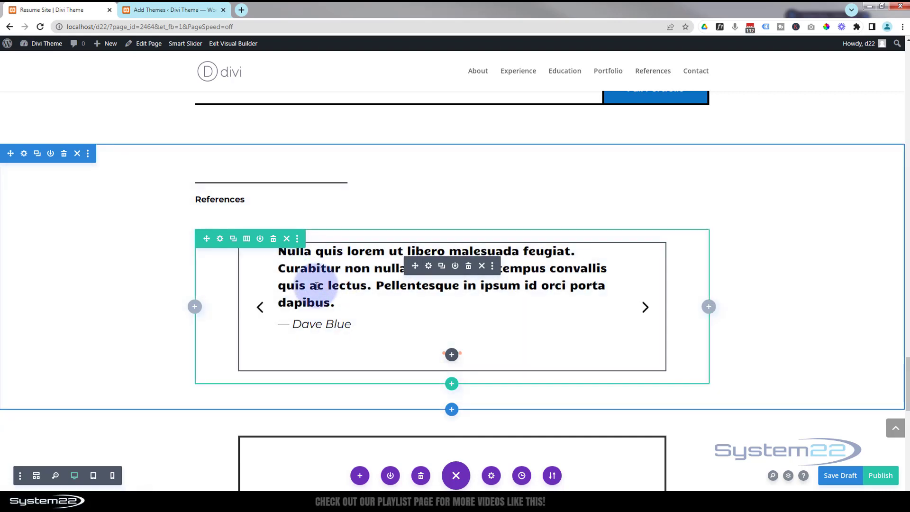
left_click(429, 267)
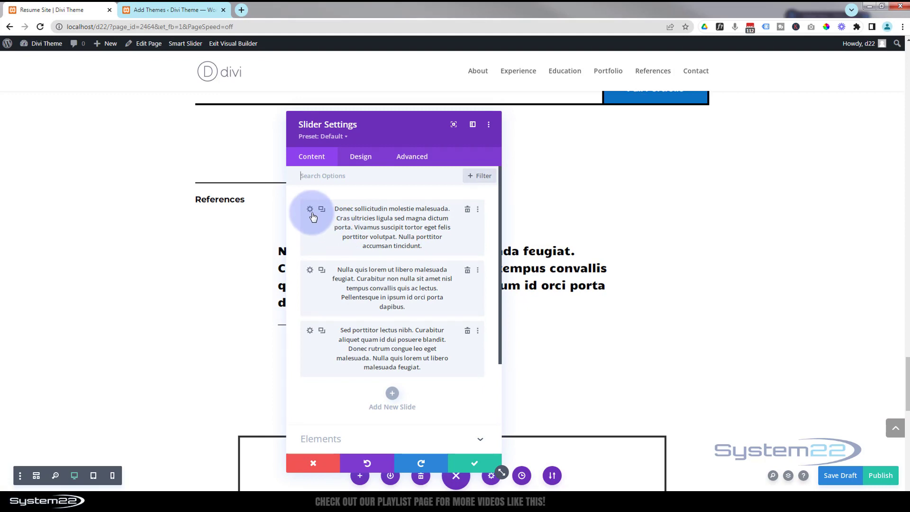
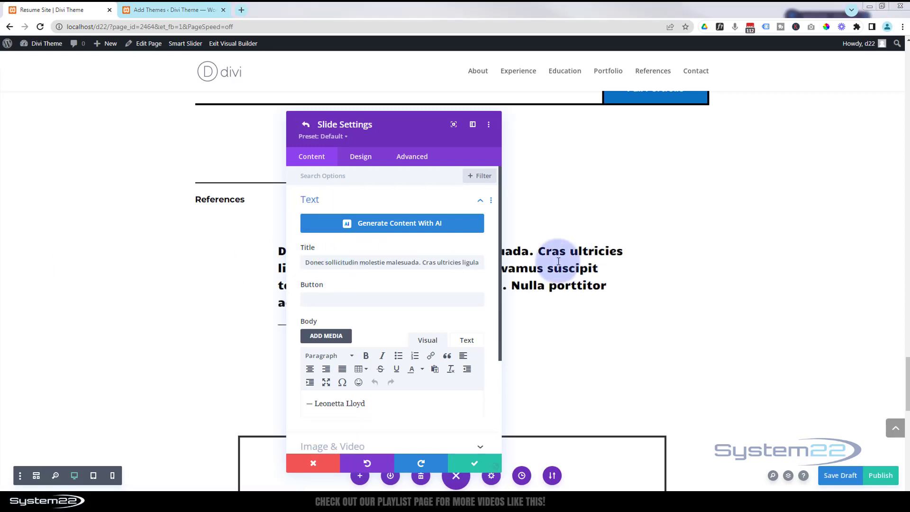
triple_click(312, 262)
key("ctrl+v")
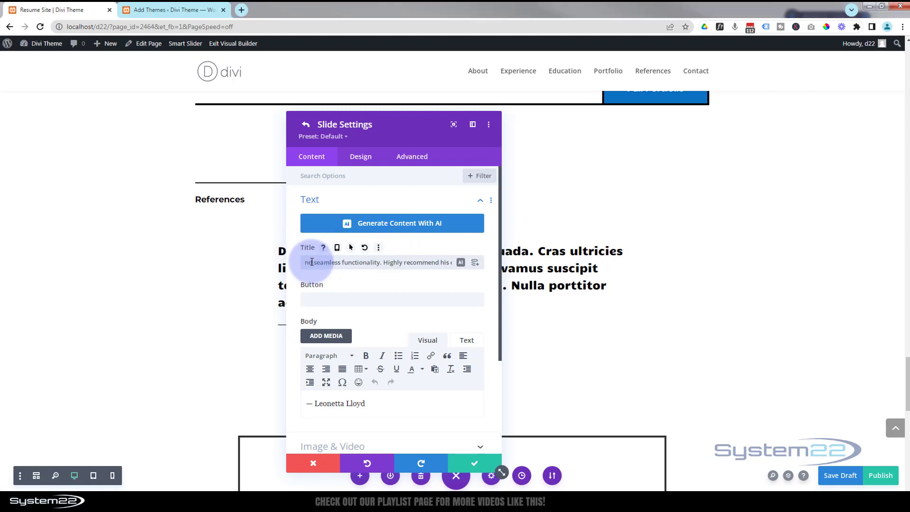
Replace the slide's body with "- Sarah Jones, CEO, ABC Company." and save the slide.
left_click_drag(327, 136, 706, 113)
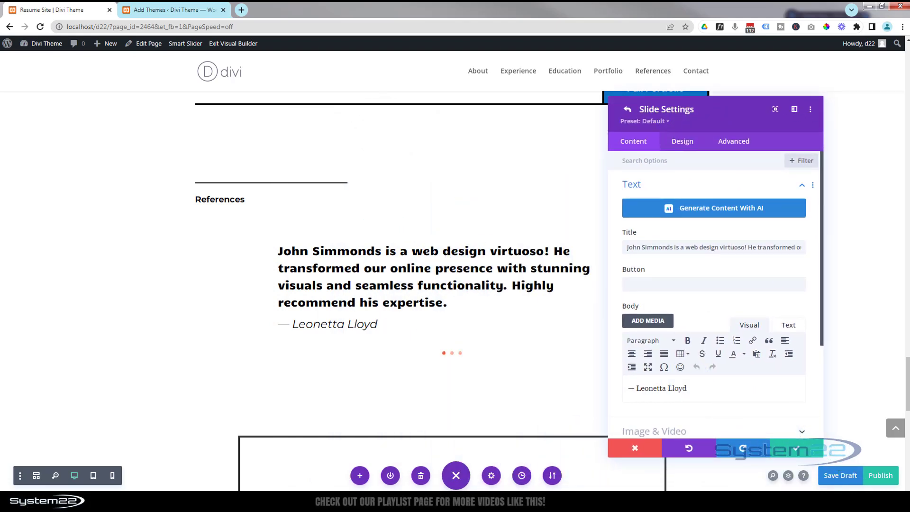
triple_click(669, 389)
type("- Sarah Jones, CEO, ABC Company.")
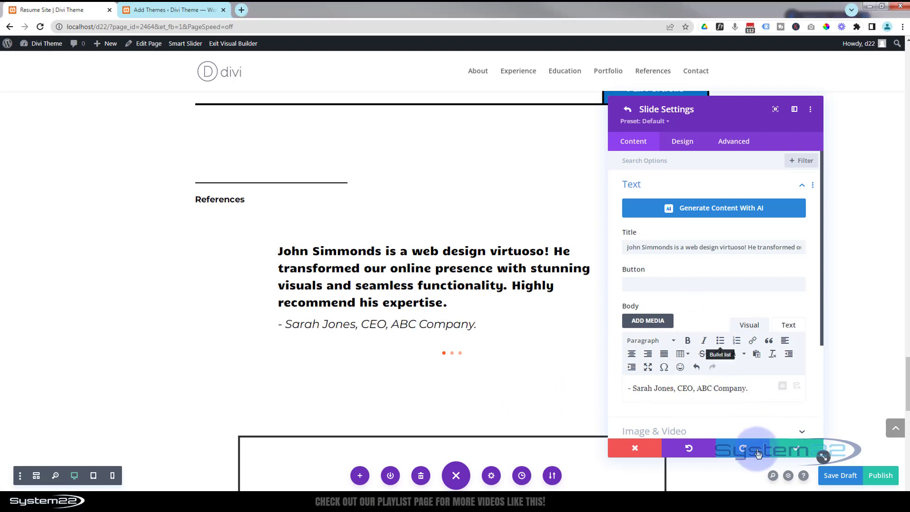
left_click(791, 450)
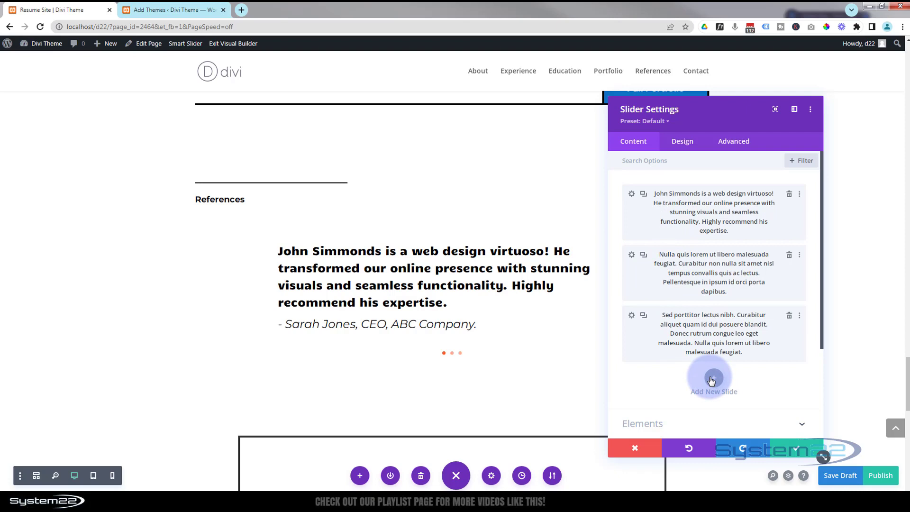
Duplicate the third testimonial slide and delete the duplicate.
left_click(643, 316)
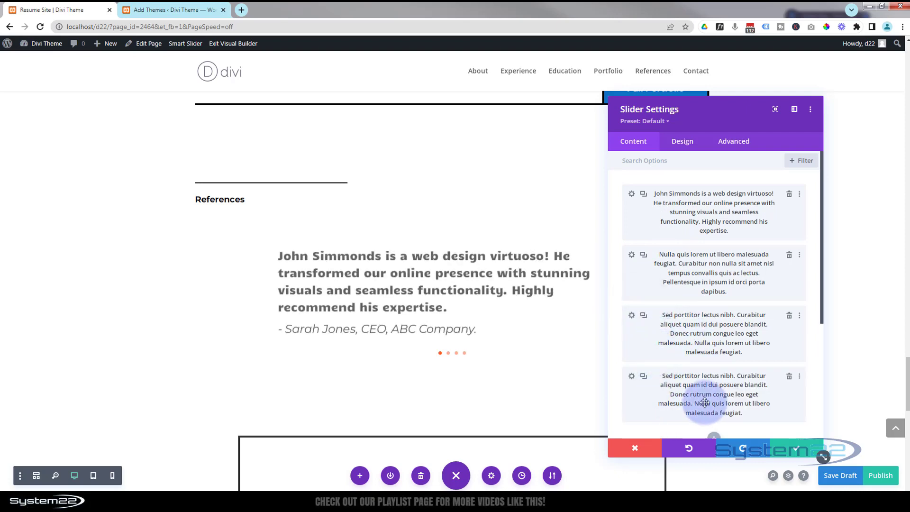
left_click(789, 377)
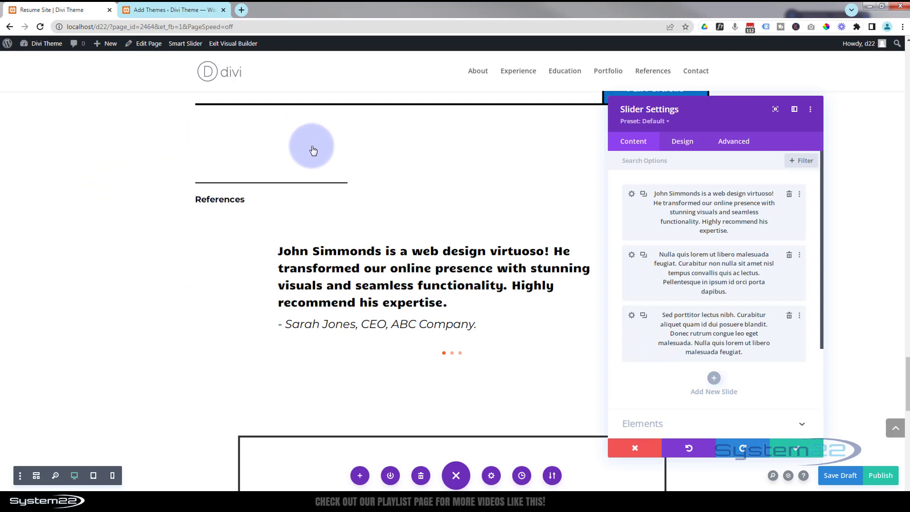
Save the slider module's settings.
scroll(308, 389, "up", 1)
scroll(305, 388, "up", 4)
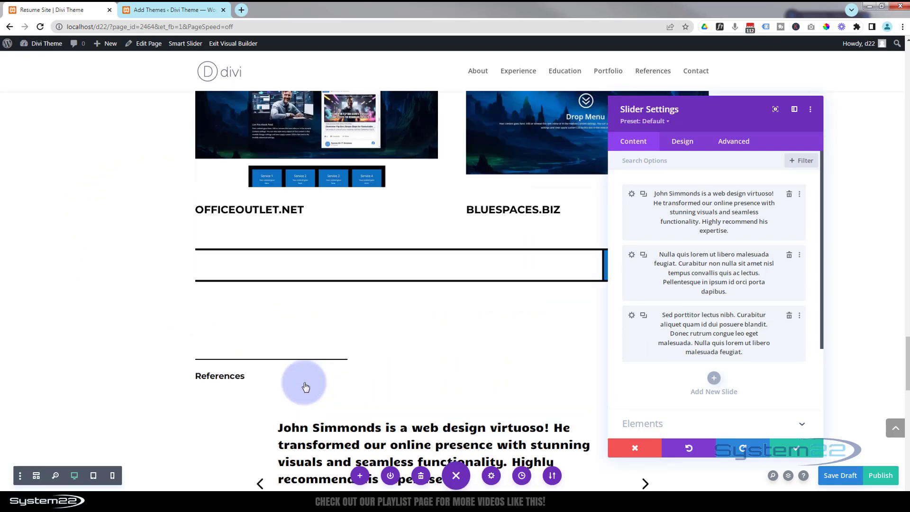
scroll(304, 387, "down", 3)
scroll(306, 387, "down", 2)
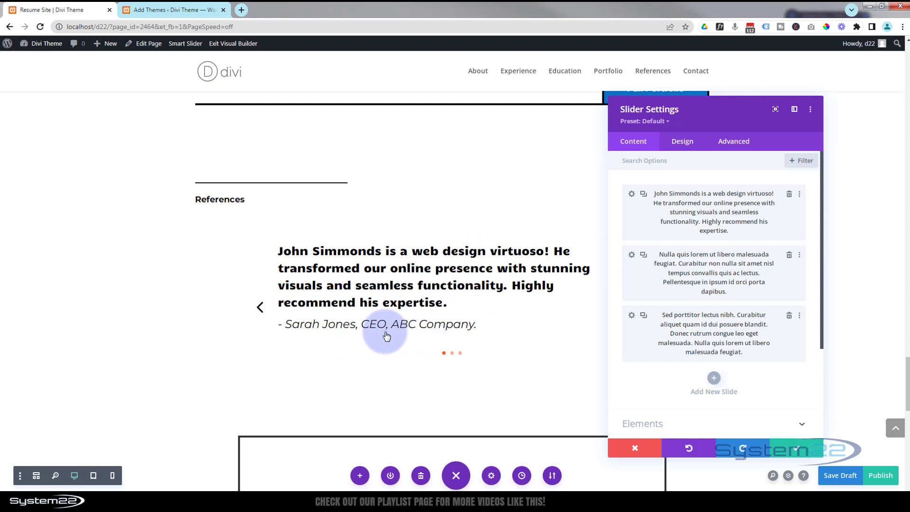
left_click(791, 449)
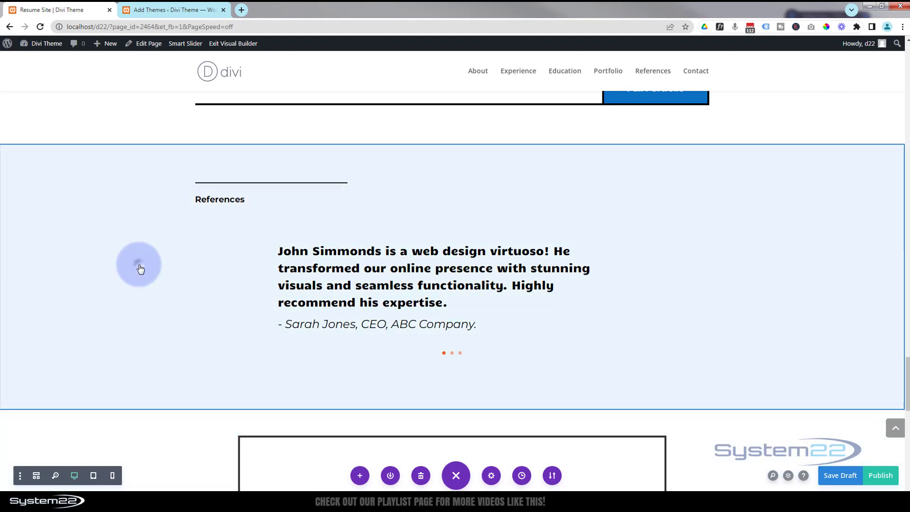
Open the References section's settings and set its background colour to blue.
left_click(141, 269)
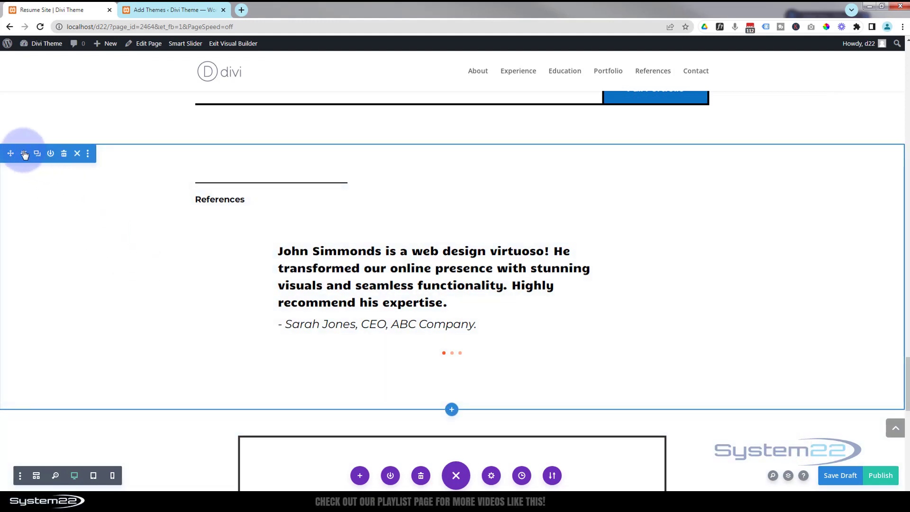
left_click(24, 154)
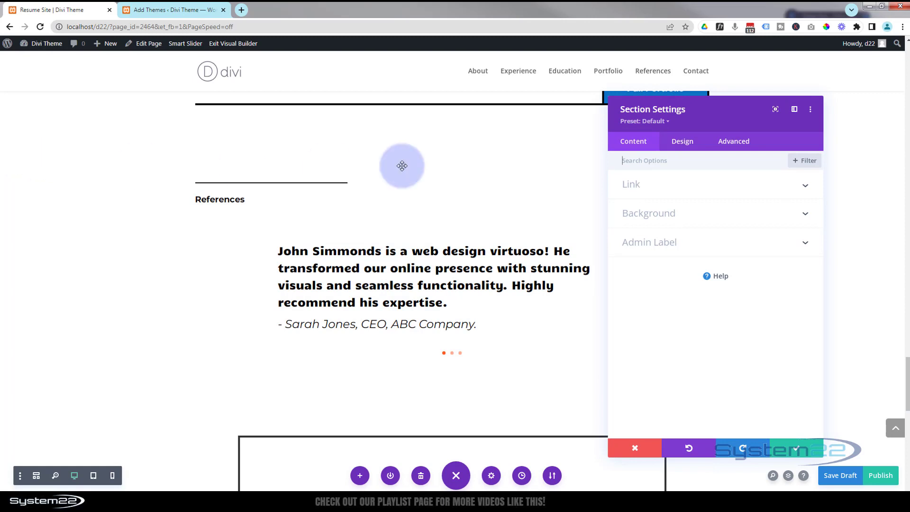
left_click(681, 218)
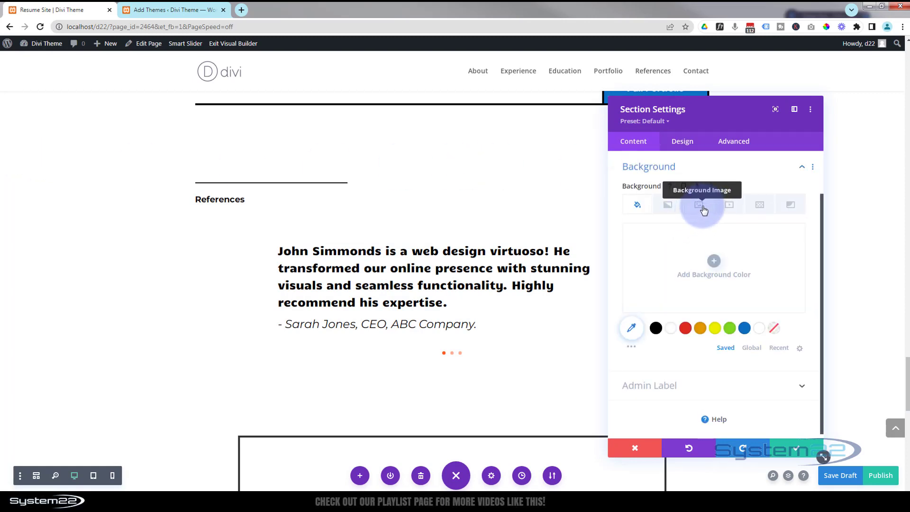
left_click(744, 329)
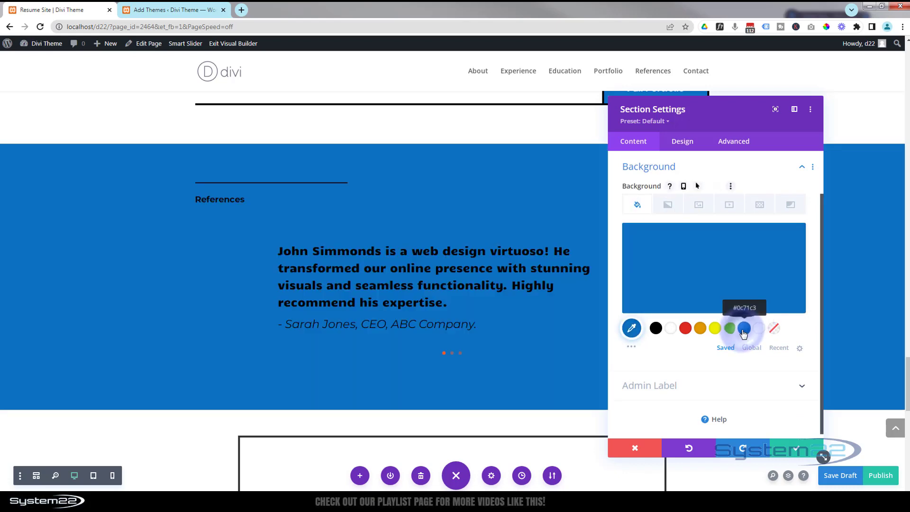
Set the section's background image to the neon sci-fi corridor picture from the media library.
left_click(699, 206)
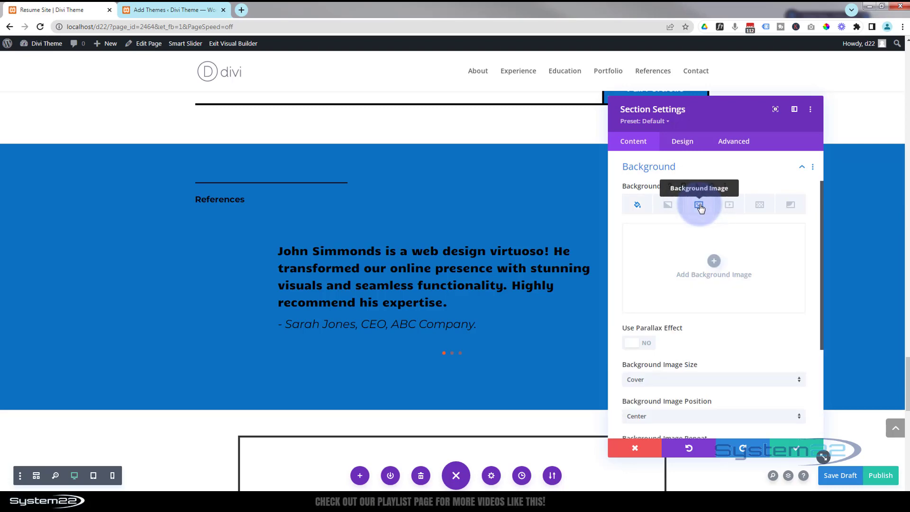
left_click(714, 262)
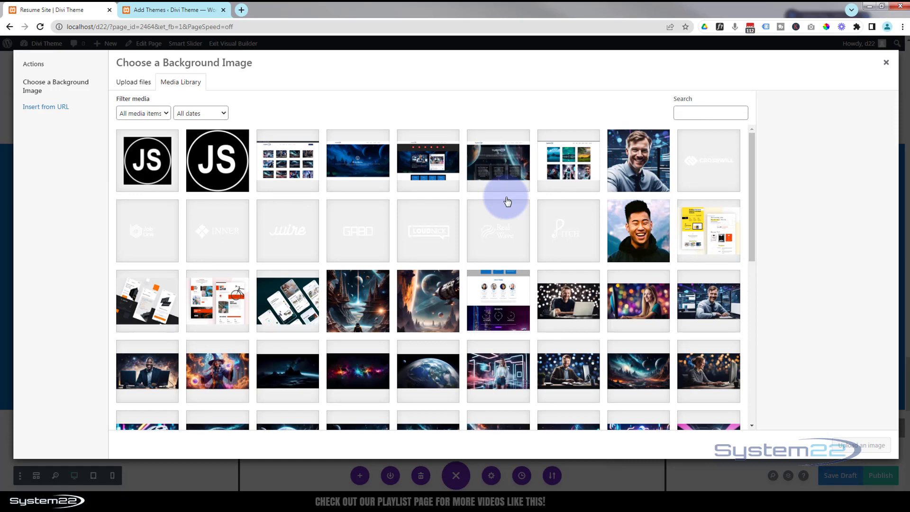
scroll(497, 211, "down", 4)
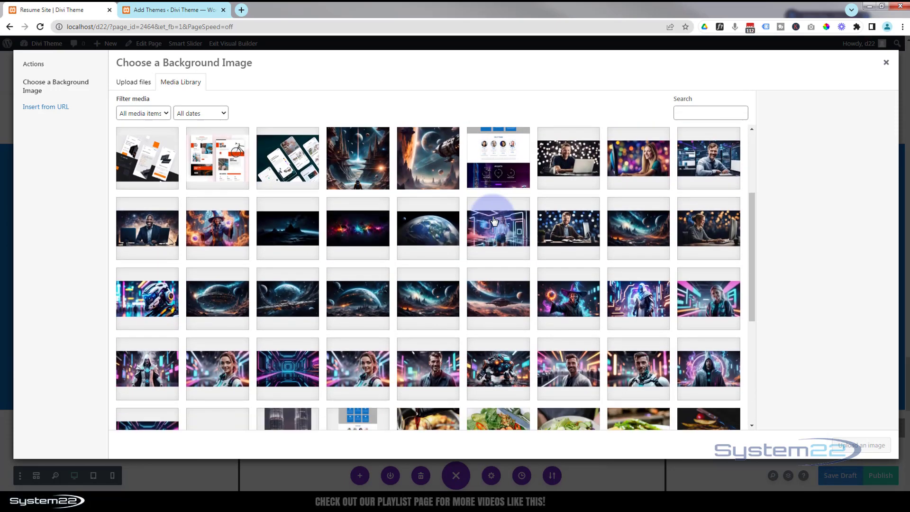
scroll(474, 237, "down", 1)
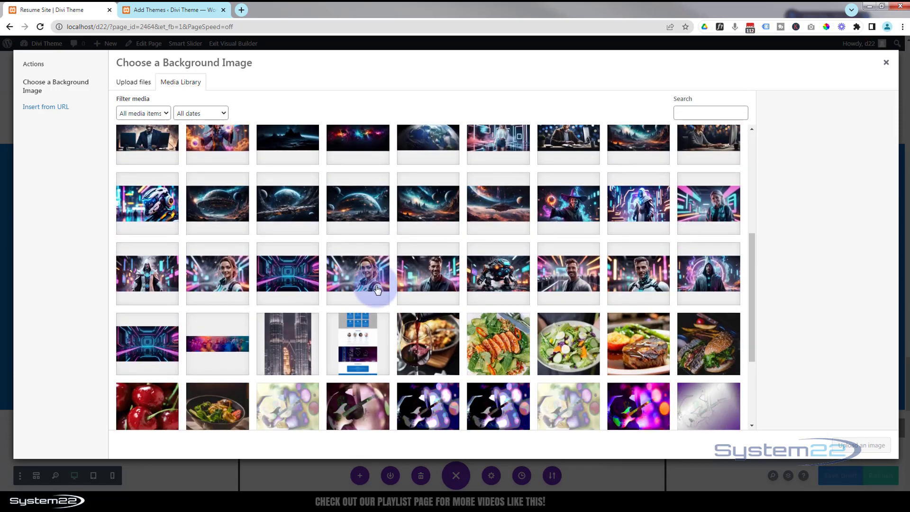
left_click(292, 276)
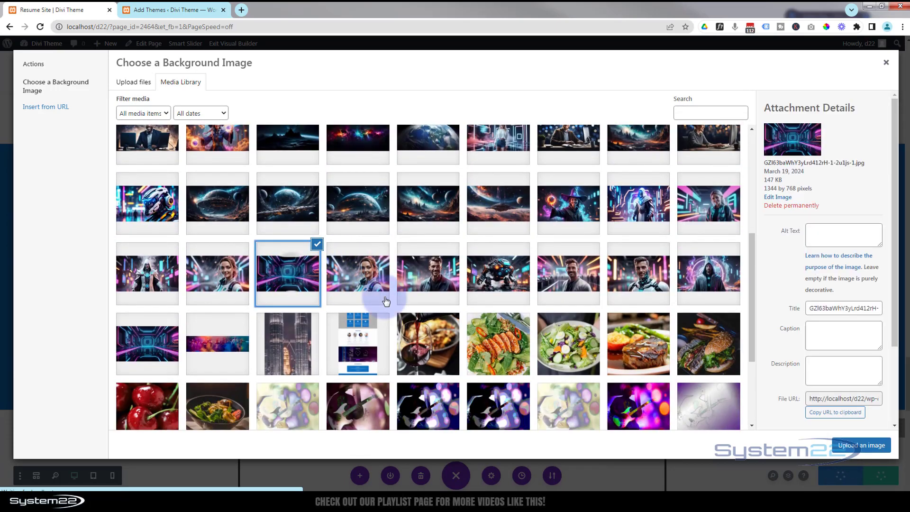
left_click(851, 445)
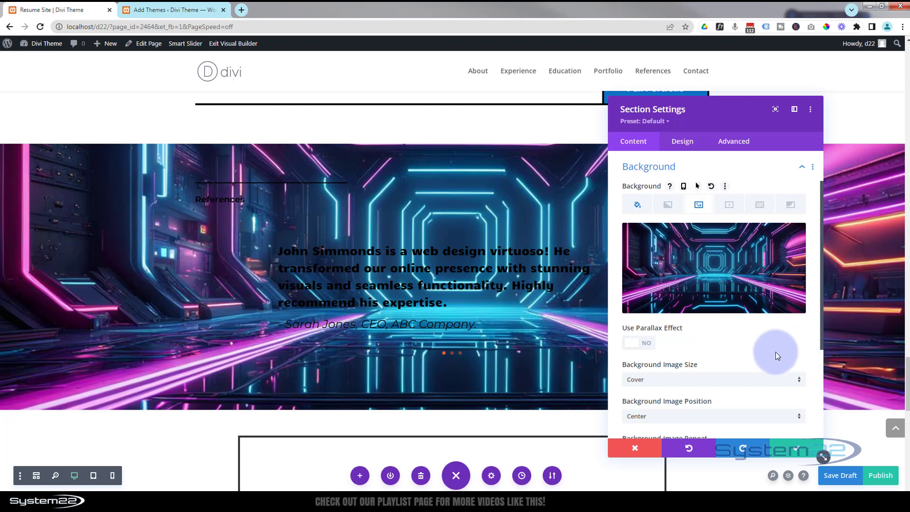
Set the section's background image blend to Luminosity.
scroll(758, 345, "down", 3)
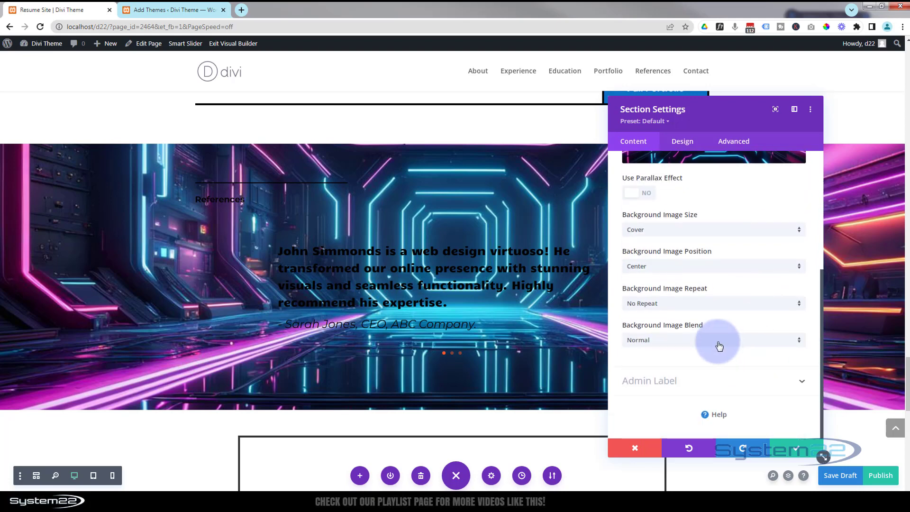
left_click(684, 341)
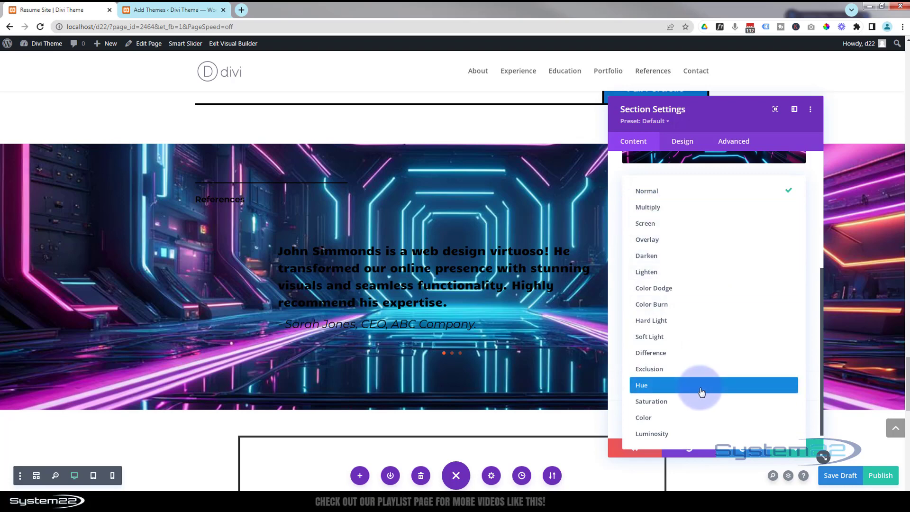
left_click(682, 433)
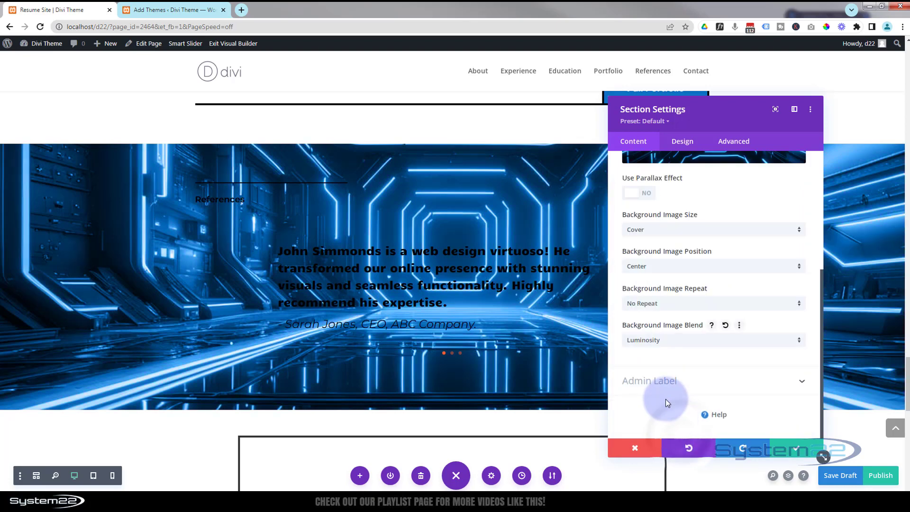
Set the section's background image blend to Saturation.
left_click(663, 342)
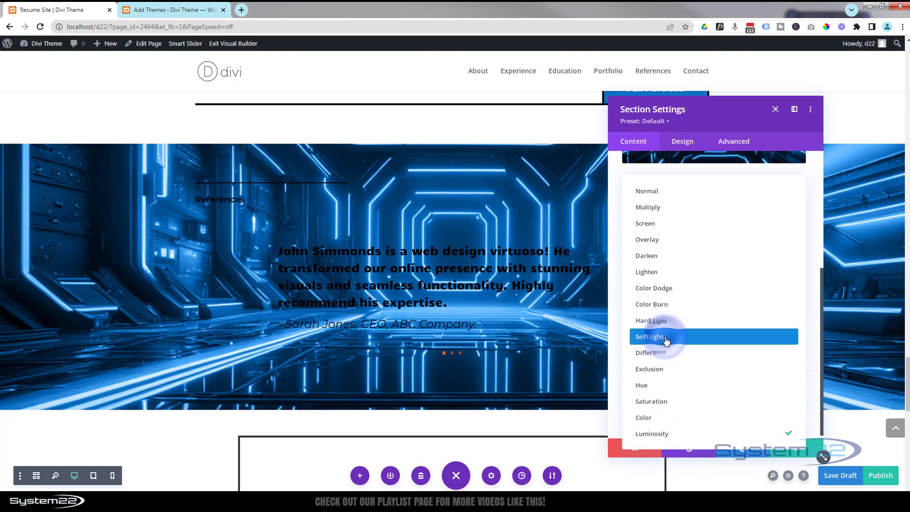
left_click(663, 402)
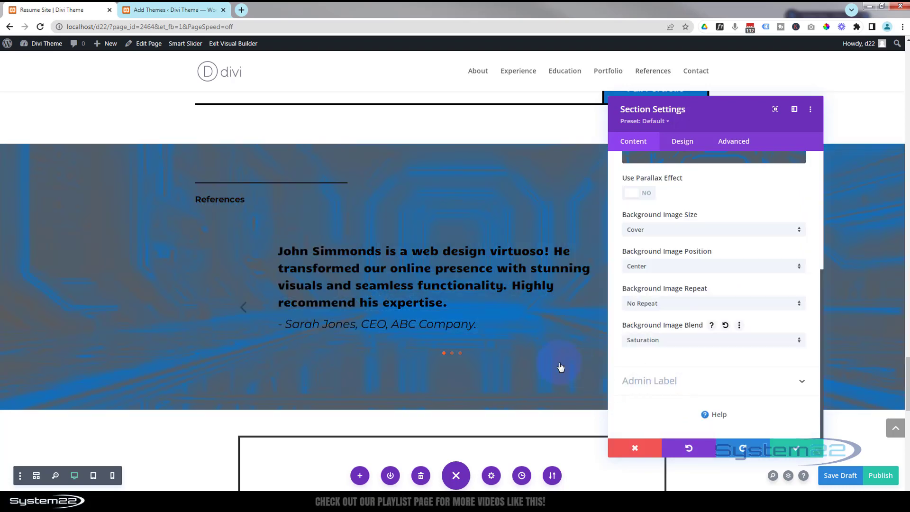
Set the section's background image blend to Multiply and save the section settings.
left_click(674, 348)
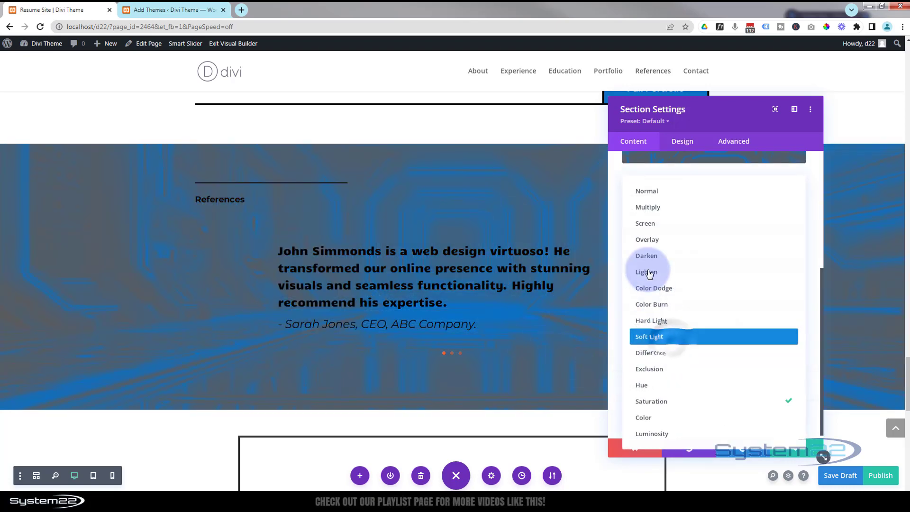
left_click(648, 209)
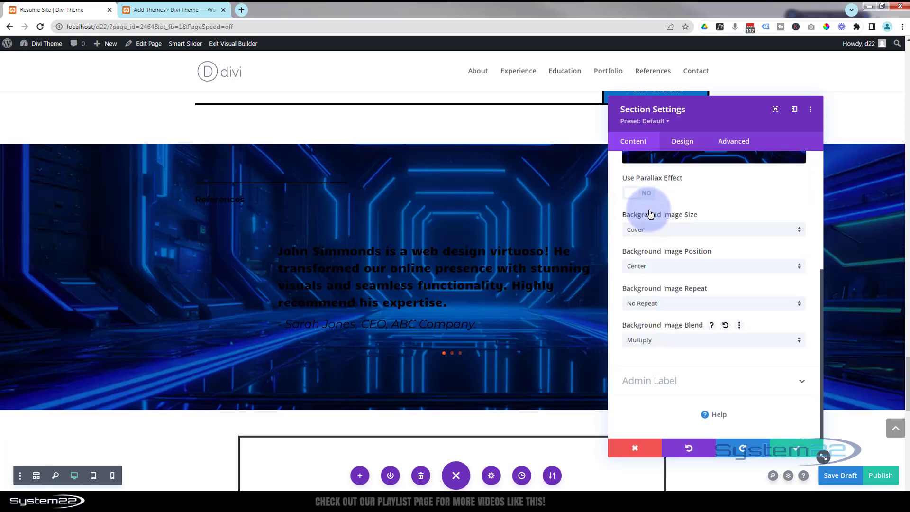
left_click(789, 448)
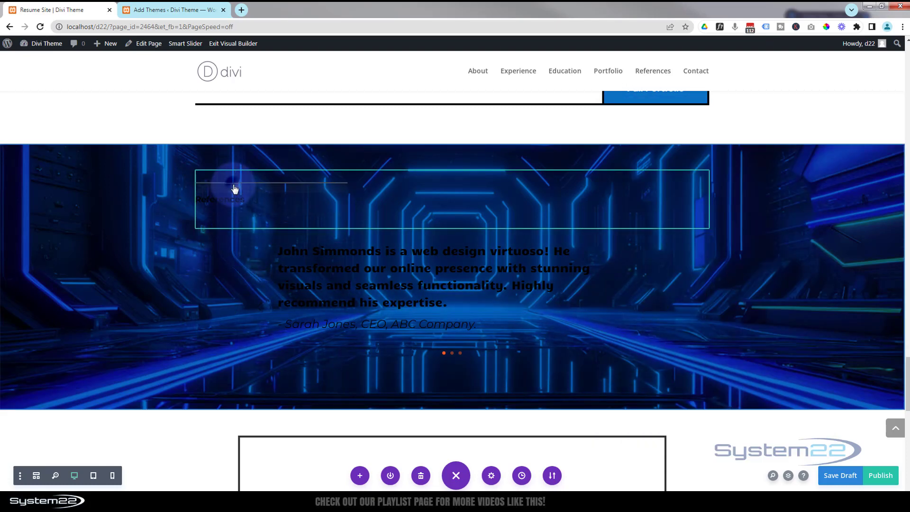
Open the References divider's design settings and set its line colour to white.
mouse_move(234, 188)
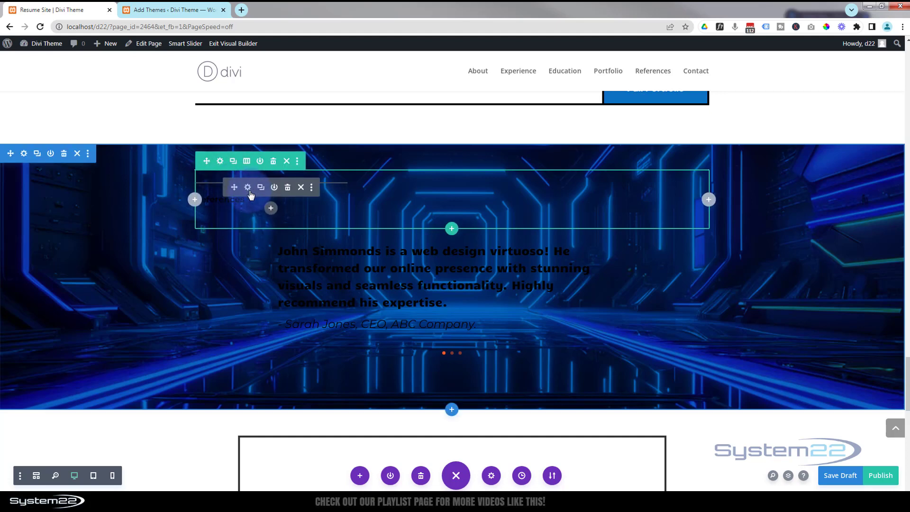
left_click(248, 188)
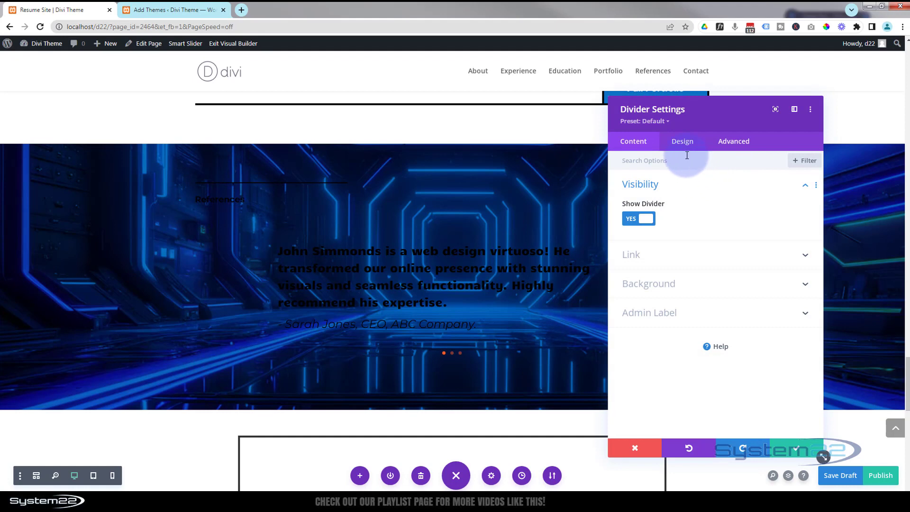
left_click(683, 141)
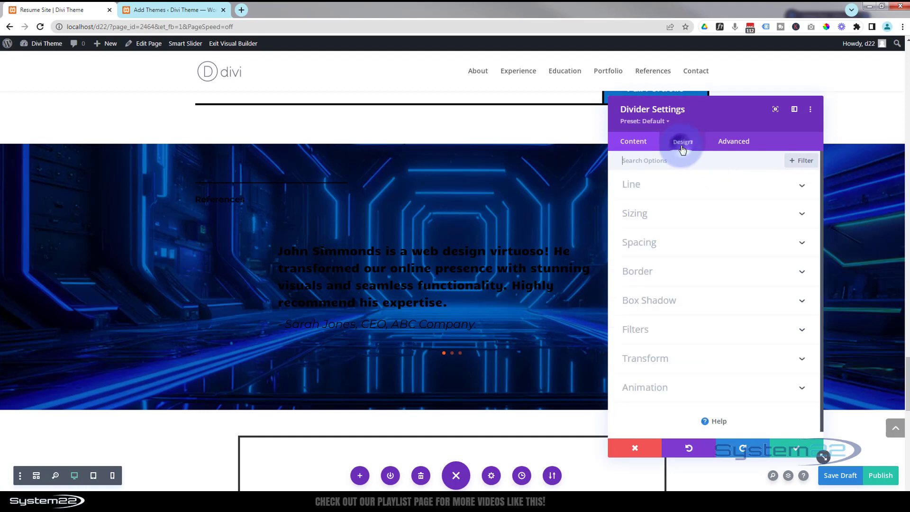
left_click(684, 184)
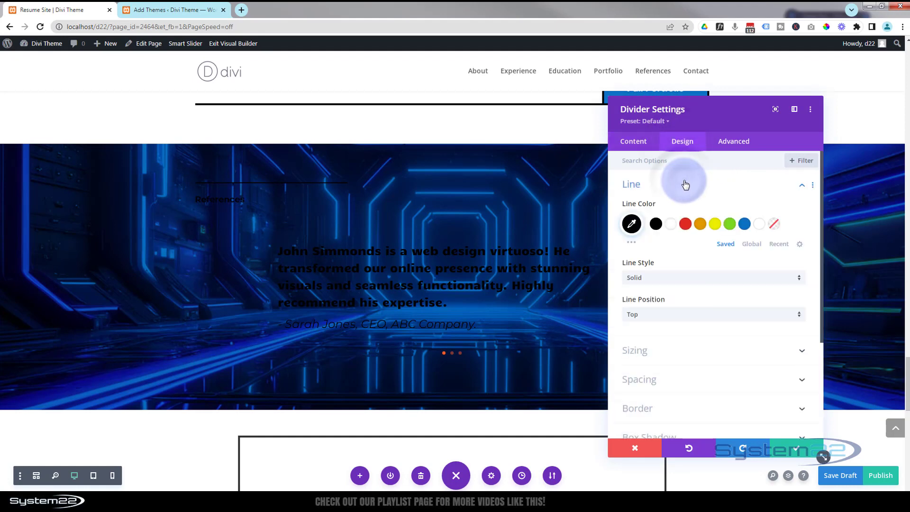
left_click(671, 227)
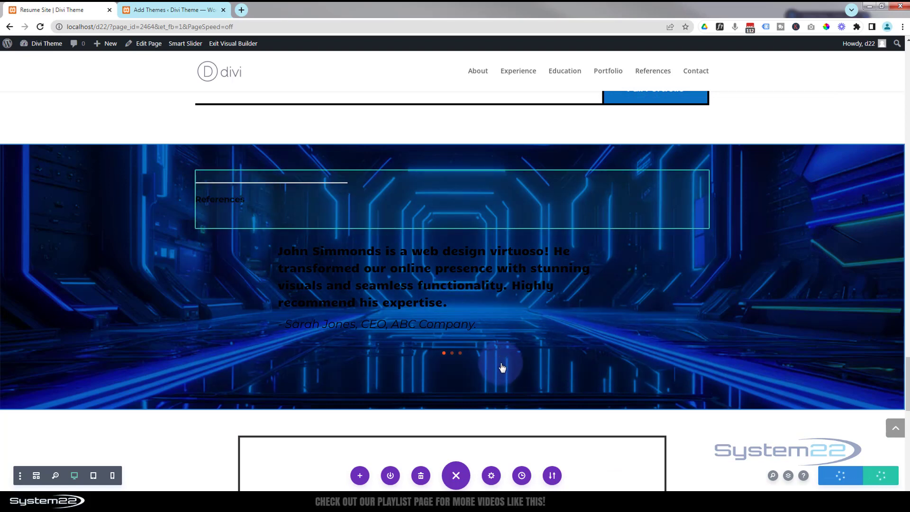
Switch the builder to the wireframe view of the page layout.
left_click(456, 475)
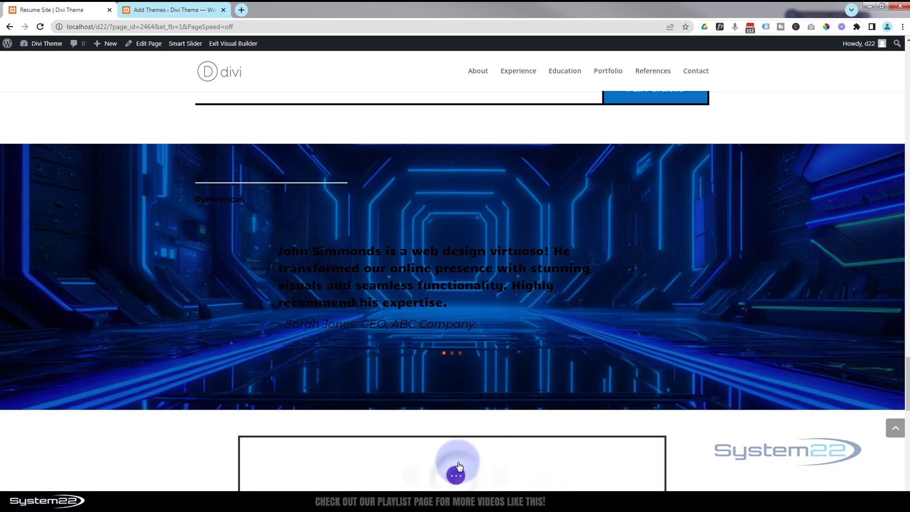
left_click(456, 474)
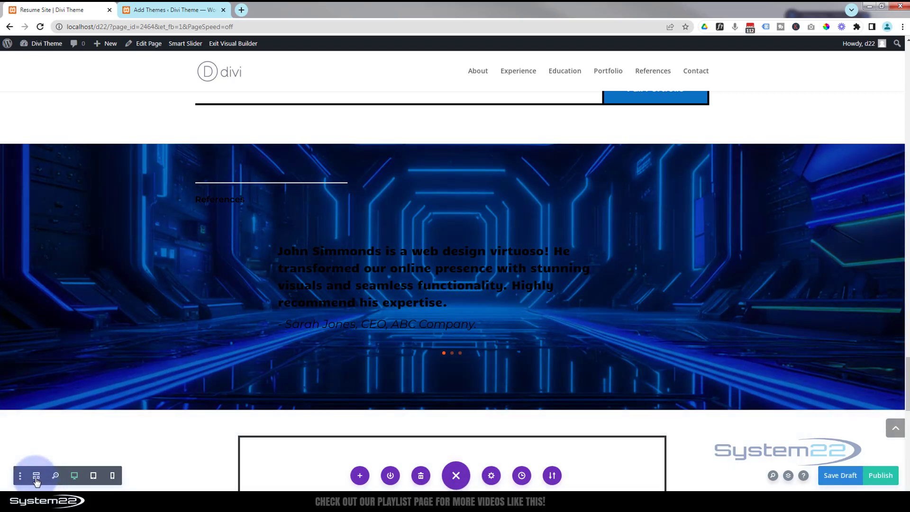
left_click(37, 478)
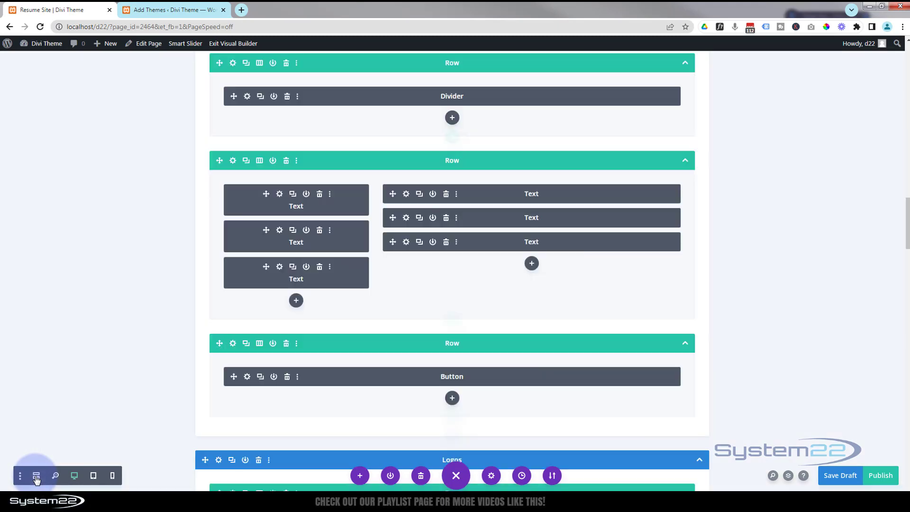
Browse the page layout in wireframe view and return to the desktop visual view.
scroll(332, 346, "down", 10)
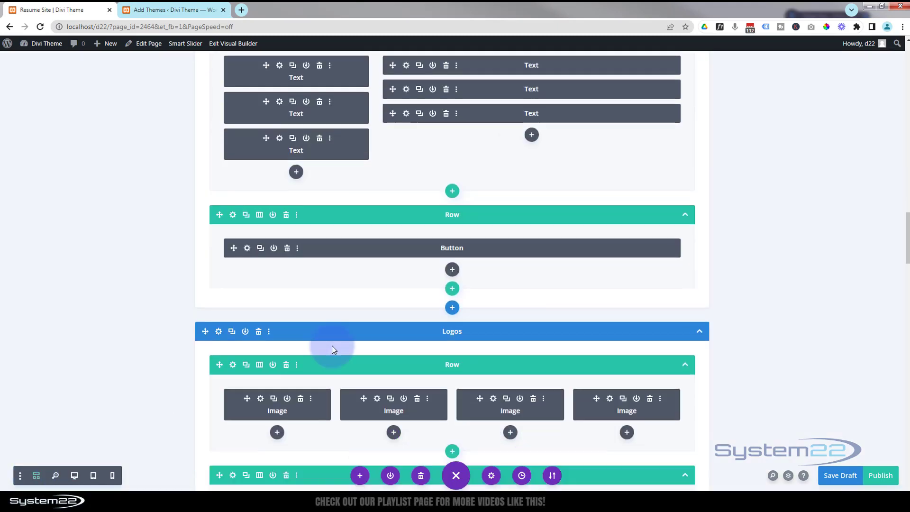
scroll(332, 346, "down", 9)
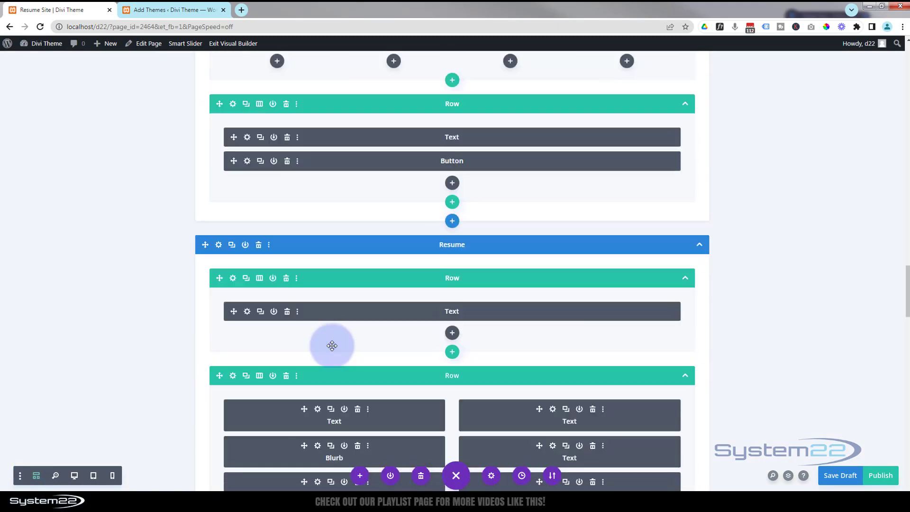
scroll(332, 345, "down", 7)
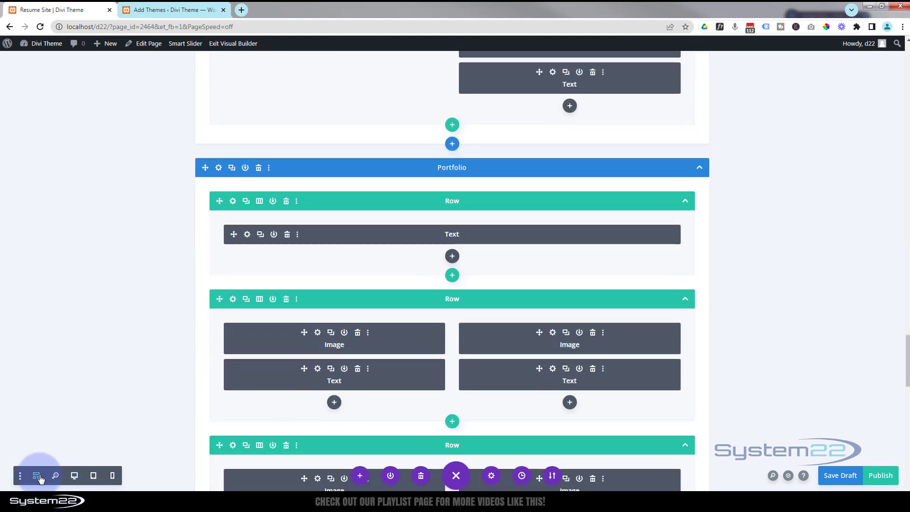
left_click(74, 476)
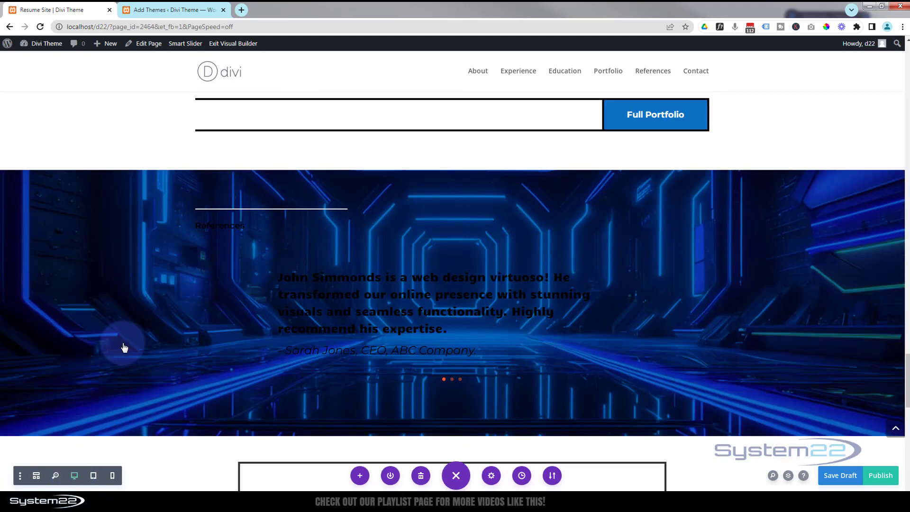
Set the References heading's H6 text colour to white and save the text settings.
left_click(237, 232)
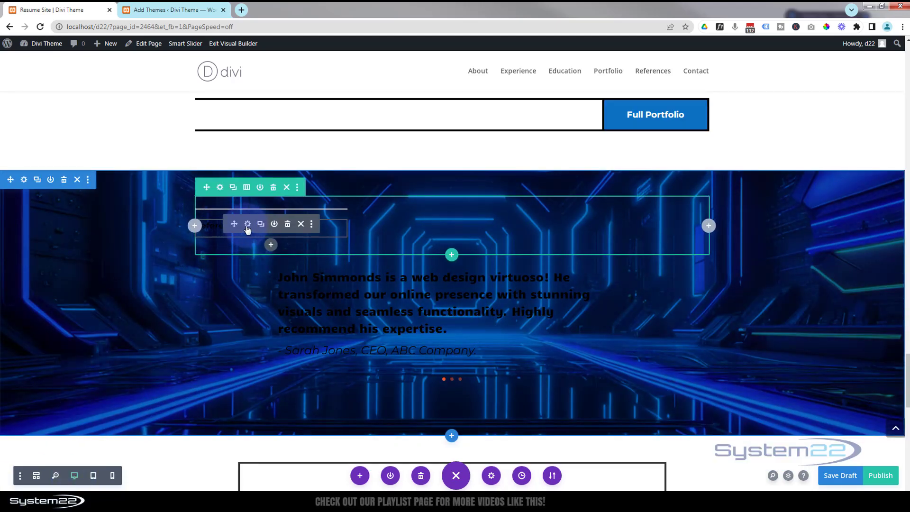
left_click(247, 224)
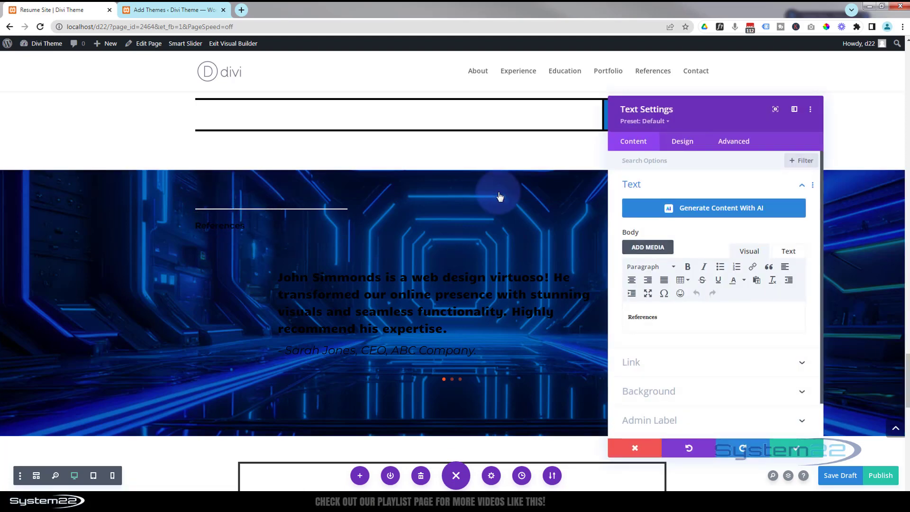
left_click_drag(657, 317, 622, 316)
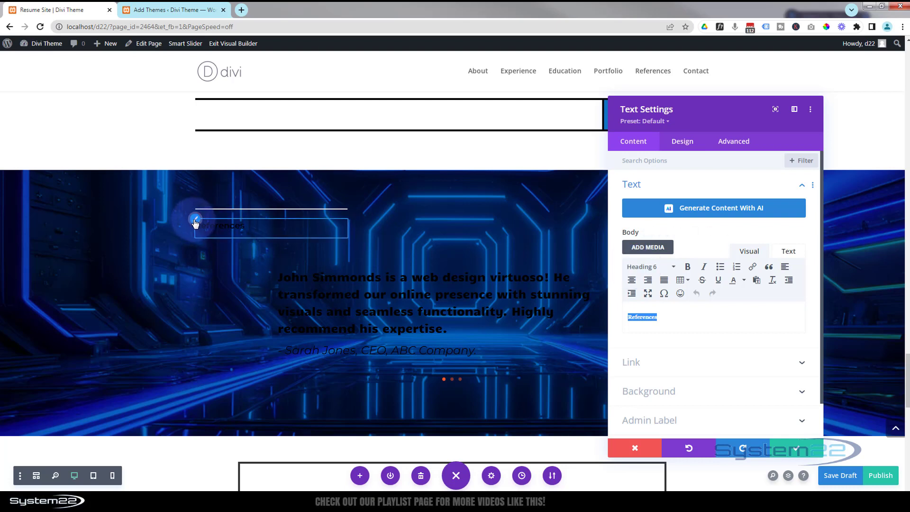
left_click(682, 141)
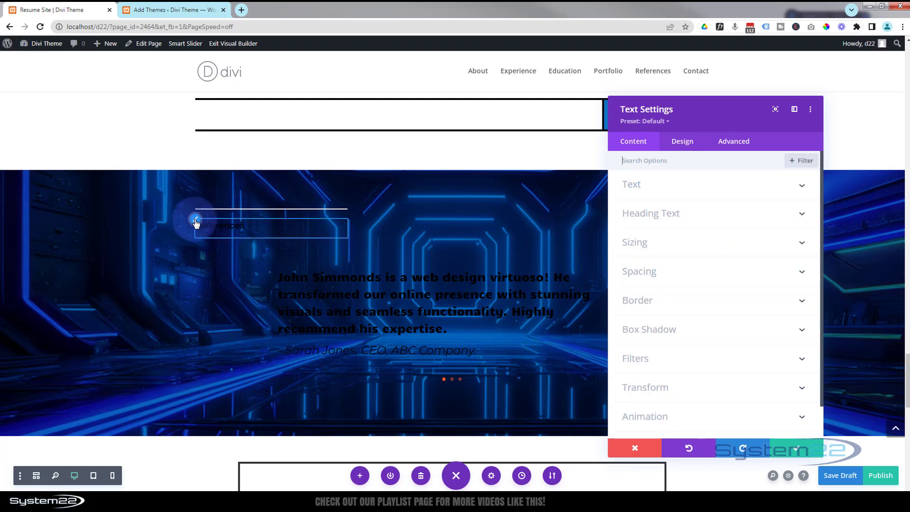
left_click(732, 226)
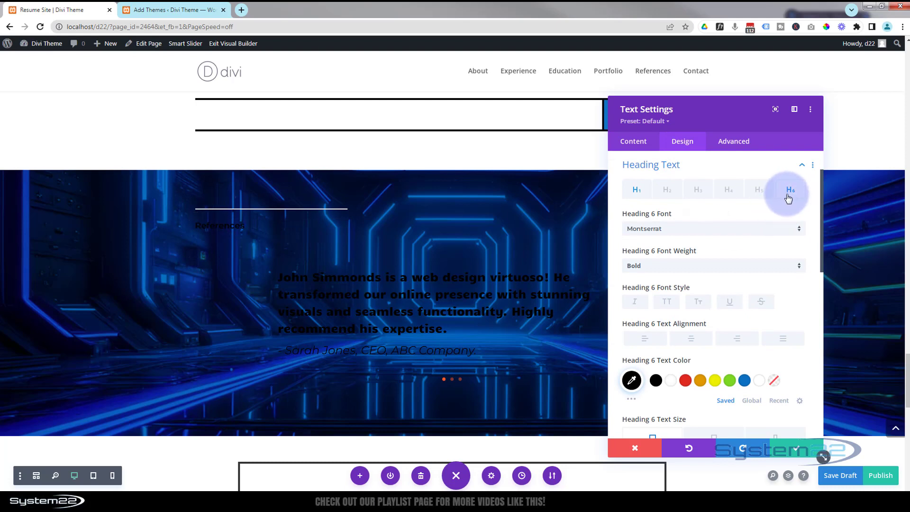
left_click(670, 382)
left_click(671, 381)
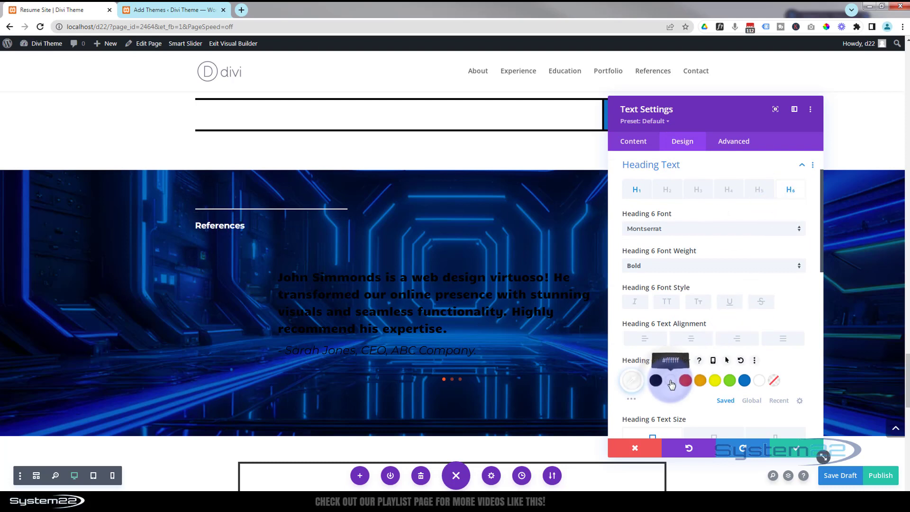
left_click(797, 450)
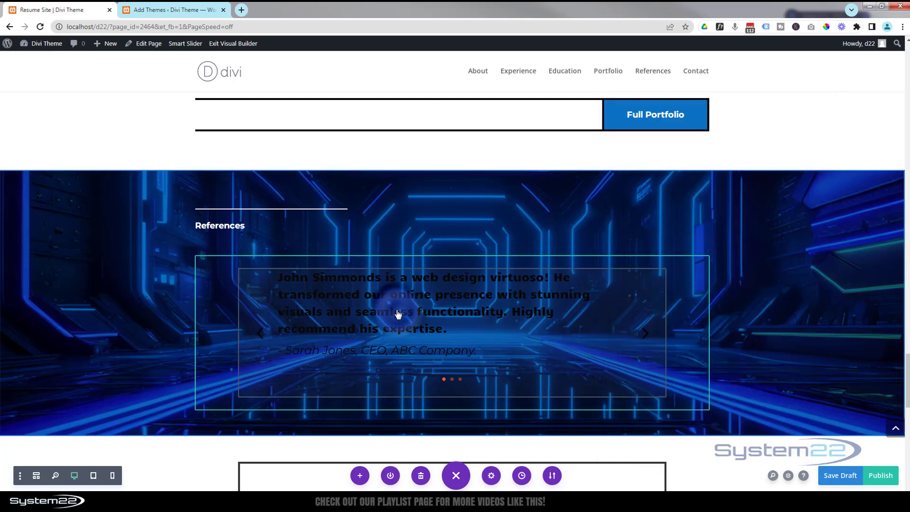
Open the testimonial slider's settings and set its title and body text colours to white.
mouse_move(398, 313)
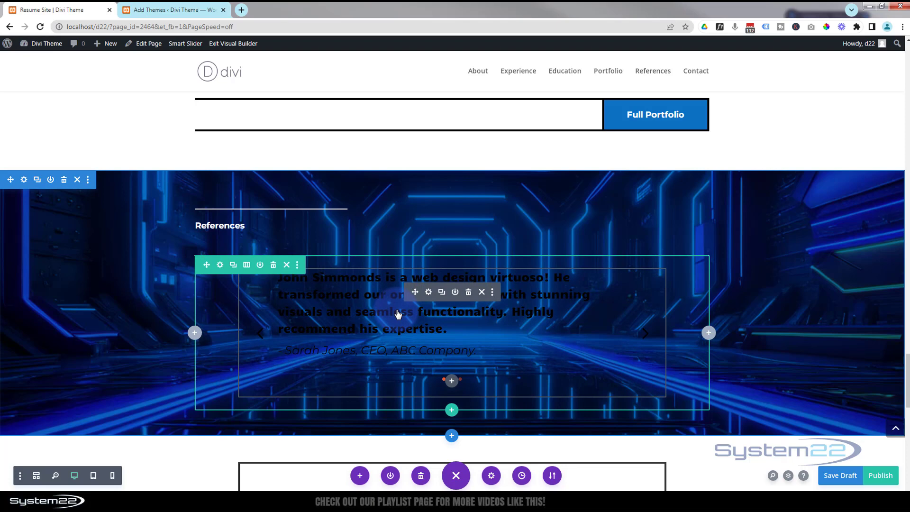
left_click(429, 293)
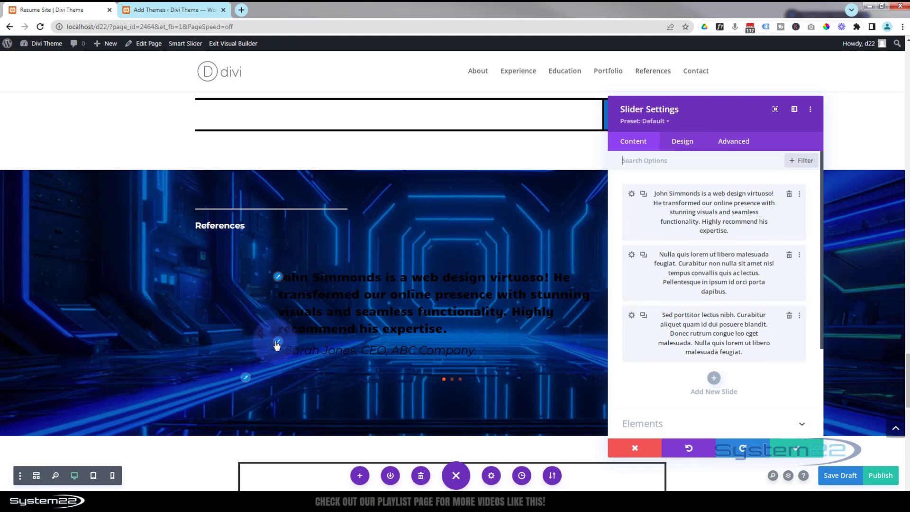
left_click(278, 277)
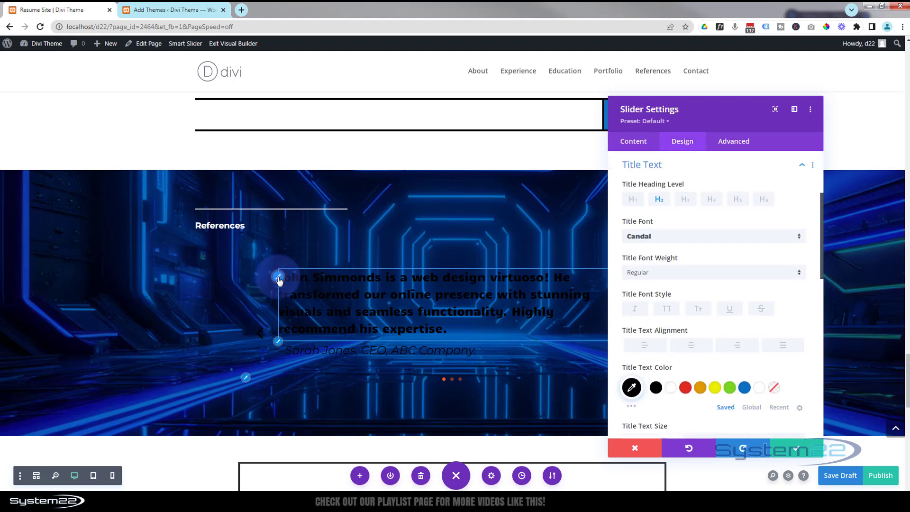
left_click(669, 389)
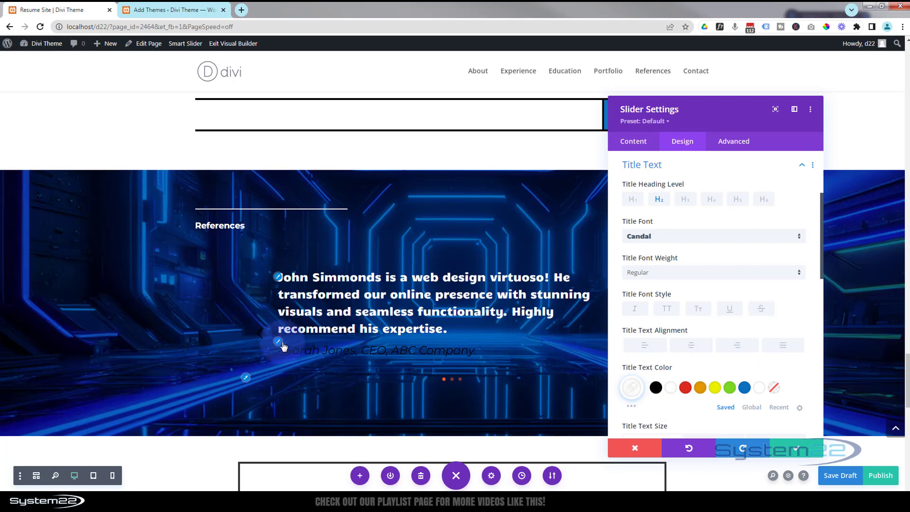
left_click(278, 345)
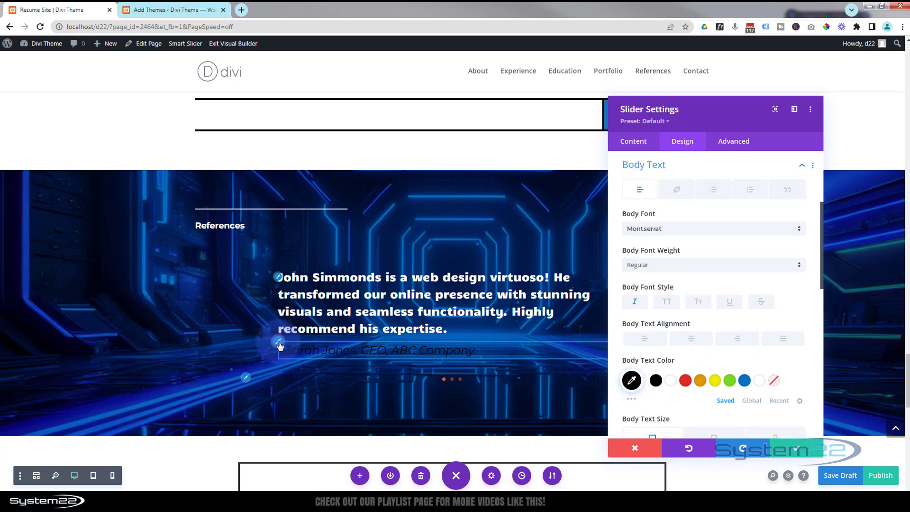
left_click(672, 381)
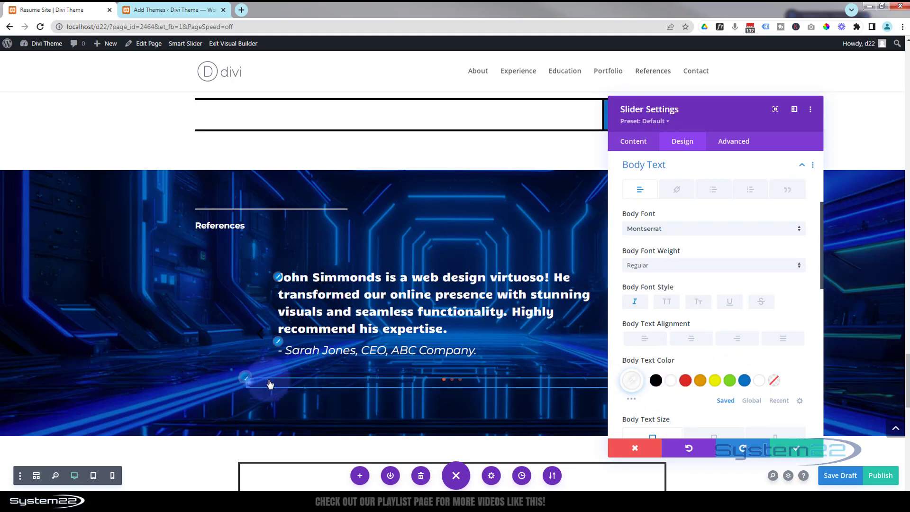
Set the slider's dot navigation and arrow colours to white.
left_click(456, 383)
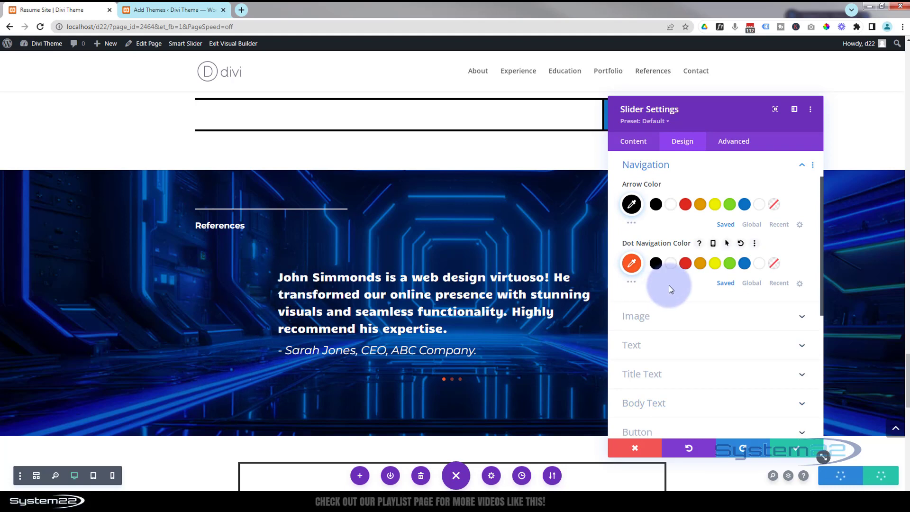
left_click(668, 263)
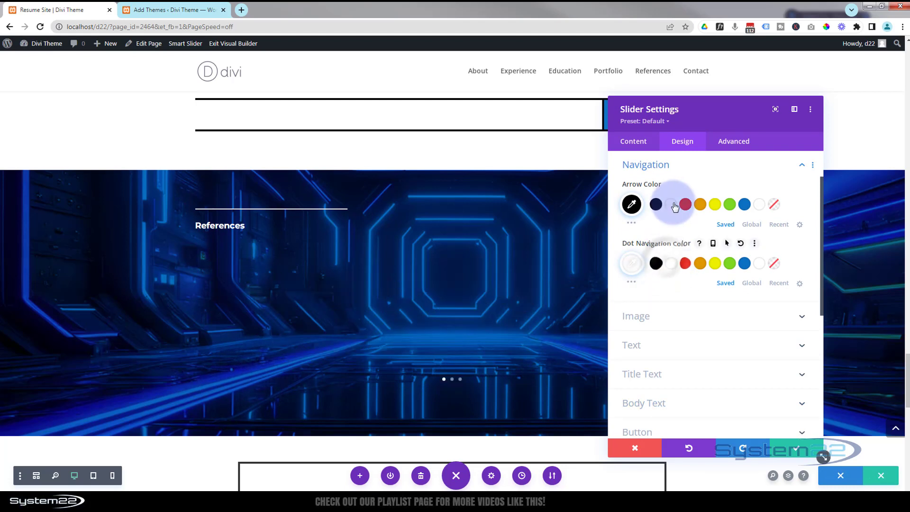
left_click(675, 207)
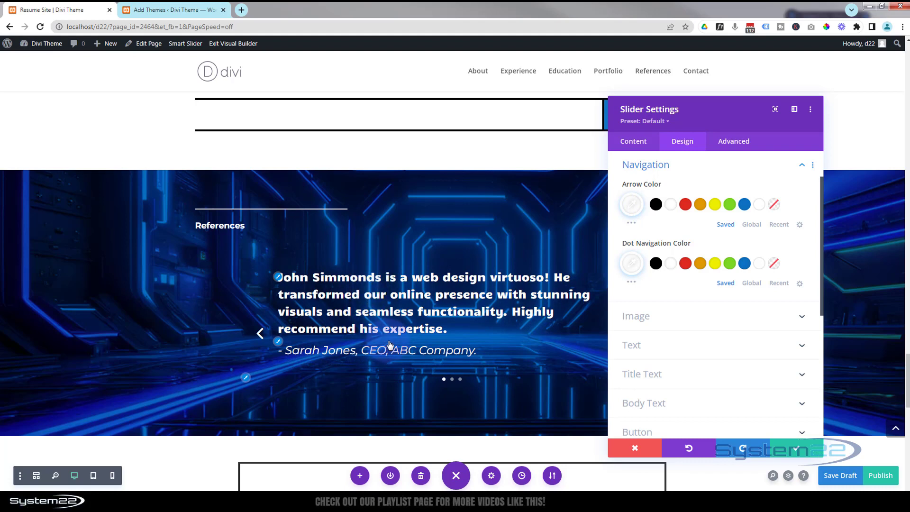
Extend the first slide's styles to all slides throughout this column.
left_click(639, 143)
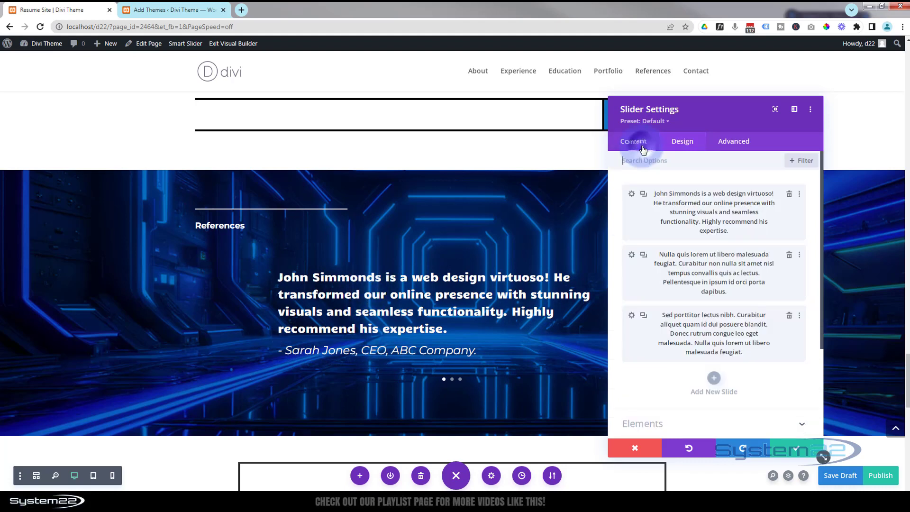
right_click(641, 204)
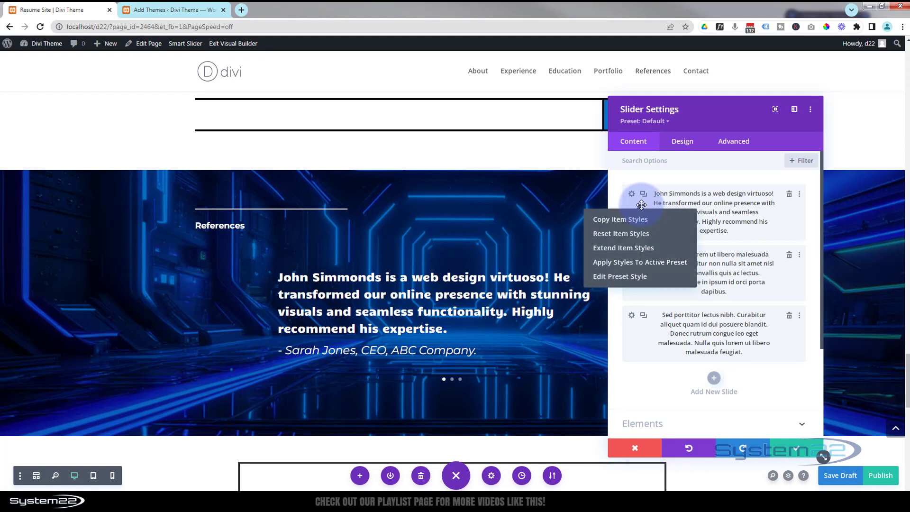
left_click(636, 247)
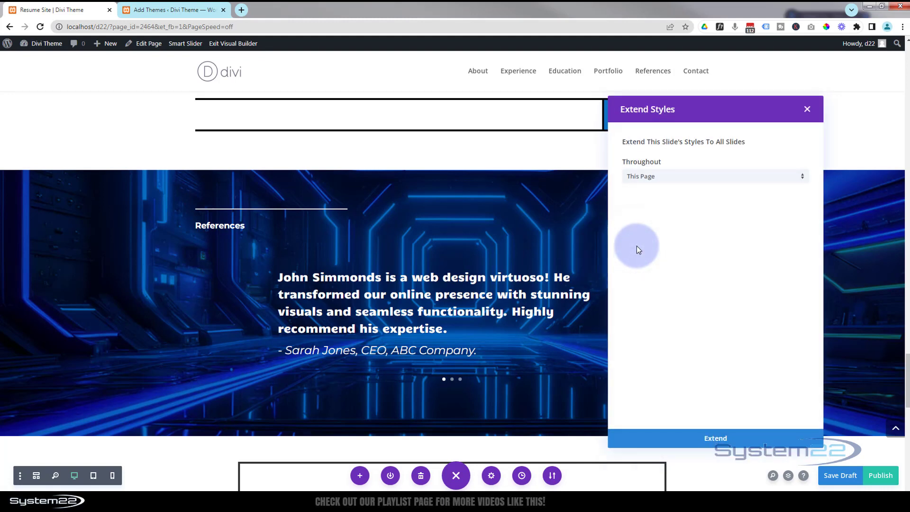
left_click(677, 178)
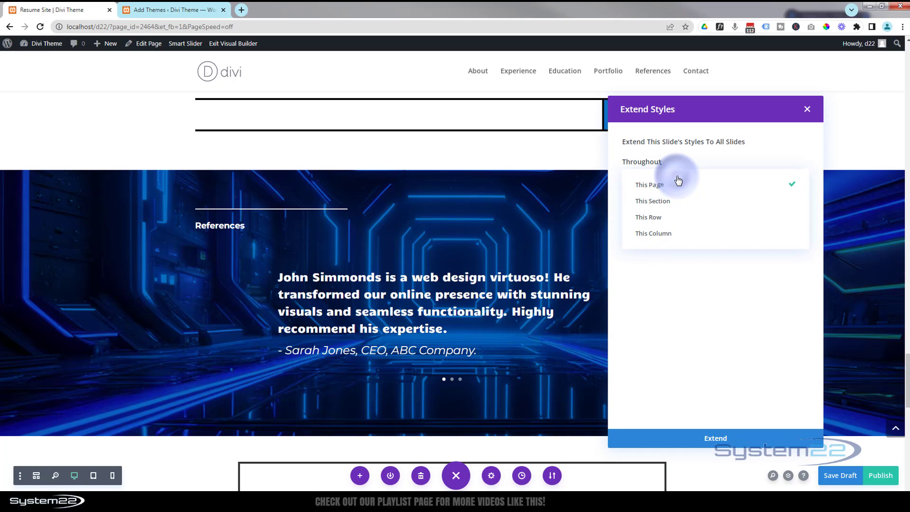
left_click(673, 237)
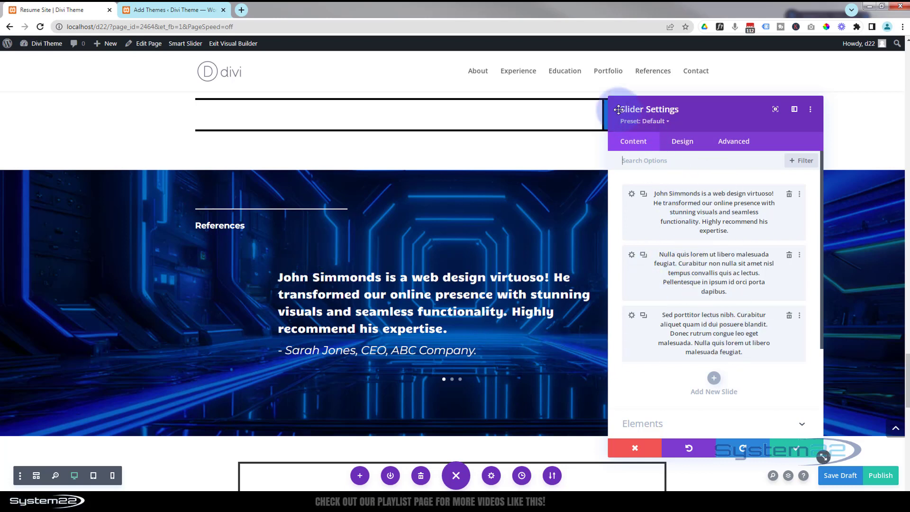
Turn on the slider's automatic animation and save the slider settings.
left_click(684, 141)
scroll(715, 254, "down", 5)
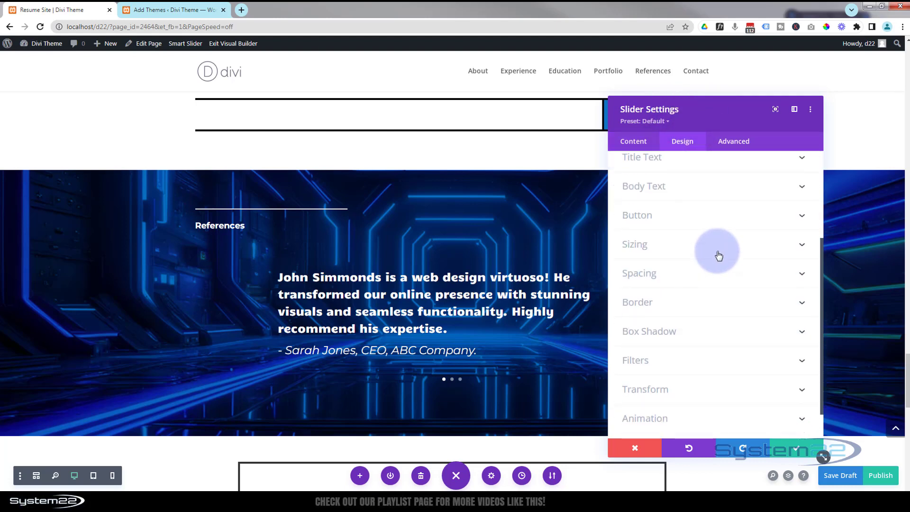
left_click(697, 379)
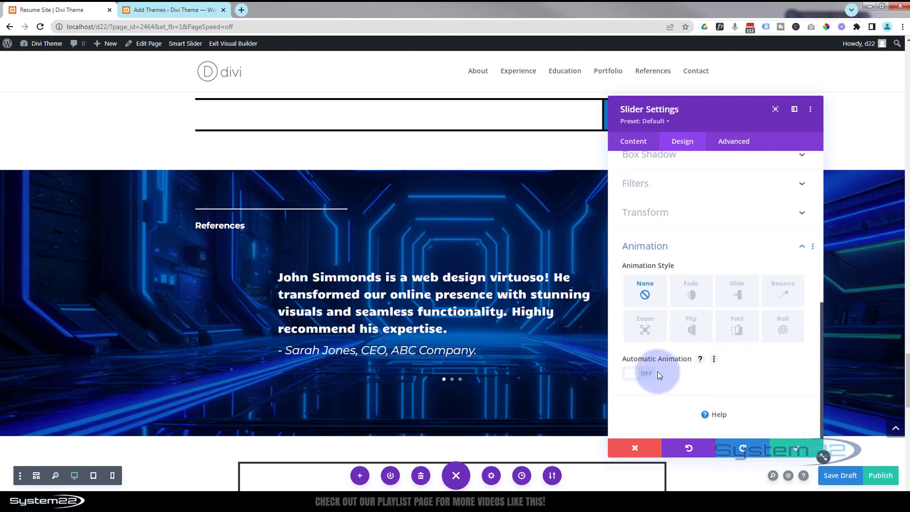
left_click(644, 377)
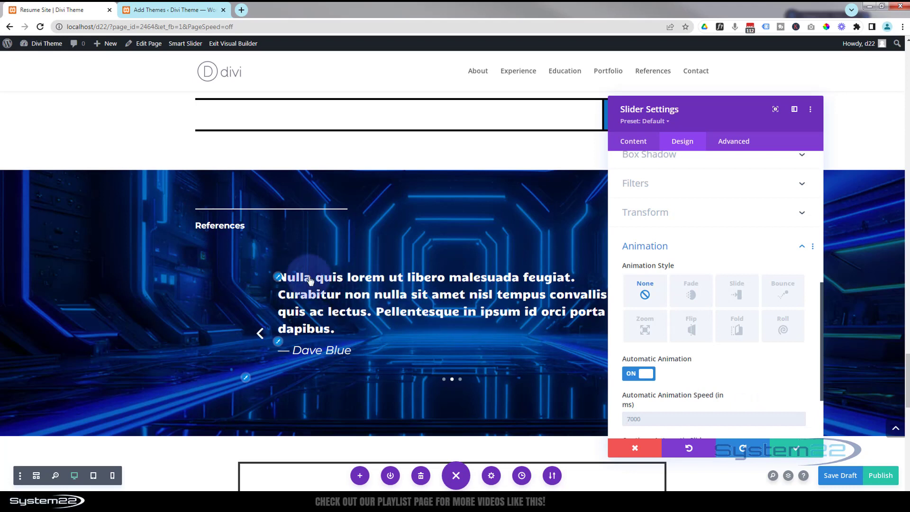
left_click(784, 450)
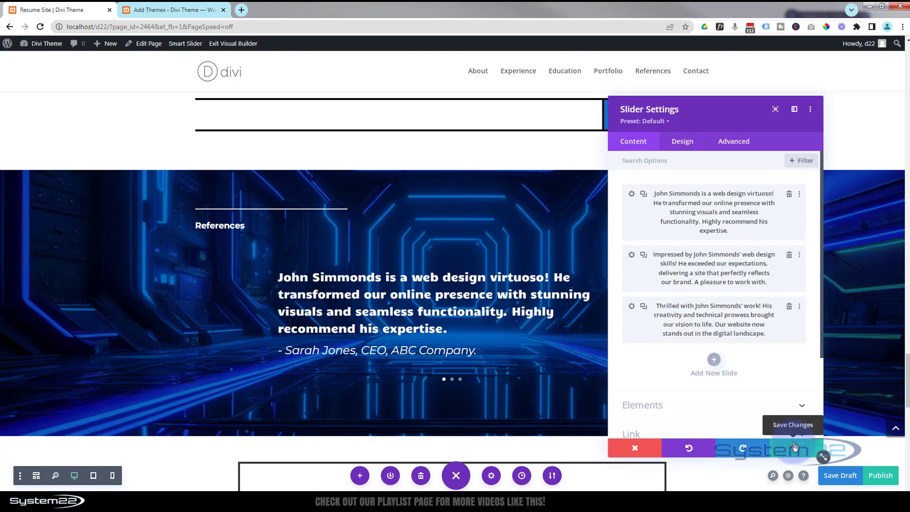
left_click(784, 447)
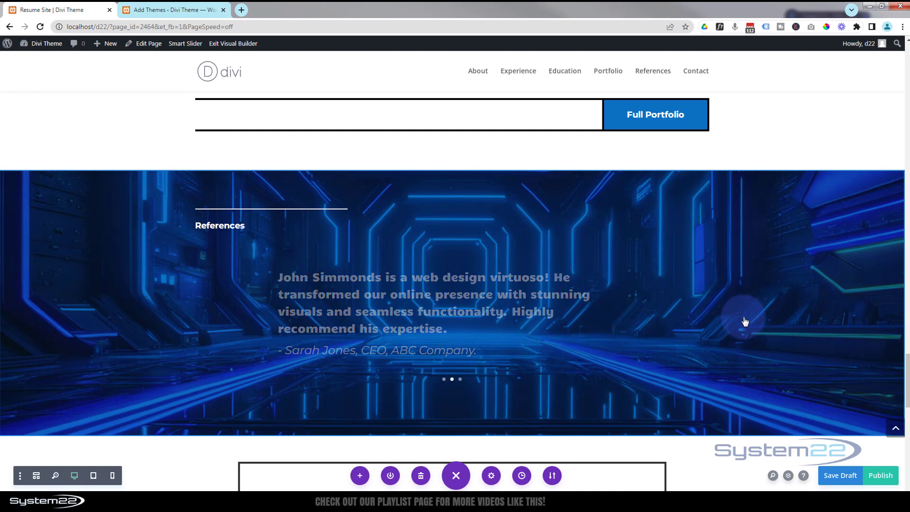
Open the contact form module's settings.
scroll(745, 322, "down", 2)
scroll(744, 321, "down", 5)
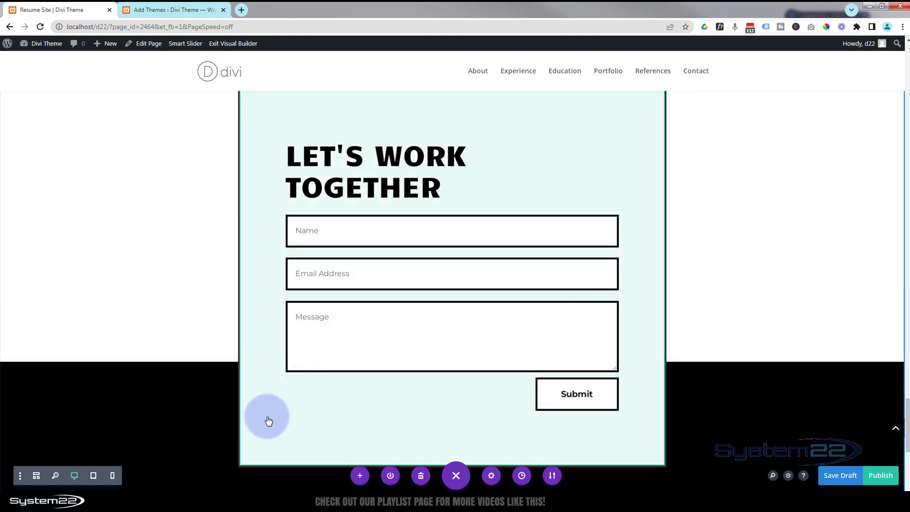
scroll(265, 412, "up", 2)
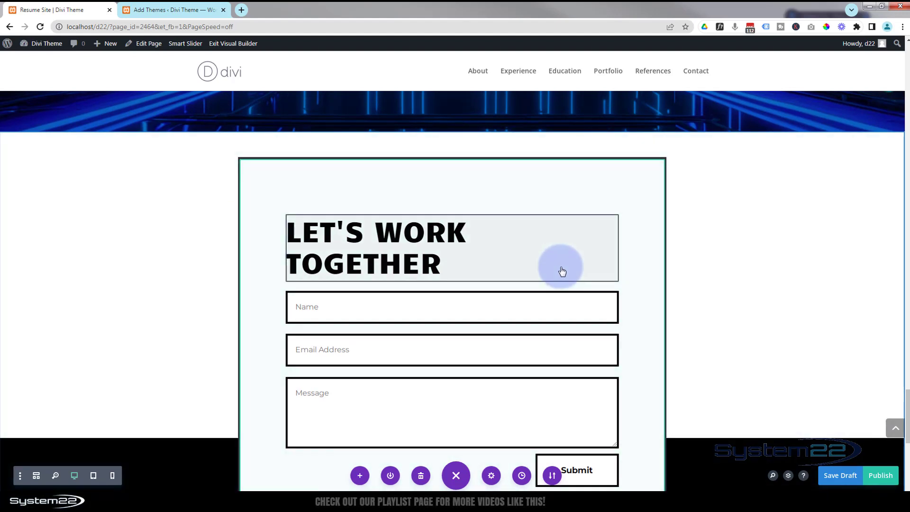
left_click(626, 281)
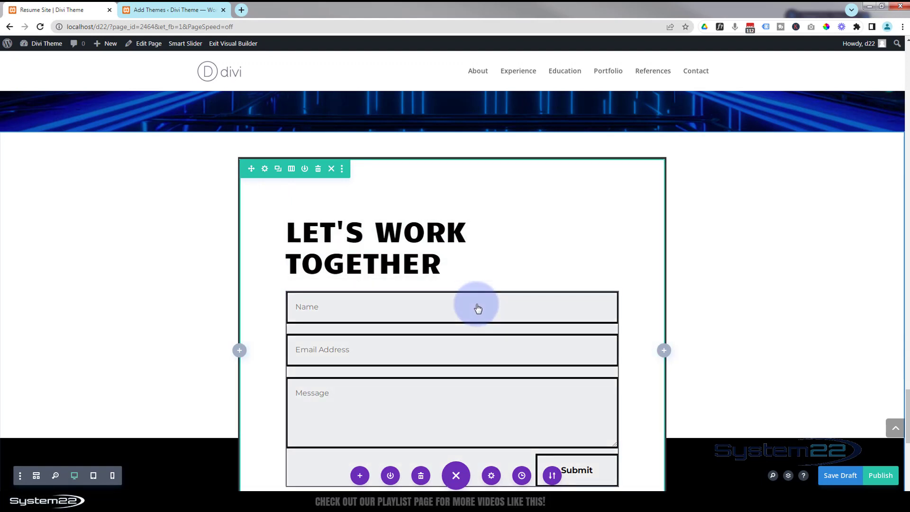
left_click(478, 309)
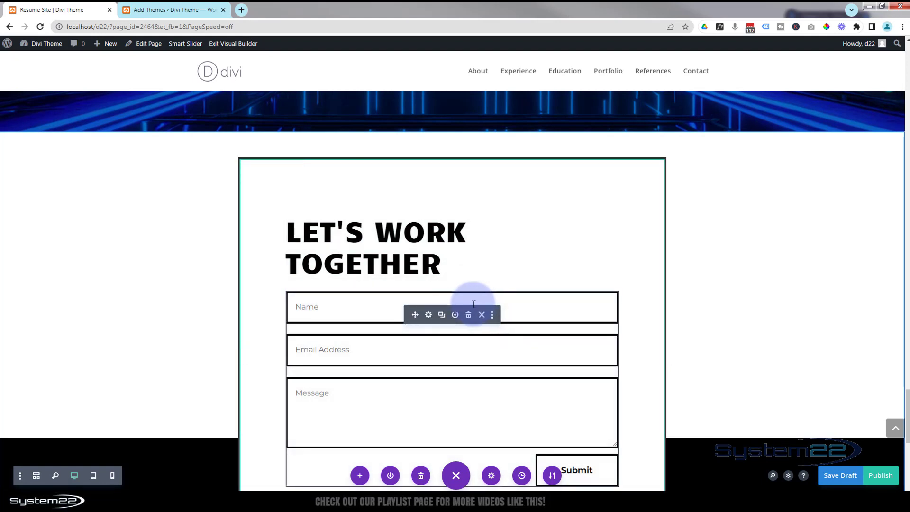
left_click(429, 315)
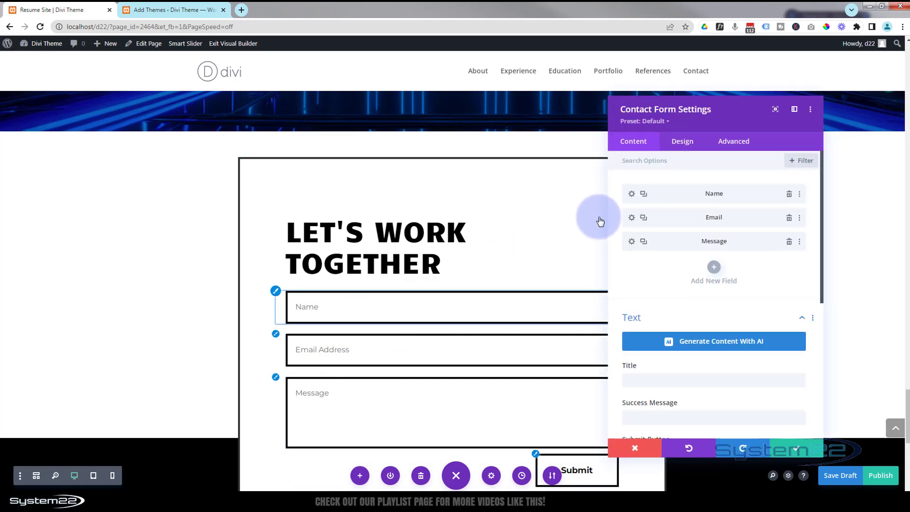
left_click(622, 141)
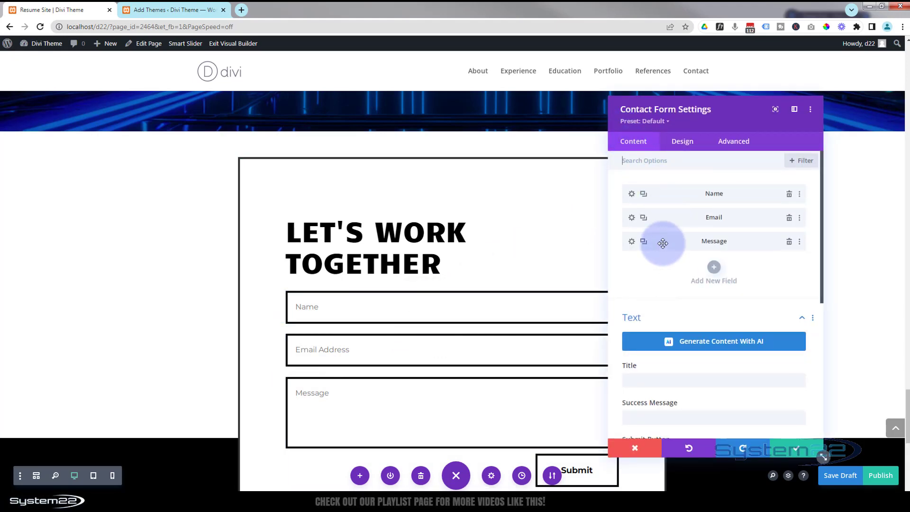
left_click(713, 269)
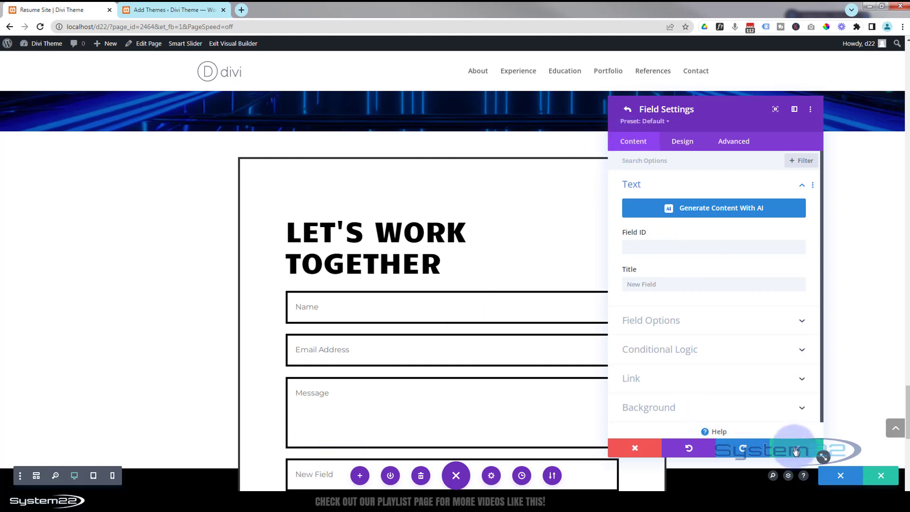
left_click(796, 449)
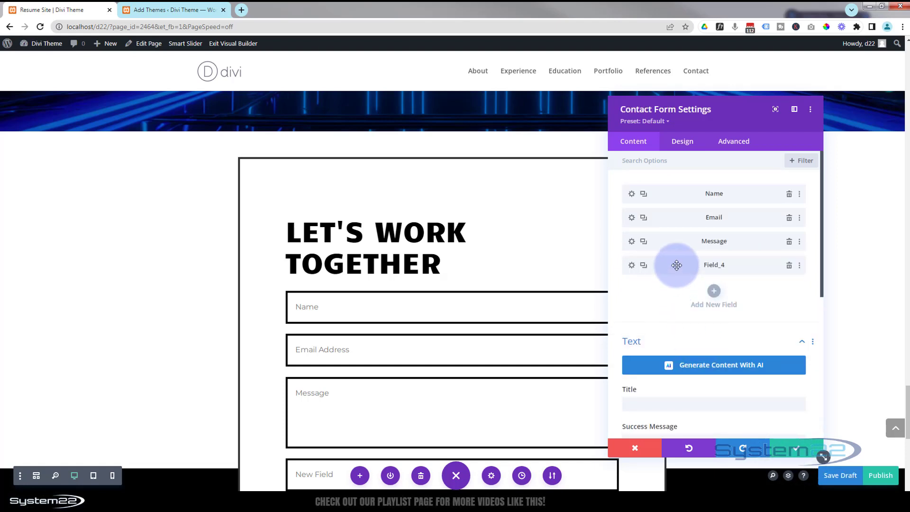
left_click_drag(677, 265, 675, 216)
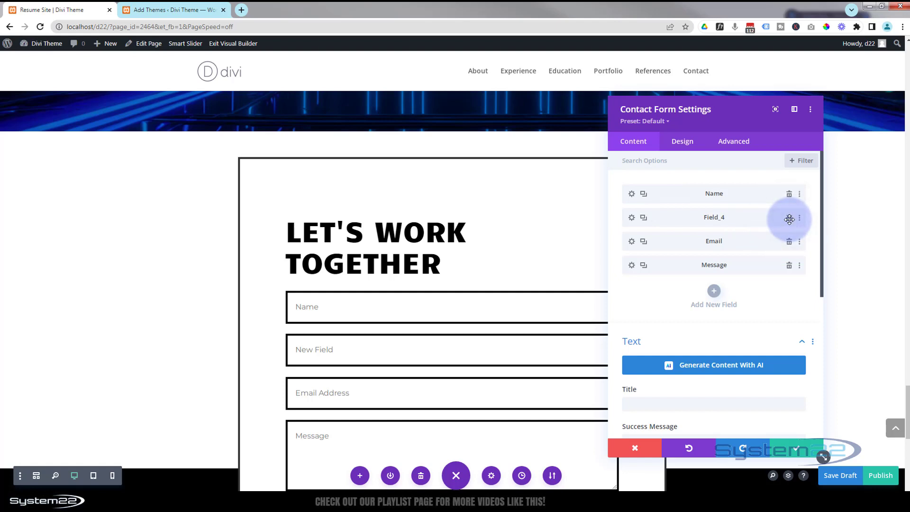
left_click(789, 220)
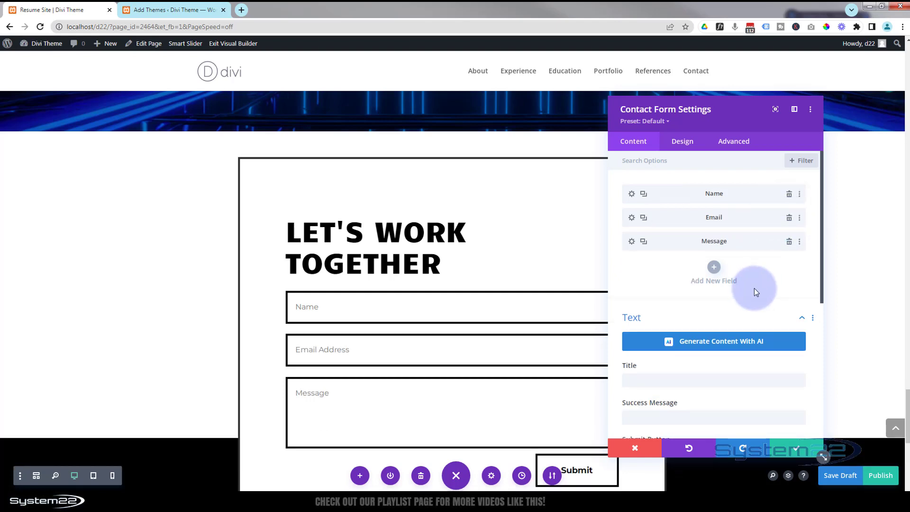
Set the contact form's success message to "Message sent!" and its submit button text to "Reach out!".
scroll(755, 288, "down", 3)
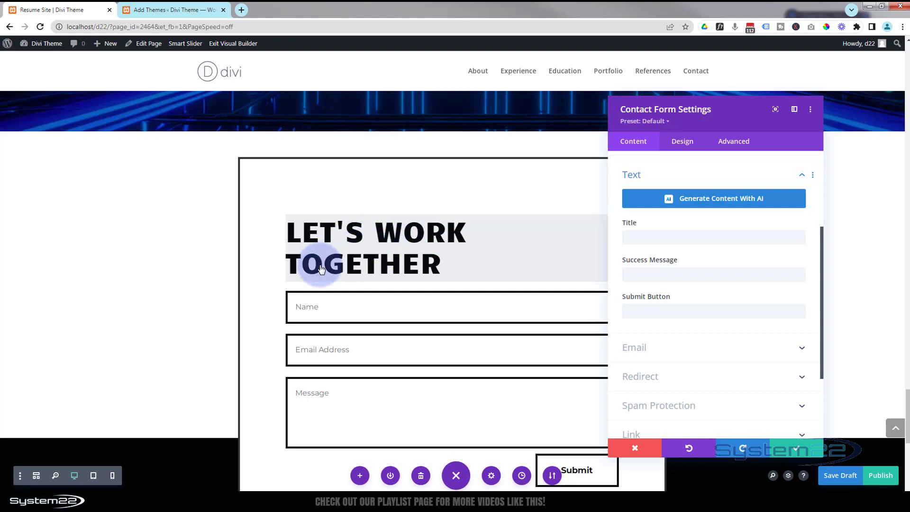
left_click(640, 275)
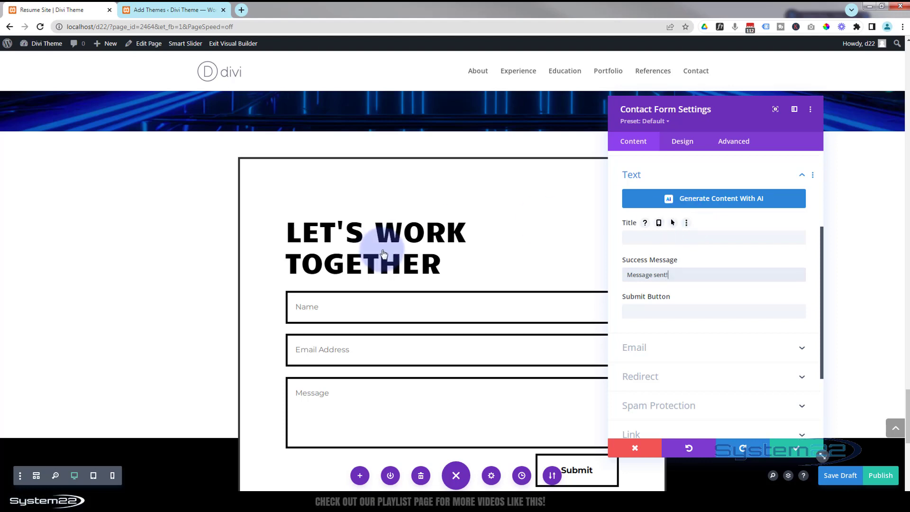
scroll(386, 251, "down", 3)
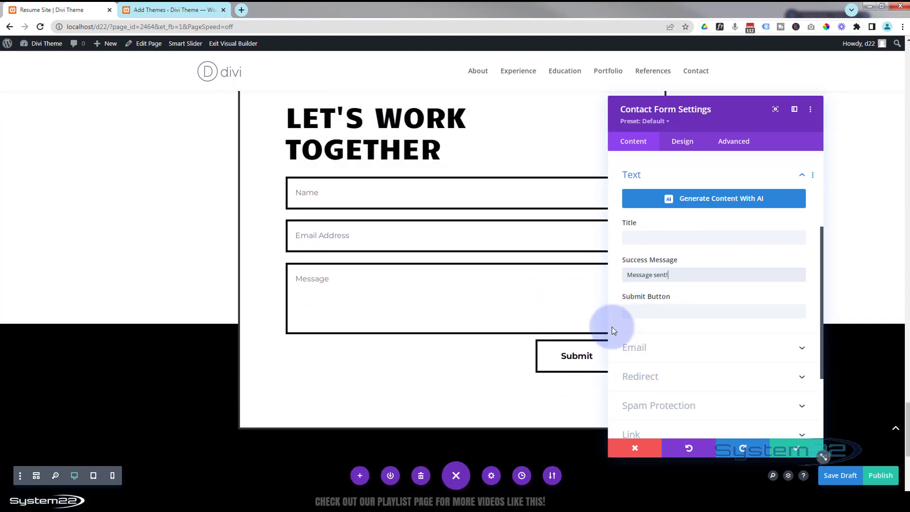
left_click_drag(725, 120, 788, 92)
left_click(683, 289)
type("Reach o")
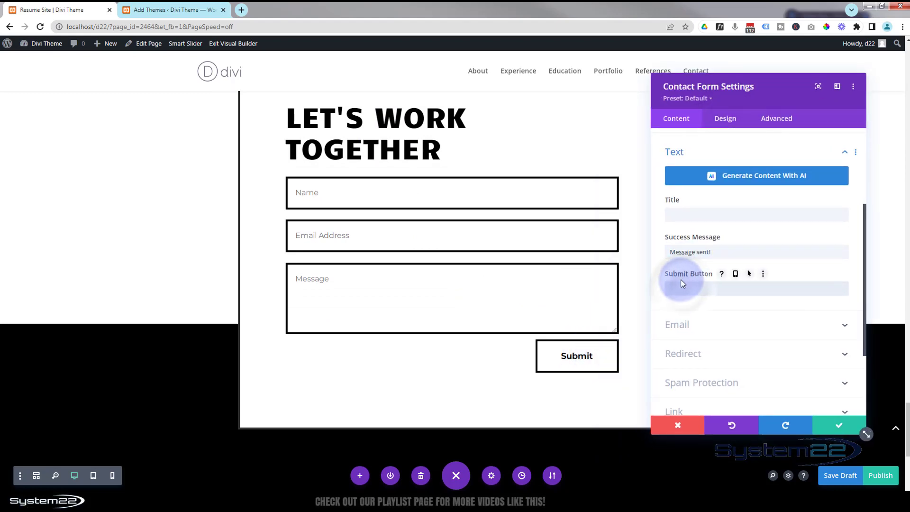
type("u")
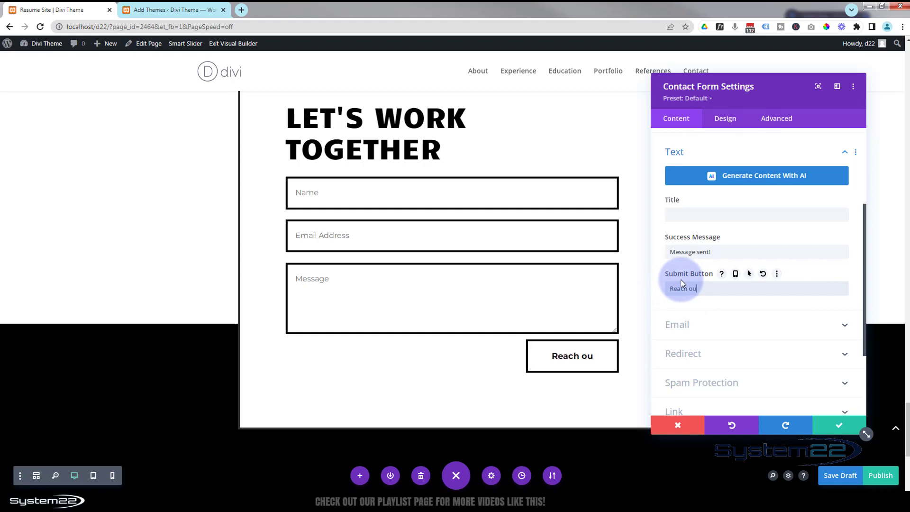
type("t!")
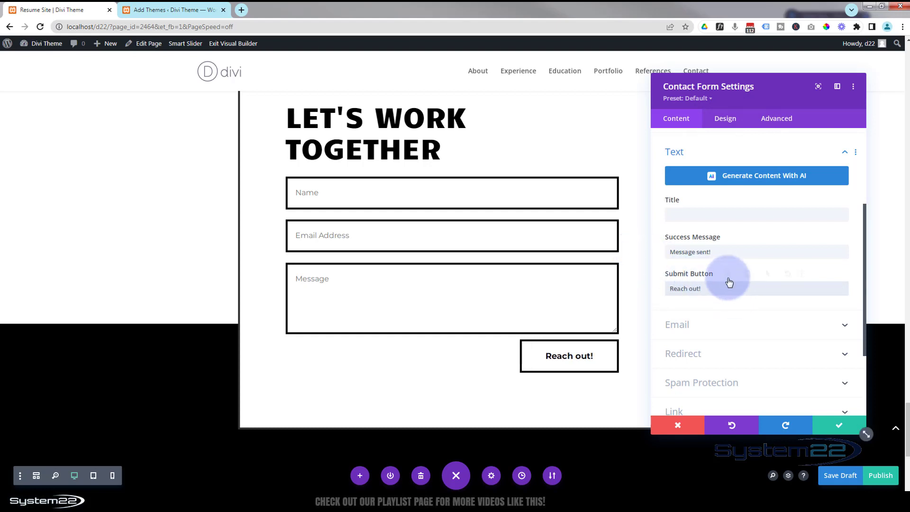
Enter the recipient e-mail address in the contact form's Email settings.
scroll(728, 281, "down", 2)
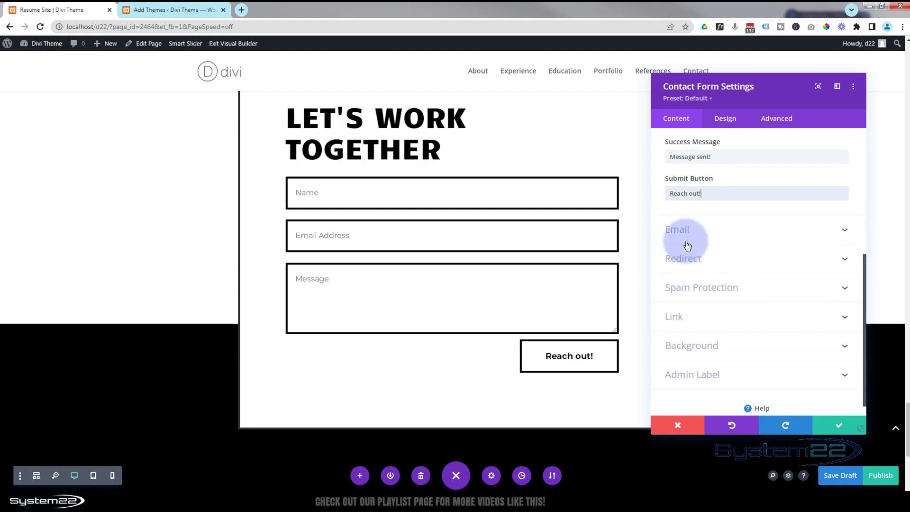
left_click(701, 240)
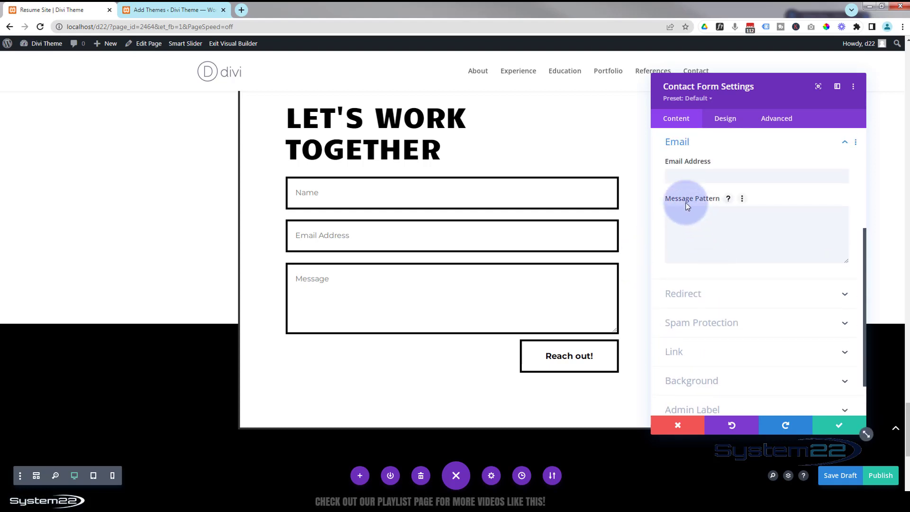
left_click(683, 175)
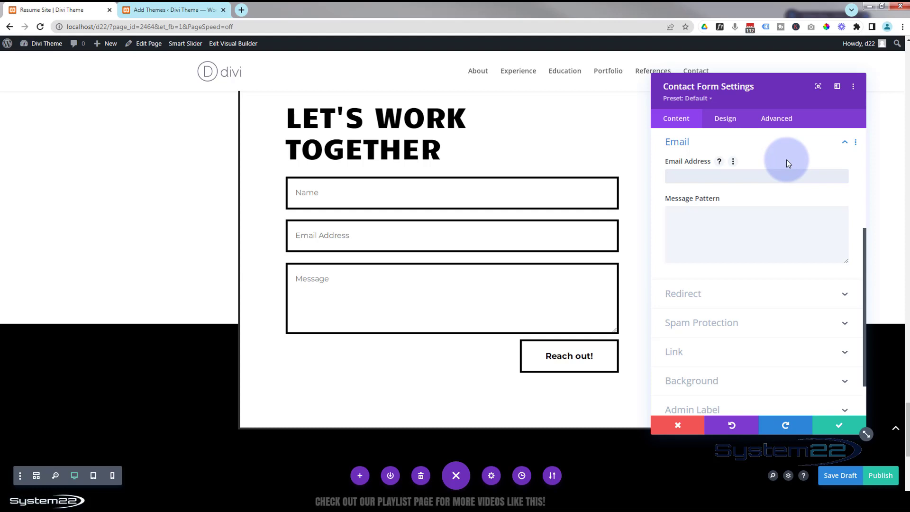
type("me@myemail.com")
left_click(667, 211)
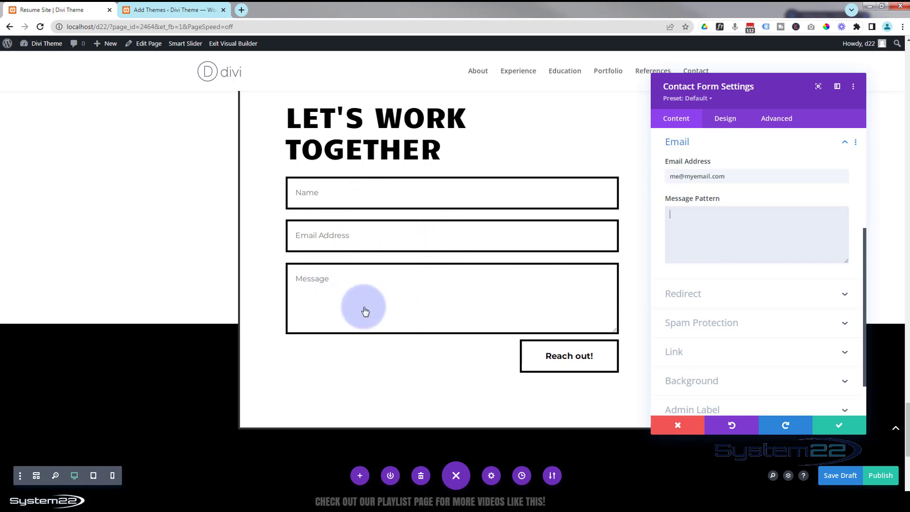
left_click(739, 292)
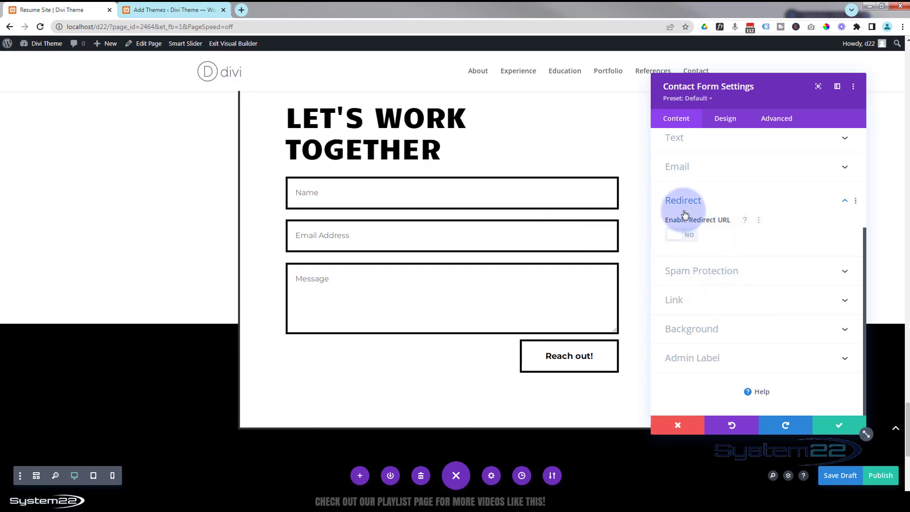
left_click(689, 240)
left_click(681, 273)
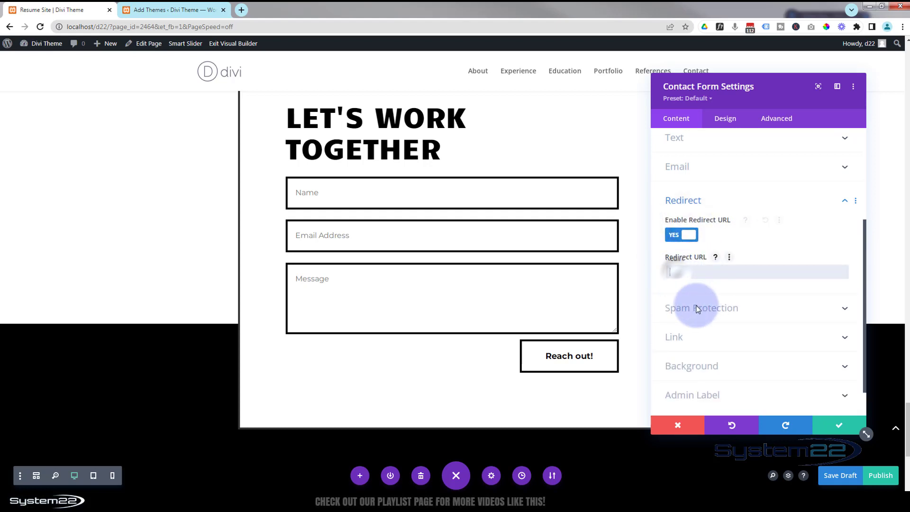
left_click(673, 236)
left_click(673, 235)
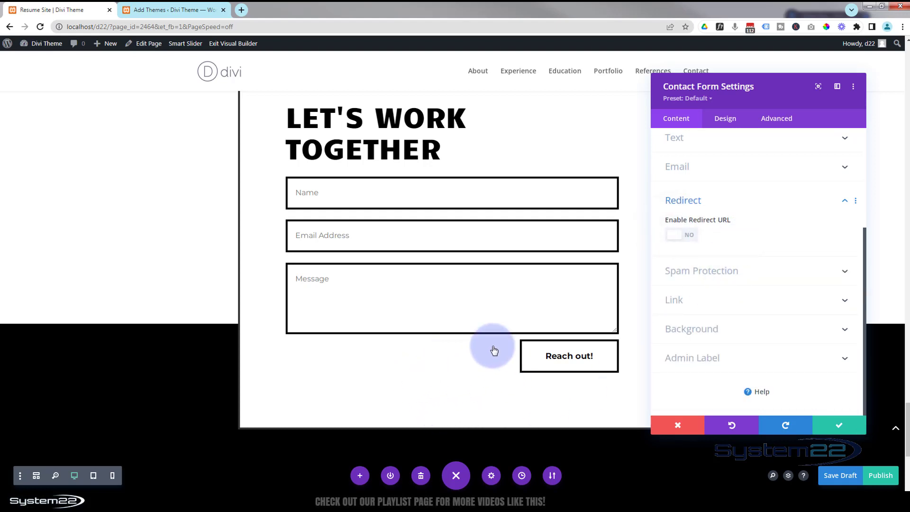
left_click(749, 273)
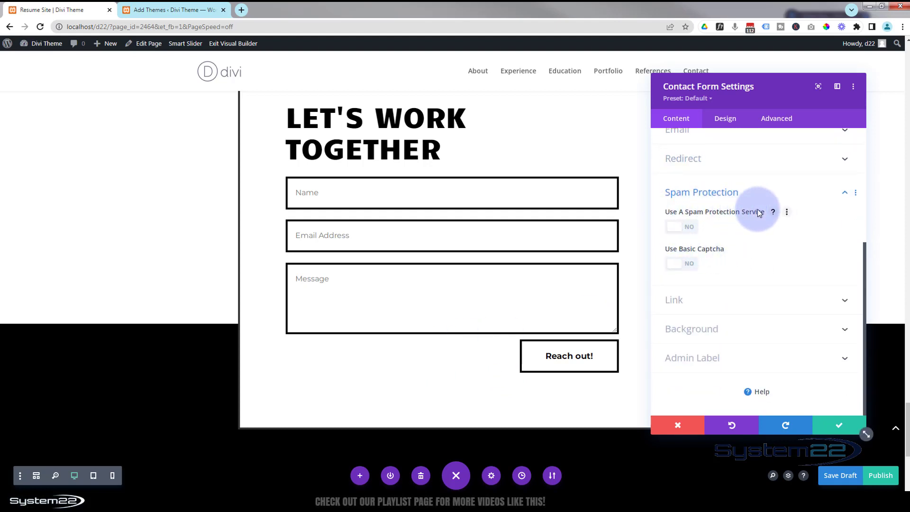
left_click(692, 264)
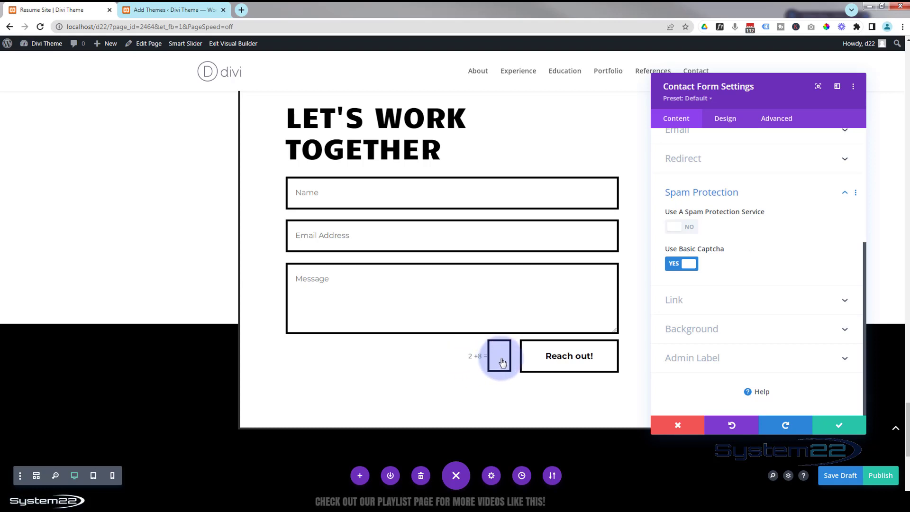
left_click(678, 265)
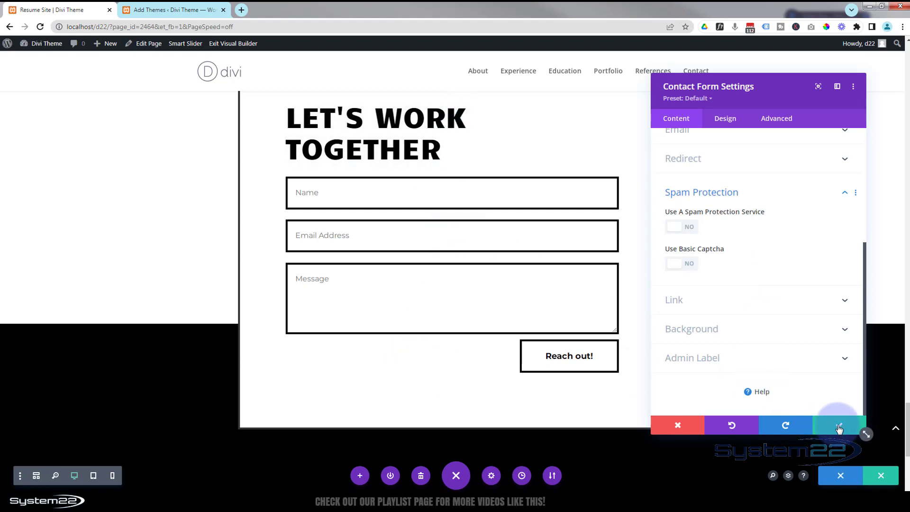
Save the contact form settings and open the footer e-mail text module's settings.
left_click(839, 427)
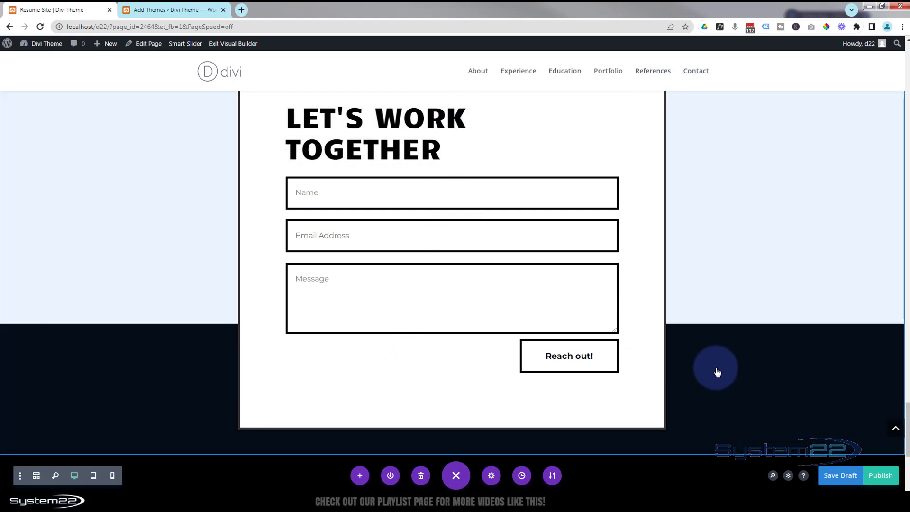
scroll(717, 372, "down", 2)
scroll(717, 372, "down", 3)
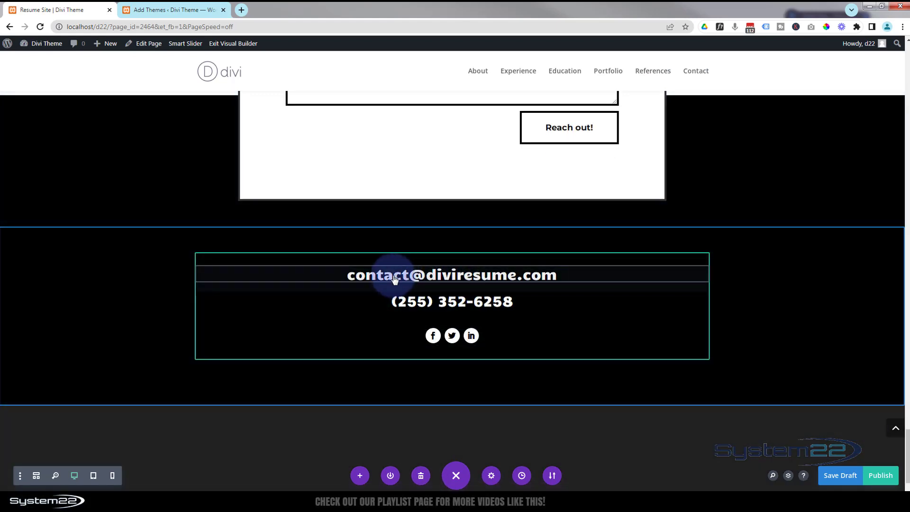
mouse_move(396, 281)
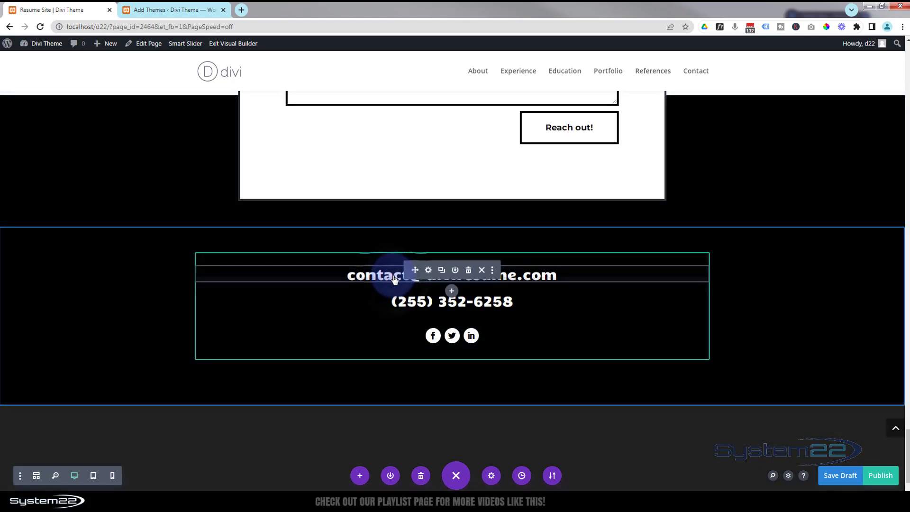
left_click(430, 271)
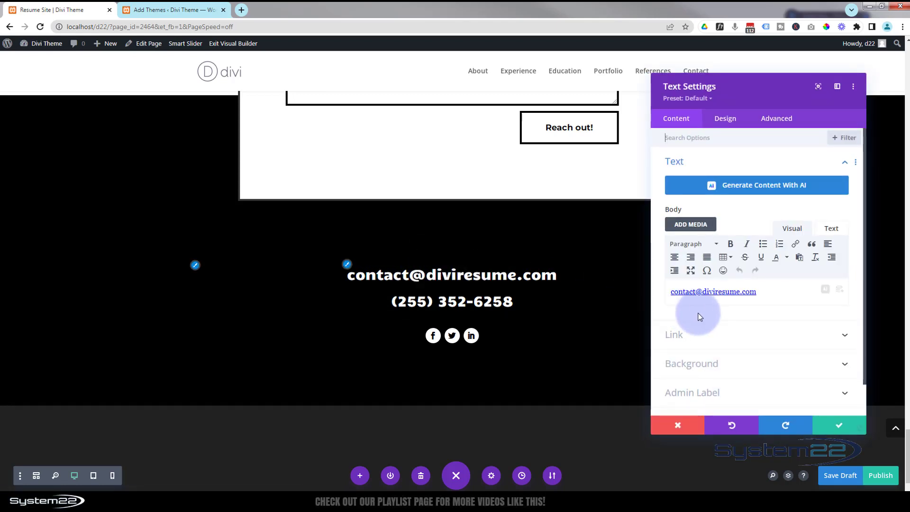
Replace the footer e-mail text with the contact's own e-mail address.
left_click_drag(695, 292, 658, 297)
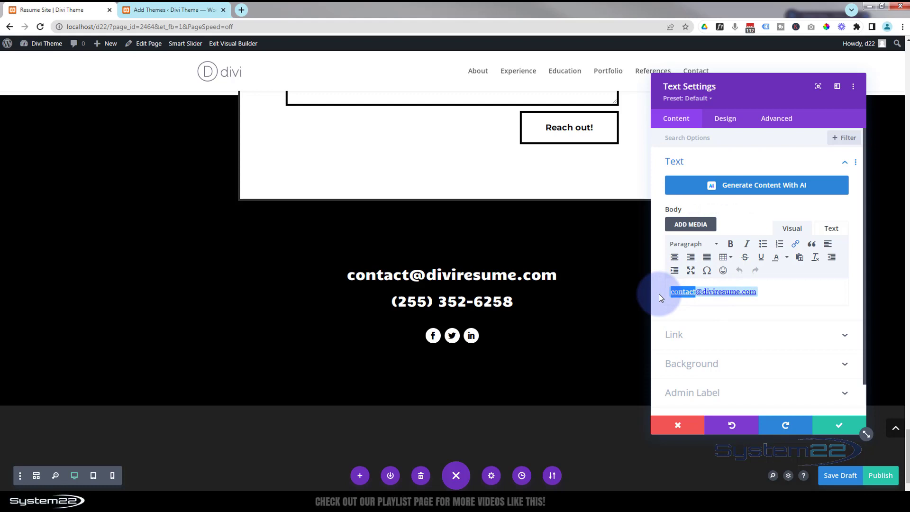
type("john")
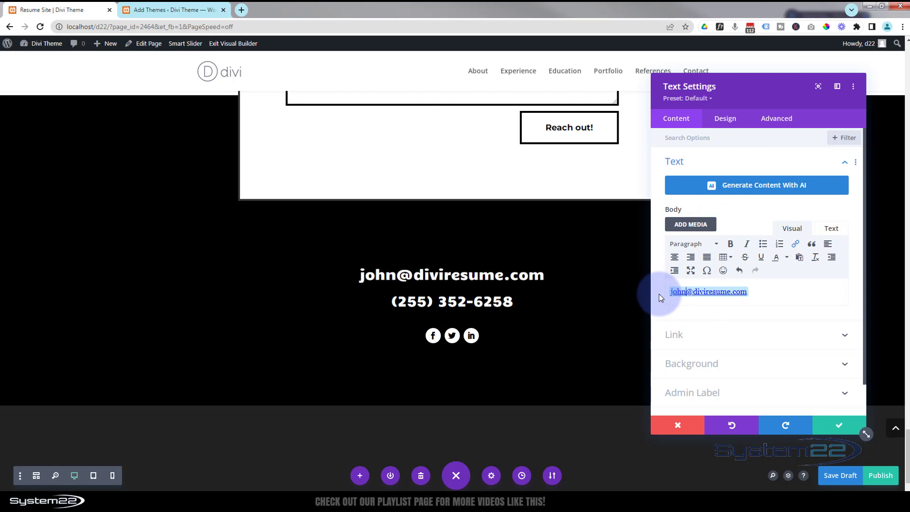
double_click(698, 291)
type("sdes")
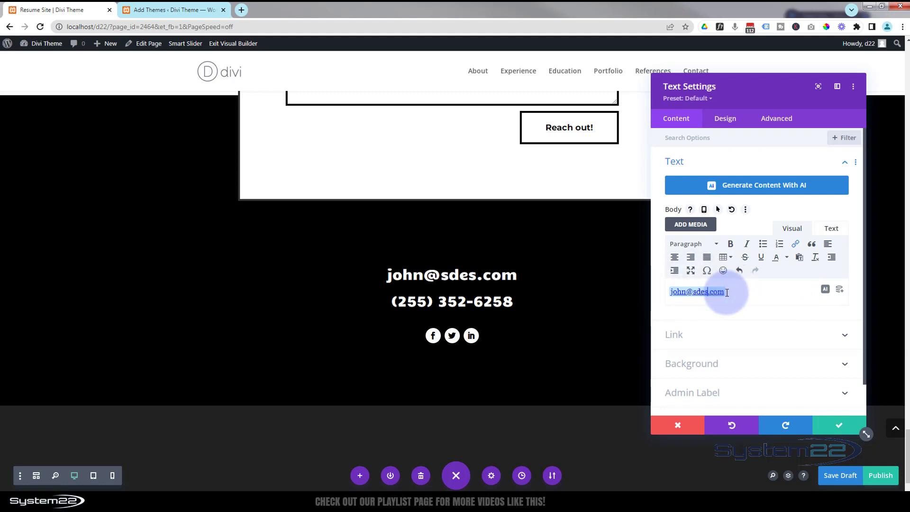
type("ign")
Select the e-mail text, confirm its mailto link settings, and save the text module.
left_click_drag(740, 291, 659, 296)
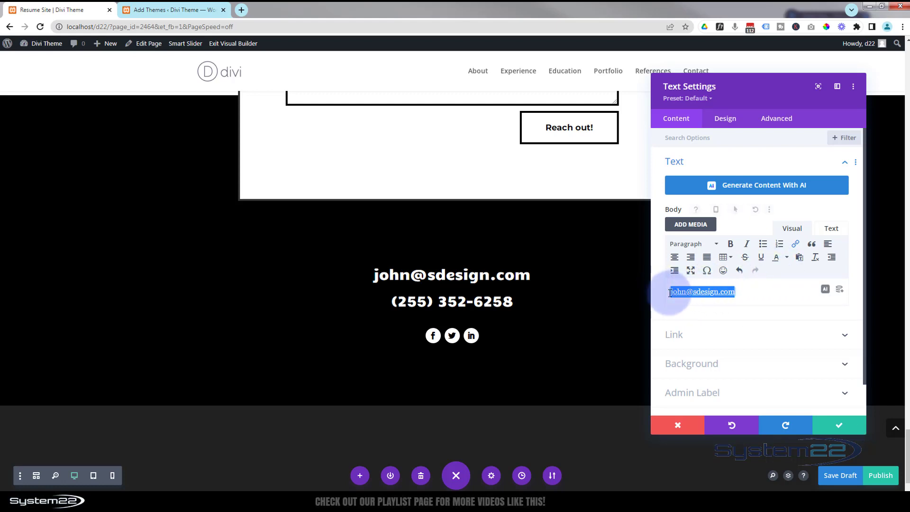
left_click(796, 247)
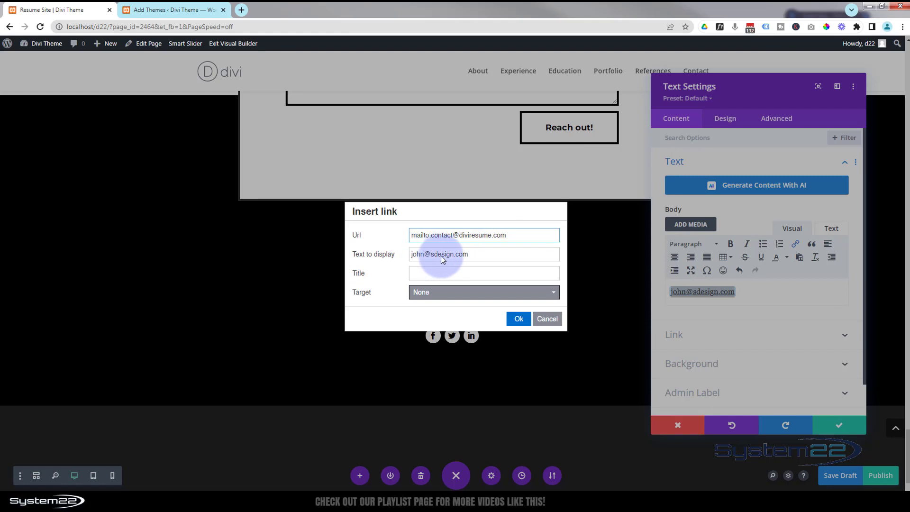
left_click(518, 319)
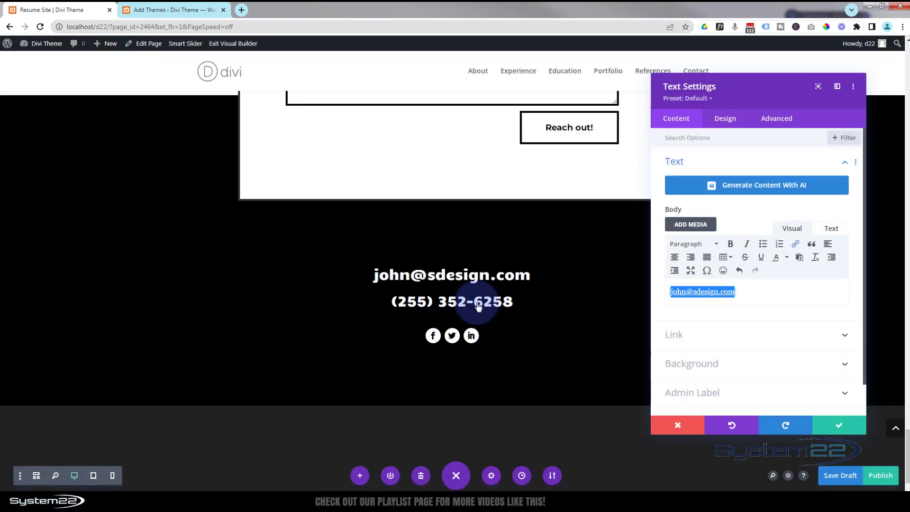
left_click(840, 428)
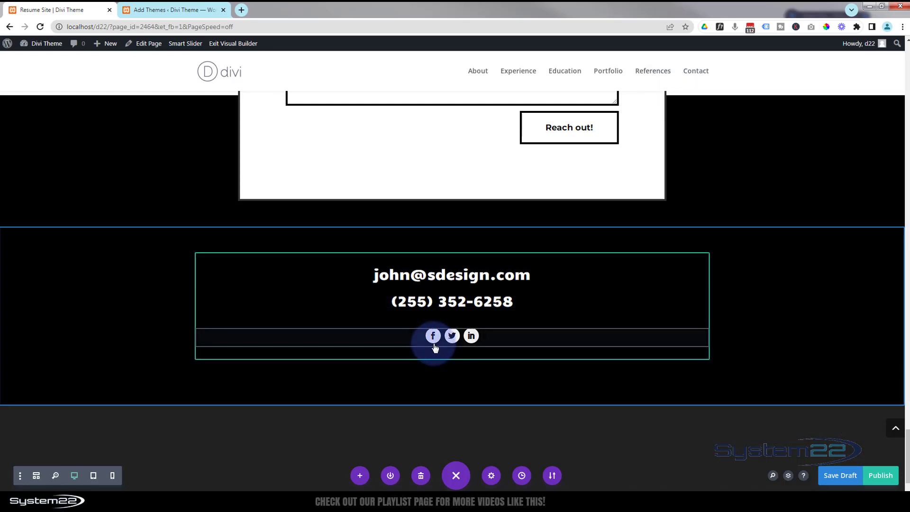
Open the footer social media follow module's settings and close them again.
mouse_move(434, 339)
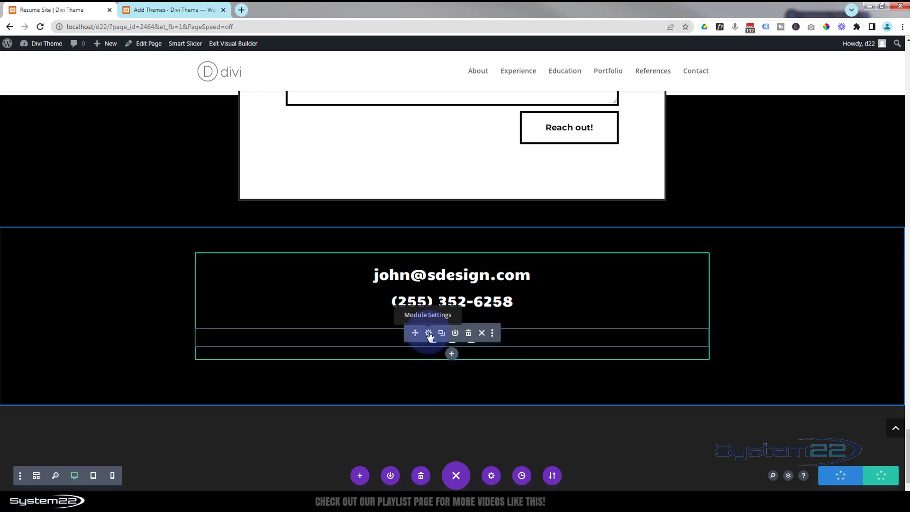
left_click(429, 334)
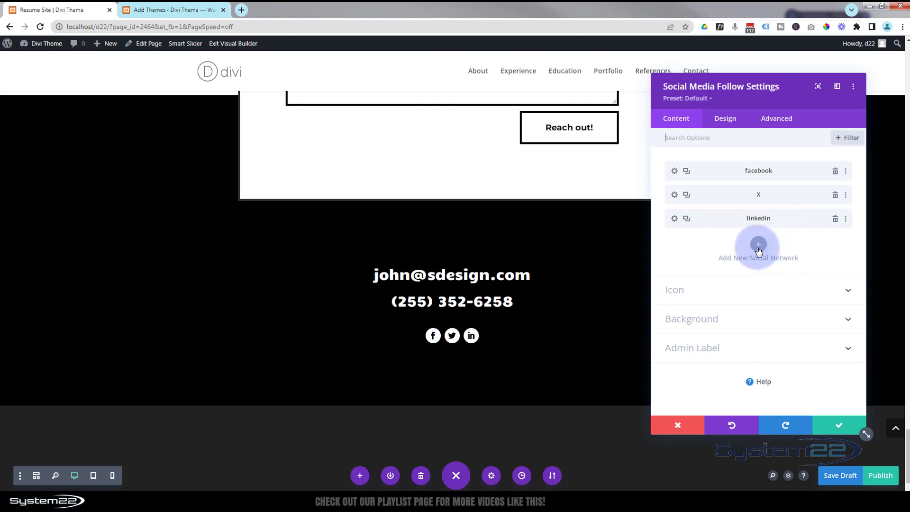
left_click(832, 425)
Set the CSS ID of the contact form section to contact and save the section.
scroll(619, 364, "down", 1)
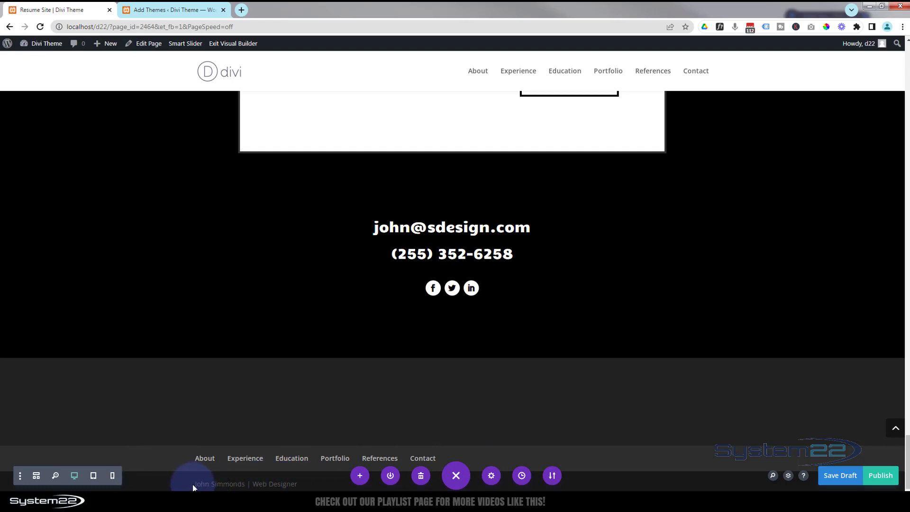
scroll(479, 425, "up", 7)
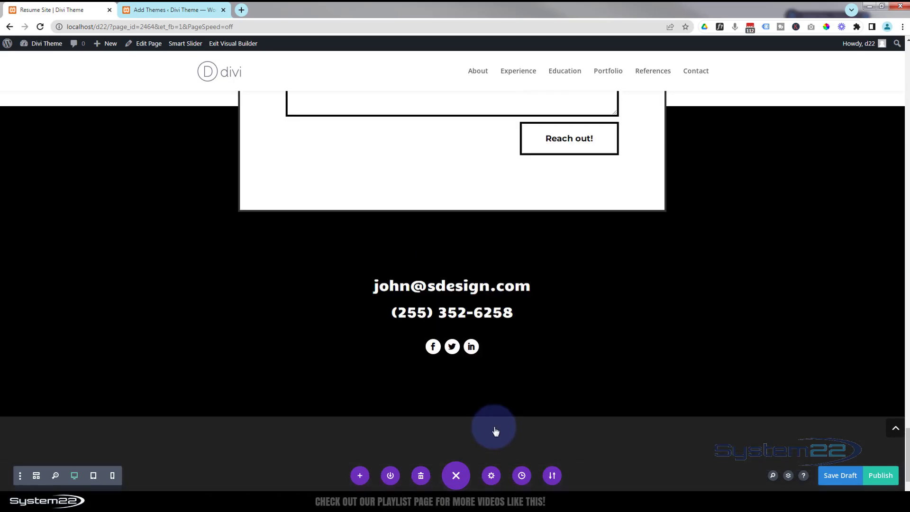
scroll(496, 431, "up", 8)
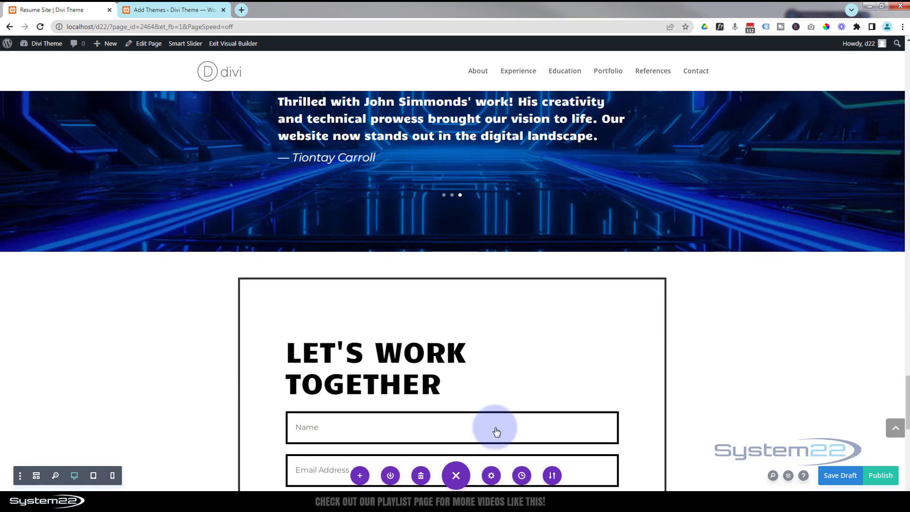
scroll(497, 432, "up", 4)
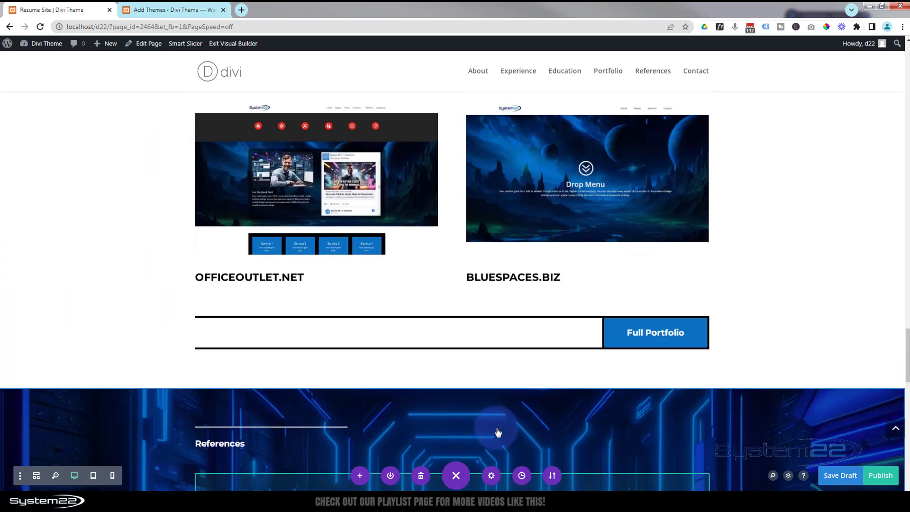
scroll(496, 428, "down", 6)
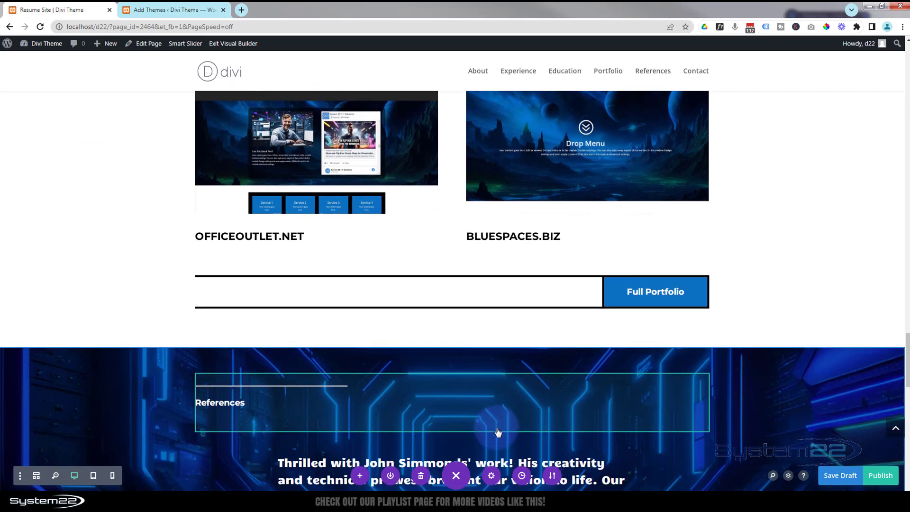
scroll(497, 432, "down", 3)
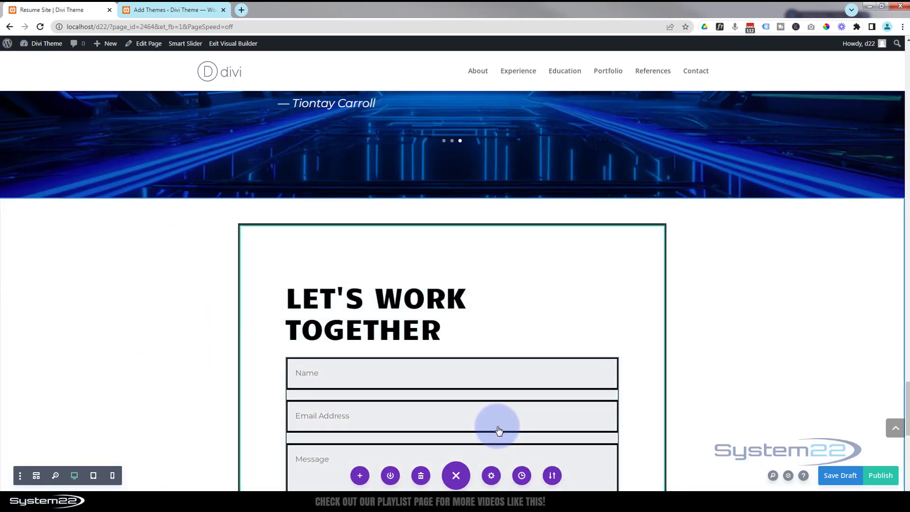
scroll(497, 429, "down", 1)
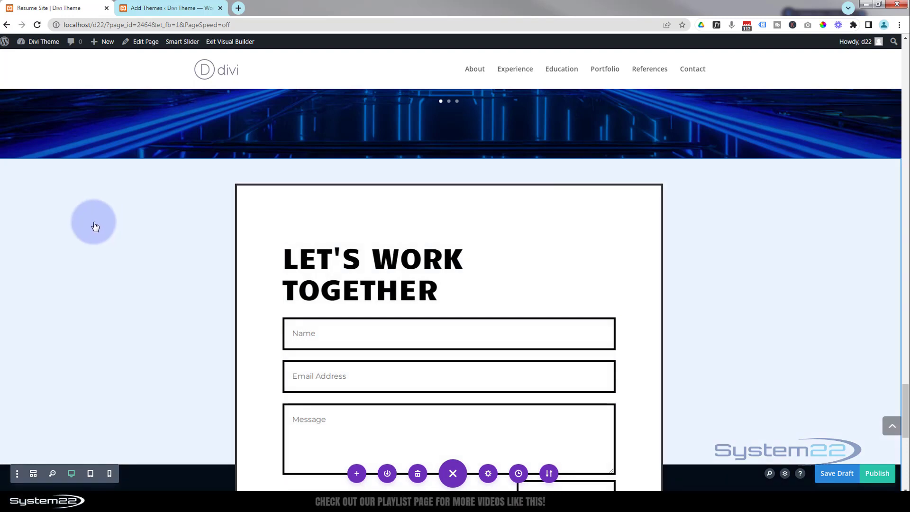
left_click(92, 227)
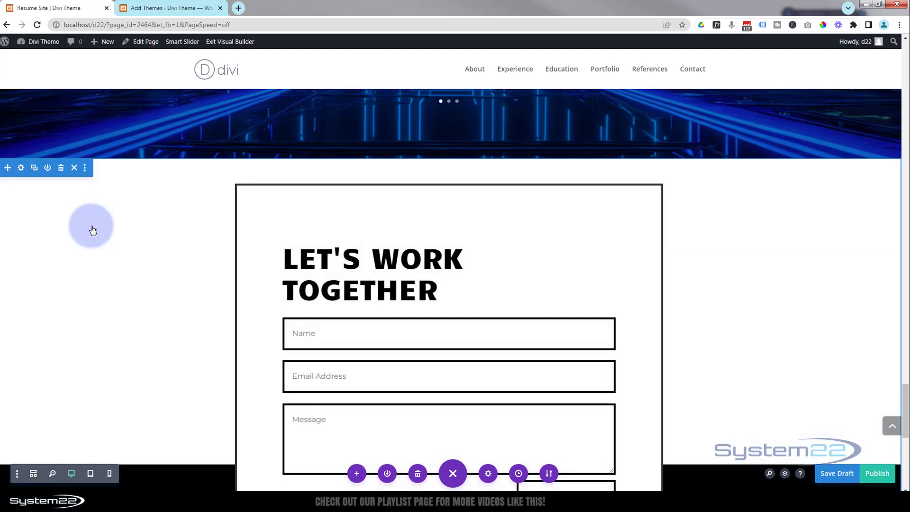
left_click(19, 168)
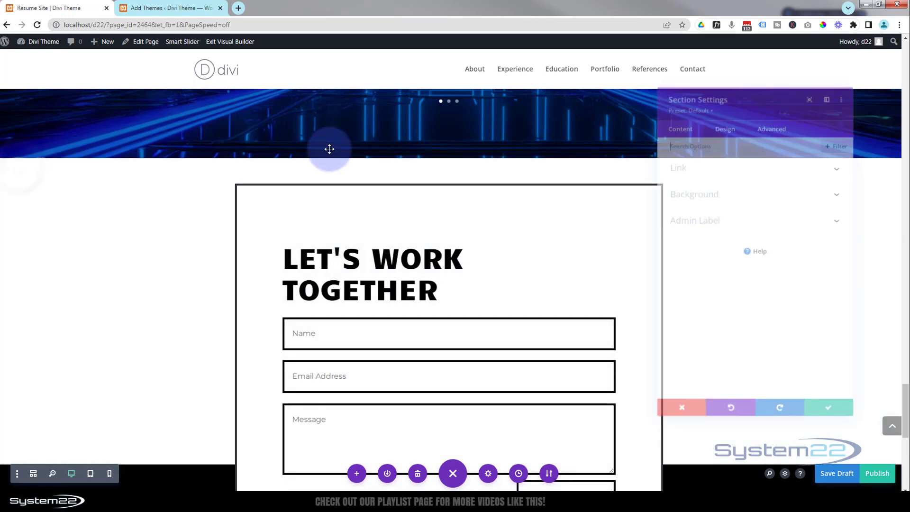
left_click(775, 118)
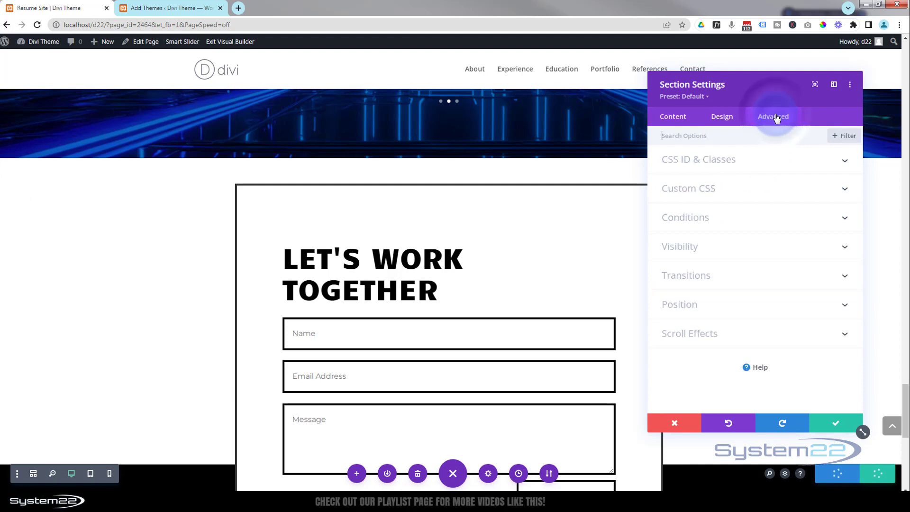
left_click(774, 165)
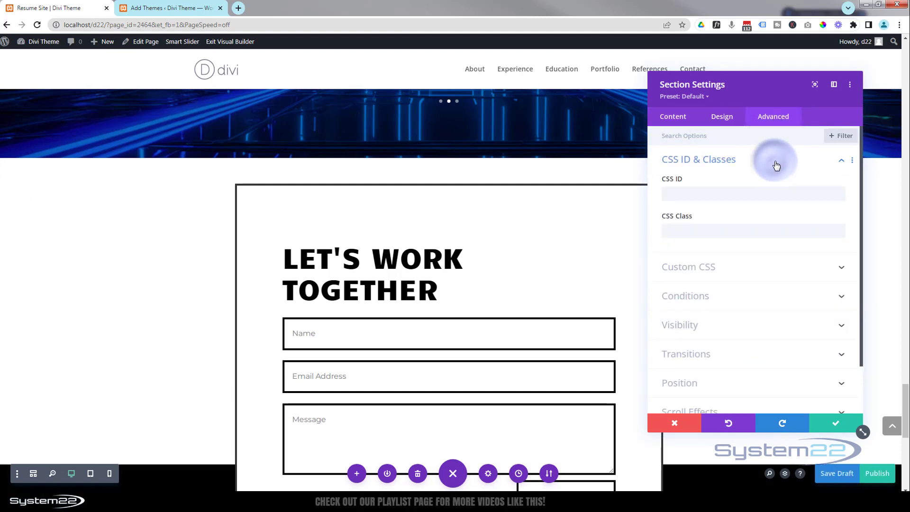
left_click(690, 194)
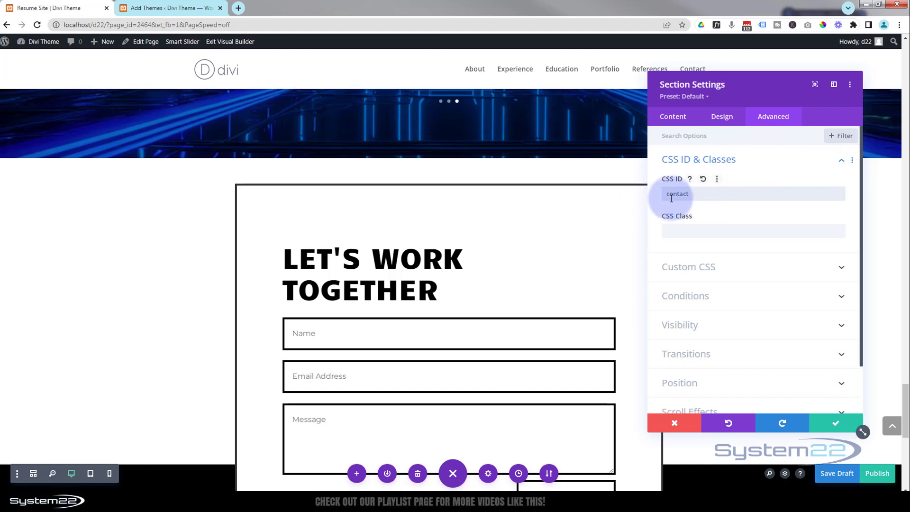
left_click(836, 425)
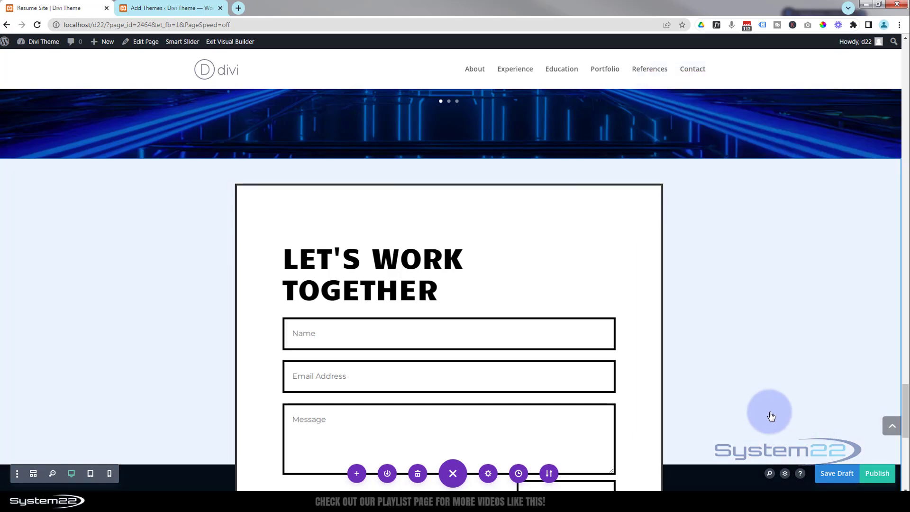
Set the CSS ID of the References section to ref and save the section.
scroll(769, 416, "up", 2)
scroll(770, 416, "up", 5)
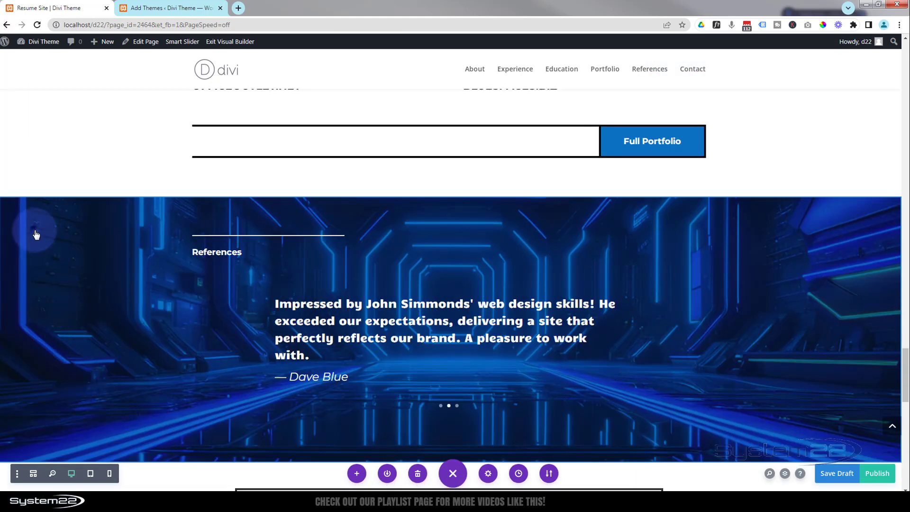
mouse_move(35, 235)
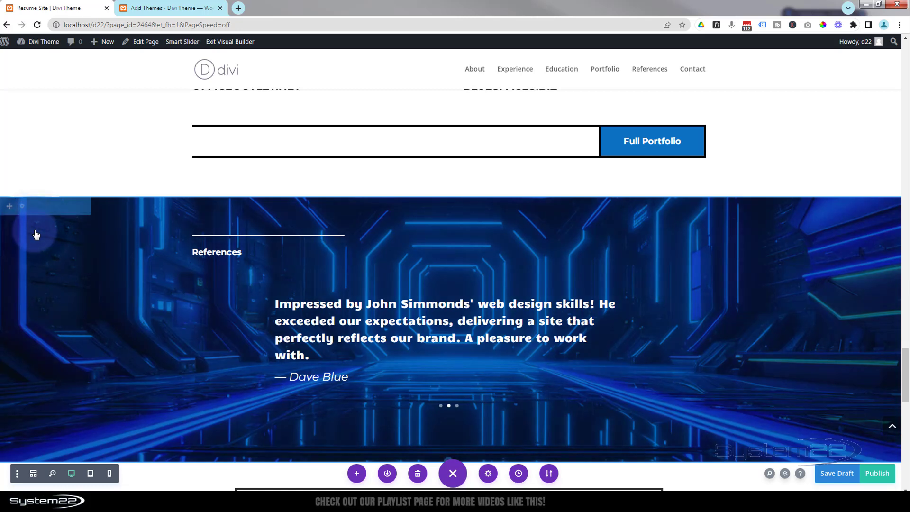
left_click(21, 207)
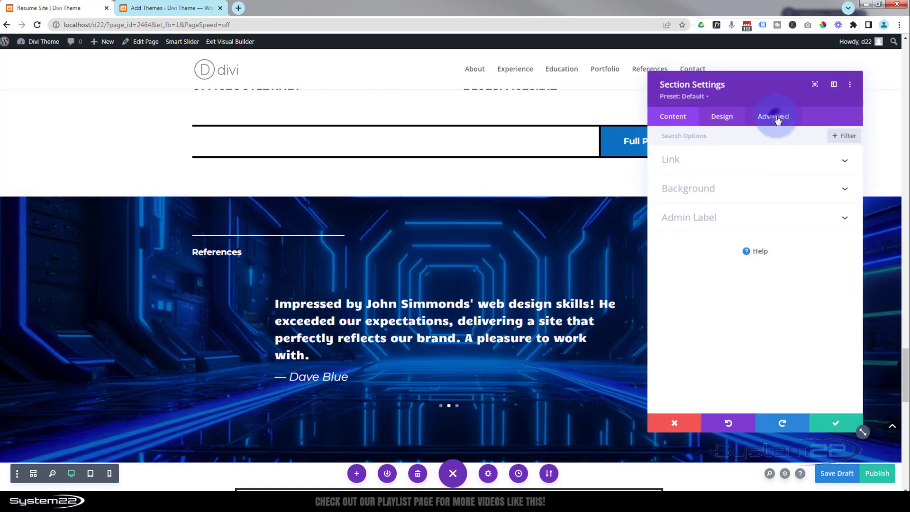
left_click(777, 120)
left_click(689, 195)
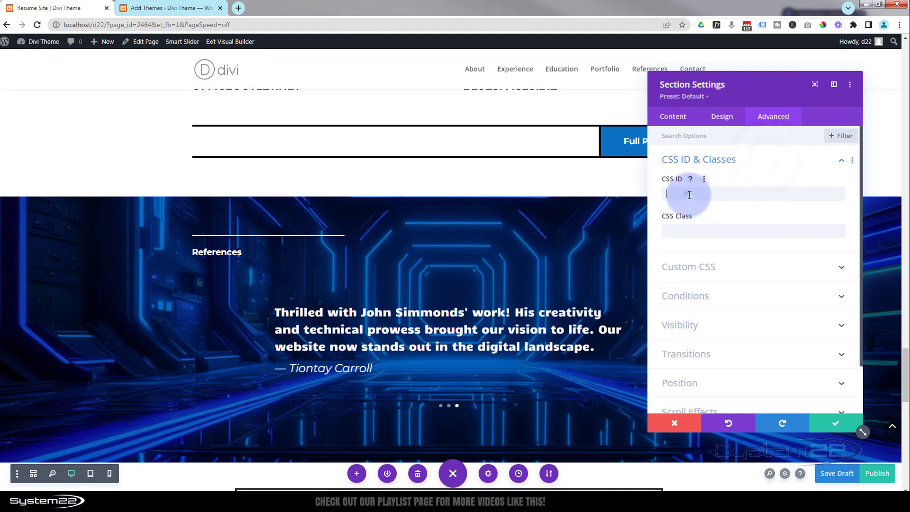
type("r")
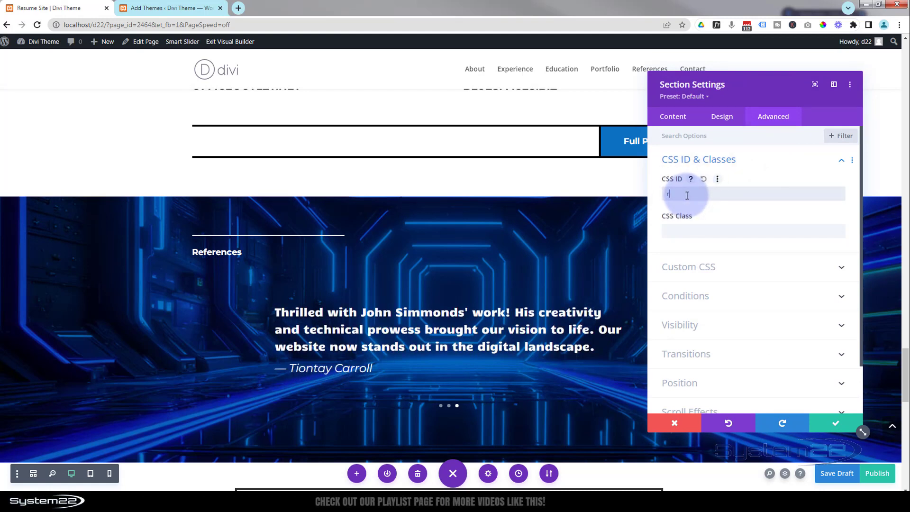
type("ef")
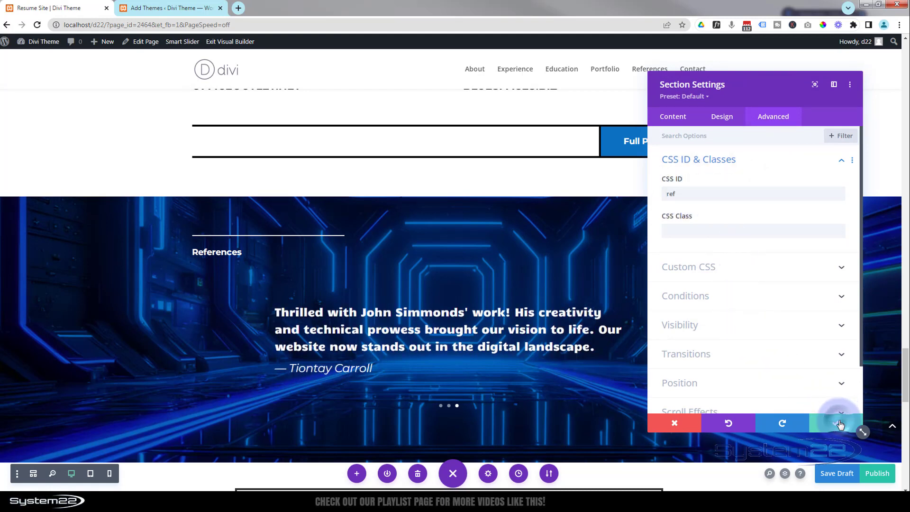
left_click(839, 423)
Scroll through the portfolio, references and contact sections to review them.
scroll(739, 412, "up", 5)
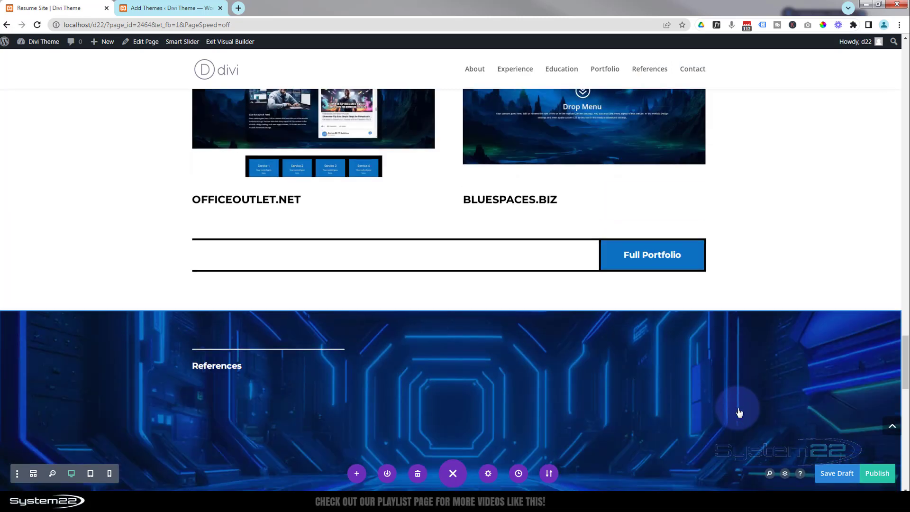
scroll(745, 403, "up", 1)
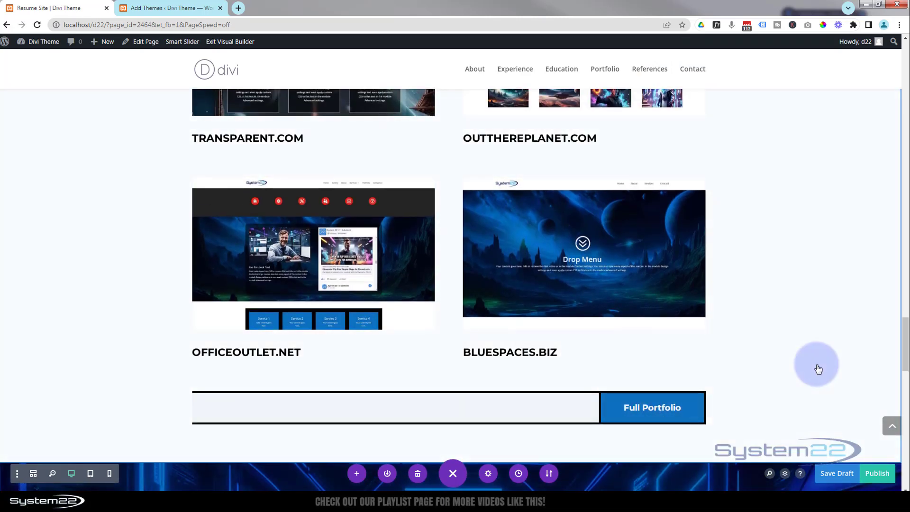
scroll(816, 368, "down", 5)
scroll(817, 369, "down", 4)
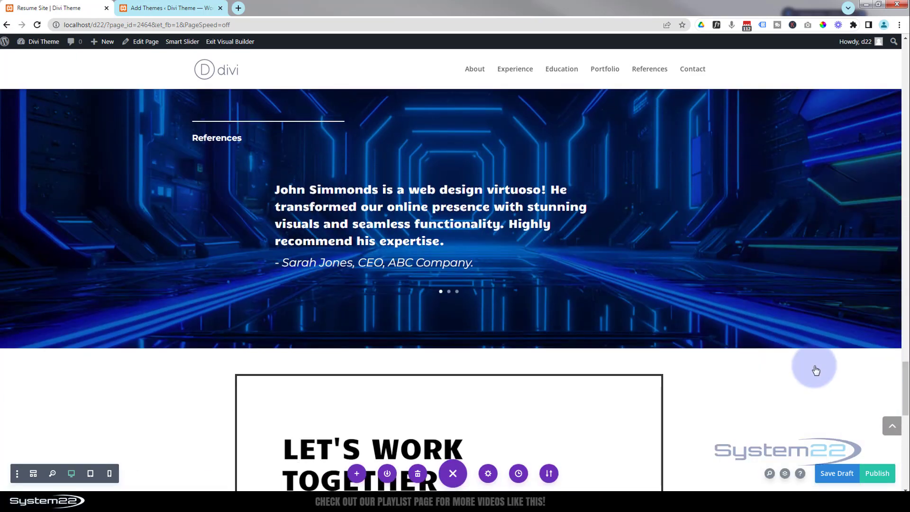
scroll(812, 371, "down", 11)
scroll(804, 374, "up", 2)
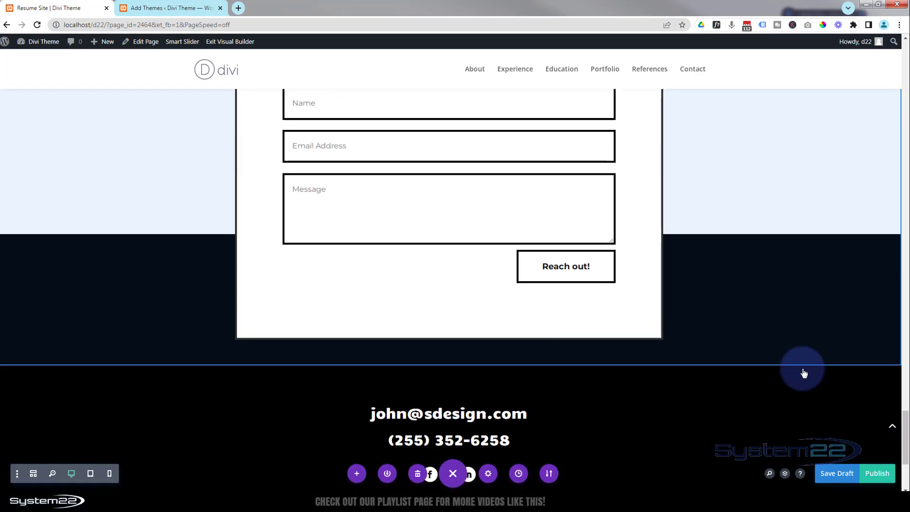
scroll(804, 374, "up", 10)
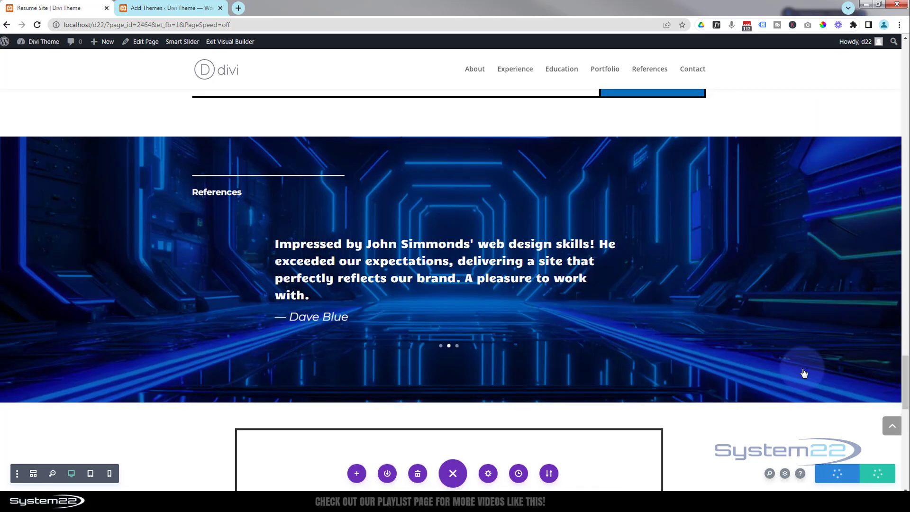
scroll(804, 374, "up", 5)
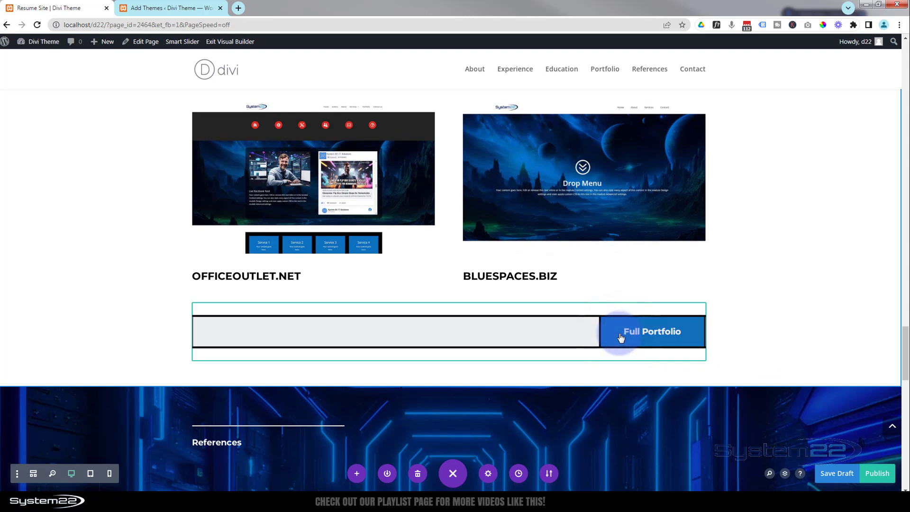
mouse_move(507, 331)
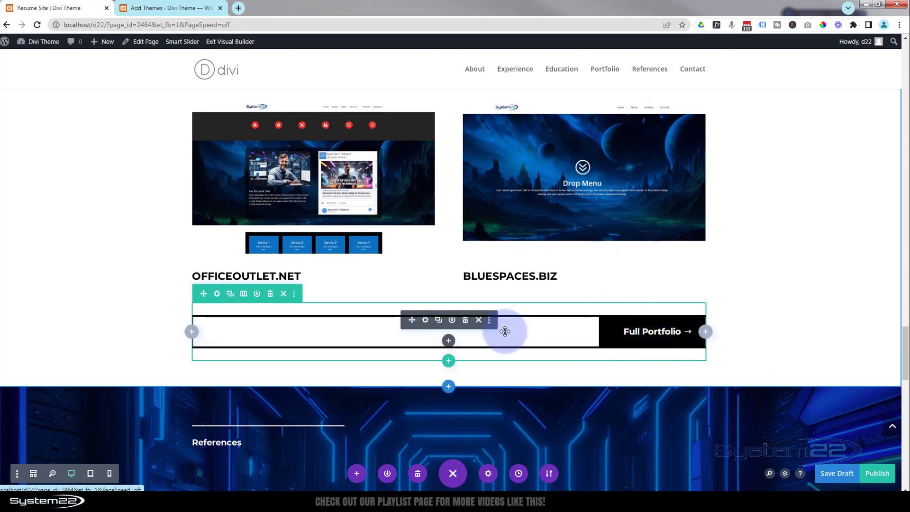
Change the portfolio section's Full Portfolio button text to More information, check its #contact link, and save the button.
left_click(425, 321)
left_click_drag(721, 222, 650, 229)
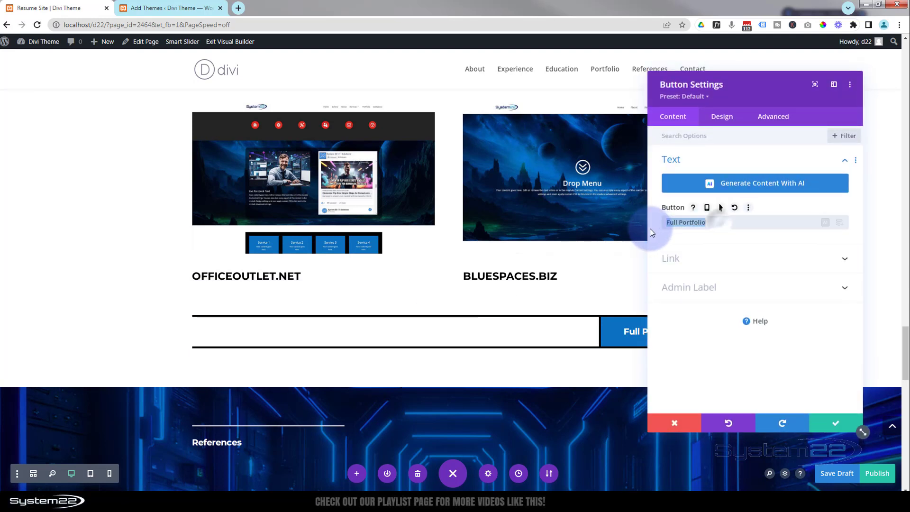
type("More information")
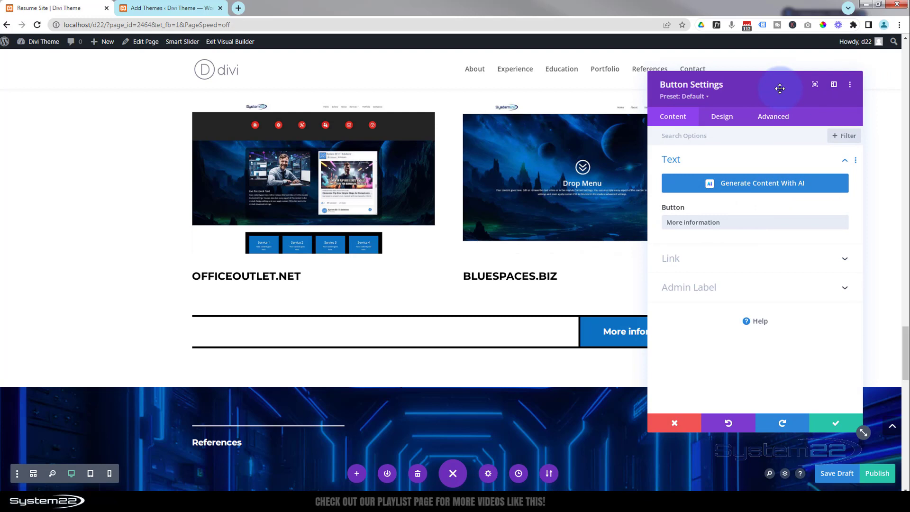
left_click_drag(777, 85, 415, 91)
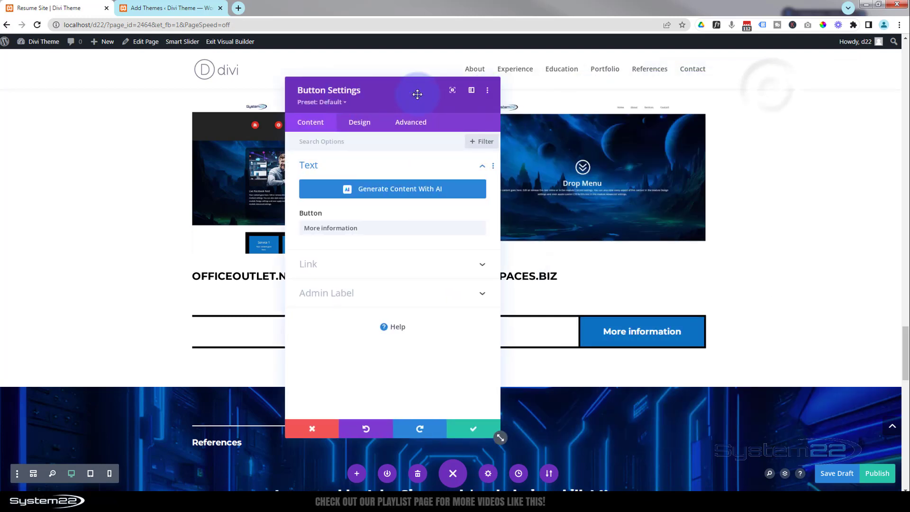
left_click(361, 266)
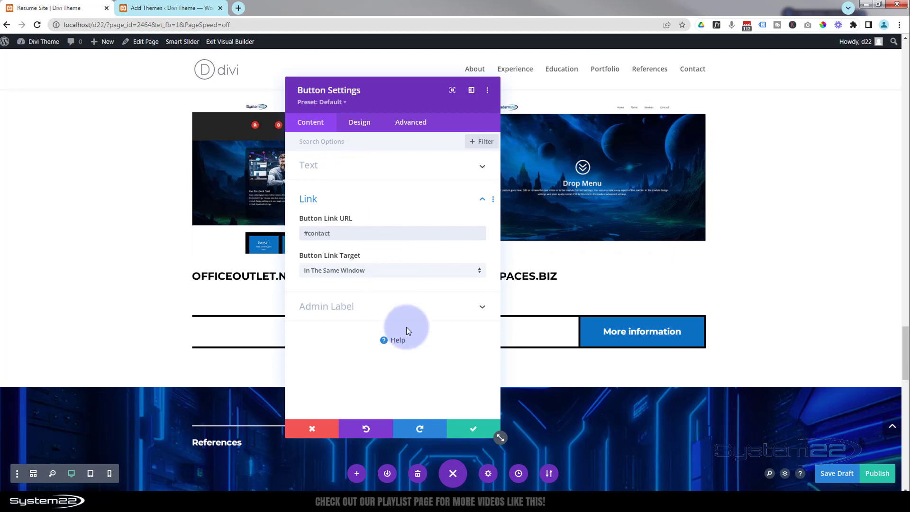
left_click(474, 430)
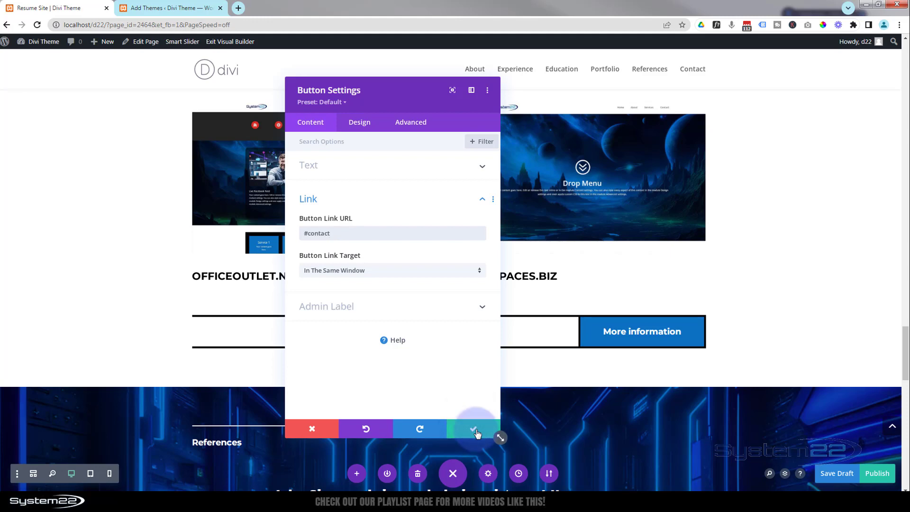
Set the CSS ID of the Recent Work section to port and save the section.
scroll(466, 424, "up", 3)
scroll(463, 418, "up", 3)
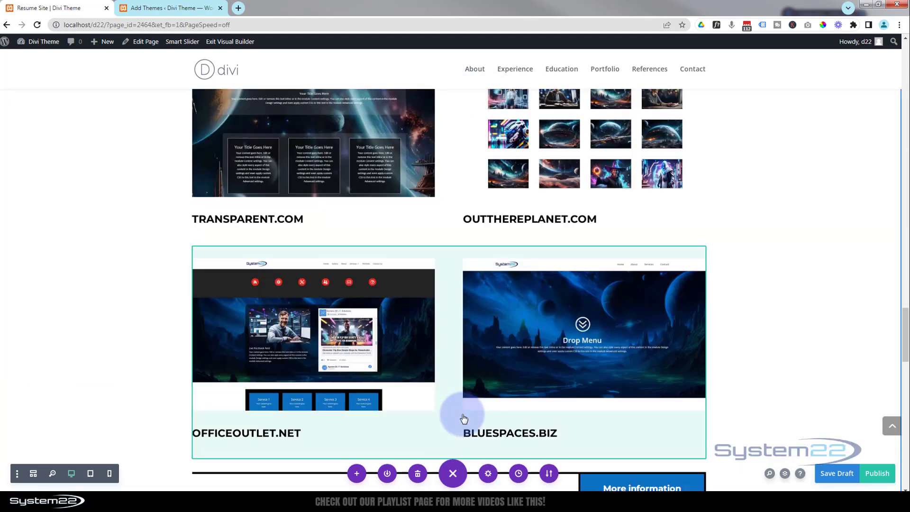
scroll(463, 418, "up", 3)
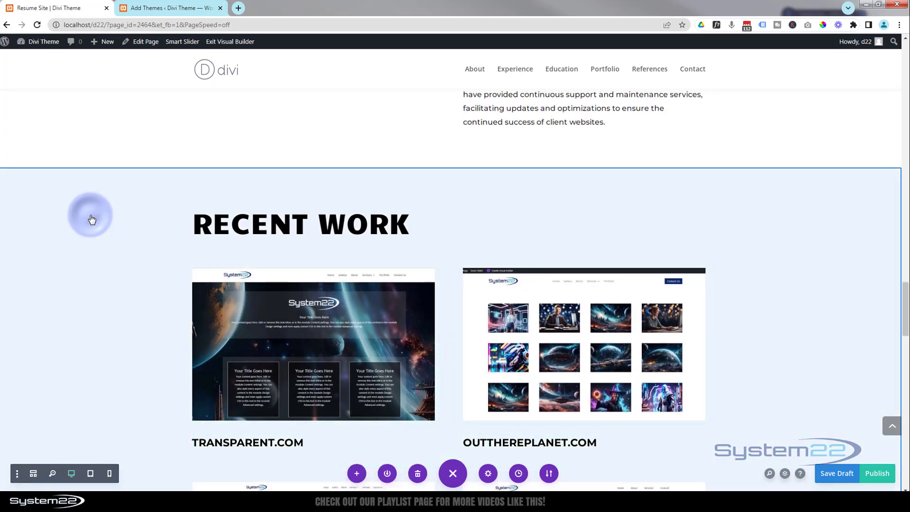
mouse_move(75, 209)
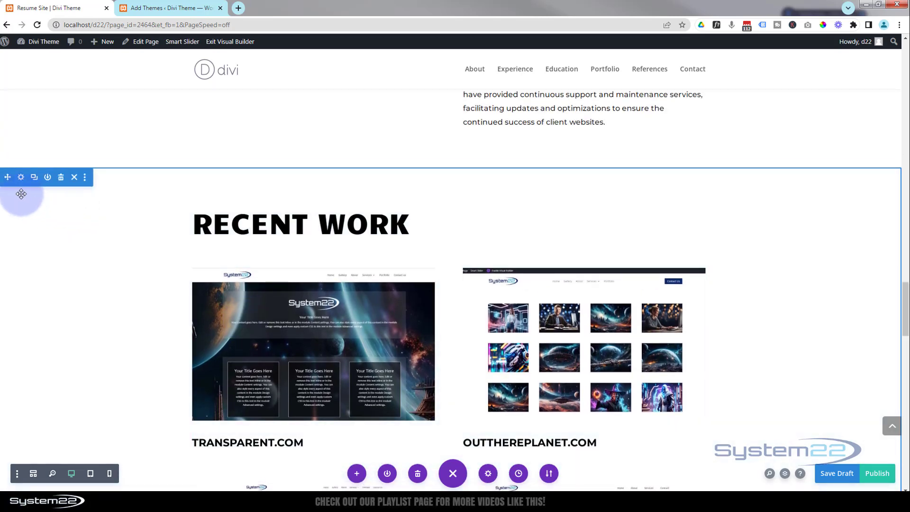
left_click(21, 178)
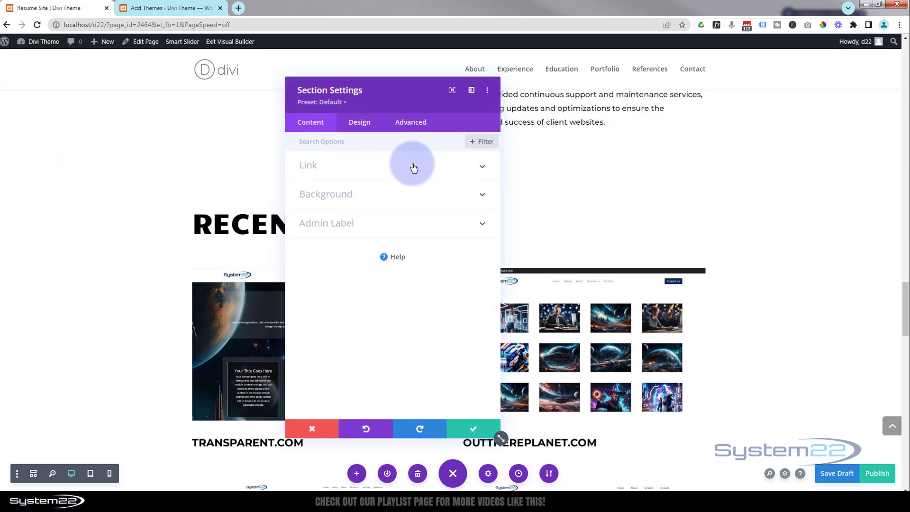
left_click(412, 123)
left_click(400, 164)
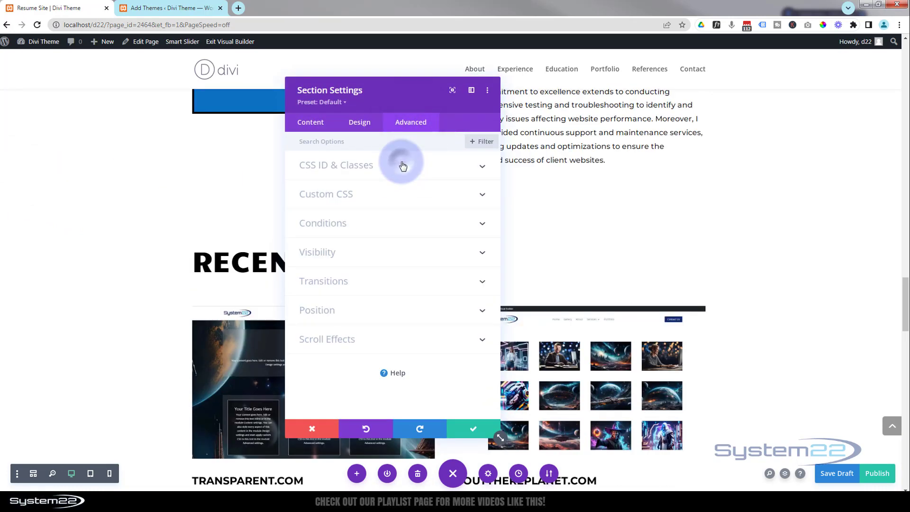
left_click(321, 200)
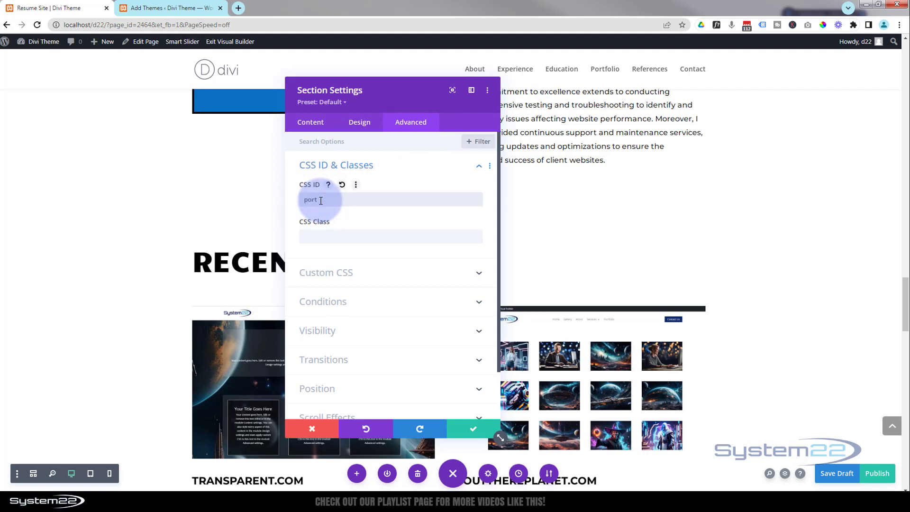
left_click(466, 429)
Set the CSS ID of the Education & Skills section to edu and save the section.
scroll(466, 428, "up", 5)
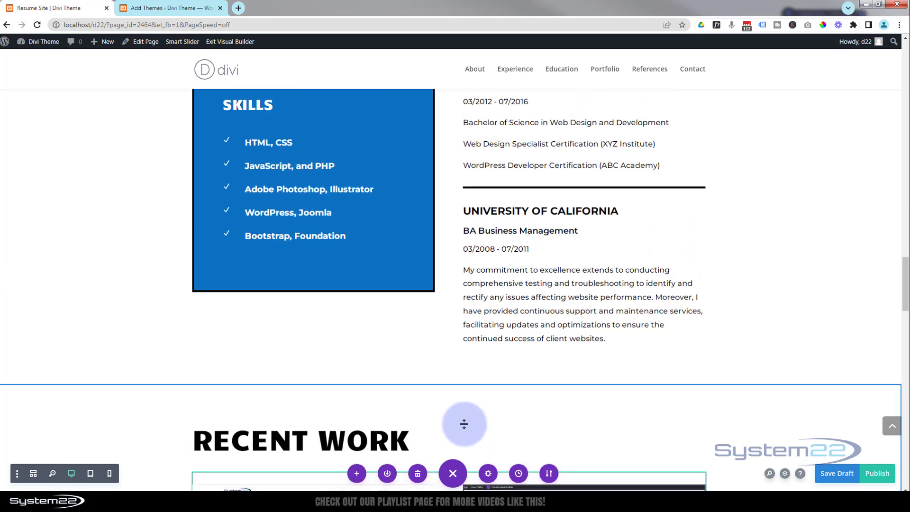
scroll(459, 421, "up", 3)
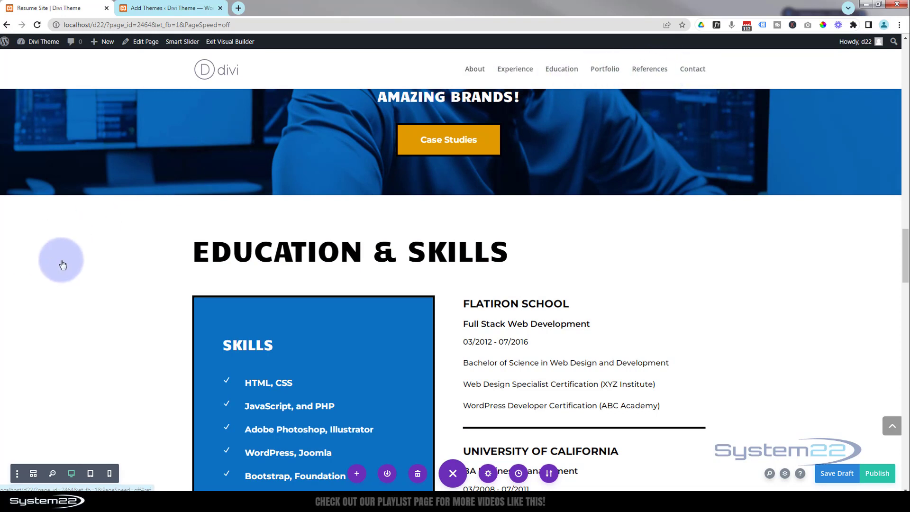
left_click(75, 268)
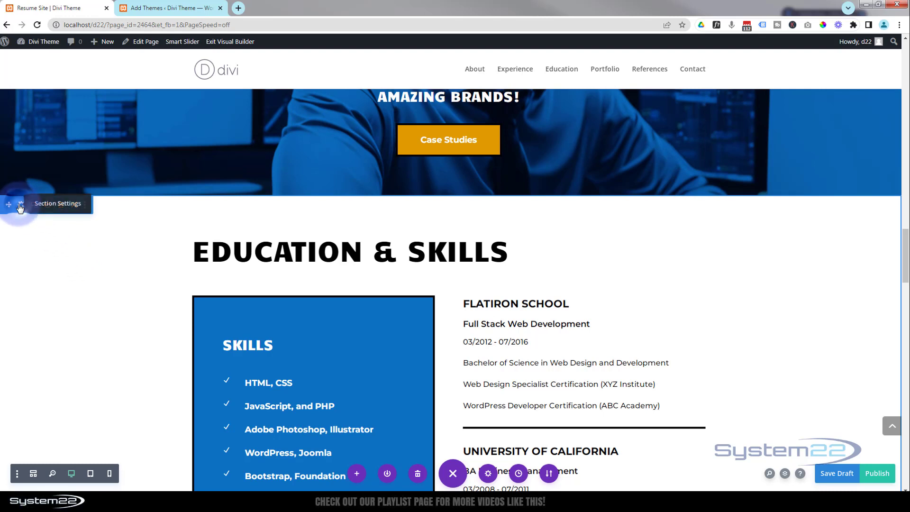
left_click(20, 207)
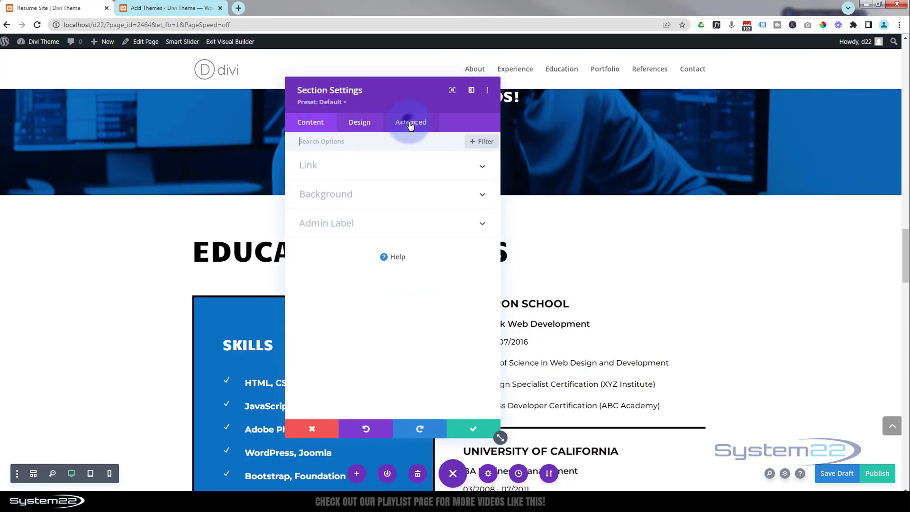
left_click(410, 124)
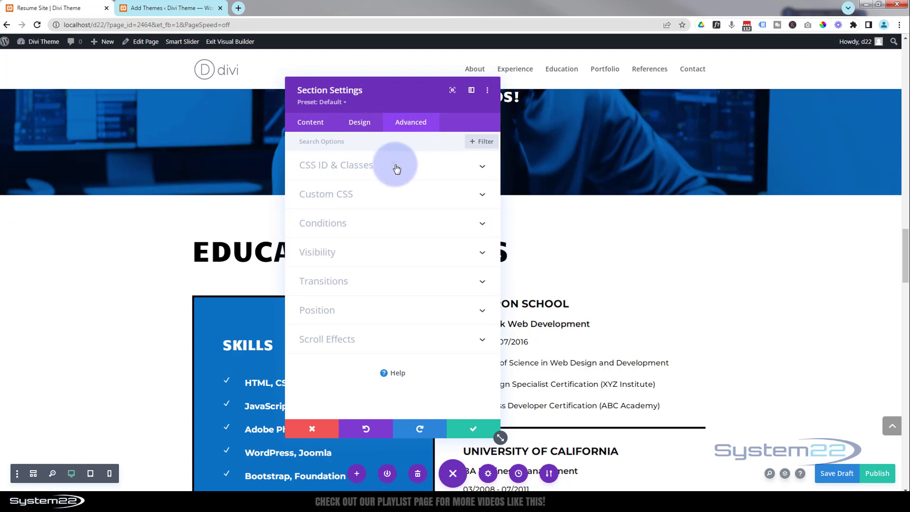
left_click(396, 168)
left_click_drag(327, 199, 294, 203)
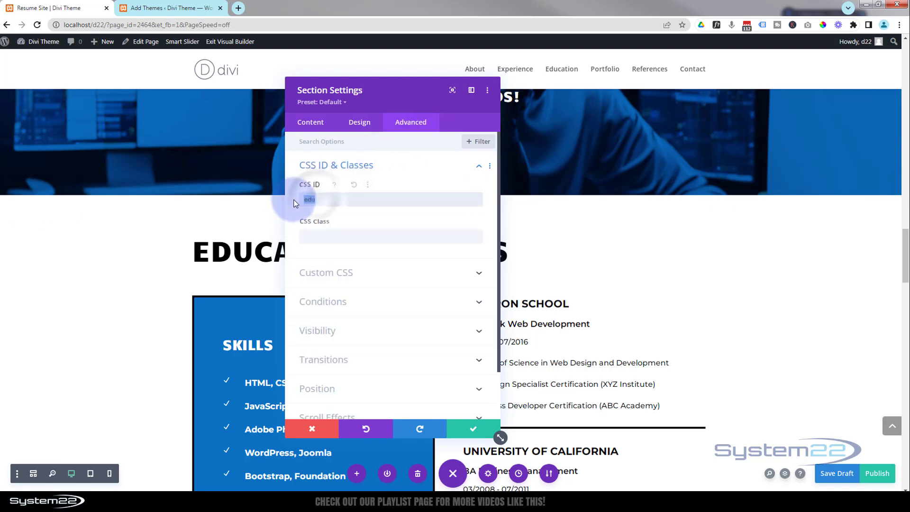
left_click(398, 165)
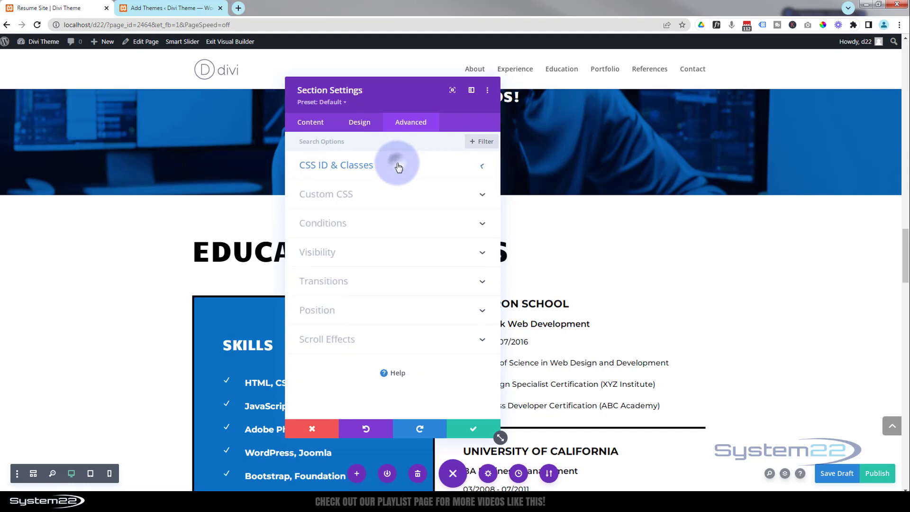
left_click(396, 164)
left_click(316, 198)
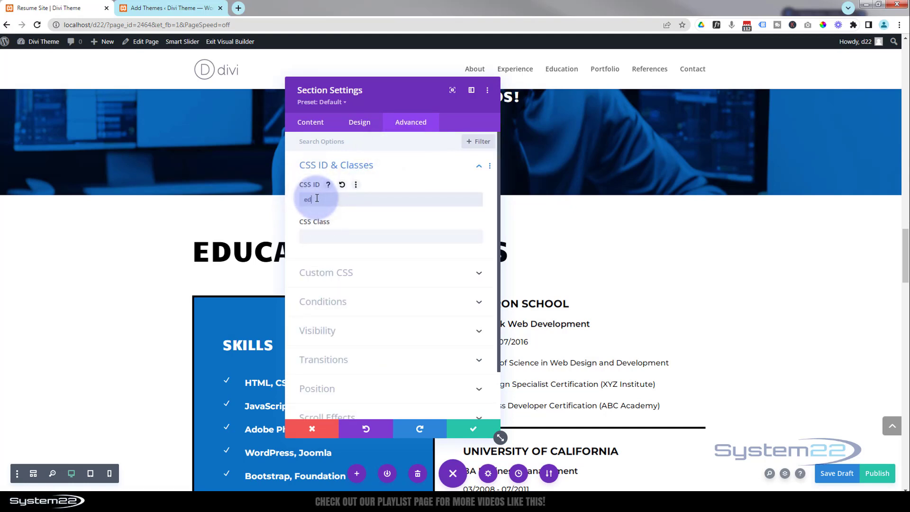
left_click(464, 427)
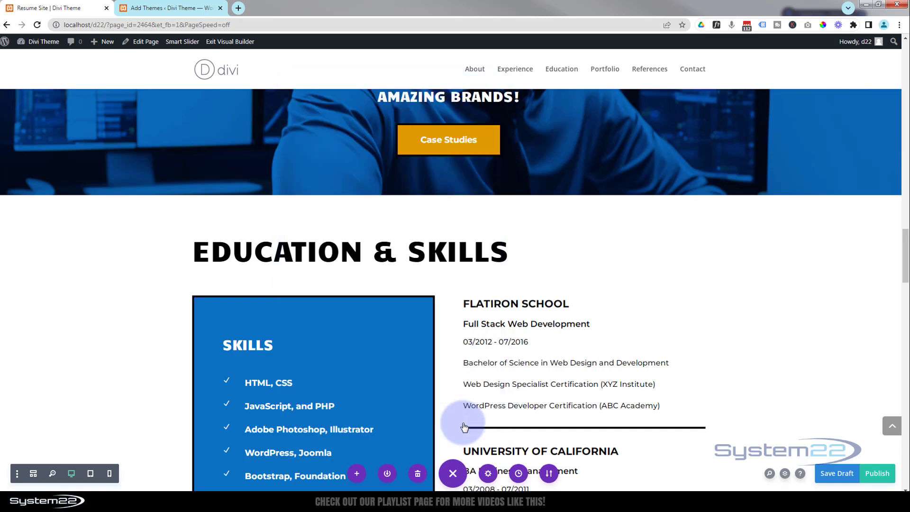
Change the Case Studies button's text to More information, check its #contact link, and close the button settings.
scroll(457, 412, "up", 1)
scroll(458, 412, "up", 4)
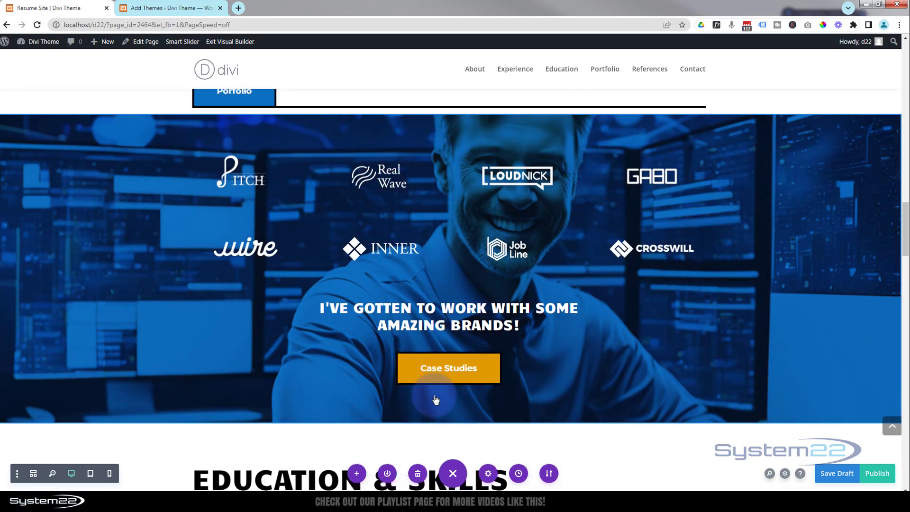
left_click(426, 374)
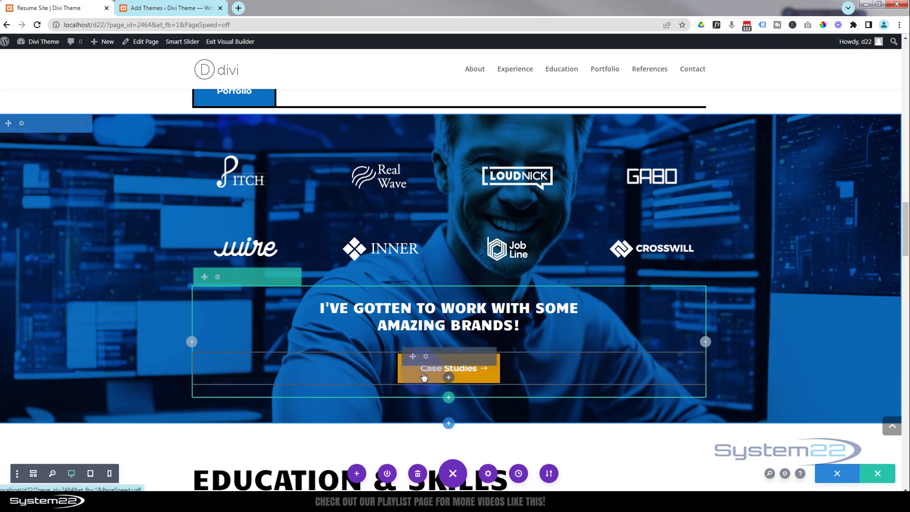
left_click(425, 357)
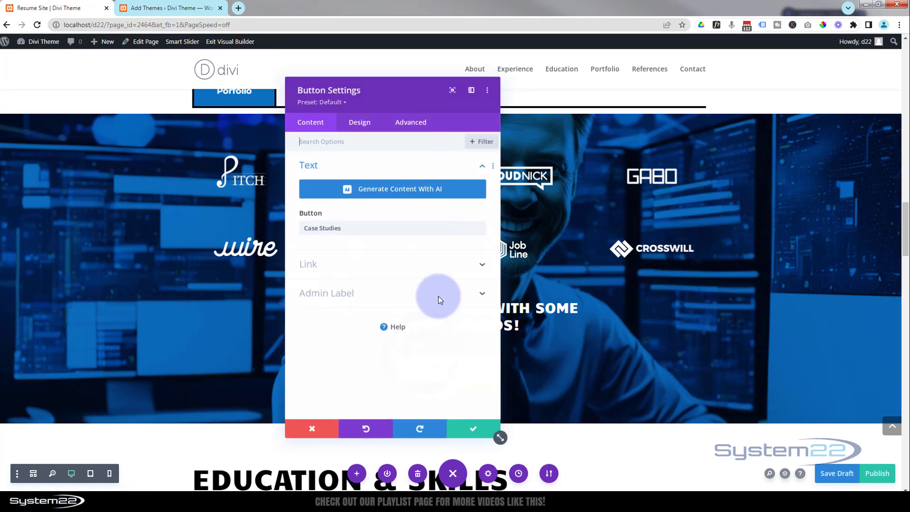
left_click_drag(417, 91, 679, 75)
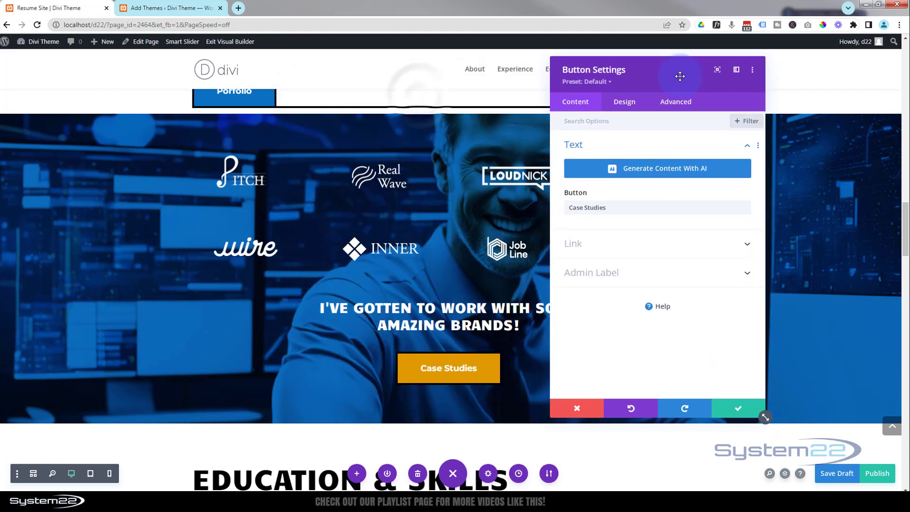
left_click_drag(621, 207, 557, 210)
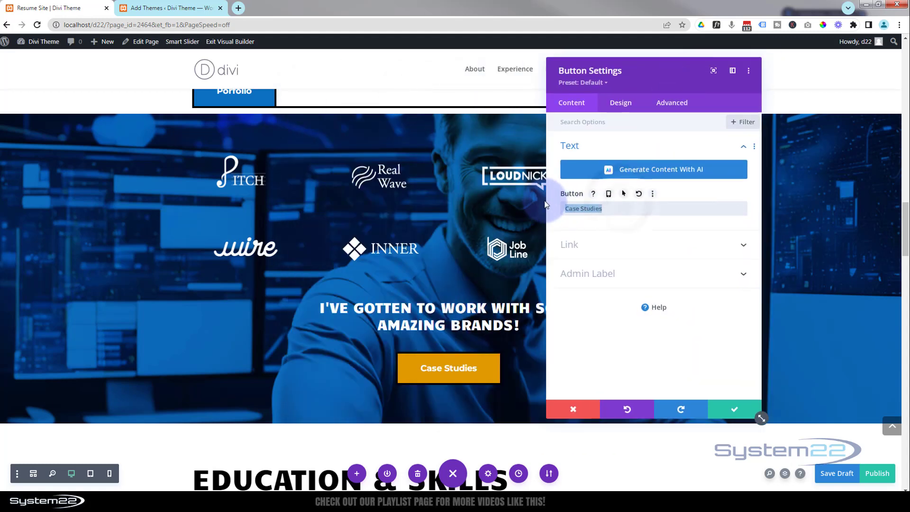
type("More information")
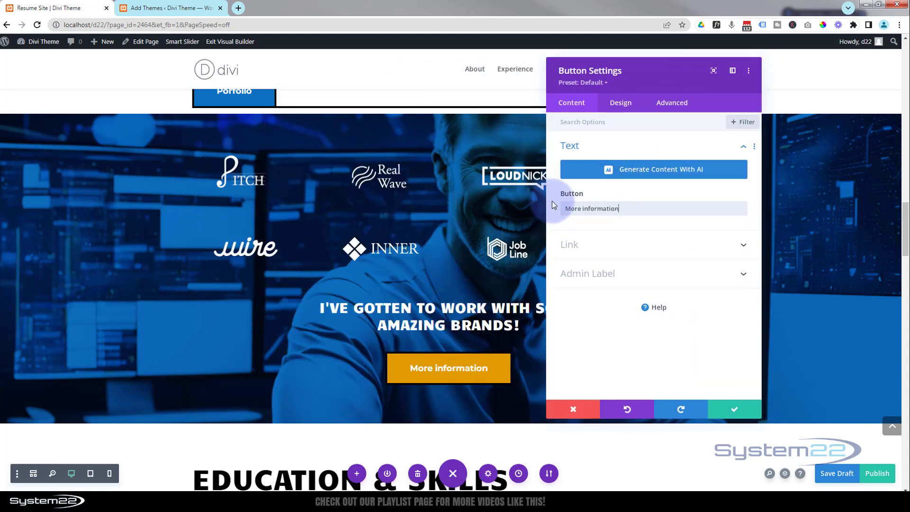
left_click(628, 244)
left_click(568, 212)
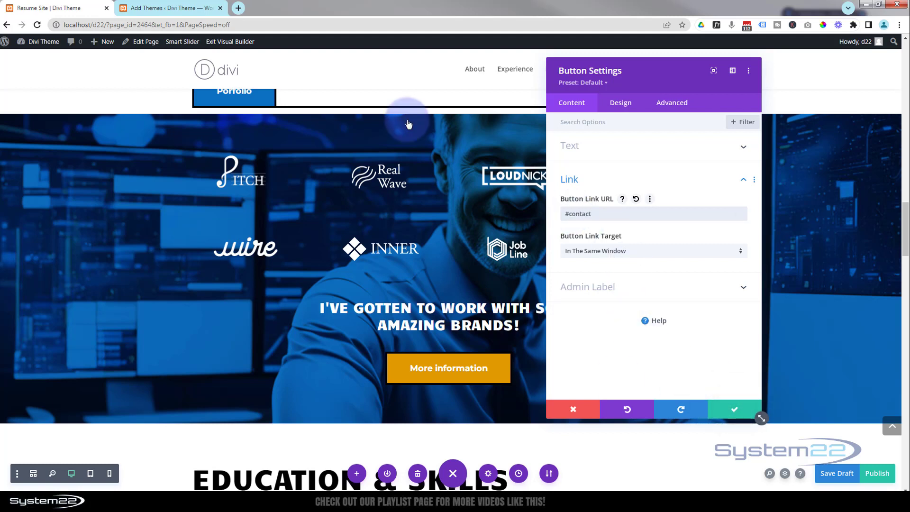
left_click(150, 249)
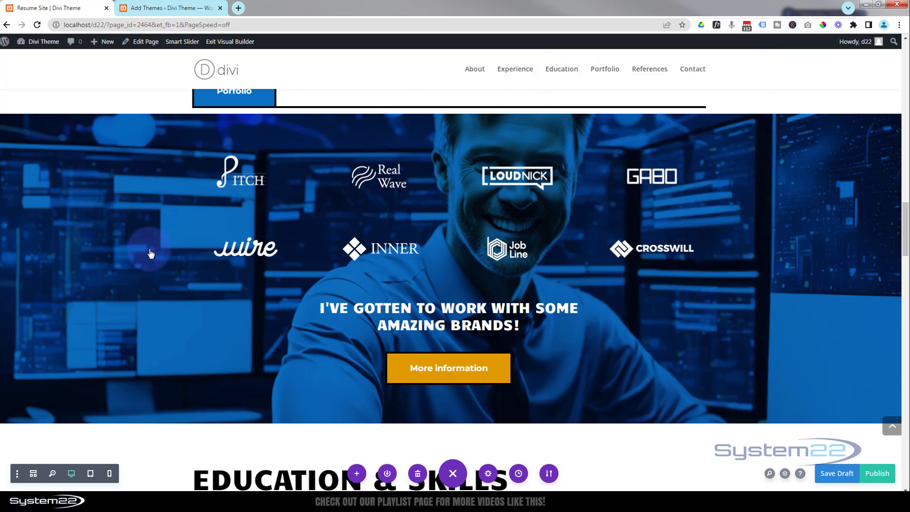
Set the Porfolio button's link URL in the experience section to #port and save the button.
scroll(149, 256, "up", 3)
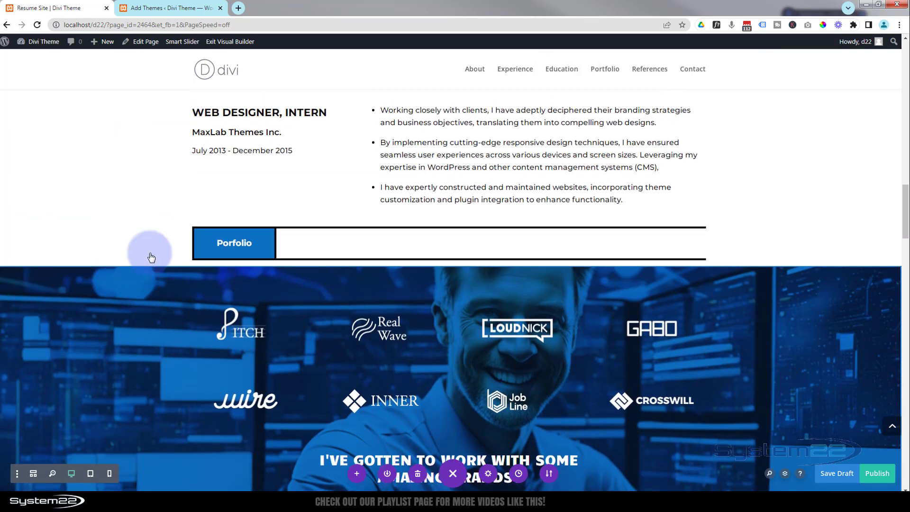
scroll(150, 258, "up", 4)
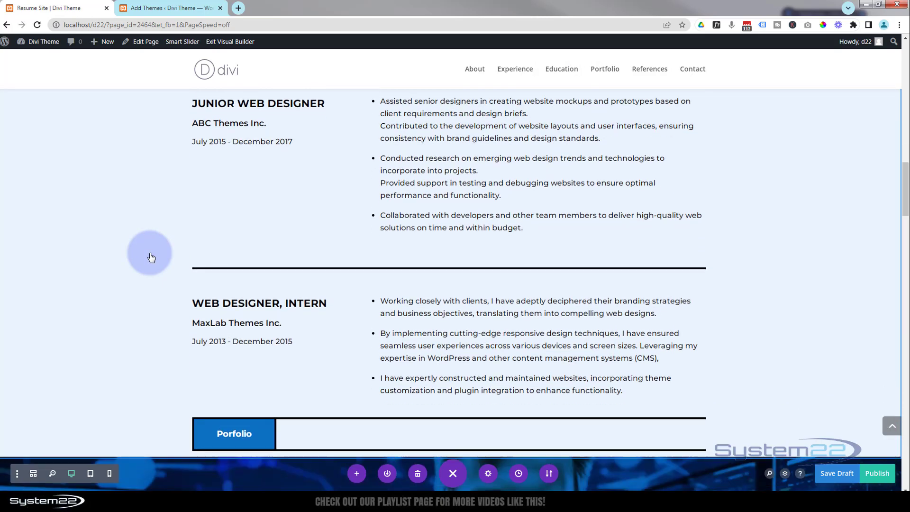
scroll(151, 253, "down", 3)
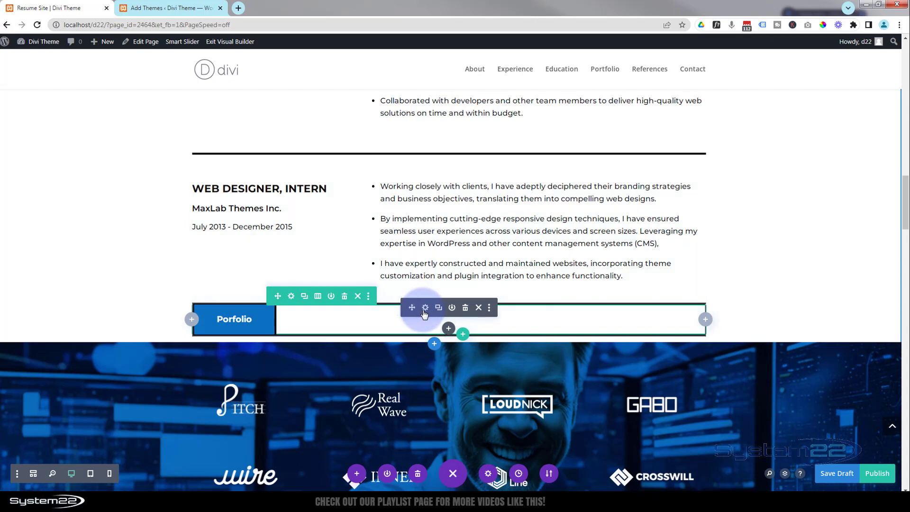
left_click(425, 309)
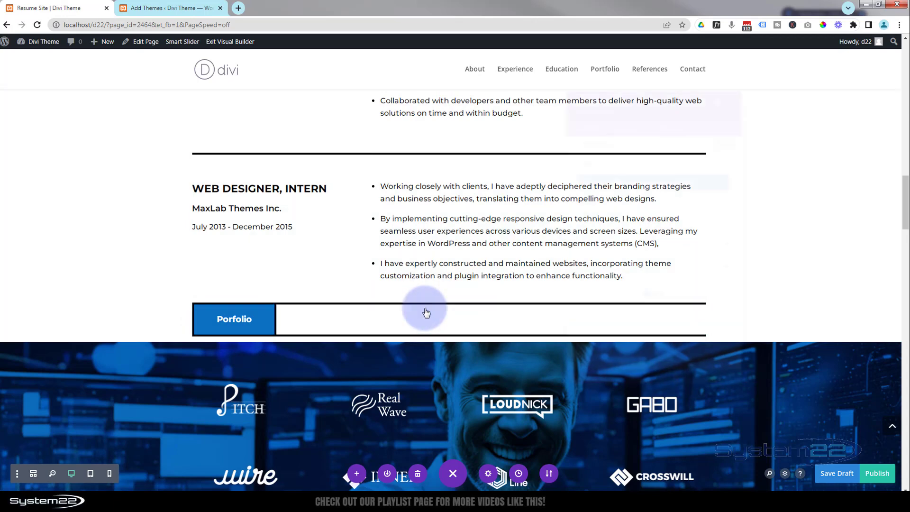
left_click(581, 247)
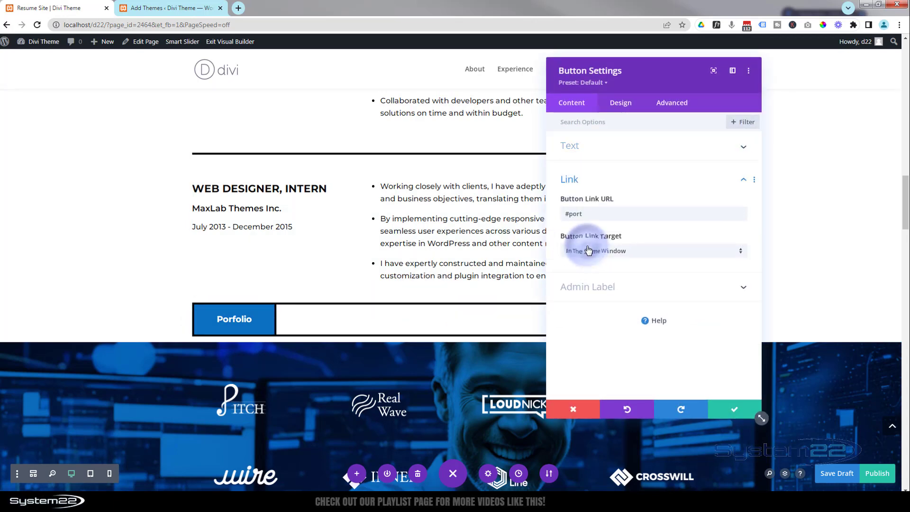
left_click(579, 215)
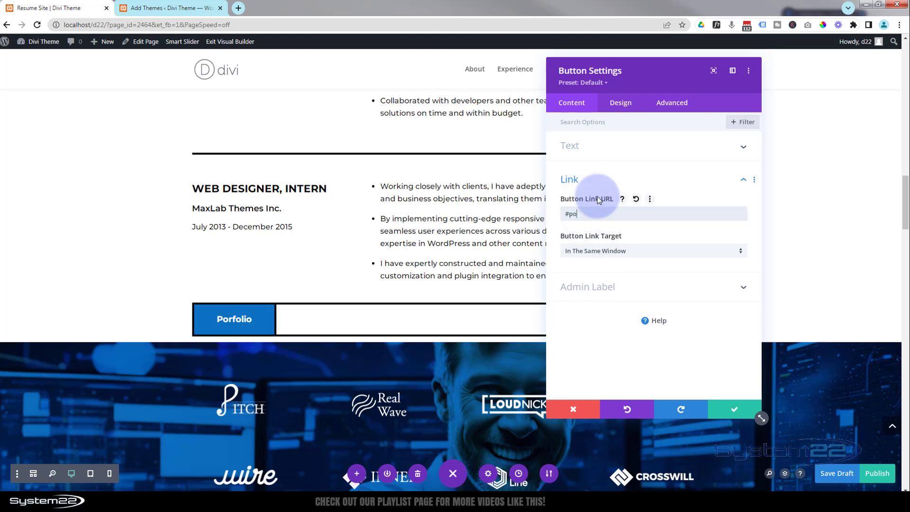
left_click(738, 410)
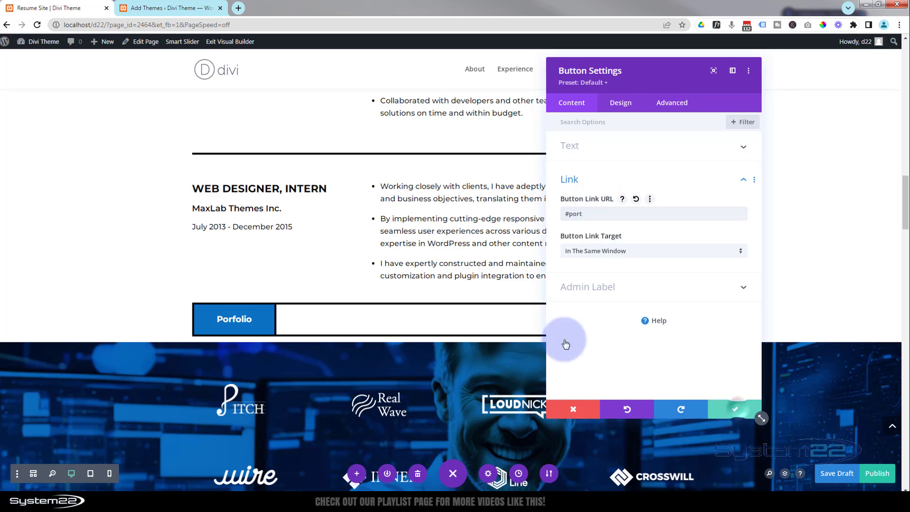
Change the My Resume button's text to Contact Me and check its link URL.
scroll(374, 151, "down", 3)
scroll(374, 151, "up", 15)
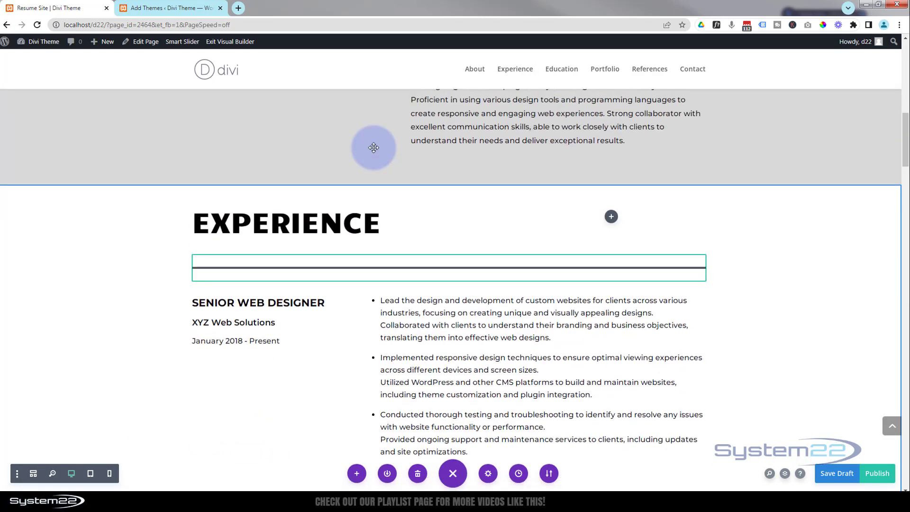
scroll(373, 148, "up", 5)
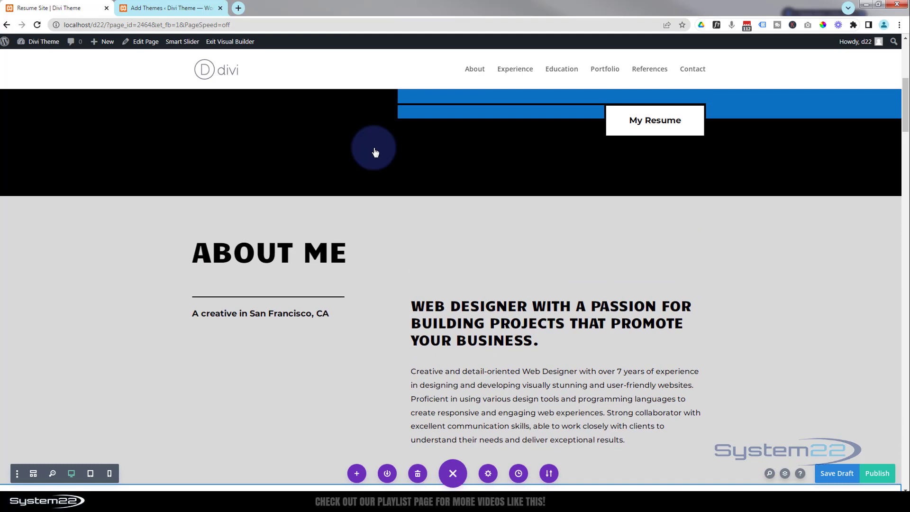
scroll(374, 149, "up", 7)
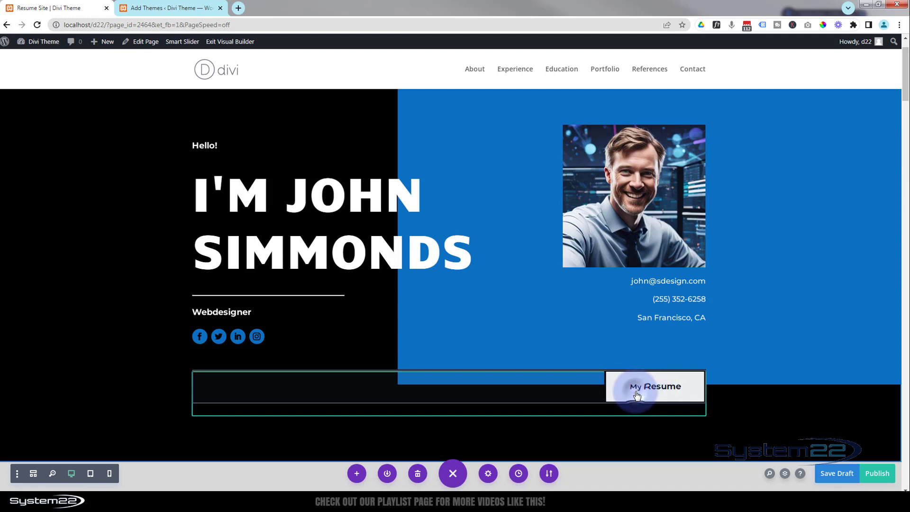
left_click(636, 392)
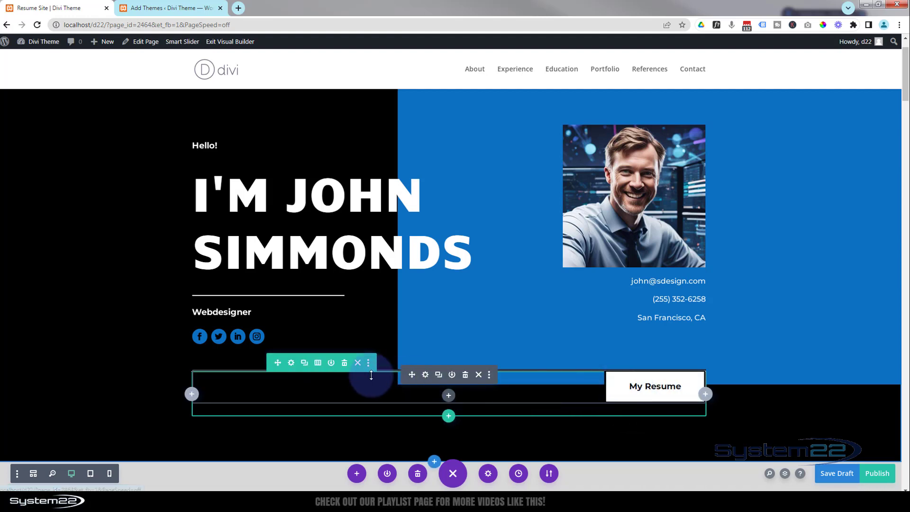
left_click(425, 375)
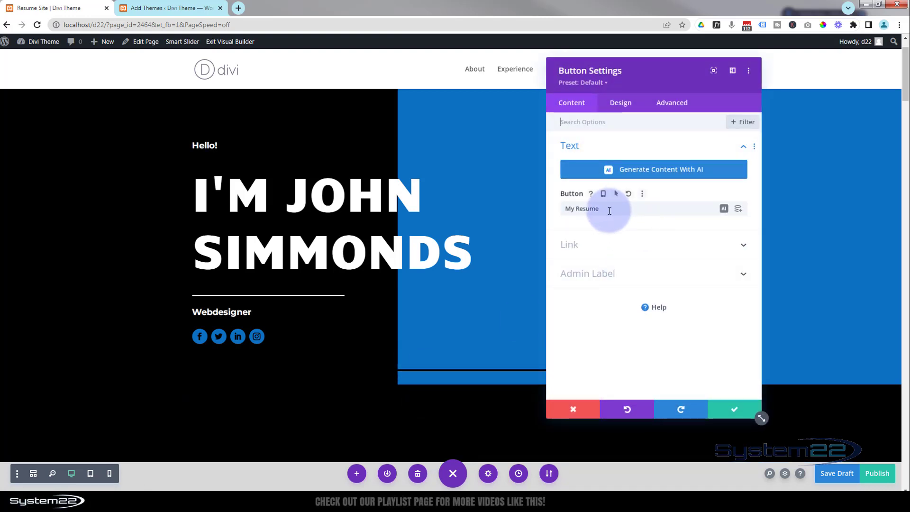
left_click_drag(611, 208, 555, 215)
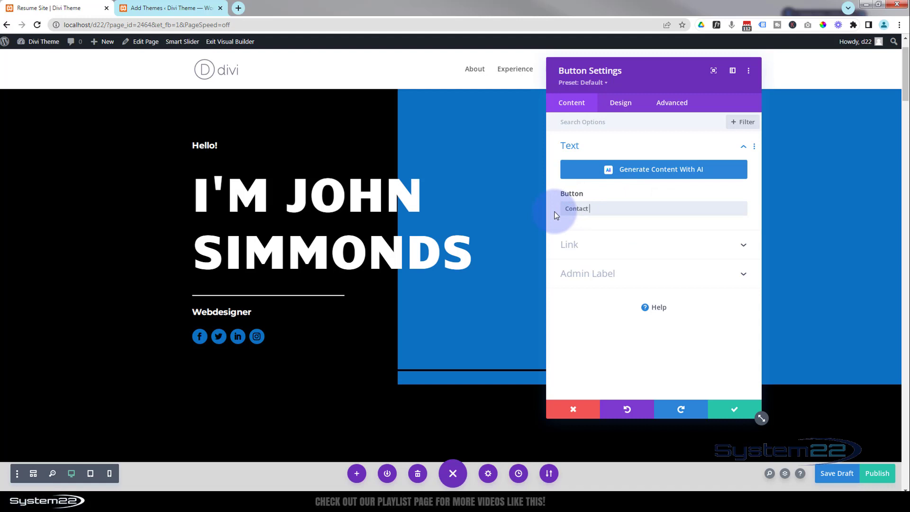
type("Contact Me")
left_click(594, 244)
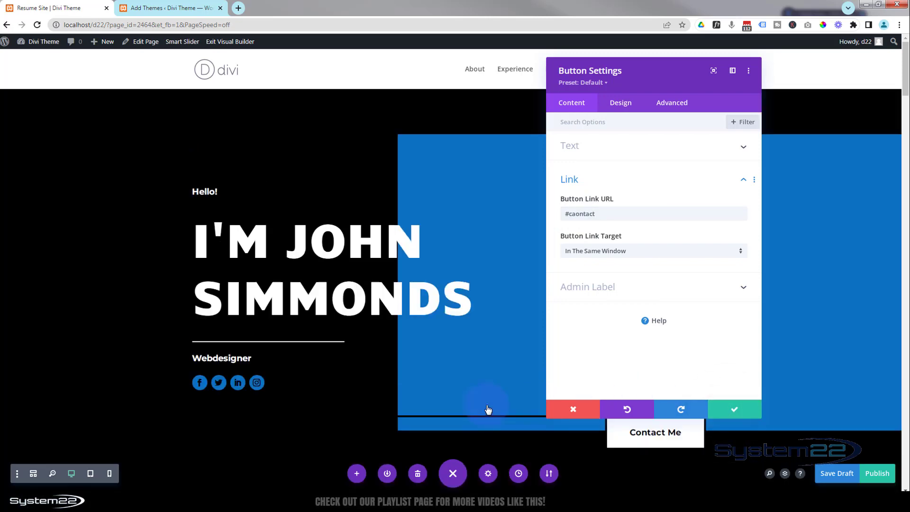
Publish the page and exit the Visual Builder.
scroll(523, 370, "down", 7)
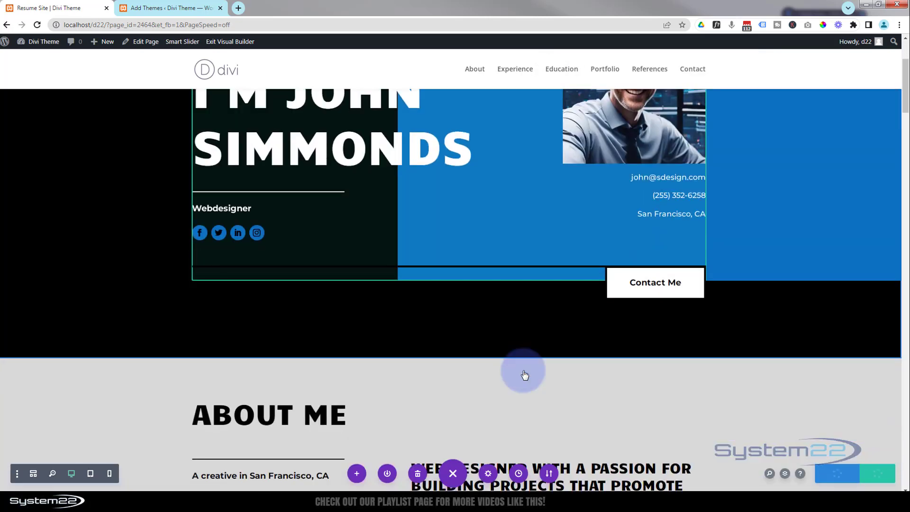
scroll(524, 375, "down", 3)
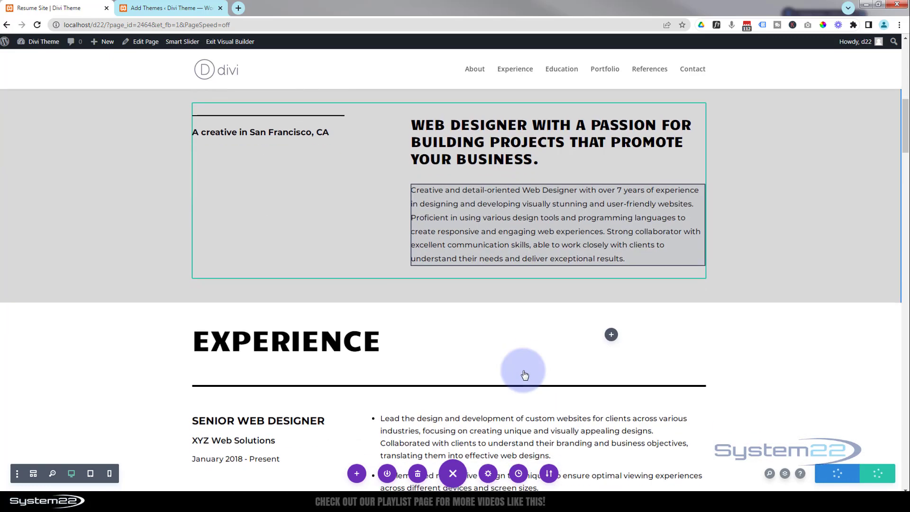
scroll(524, 375, "up", 5)
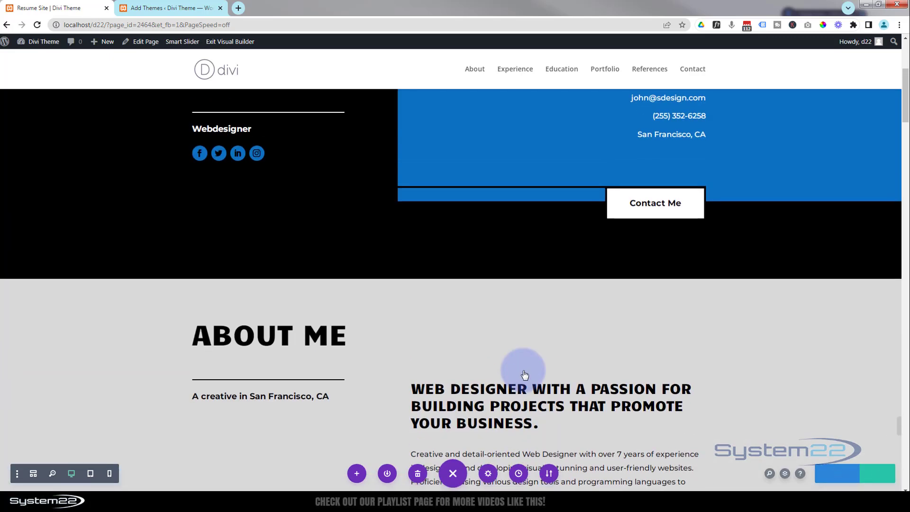
scroll(246, 54, "up", 2)
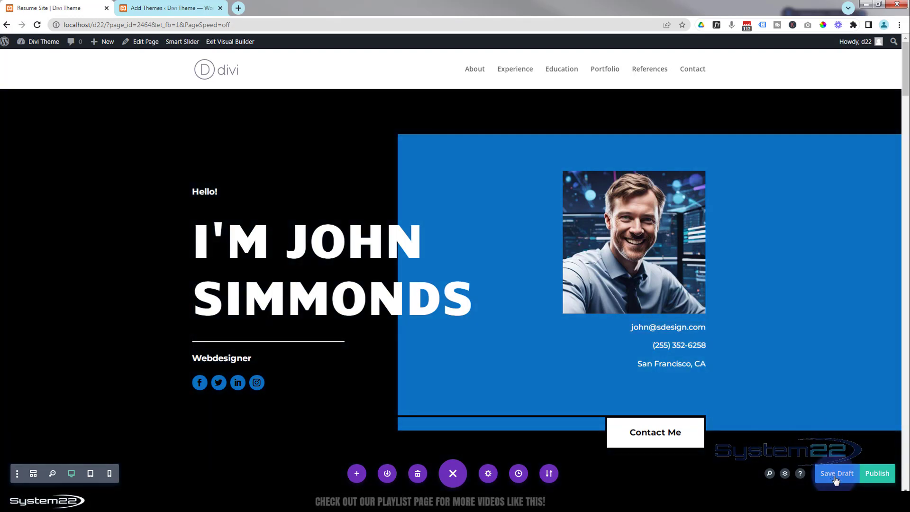
left_click(881, 476)
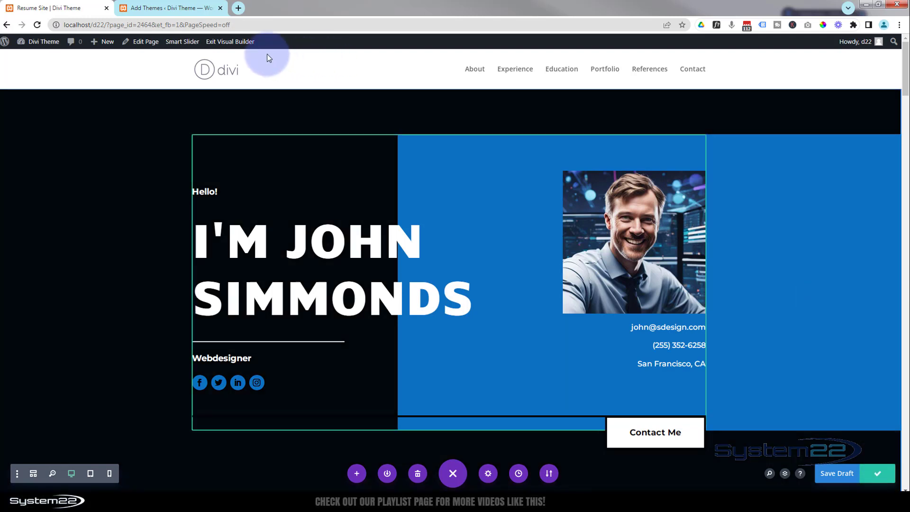
left_click(230, 41)
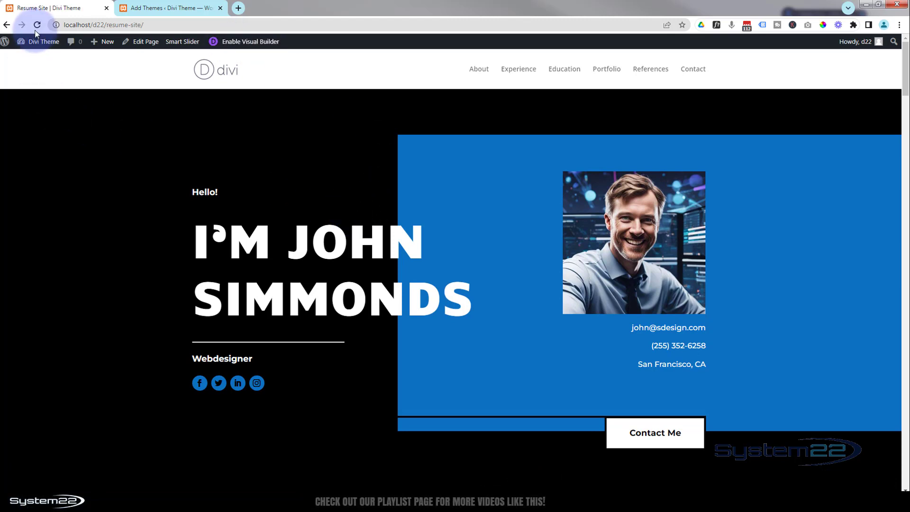
Open the Divi Theme Options in the WordPress admin tab.
left_click(170, 8)
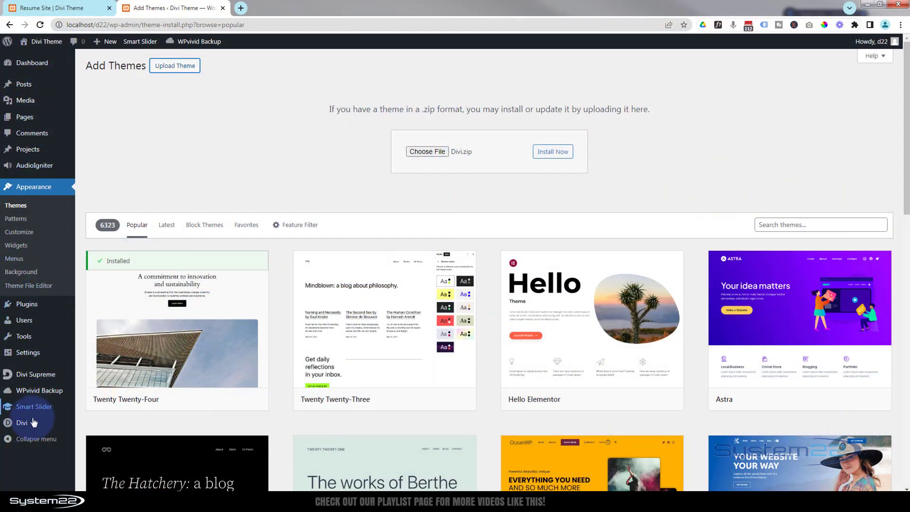
mouse_move(32, 422)
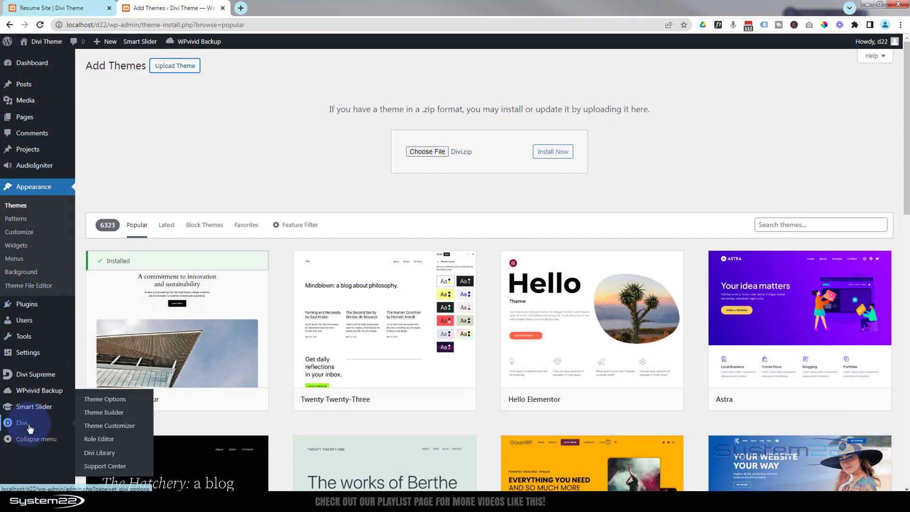
left_click(105, 400)
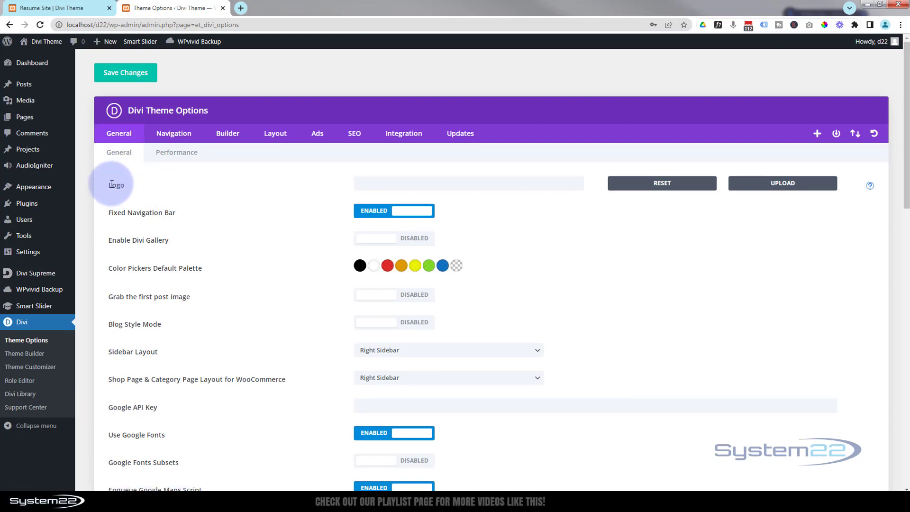
Set the site logo to the JS image 100.jpg from the media library.
left_click(784, 187)
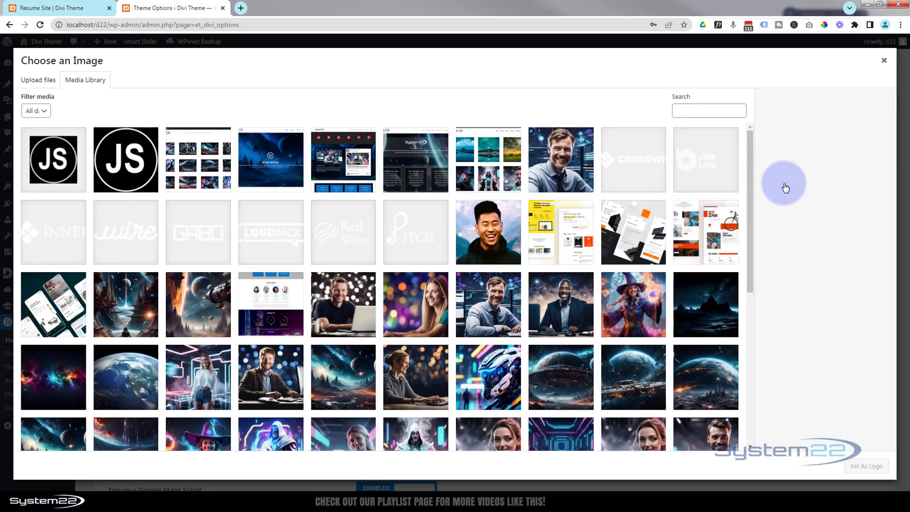
left_click(44, 168)
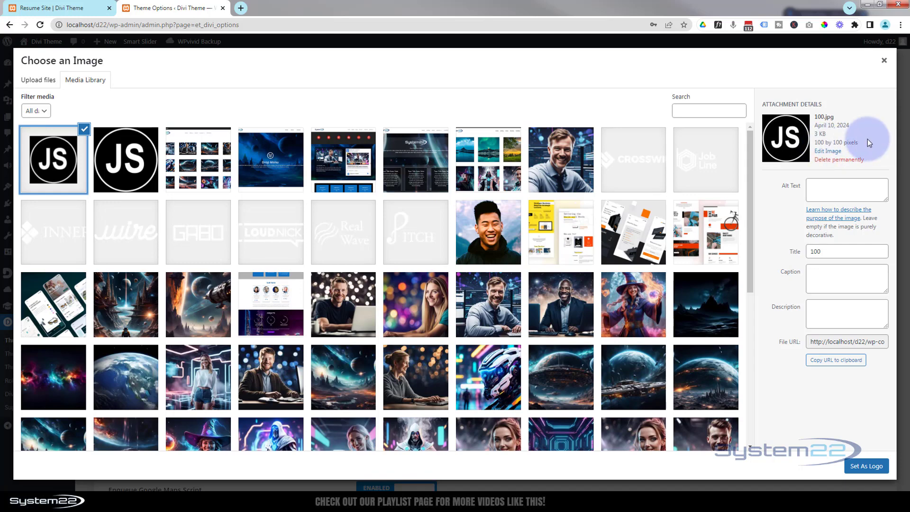
left_click(865, 467)
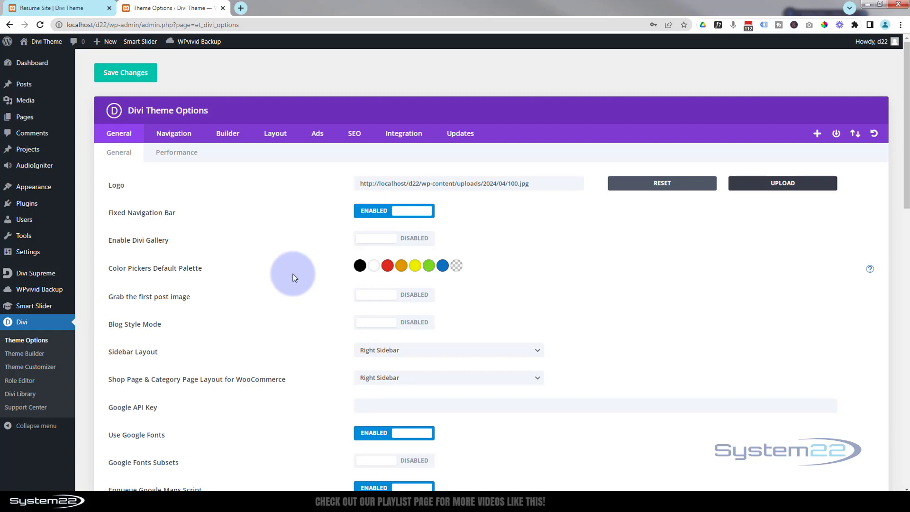
Toggle the Back To Top Button option off and back on.
scroll(294, 278, "down", 1)
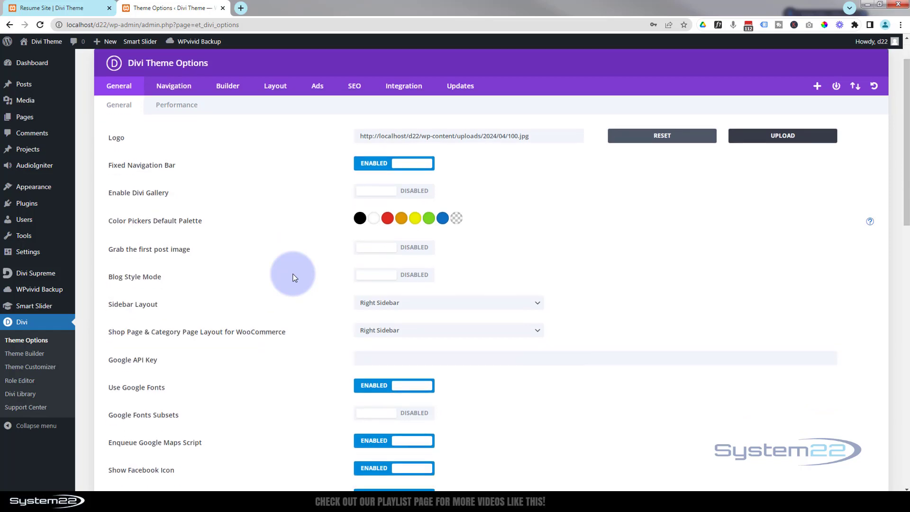
scroll(294, 277, "down", 6)
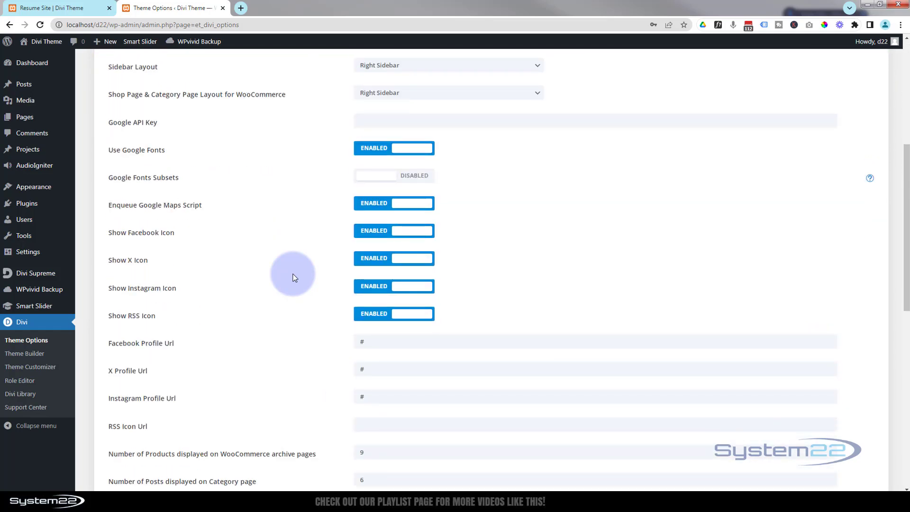
scroll(294, 277, "down", 6)
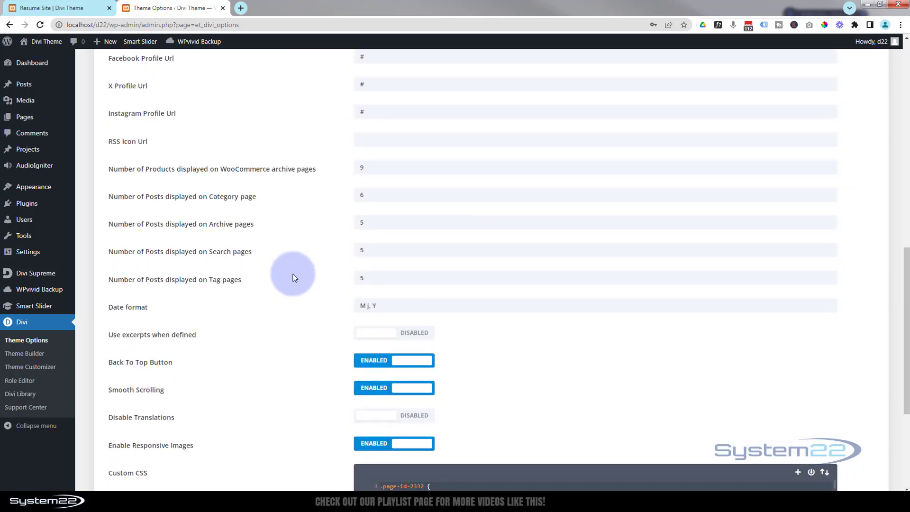
scroll(293, 277, "down", 1)
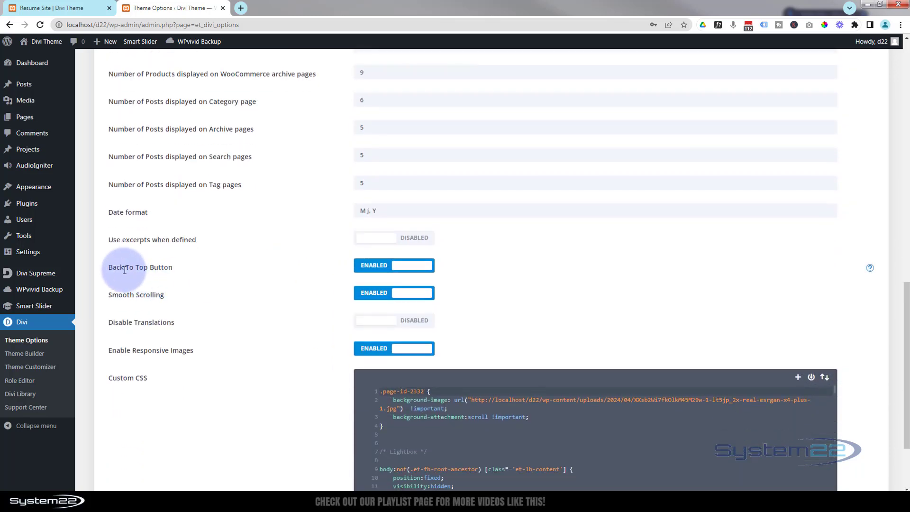
left_click(413, 265)
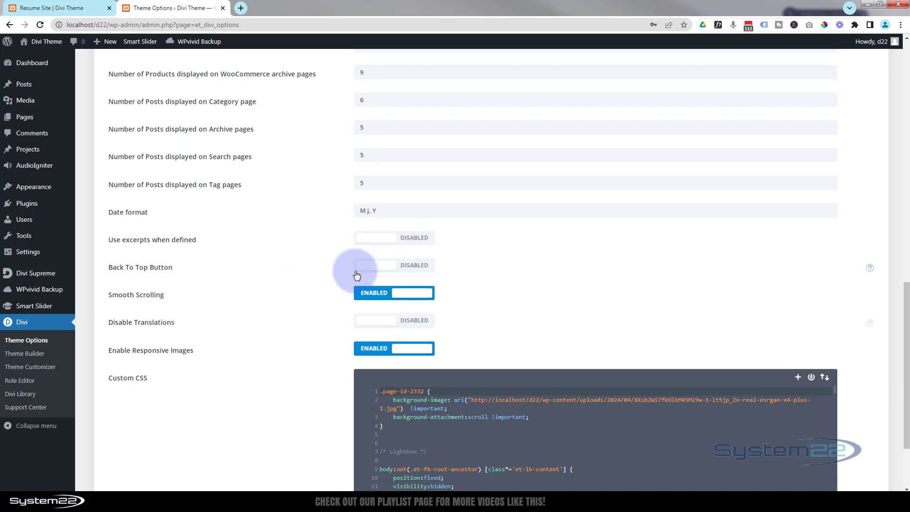
left_click(370, 268)
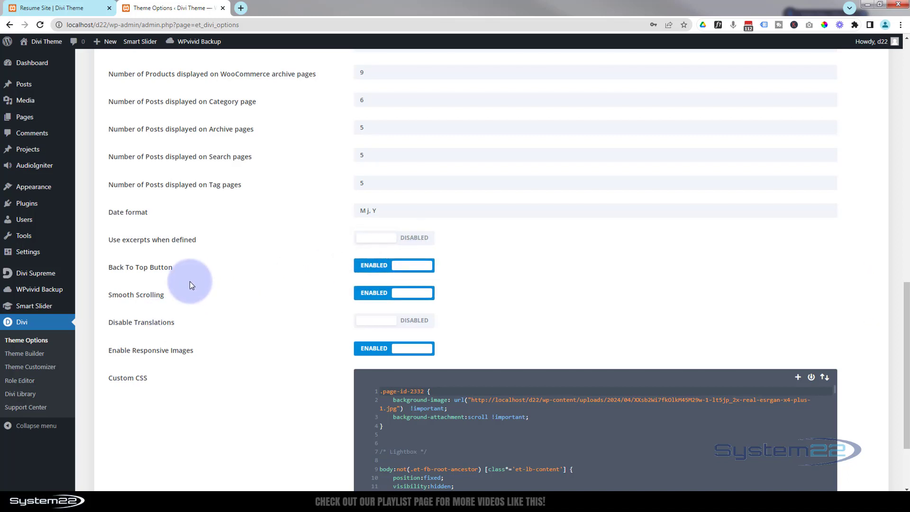
Save the theme options changes.
scroll(191, 284, "up", 13)
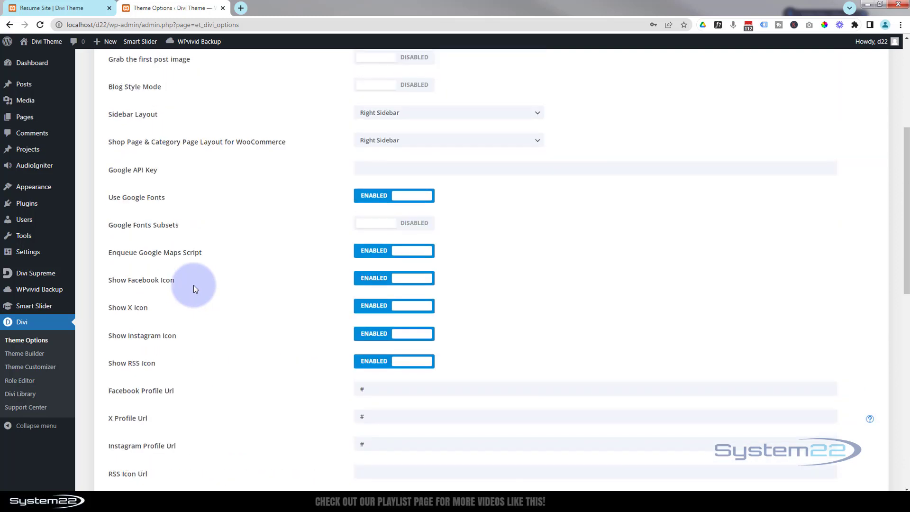
scroll(193, 286, "up", 1)
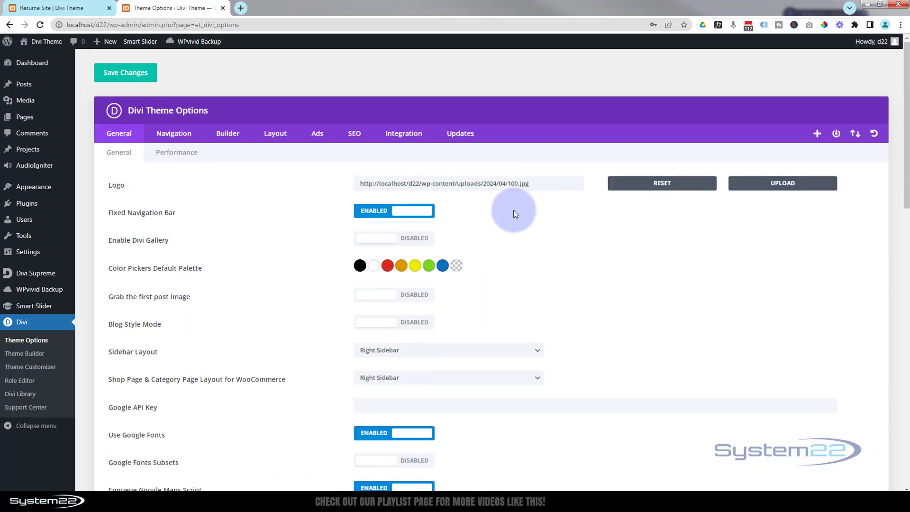
left_click(129, 78)
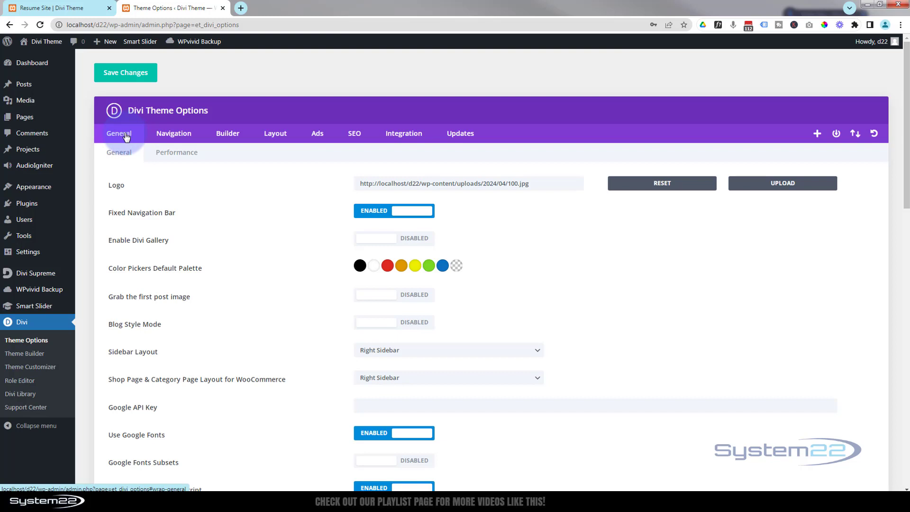
left_click(141, 154)
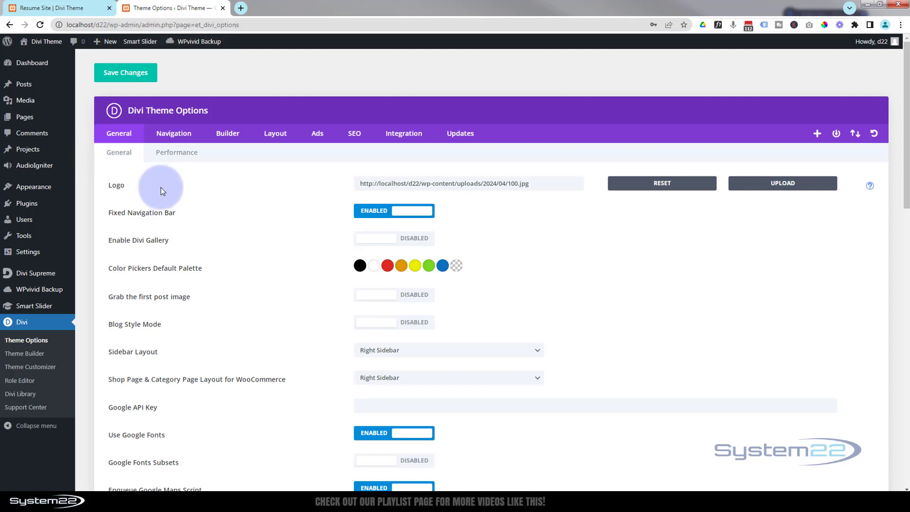
Open the theme Customizer in a new tab and switch to it.
mouse_move(62, 186)
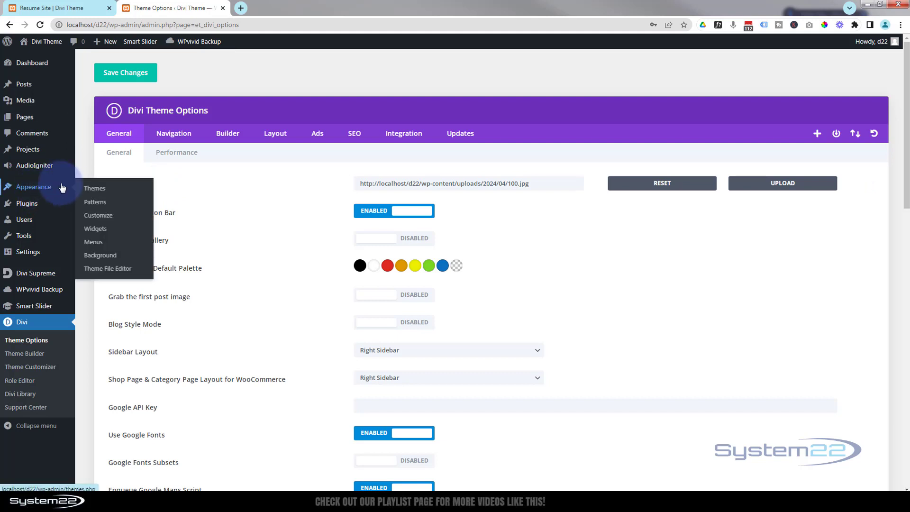
middle_click(105, 221)
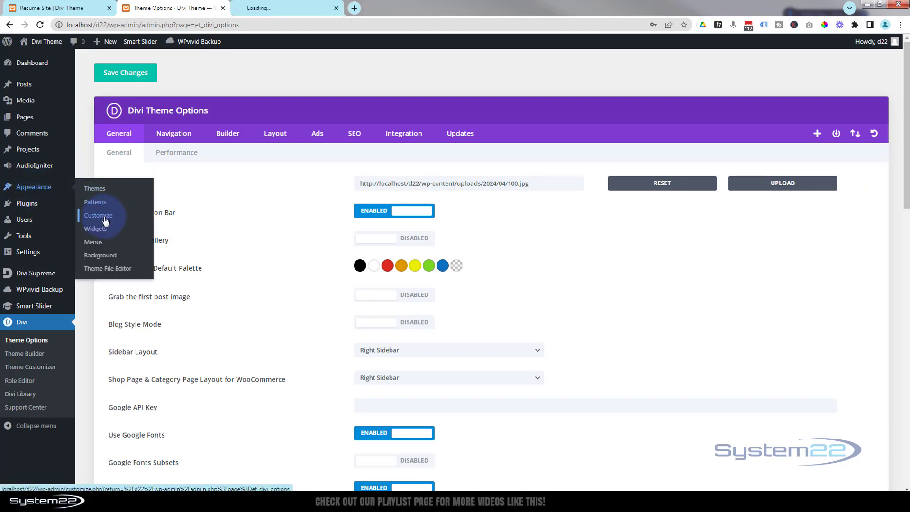
left_click(274, 9)
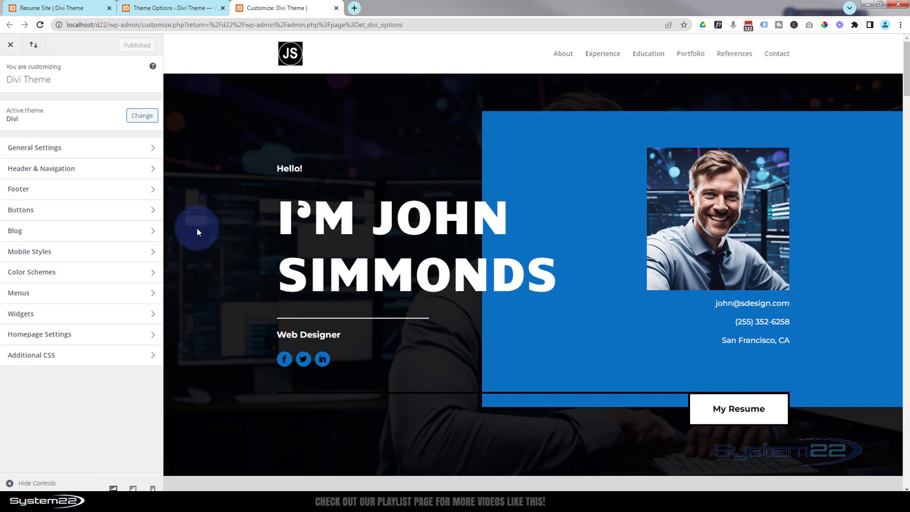
Set the homepage to display the static page Resume Site.
scroll(206, 229, "down", 2)
scroll(207, 230, "down", 4)
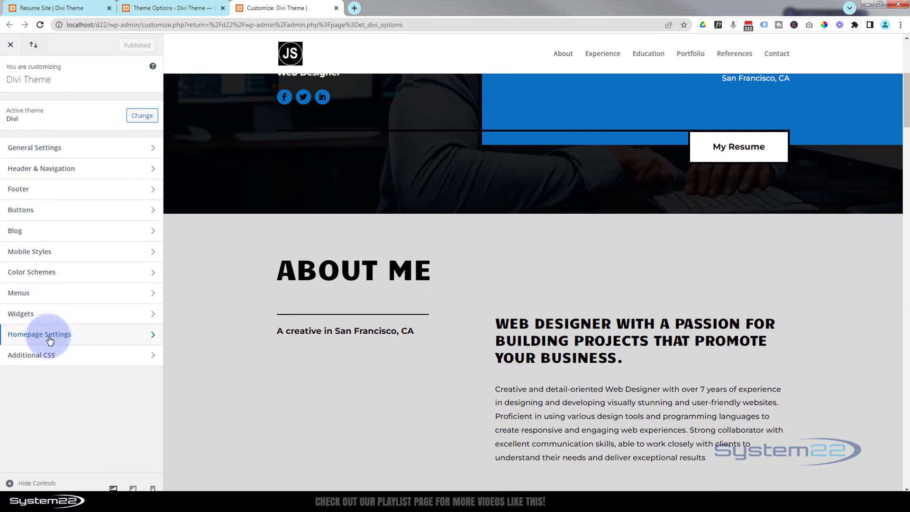
left_click(79, 338)
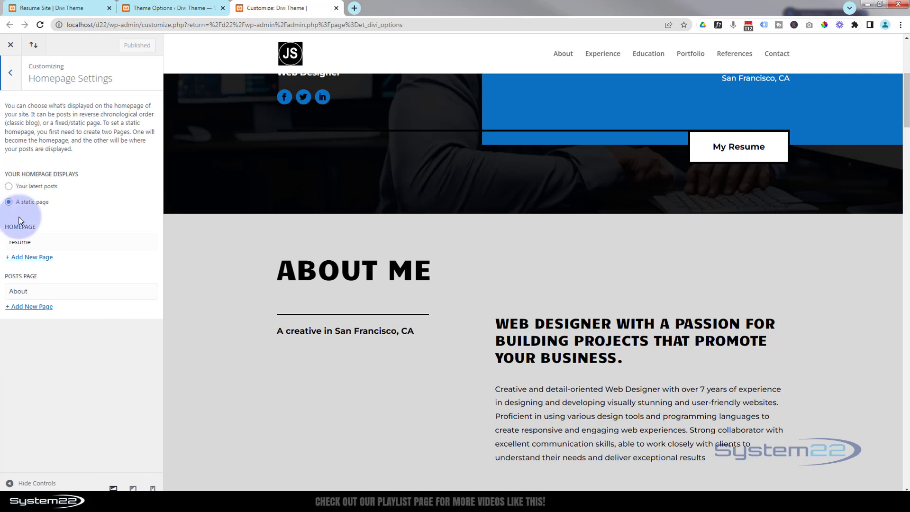
left_click(74, 247)
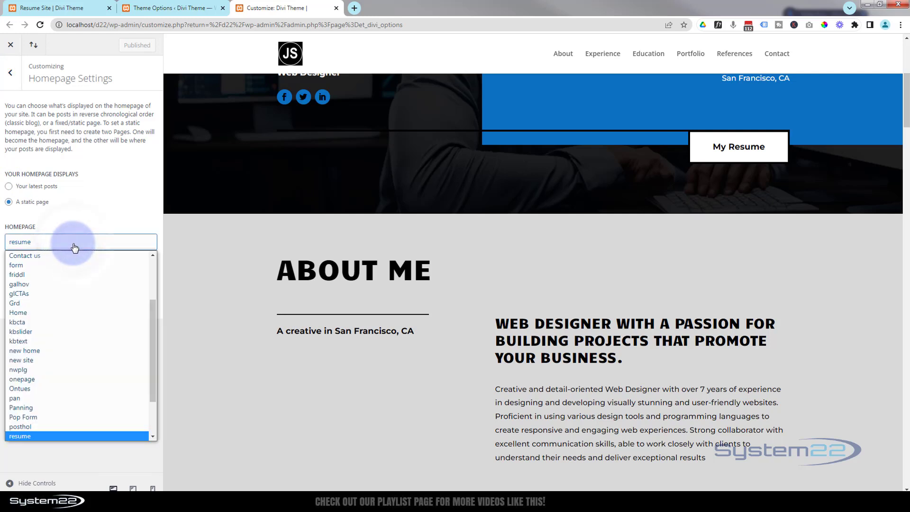
scroll(79, 288, "down", 3)
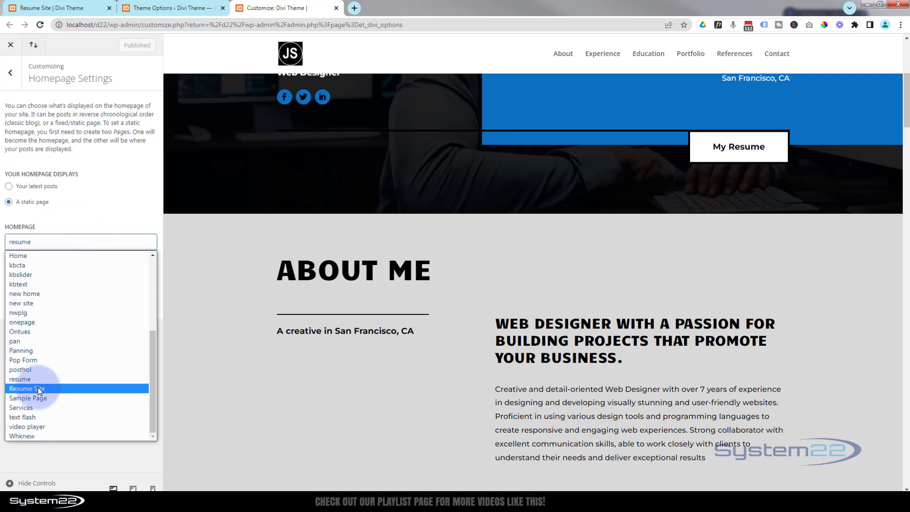
left_click(25, 390)
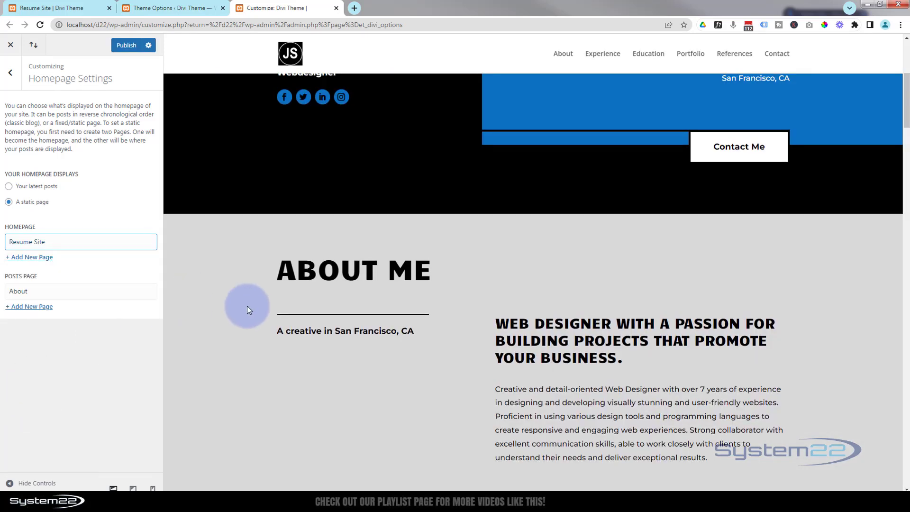
scroll(249, 306, "up", 5)
scroll(249, 305, "up", 1)
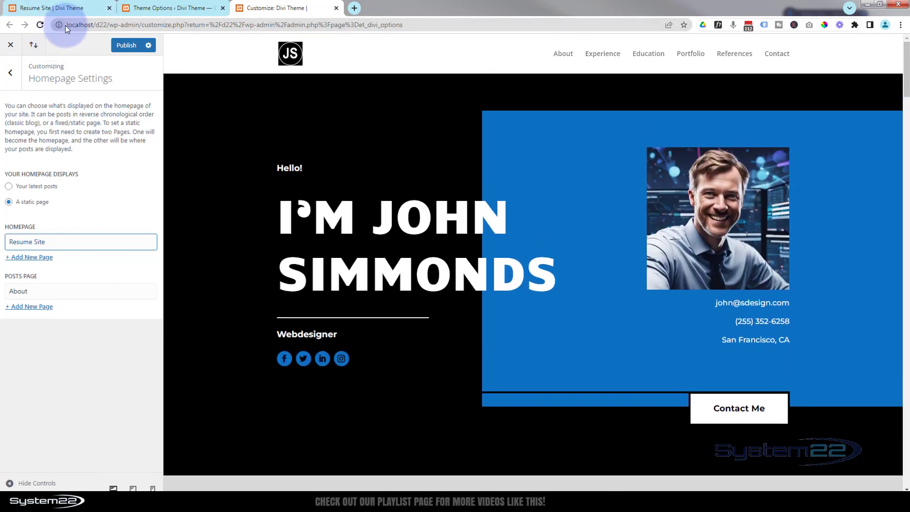
left_click(85, 24)
left_click_drag(85, 24, 100, 25)
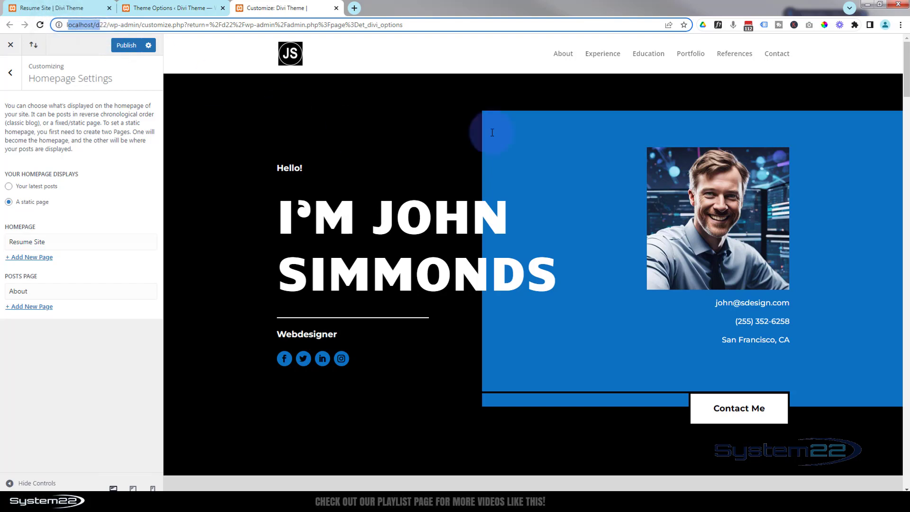
left_click(14, 74)
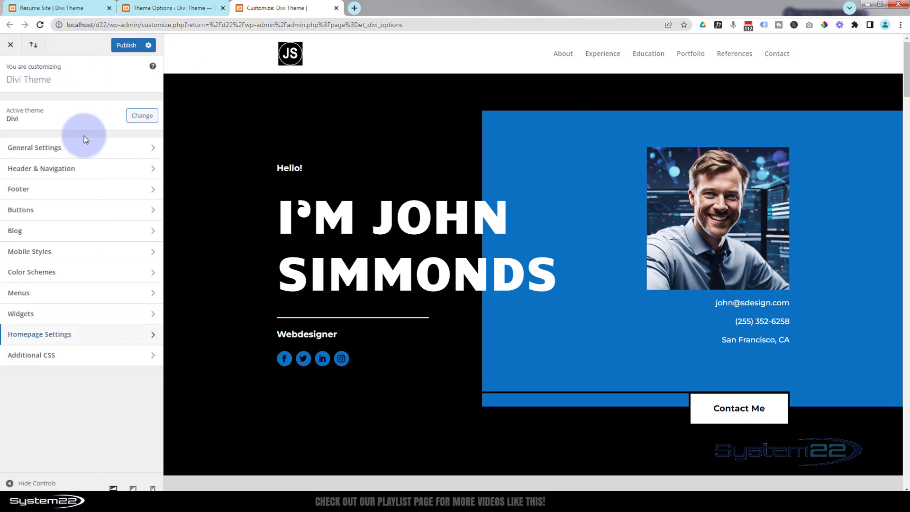
left_click(102, 149)
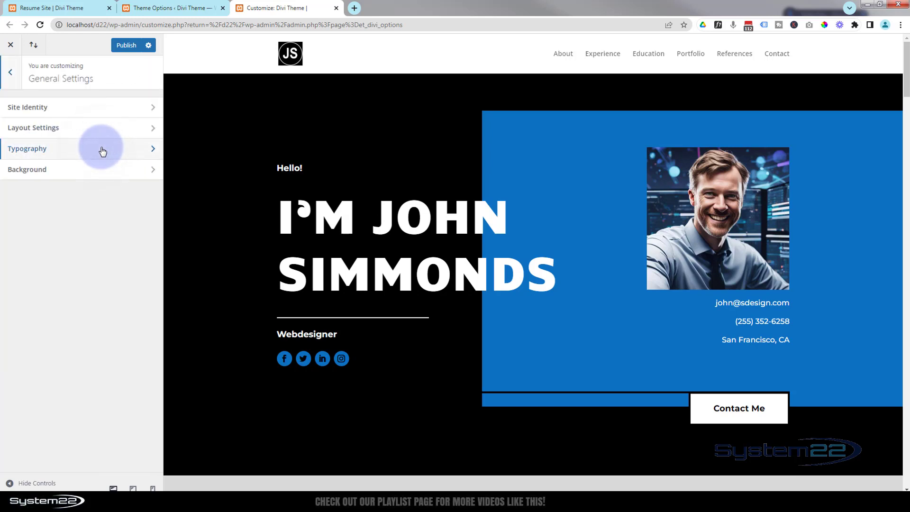
left_click(107, 107)
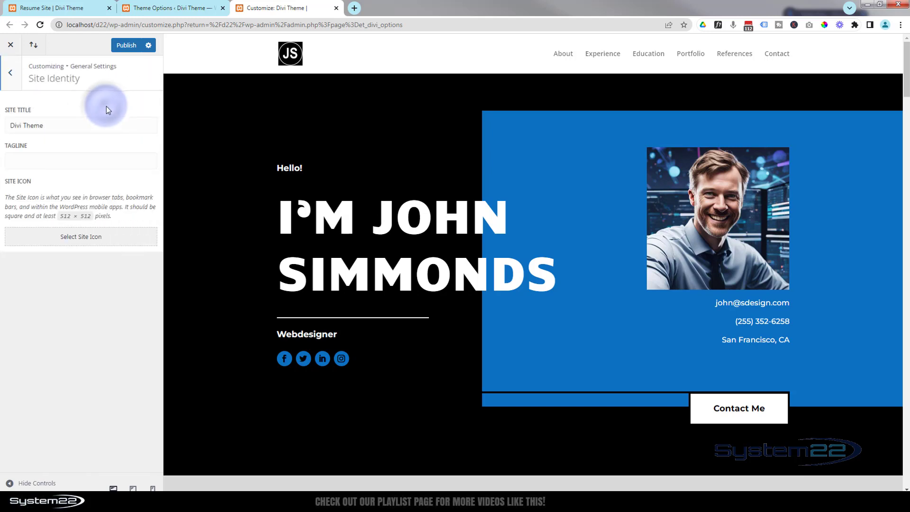
left_click_drag(64, 125, 0, 131)
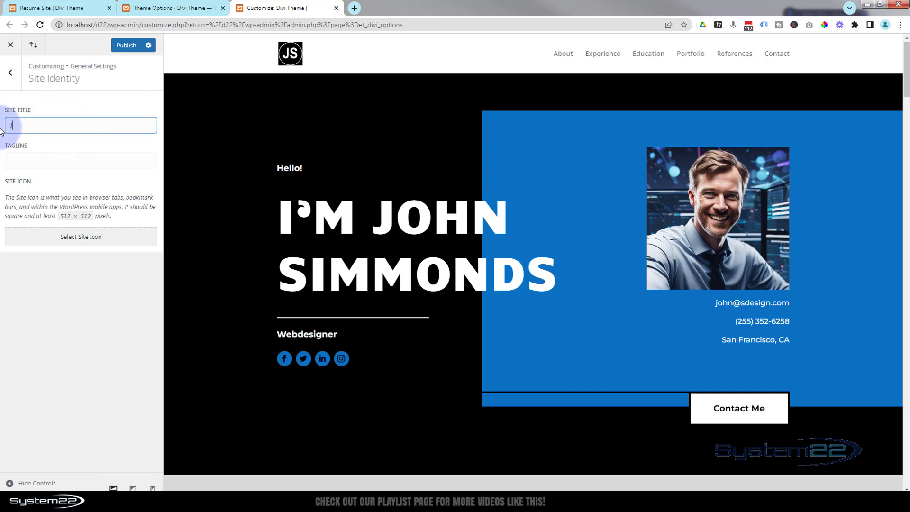
left_click(21, 160)
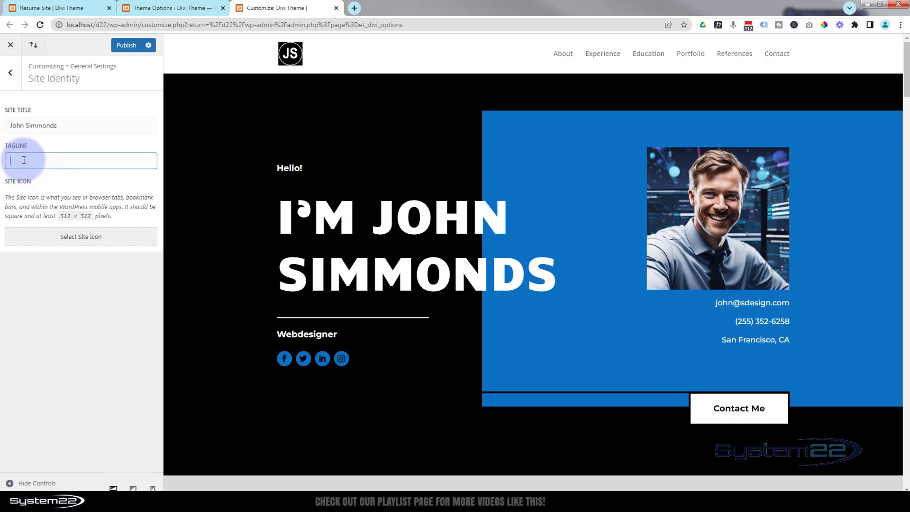
type("Web Design")
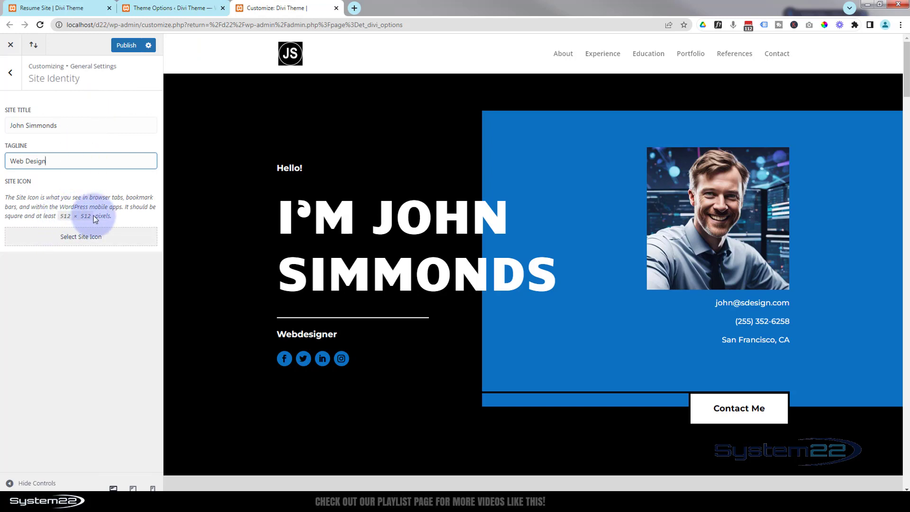
Set the site icon to cropped-logo.jpg from the media library and publish the changes.
left_click(82, 242)
left_click(81, 242)
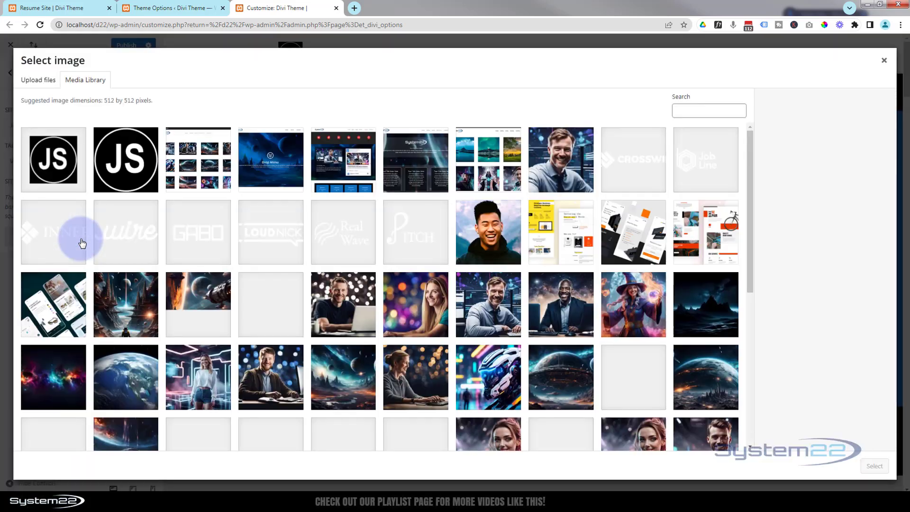
left_click(118, 171)
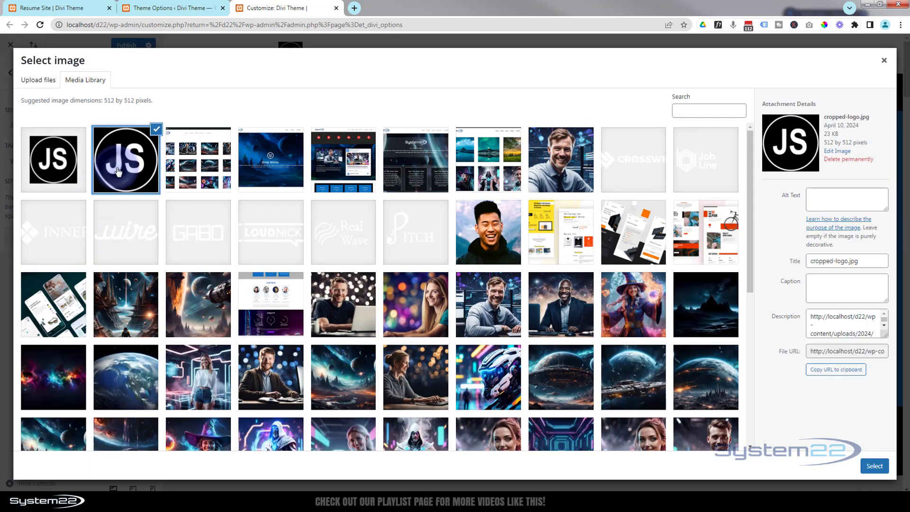
left_click(875, 466)
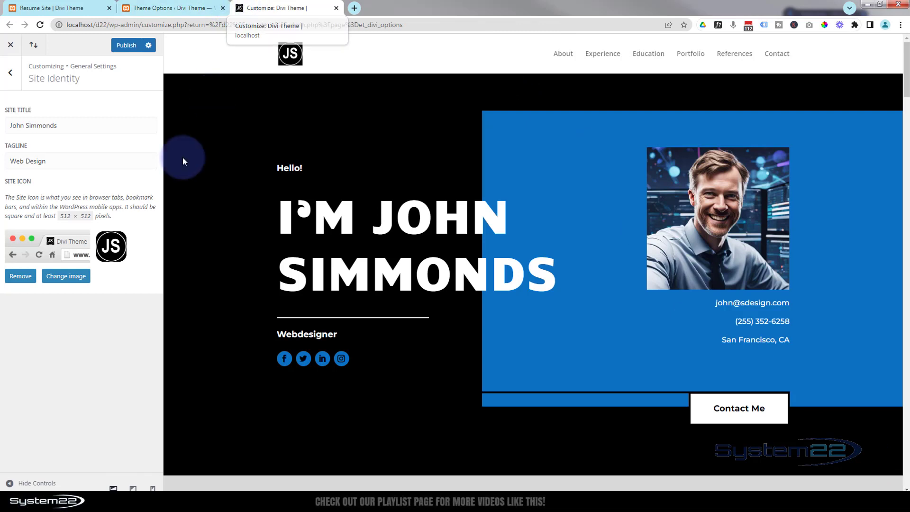
left_click(129, 45)
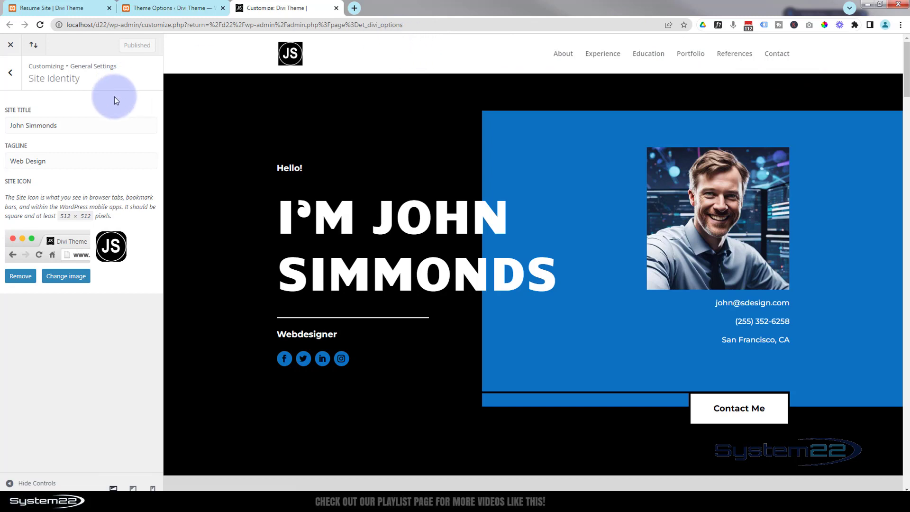
Set the primary menu bar background colour to black.
left_click(10, 75)
left_click(12, 76)
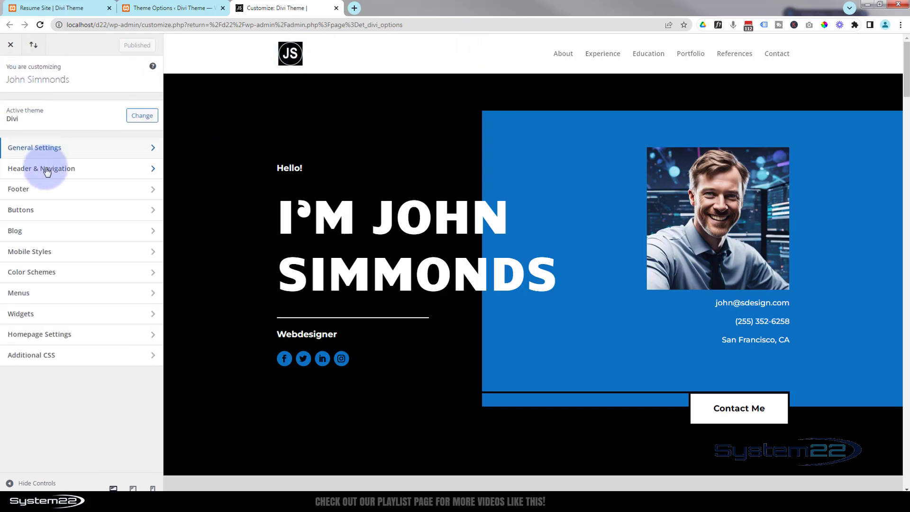
left_click(85, 169)
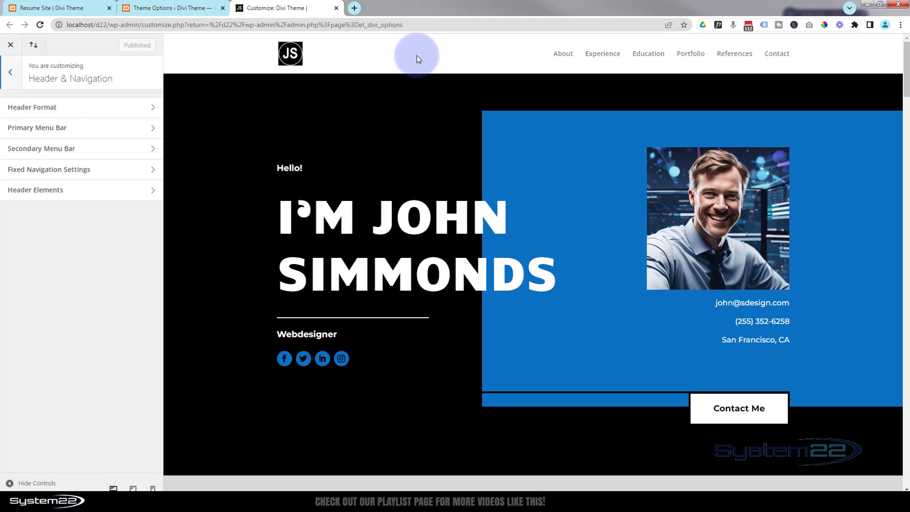
left_click(103, 131)
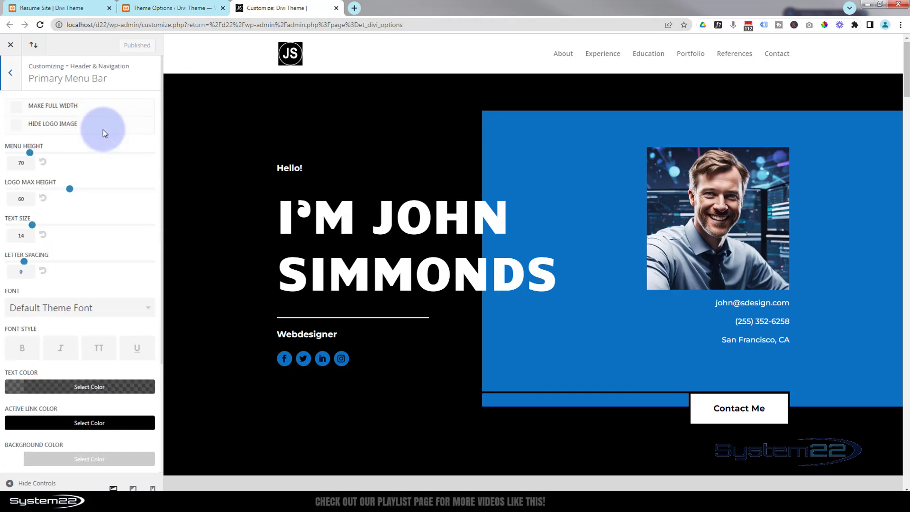
scroll(103, 129, "down", 3)
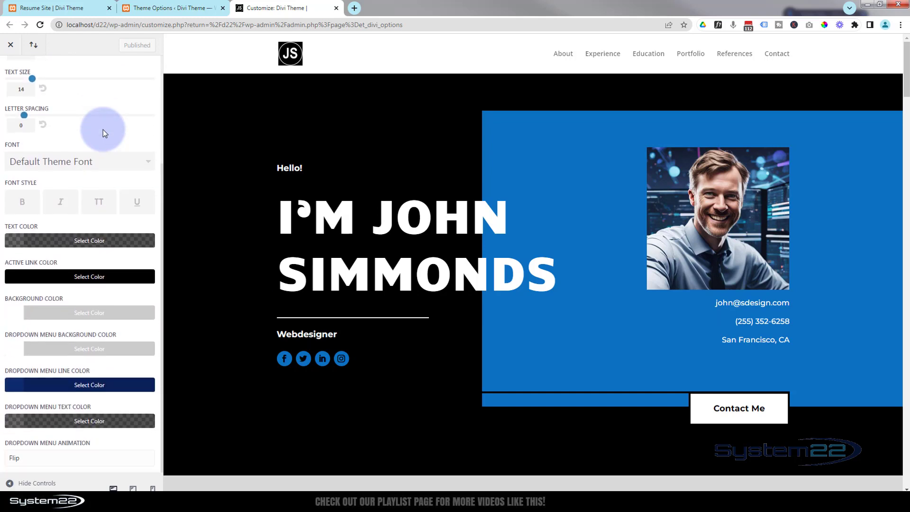
left_click(87, 313)
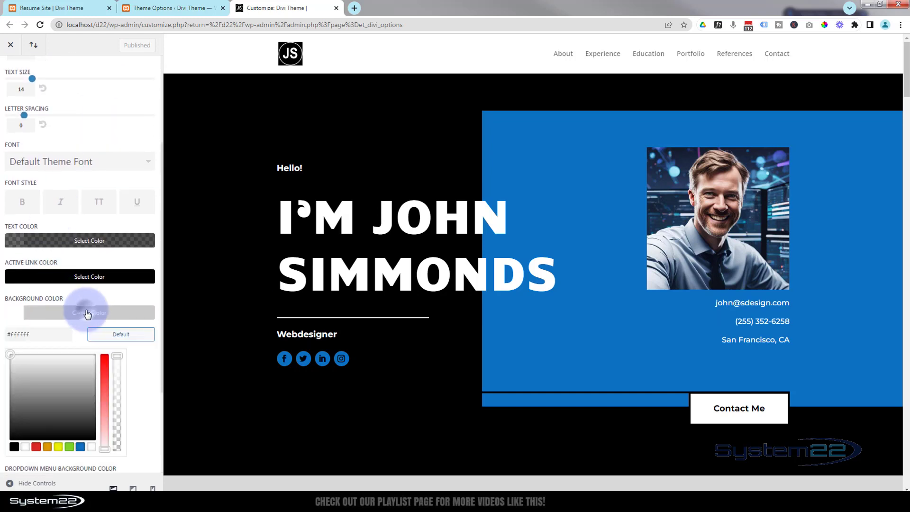
left_click(13, 447)
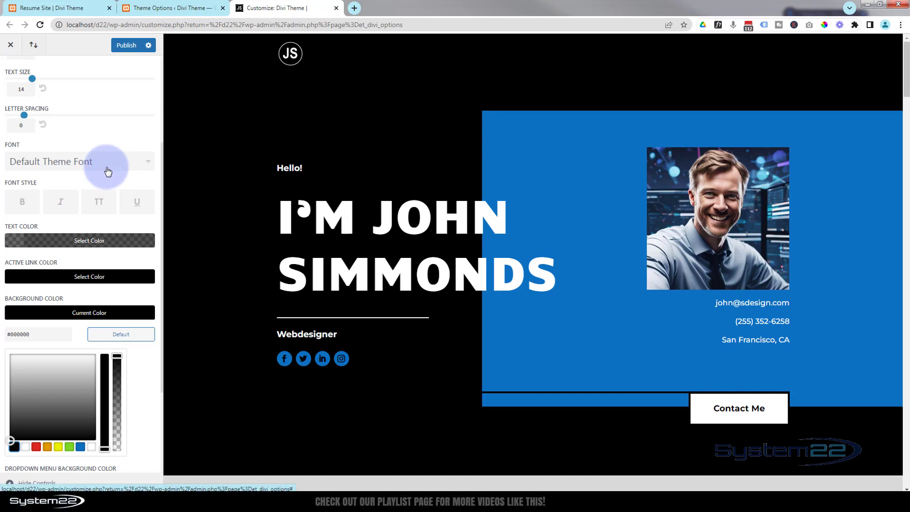
Set the primary menu text colour to fully opaque white #ffffff.
scroll(108, 172, "down", 3)
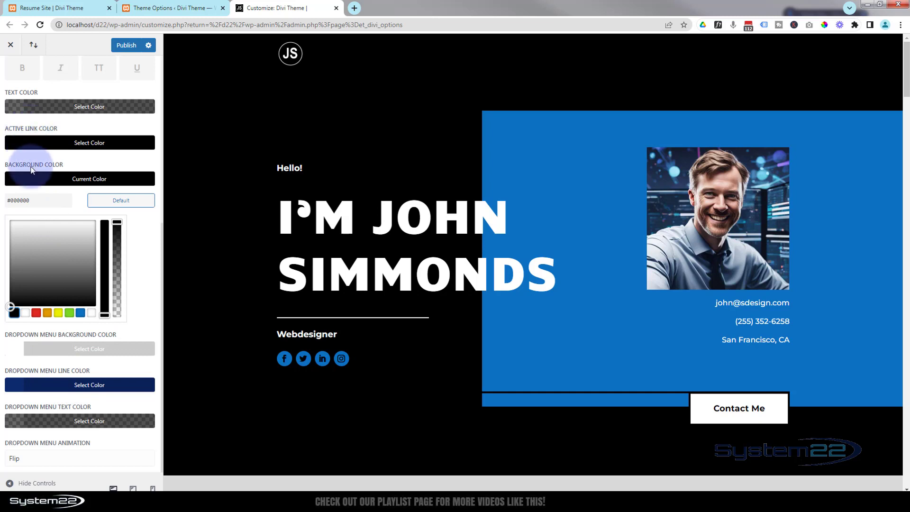
left_click(52, 107)
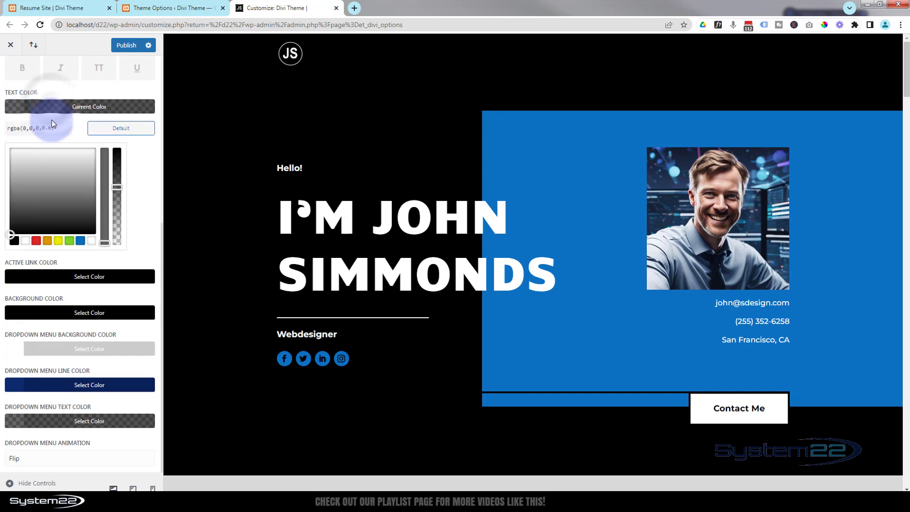
left_click(25, 240)
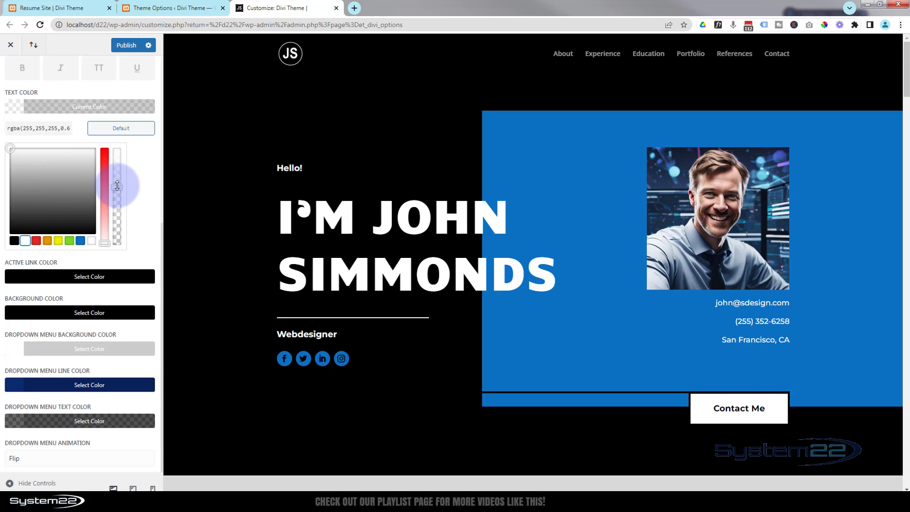
left_click_drag(116, 188, 117, 148)
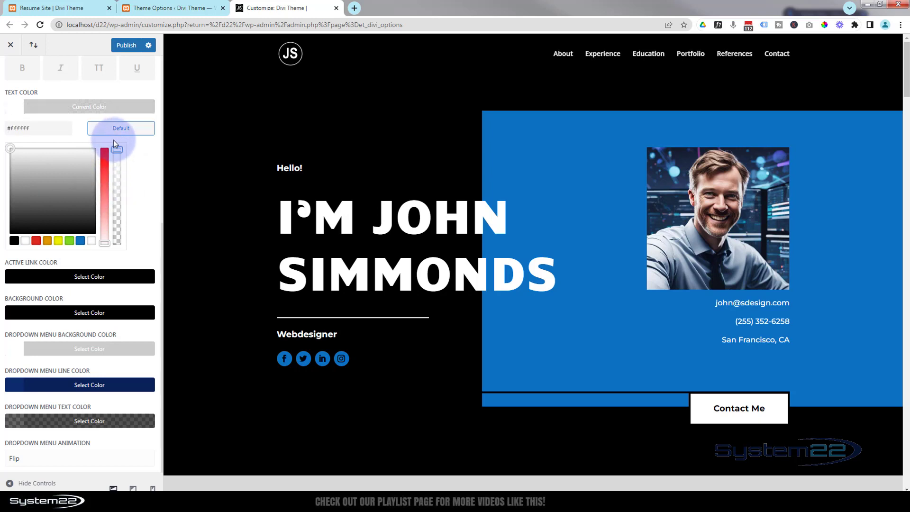
Scroll through the preview to inspect the header with the new menu colours, then return to Header & Navigation.
scroll(414, 95, "down", 5)
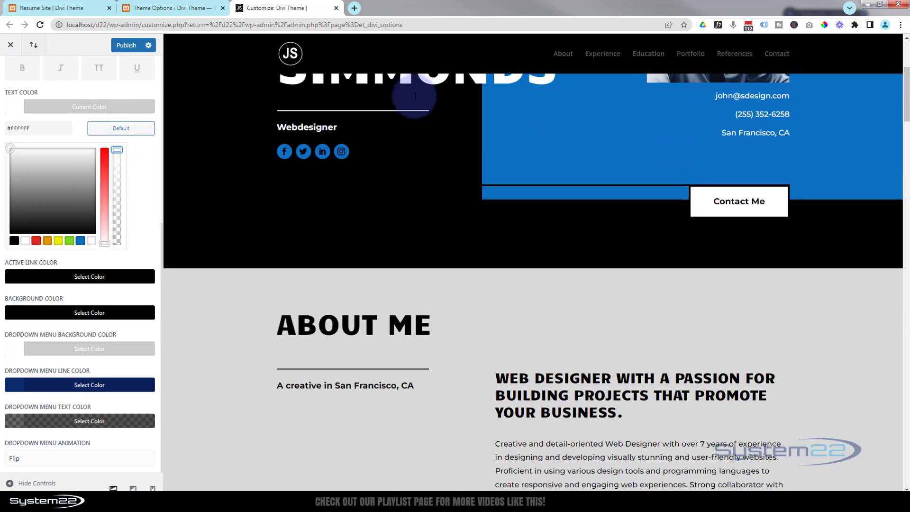
scroll(413, 97, "up", 5)
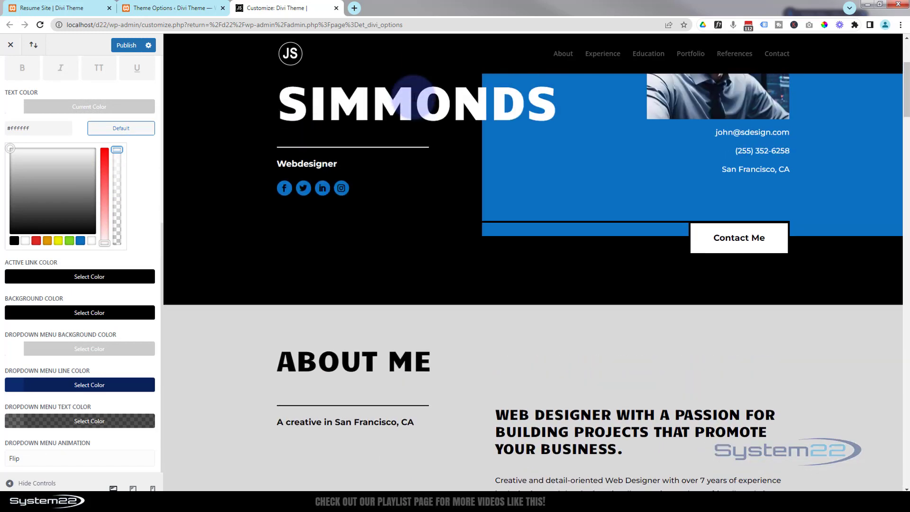
scroll(413, 97, "down", 3)
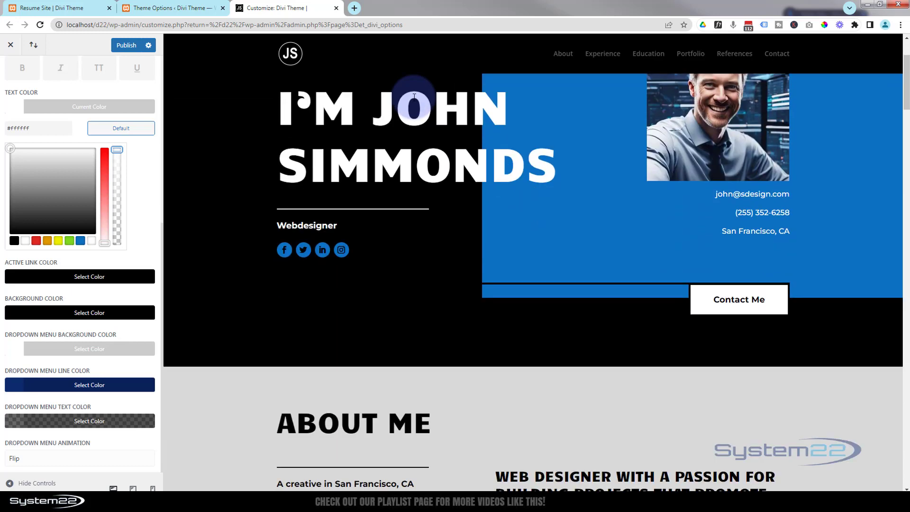
scroll(413, 98, "up", 4)
scroll(413, 98, "down", 2)
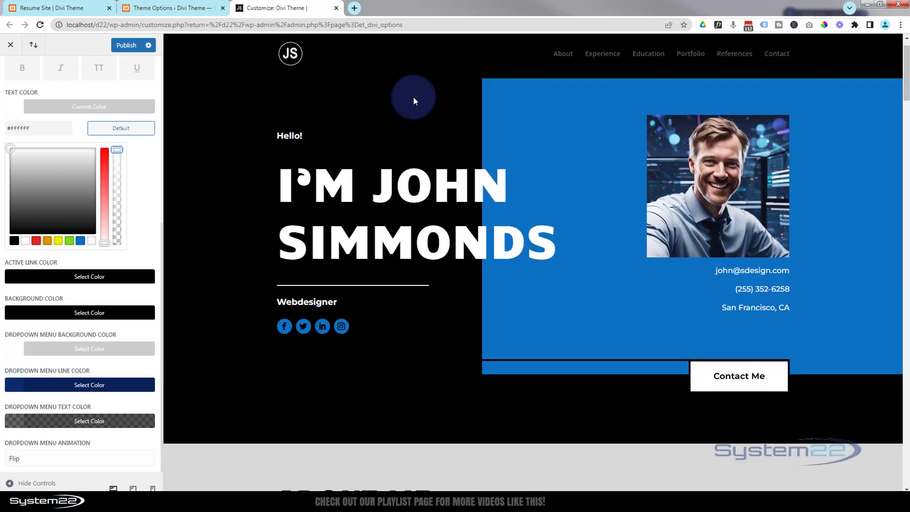
scroll(413, 101, "down", 2)
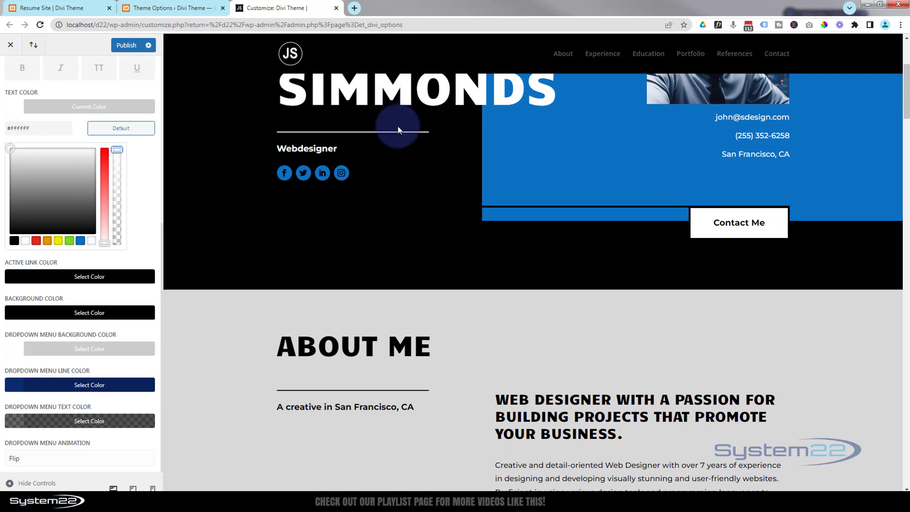
scroll(397, 126, "up", 4)
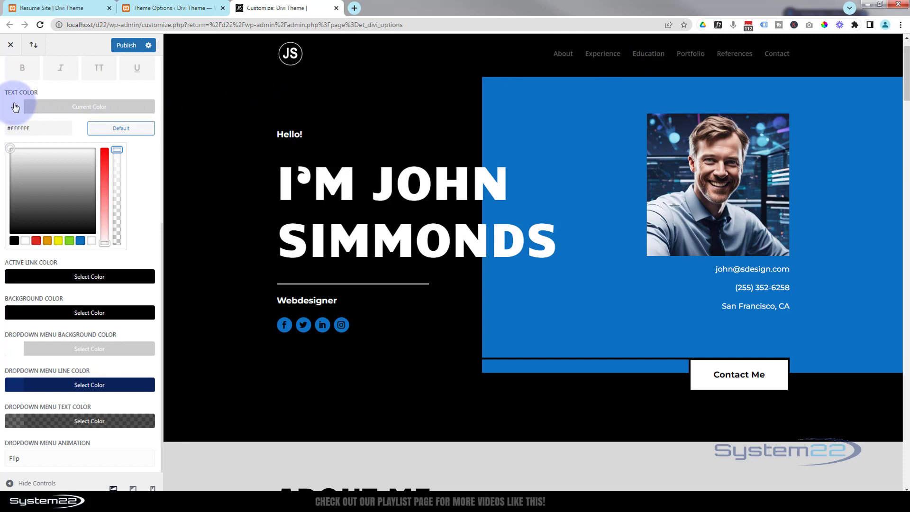
scroll(45, 133, "up", 1)
scroll(45, 133, "up", 6)
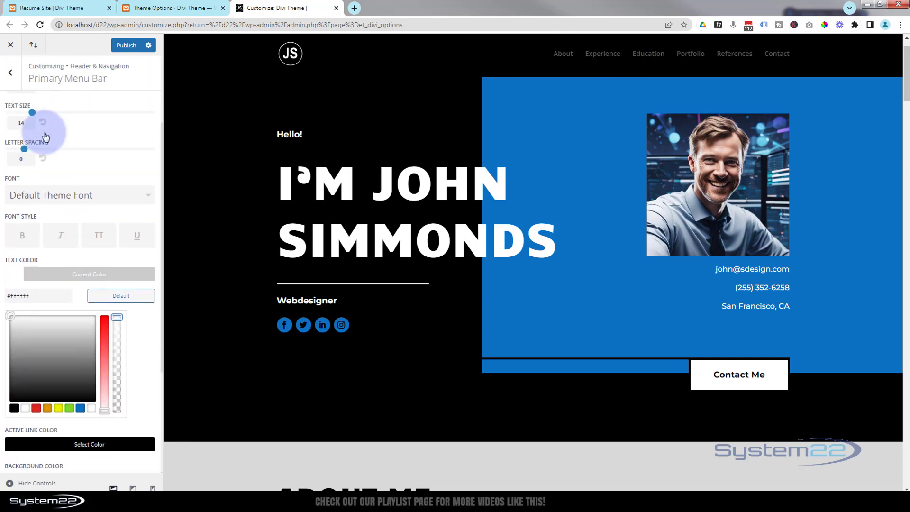
left_click(11, 76)
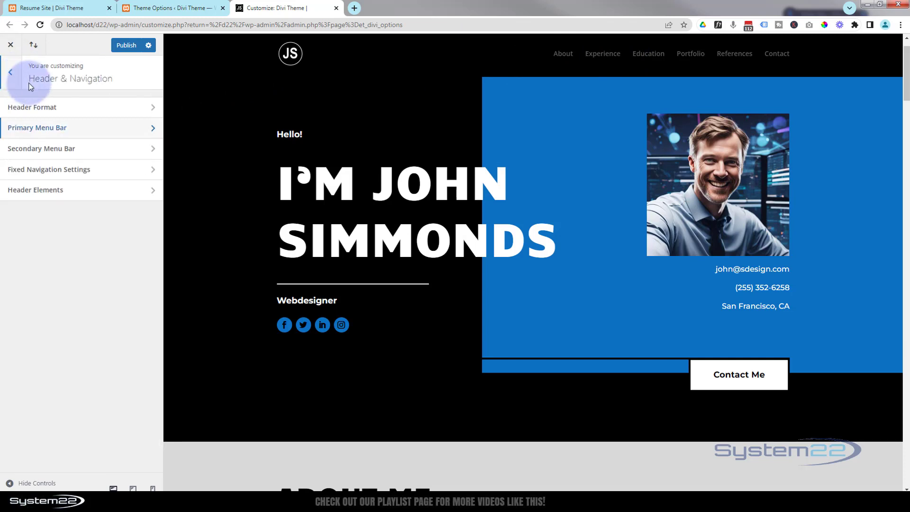
In Fixed Navigation Settings, set the primary menu background colour to black with 0.87 opacity, rgba(0,0,0,0.87).
left_click(88, 169)
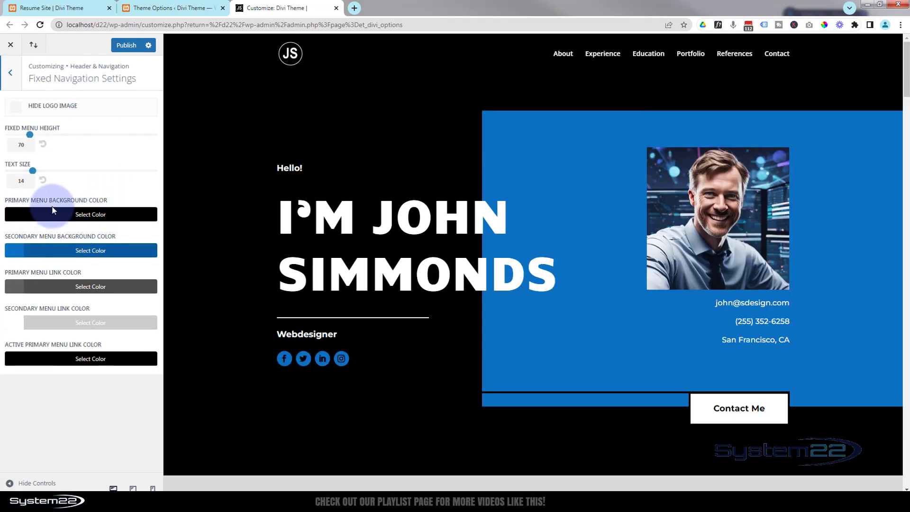
left_click(72, 215)
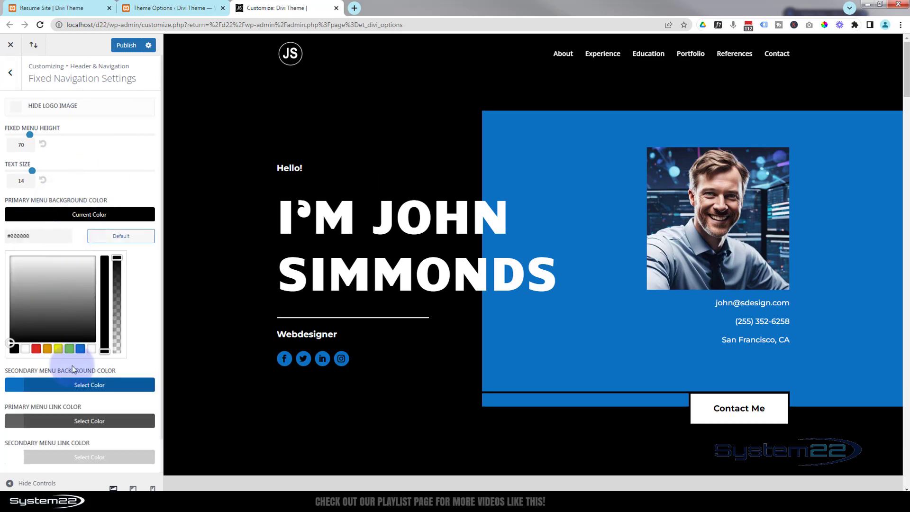
left_click(80, 348)
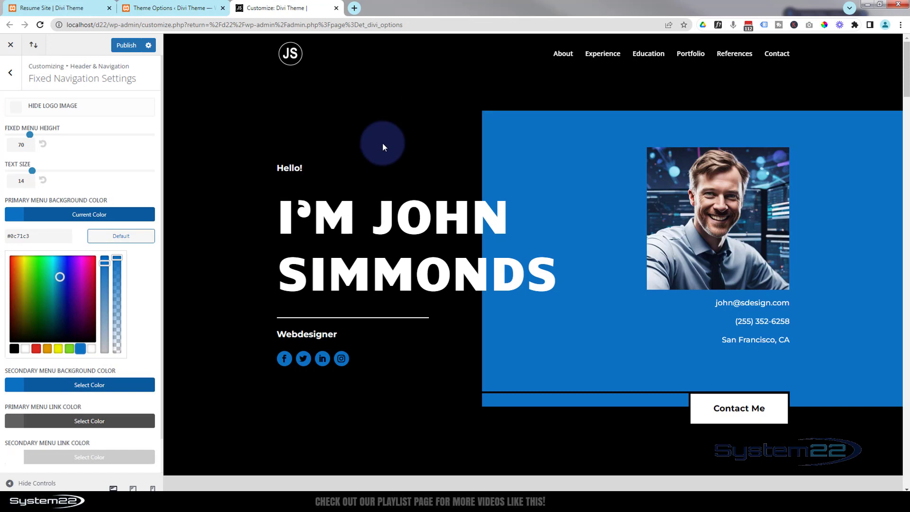
scroll(381, 142, "down", 2)
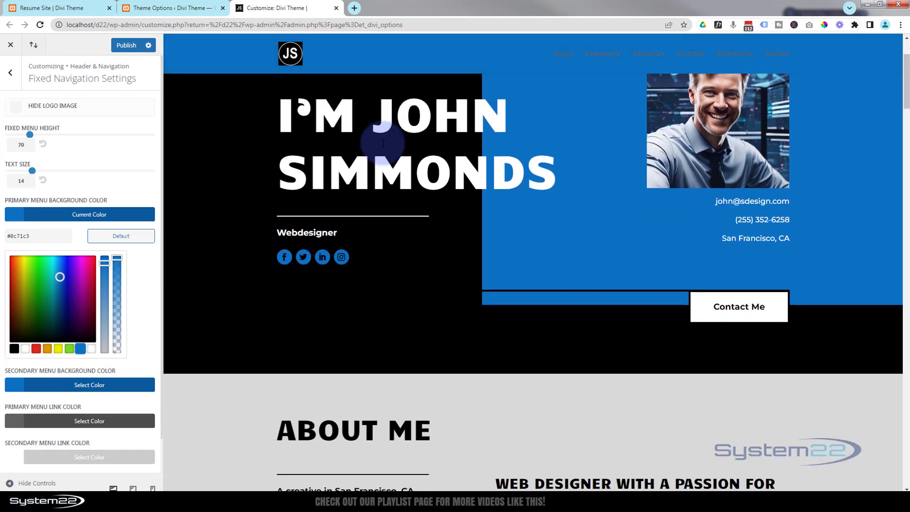
scroll(383, 143, "up", 2)
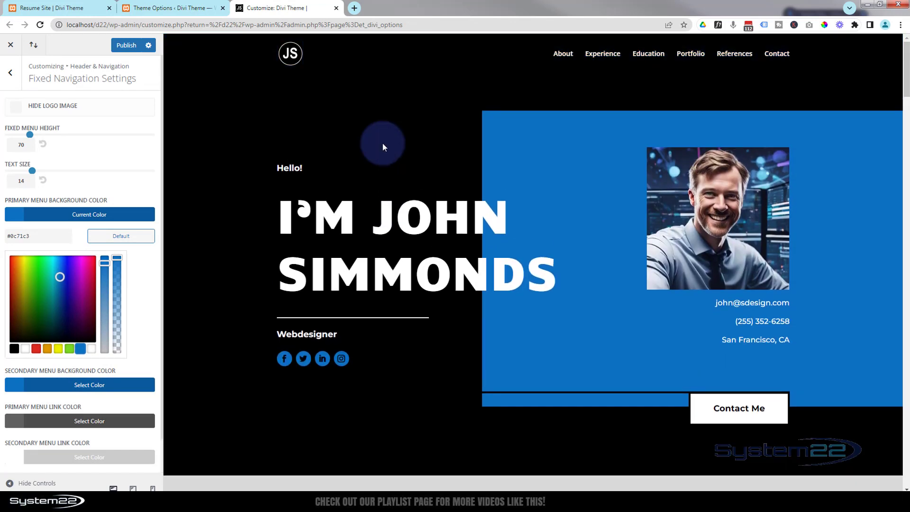
left_click(15, 348)
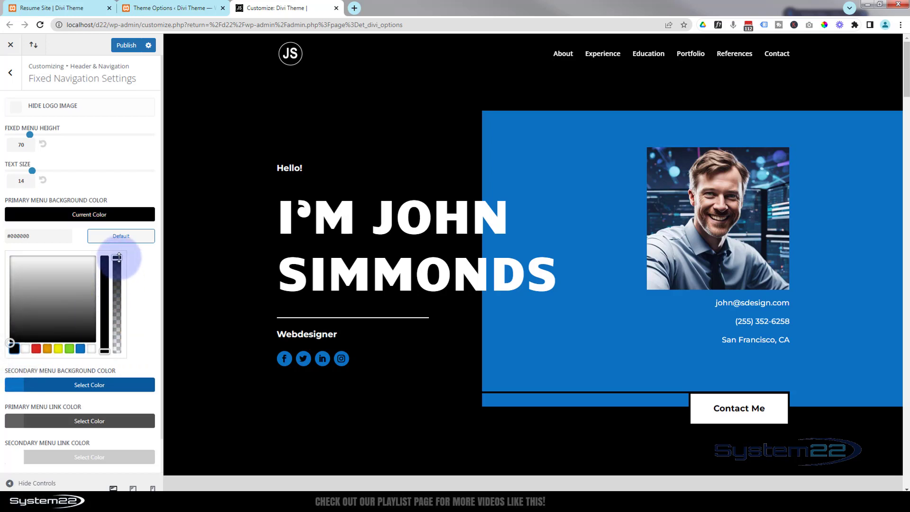
left_click_drag(118, 258, 117, 269)
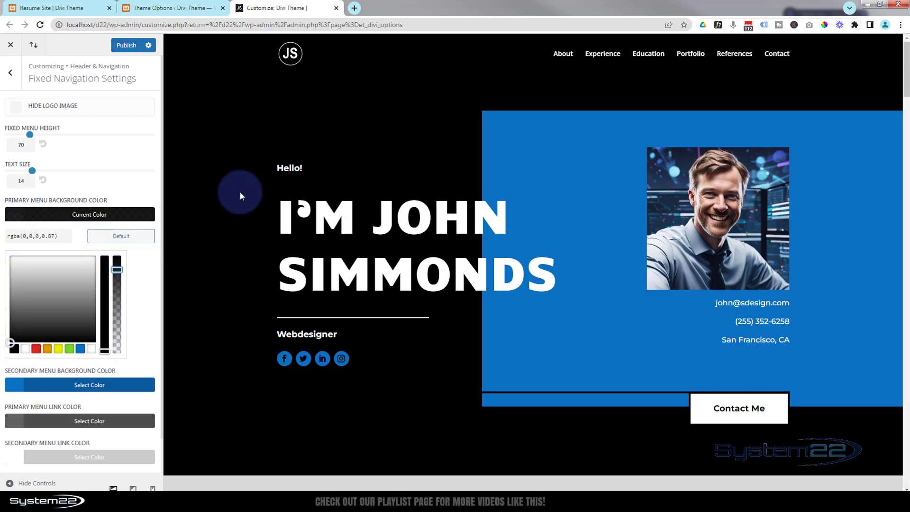
Set the fixed navigation primary menu link colour to white #ffffff.
scroll(283, 149, "down", 2)
scroll(283, 149, "down", 2)
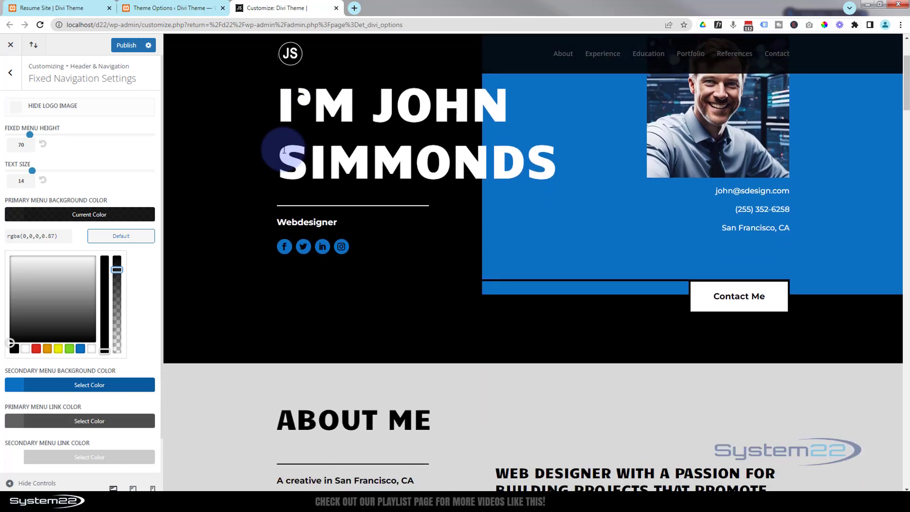
scroll(283, 149, "up", 4)
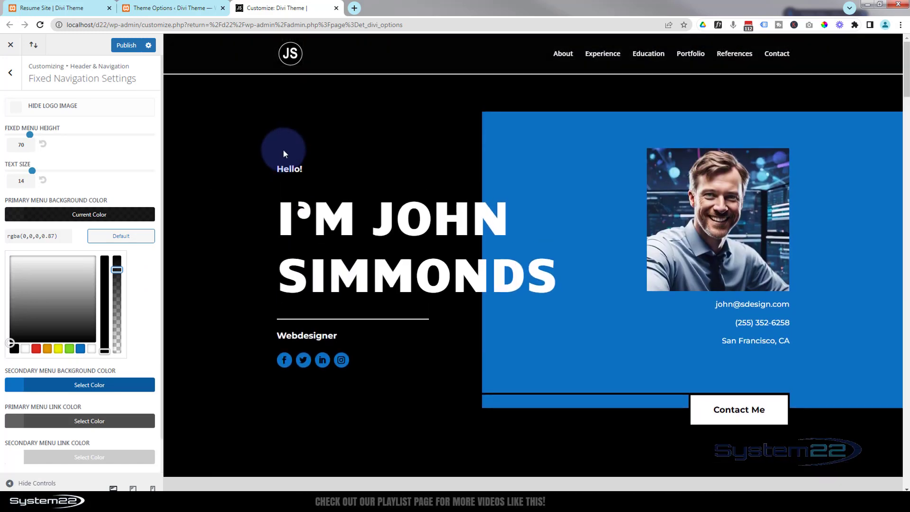
scroll(451, 104, "down", 2)
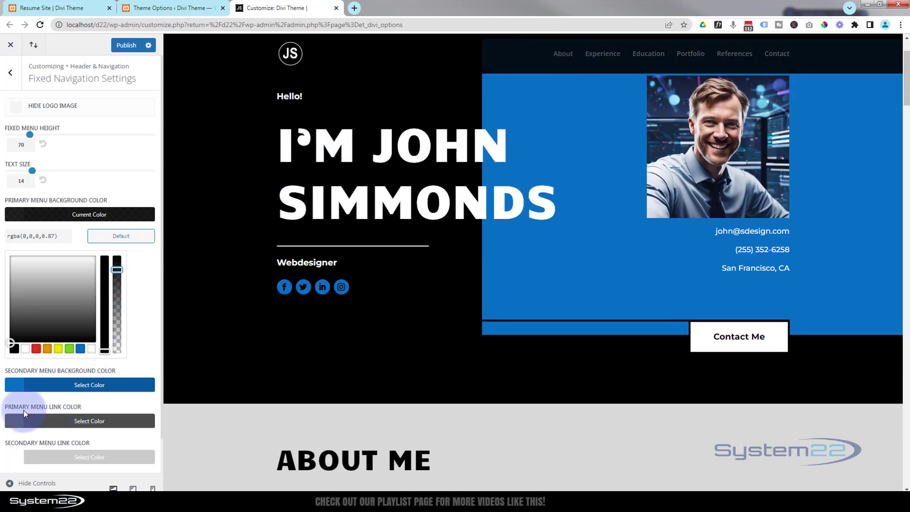
left_click(54, 423)
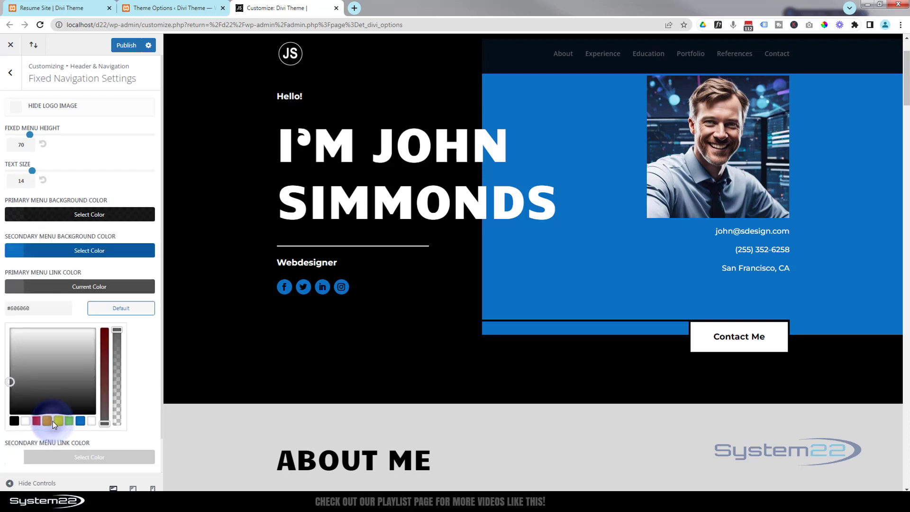
left_click(27, 423)
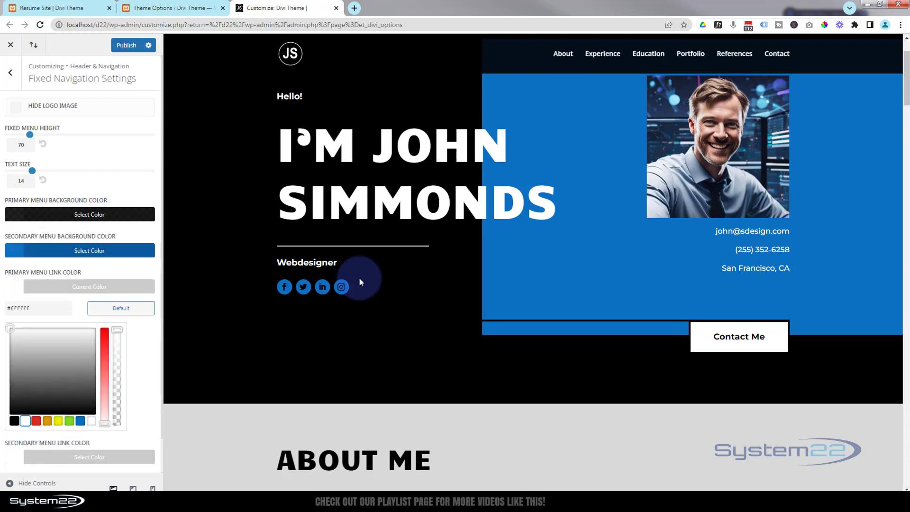
Publish the fixed navigation colour changes.
scroll(411, 262, "down", 4)
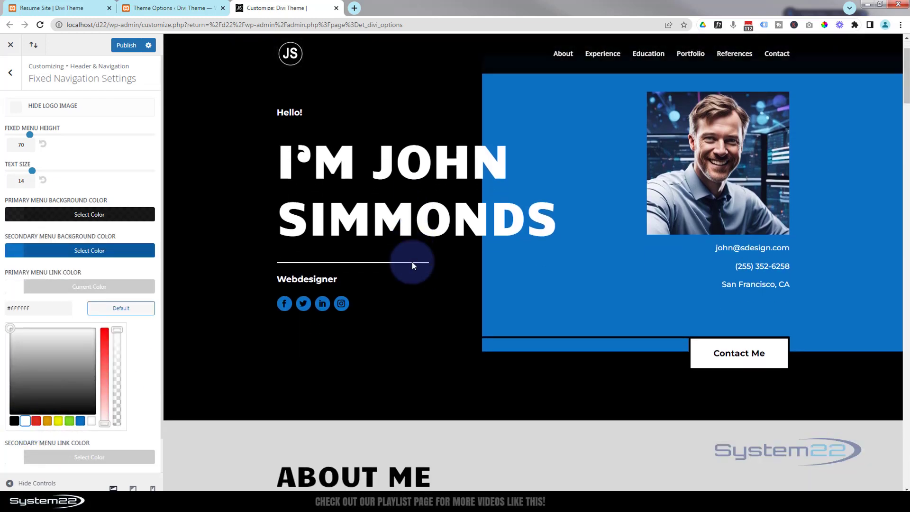
scroll(411, 261, "down", 5)
scroll(411, 261, "up", 4)
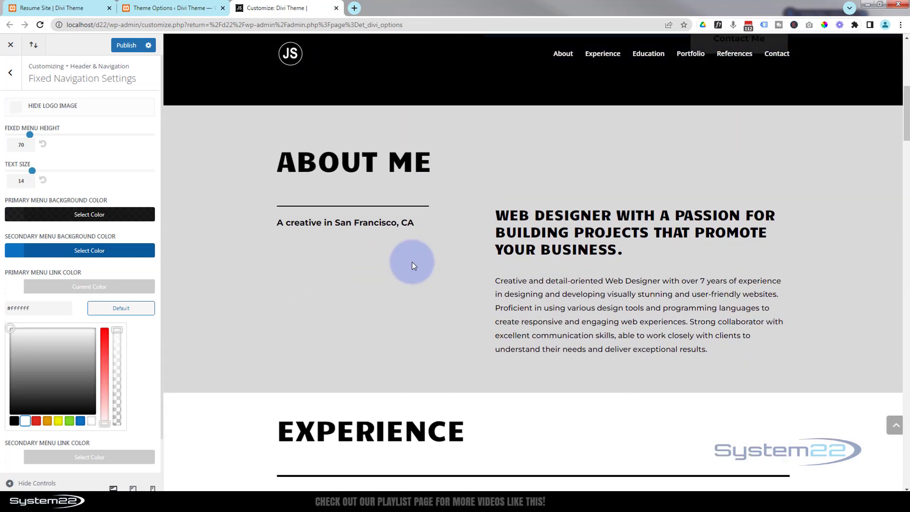
scroll(412, 262, "up", 5)
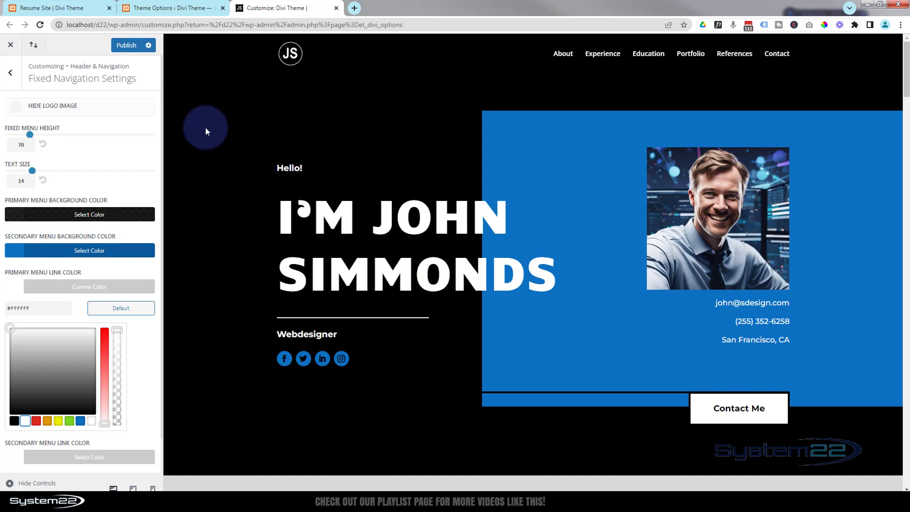
left_click(126, 46)
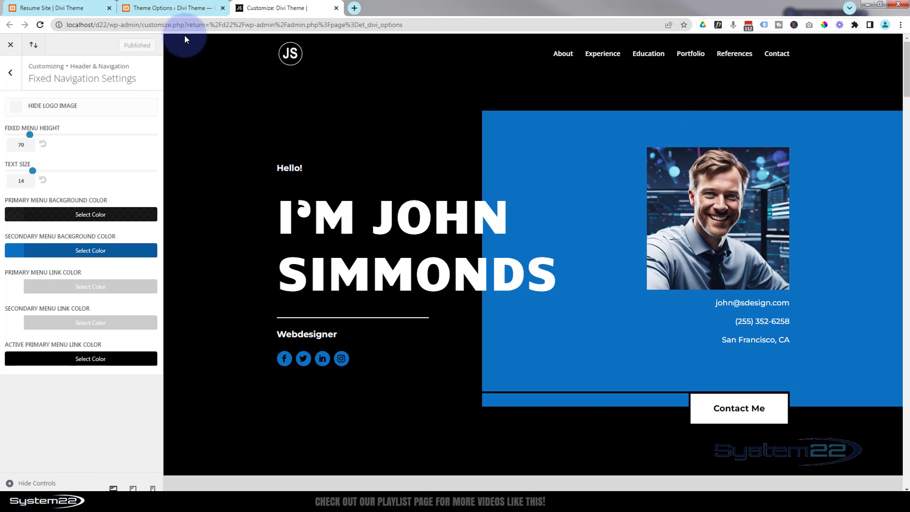
Create a new menu named Resume.
left_click(164, 8)
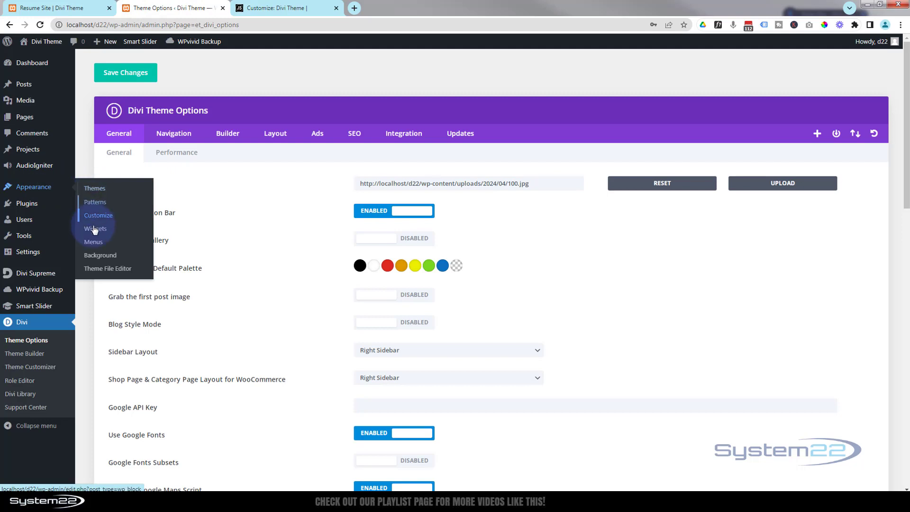
left_click(94, 243)
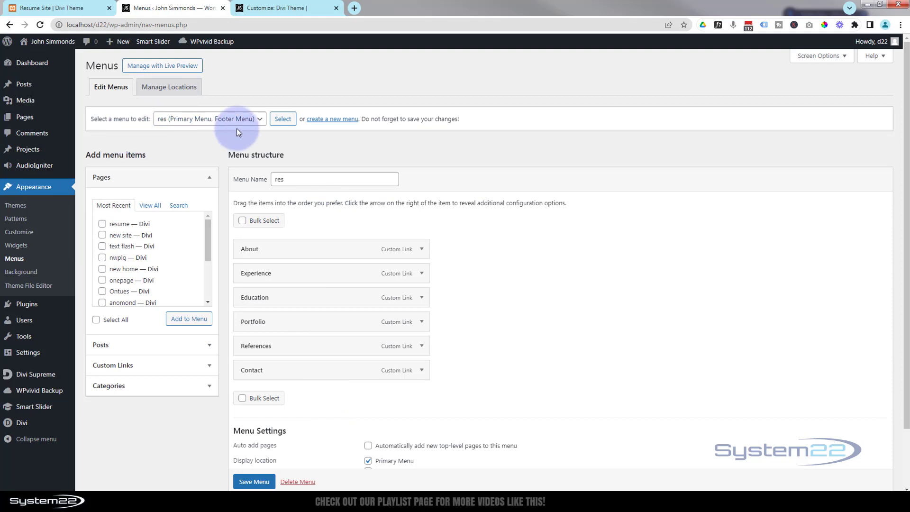
left_click(339, 122)
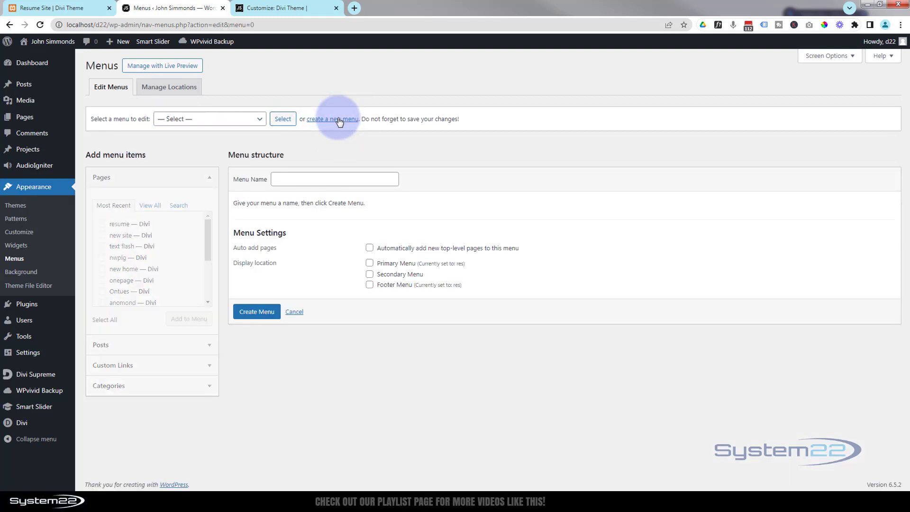
left_click(283, 175)
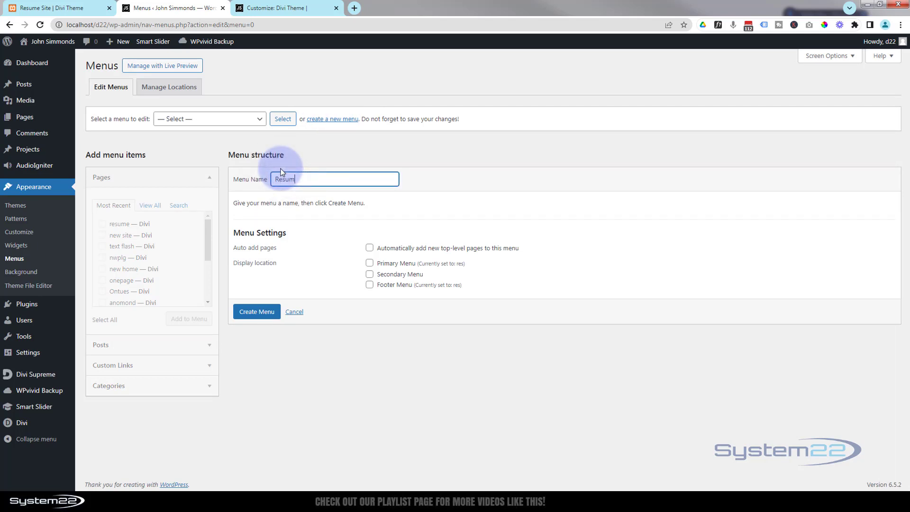
left_click(257, 314)
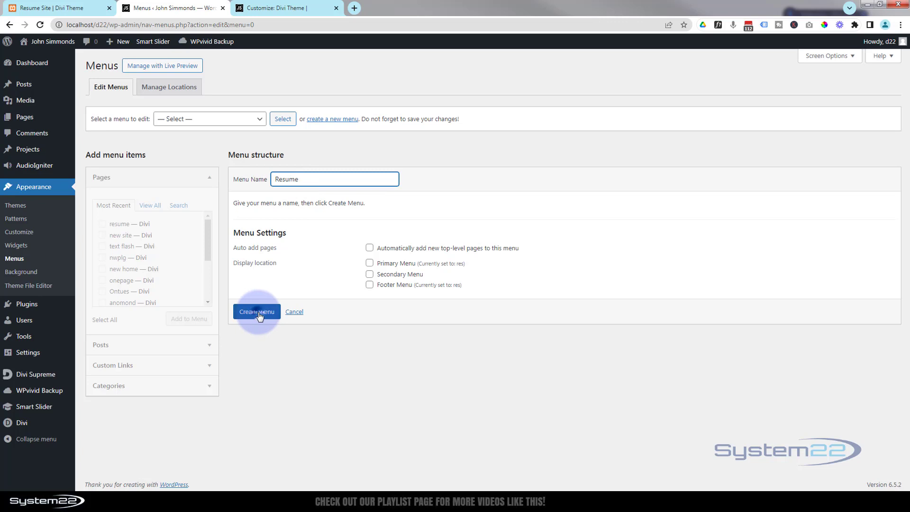
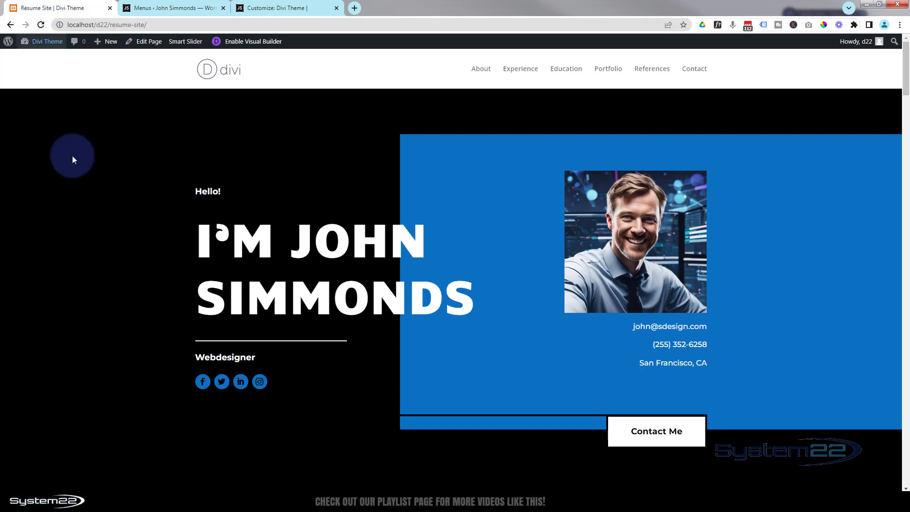
Open the resume page in the Divi Visual Builder.
scroll(112, 189, "down", 7)
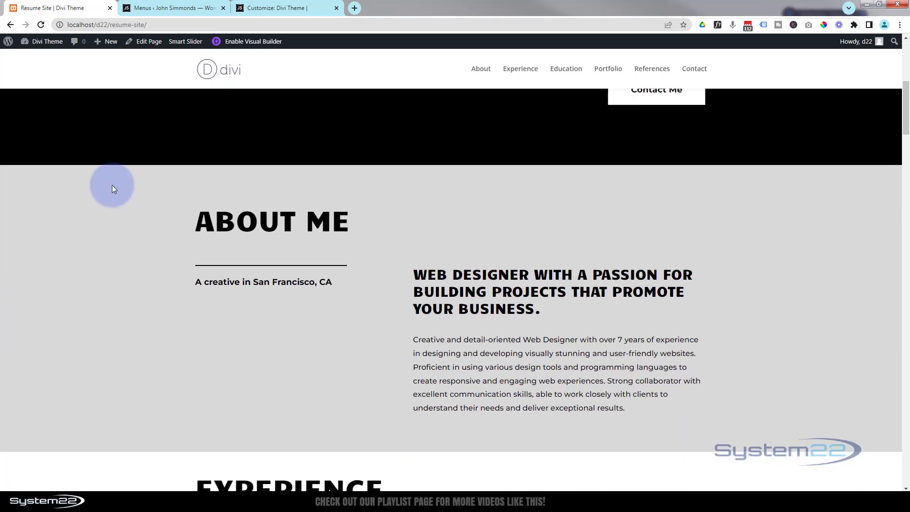
scroll(113, 189, "down", 1)
left_click(110, 195)
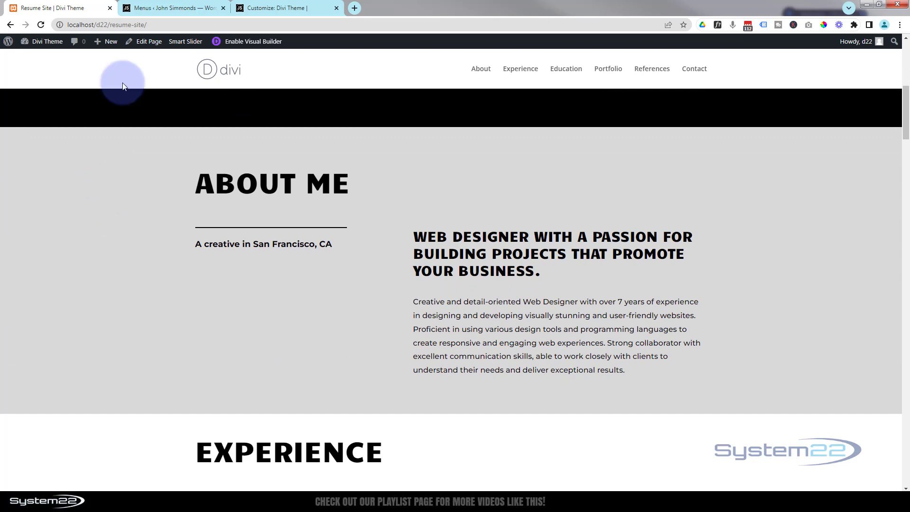
left_click(248, 41)
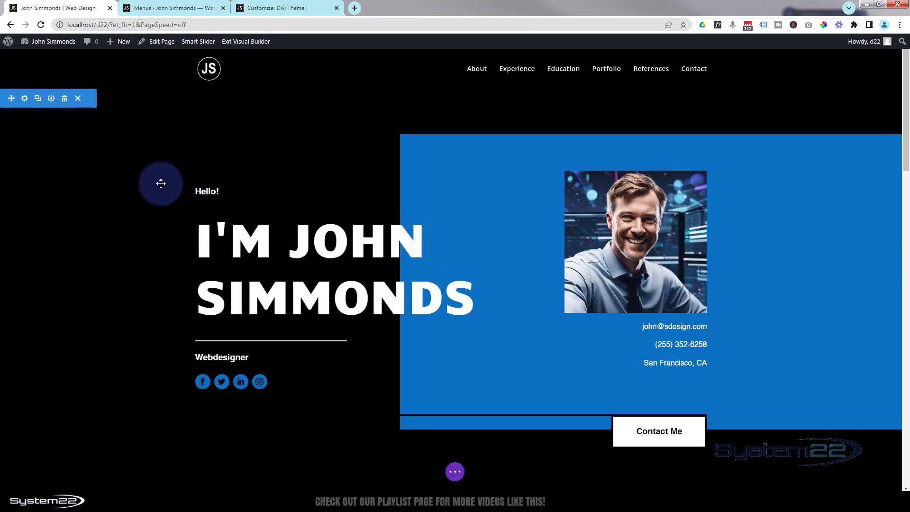
Give the About Me section the CSS ID about and save its section settings.
scroll(157, 181, "down", 4)
scroll(158, 181, "down", 5)
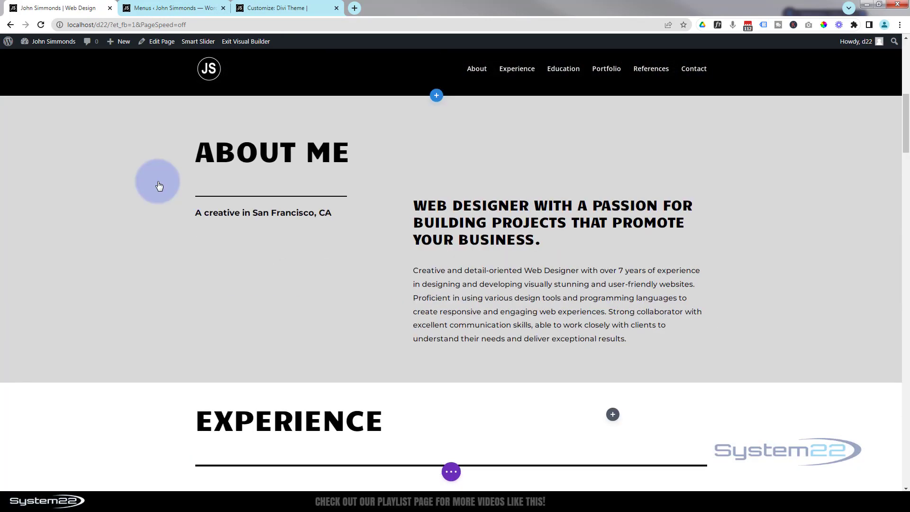
scroll(159, 186, "down", 1)
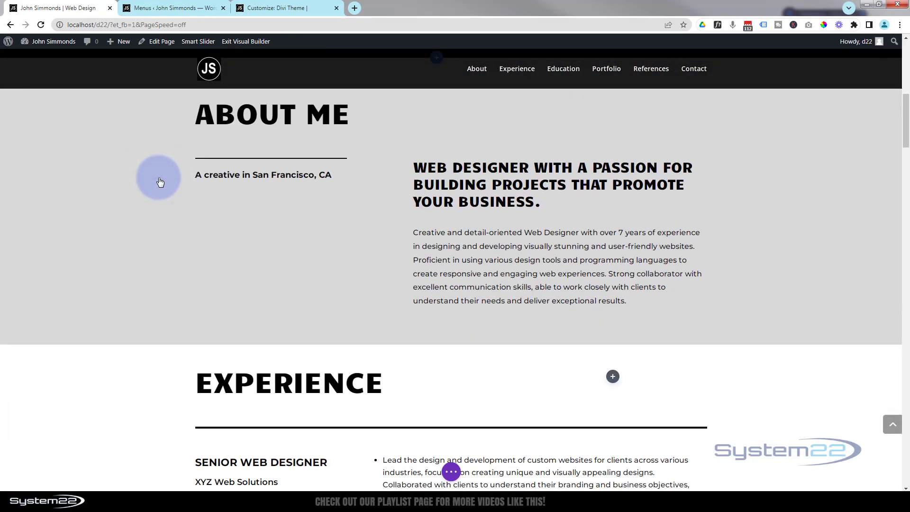
scroll(160, 182, "up", 2)
mouse_move(165, 187)
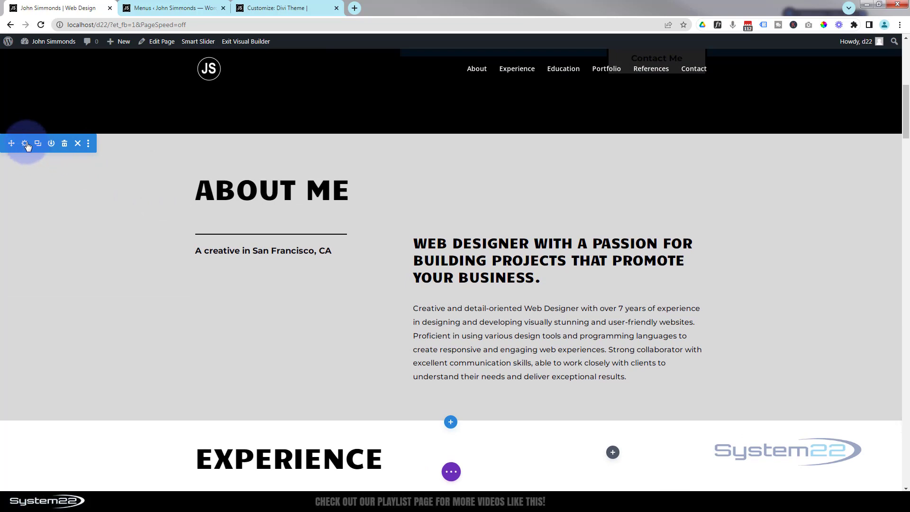
left_click(26, 144)
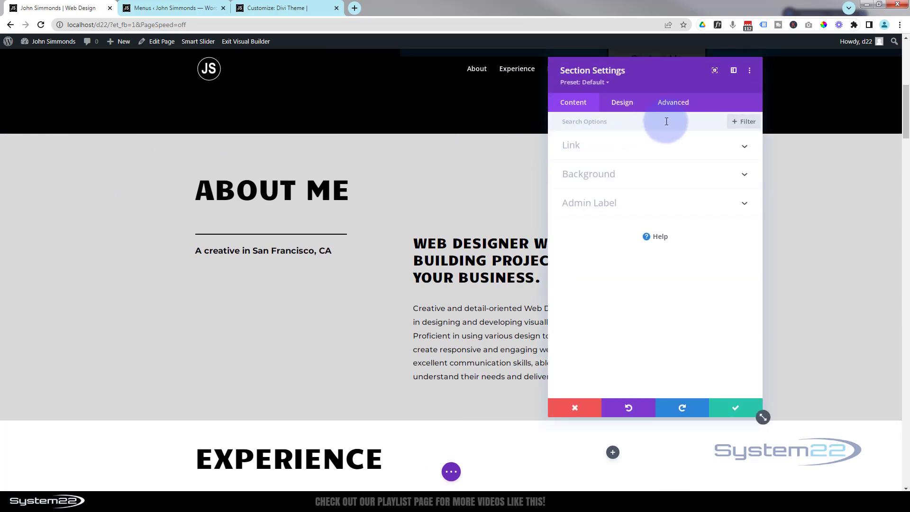
left_click(676, 107)
left_click(682, 146)
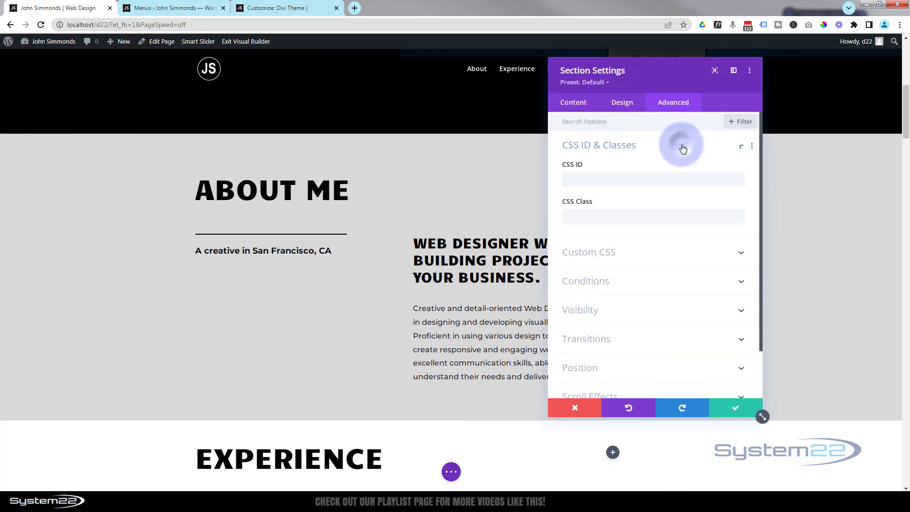
left_click(579, 183)
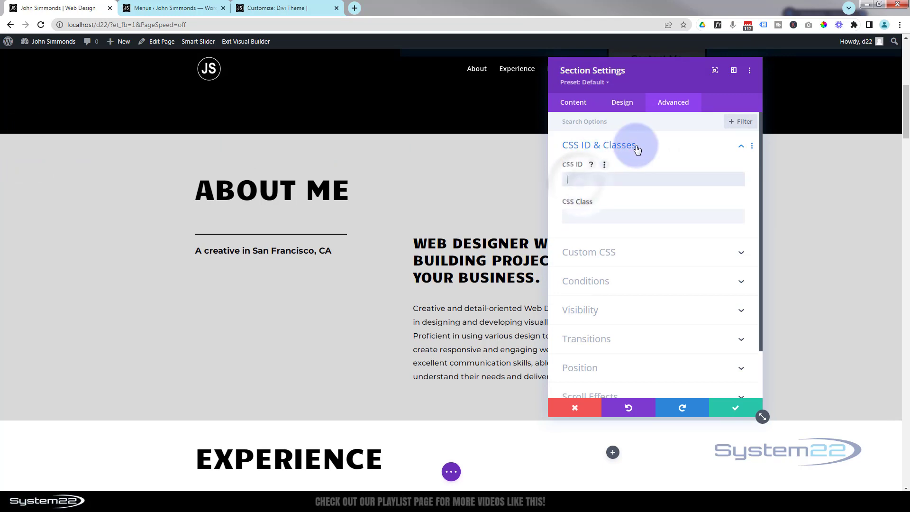
type("about")
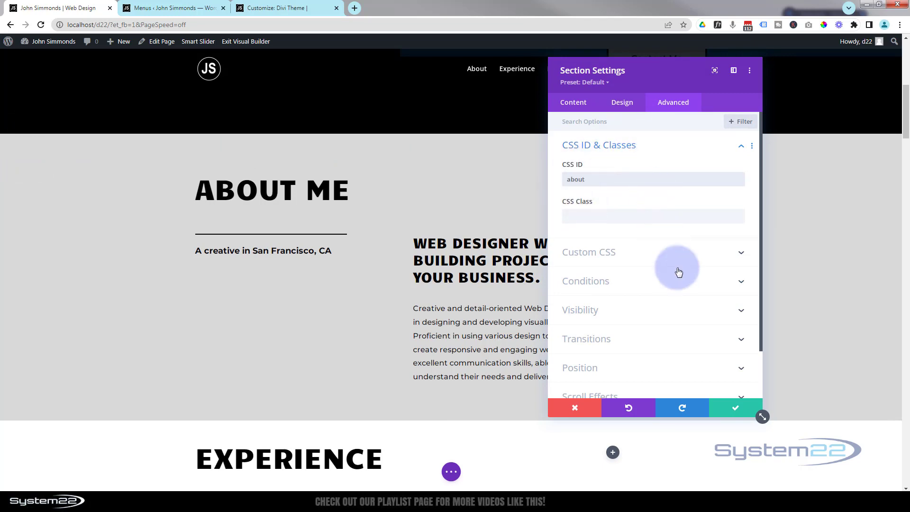
left_click(733, 408)
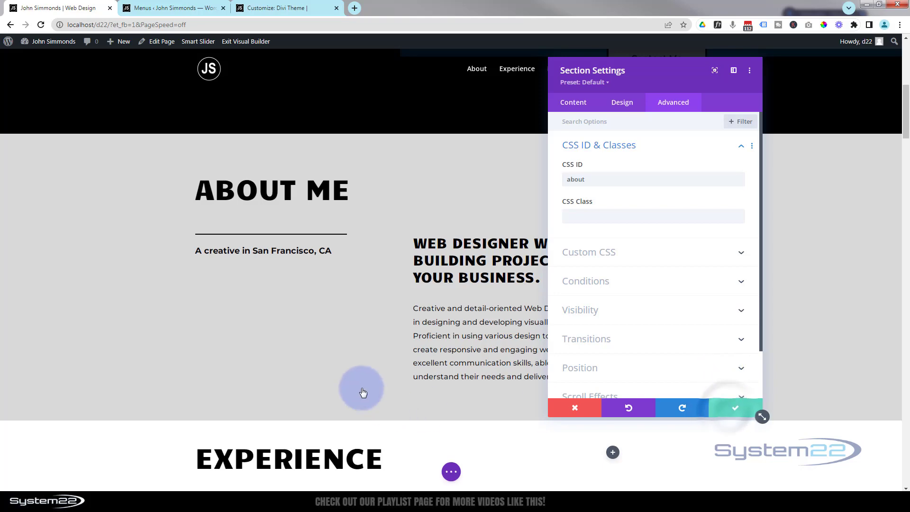
Add a custom link with URL #about and link text About to the Resume menu.
scroll(365, 393, "down", 1)
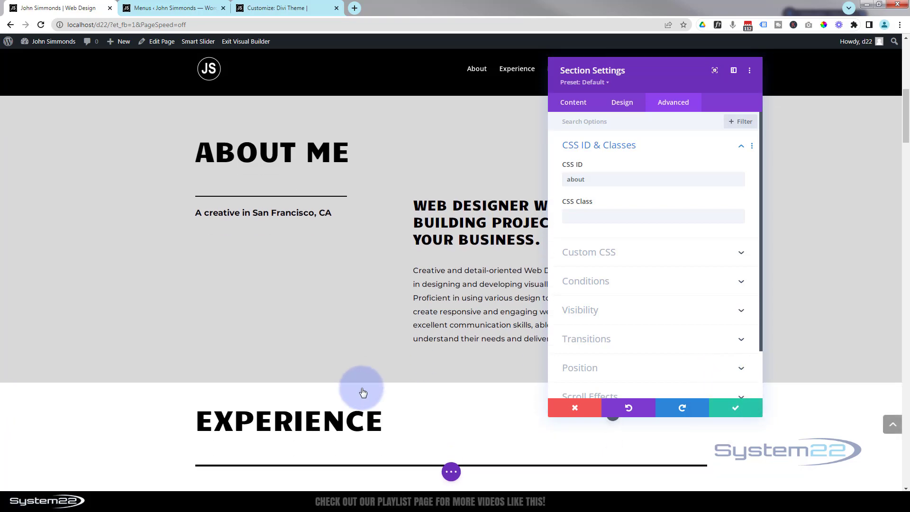
scroll(363, 393, "down", 4)
scroll(362, 389, "up", 3)
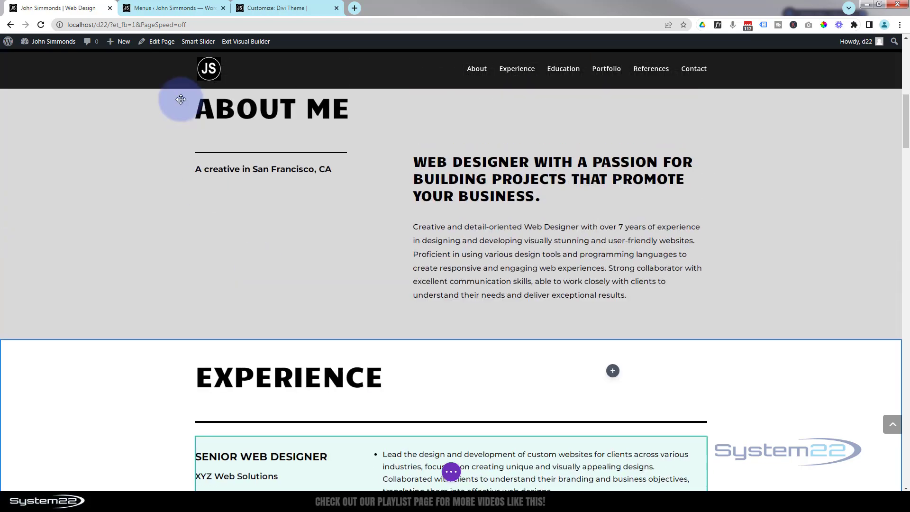
left_click(169, 8)
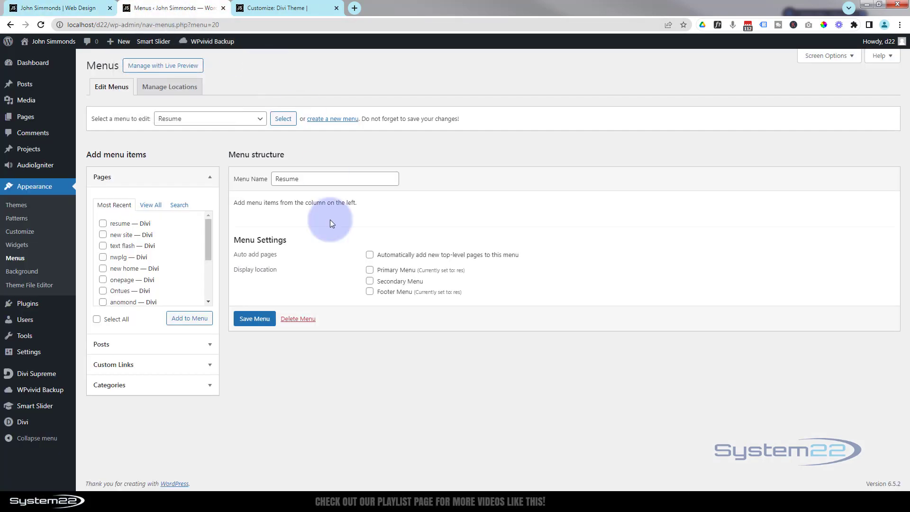
left_click(168, 365)
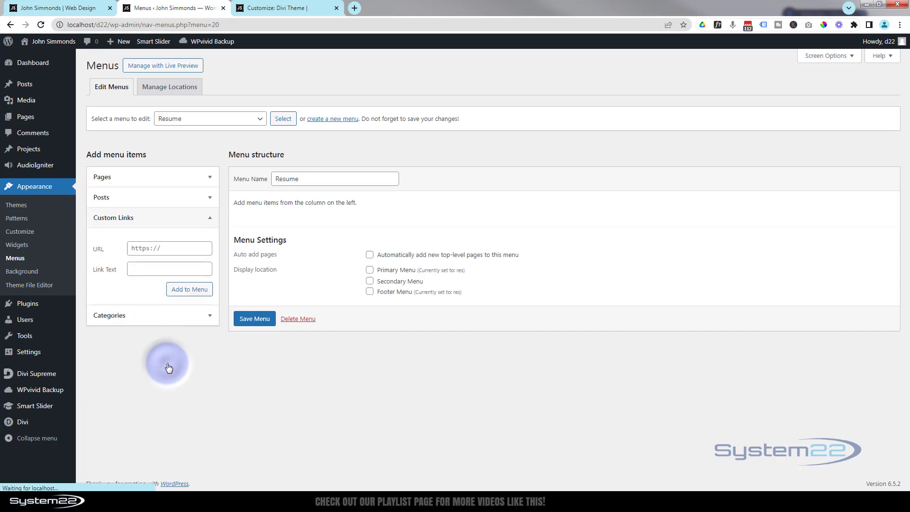
left_click(133, 248)
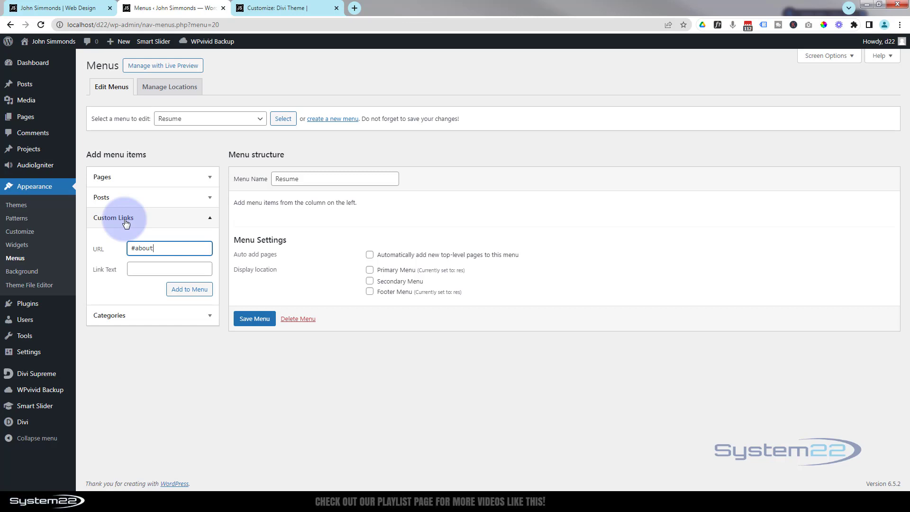
left_click(136, 266)
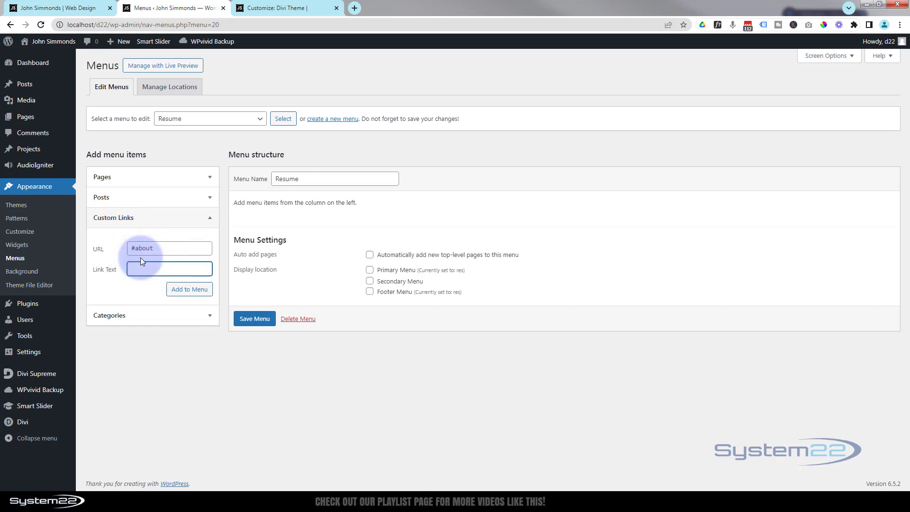
type("About")
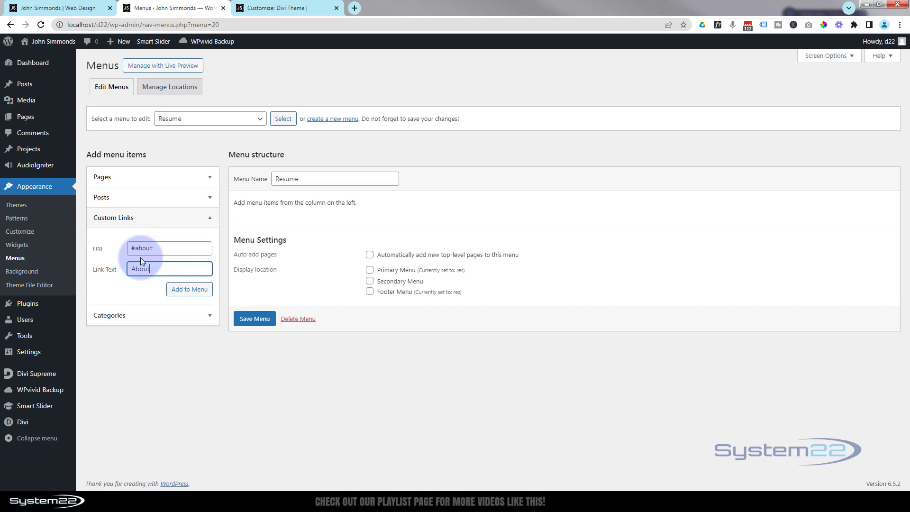
left_click(189, 289)
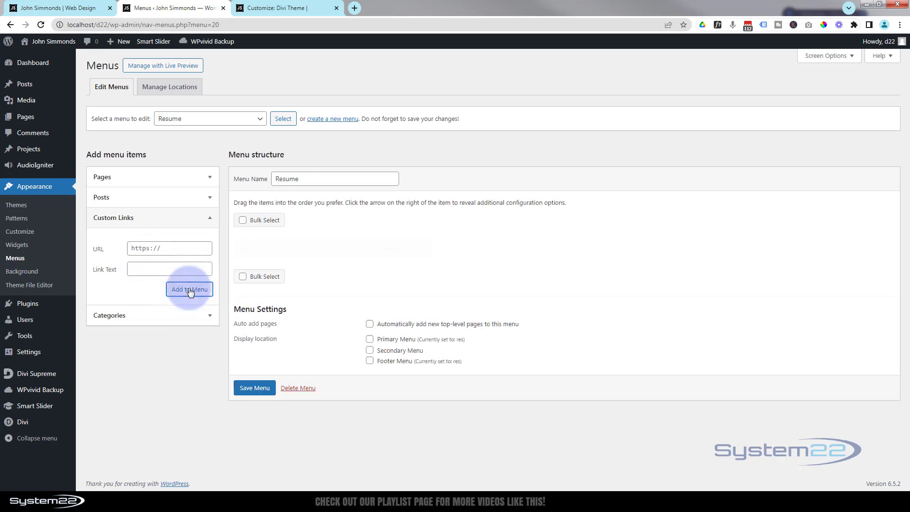
Give the Experience section the CSS ID exp in its section settings.
left_click(62, 8)
scroll(161, 235, "down", 2)
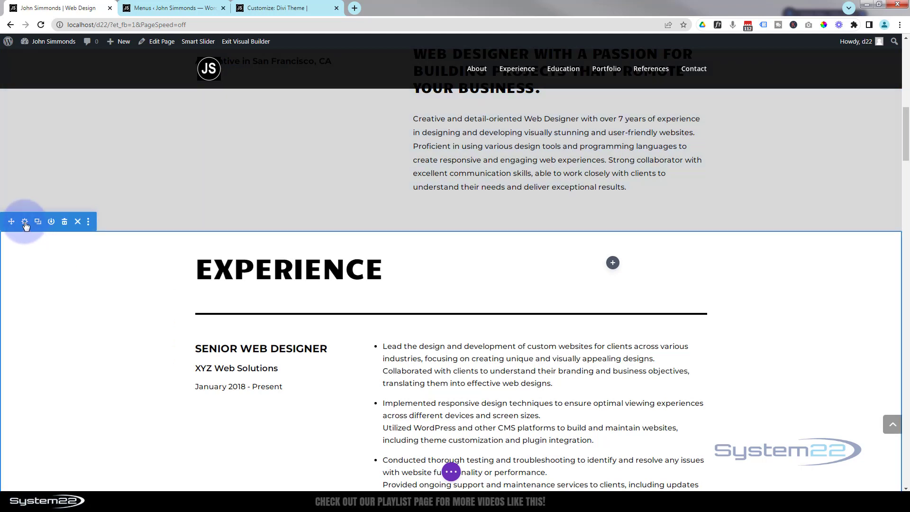
left_click(25, 222)
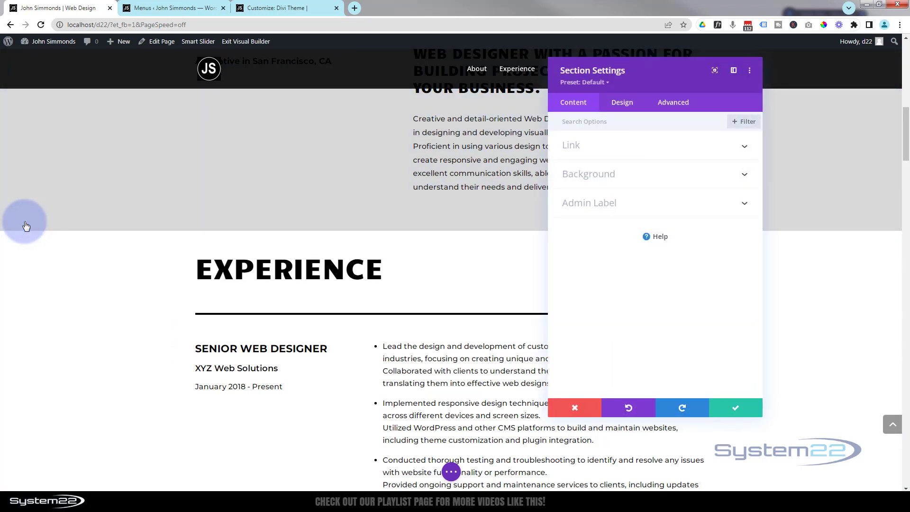
left_click(604, 174)
left_click(672, 102)
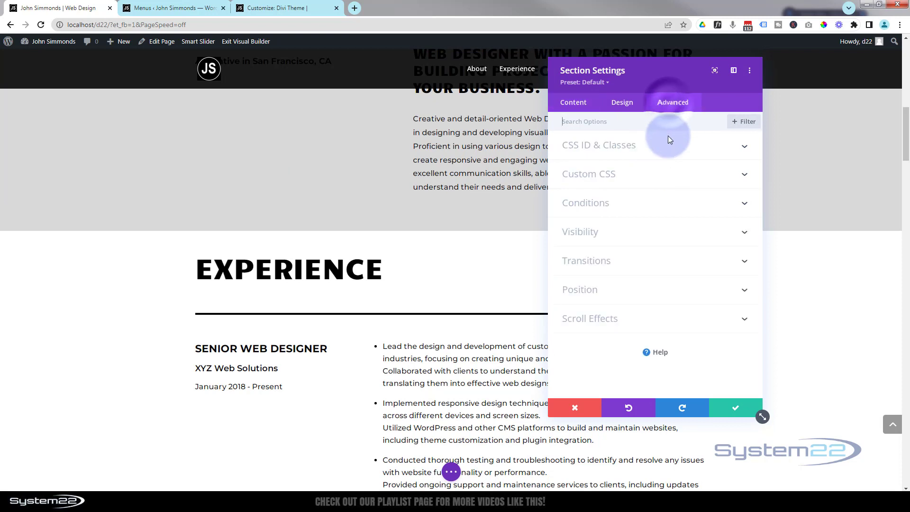
left_click(669, 146)
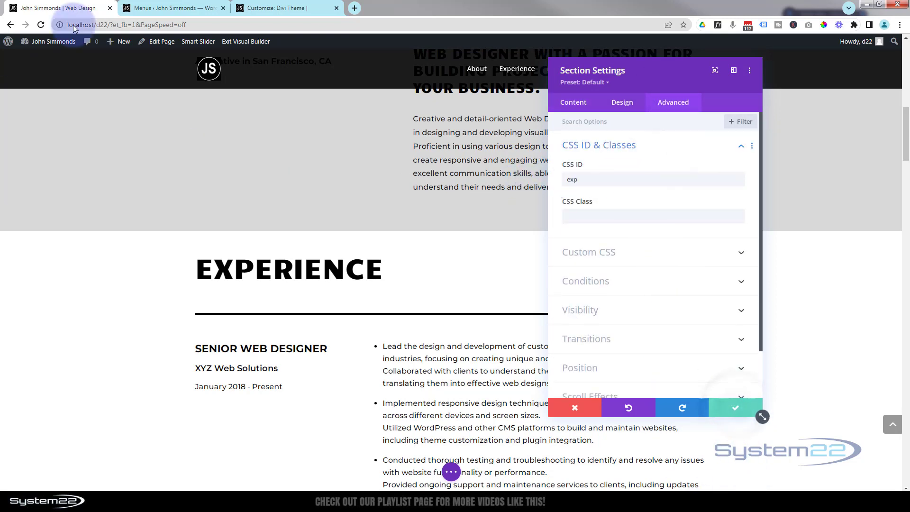
Add a custom link with URL #exp and link text Experience to the Resume menu.
left_click(176, 12)
left_click(148, 248)
double_click(149, 248)
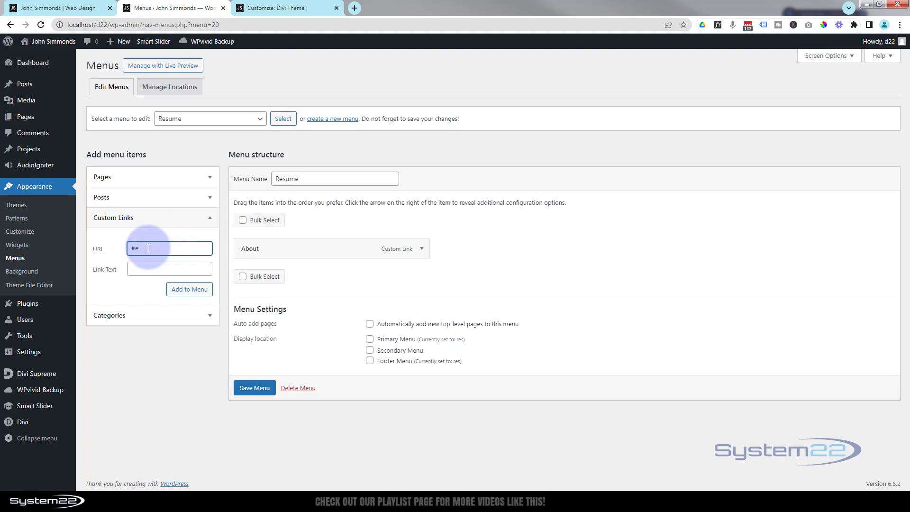
left_click(147, 272)
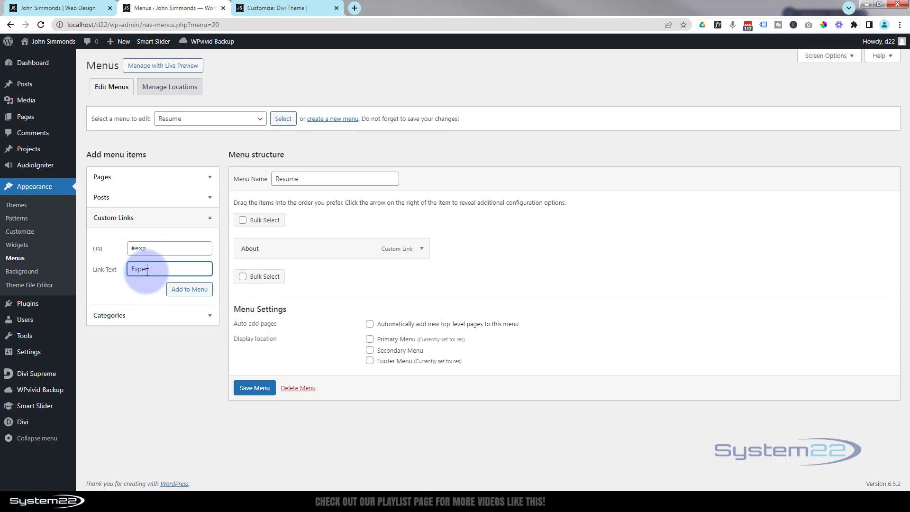
left_click(185, 291)
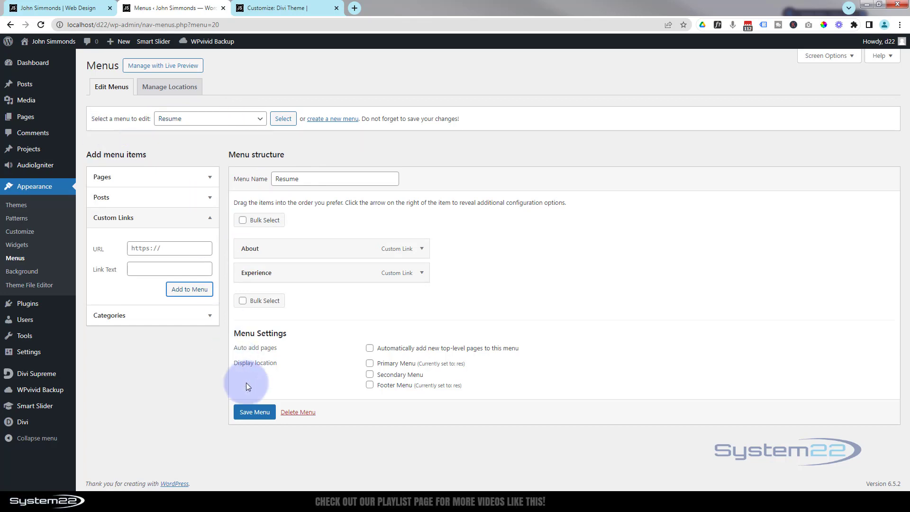
Save the Resume menu and open the existing res menu for editing.
left_click(255, 412)
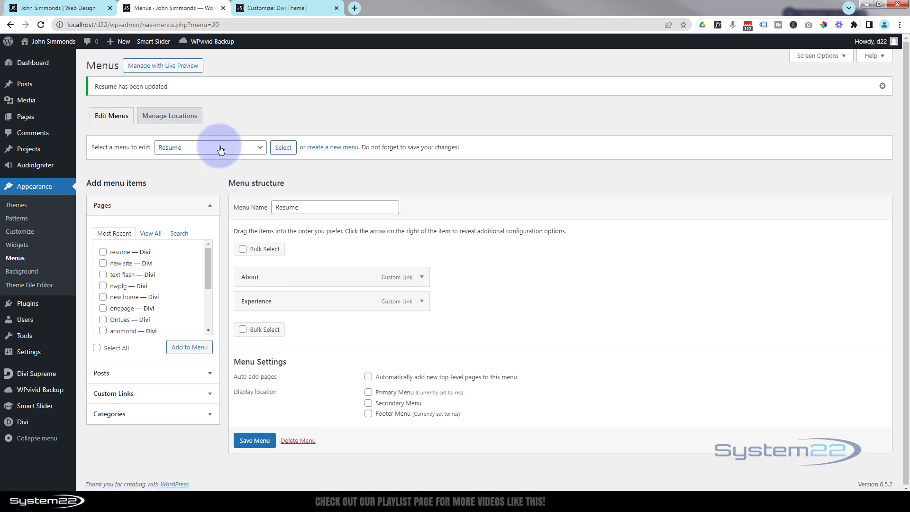
left_click(220, 148)
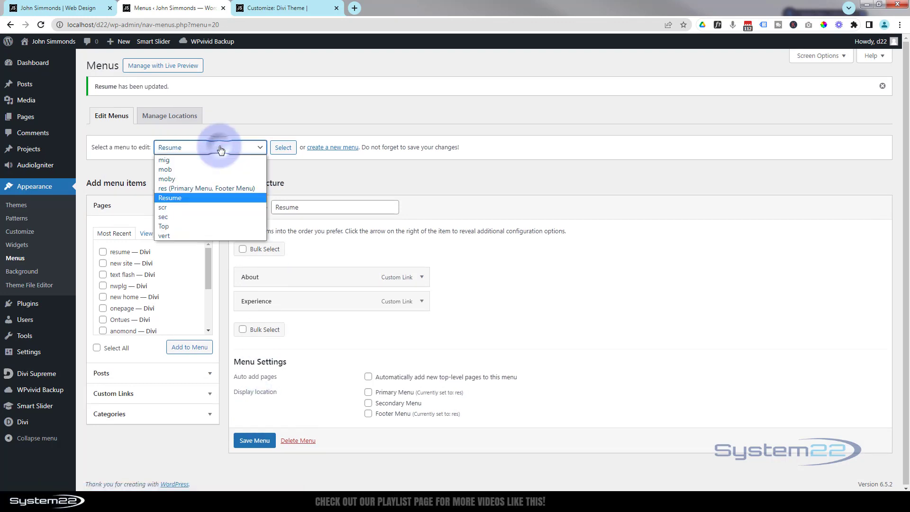
left_click(174, 188)
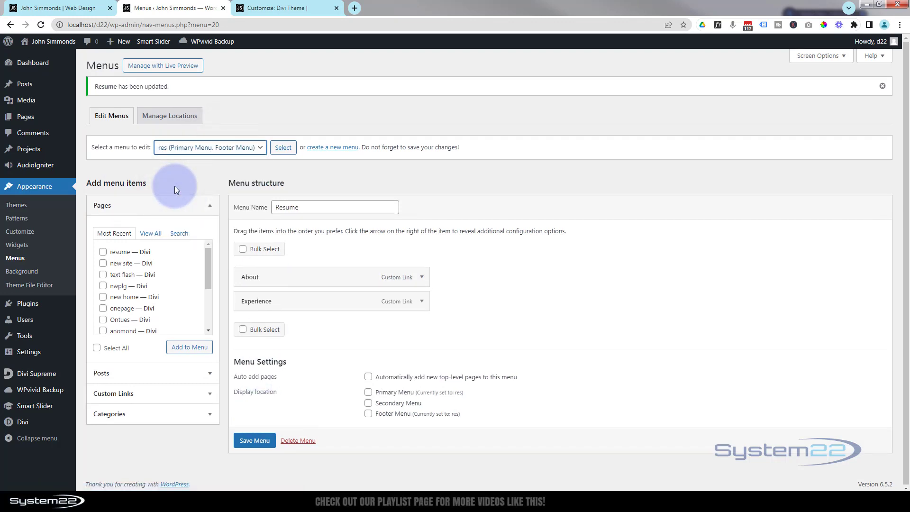
left_click(283, 147)
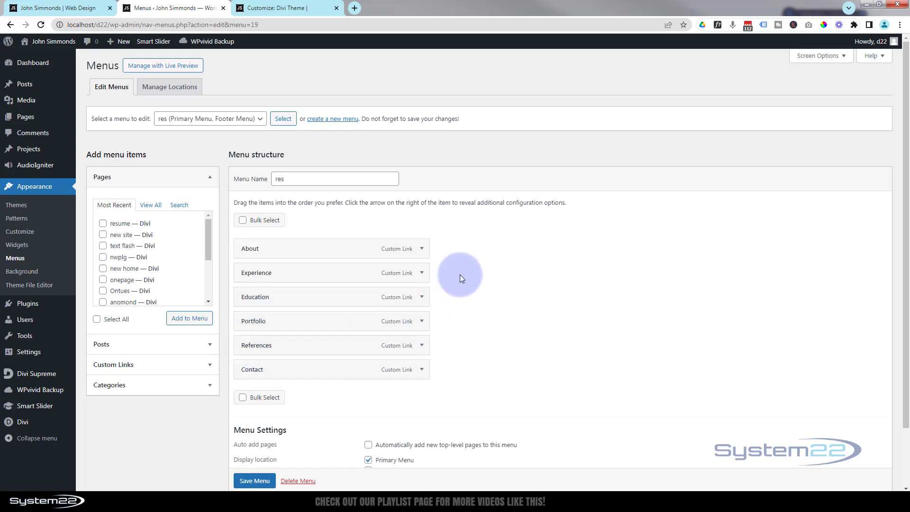
Save the res menu with its Primary Menu and Footer Menu locations.
scroll(460, 274, "down", 2)
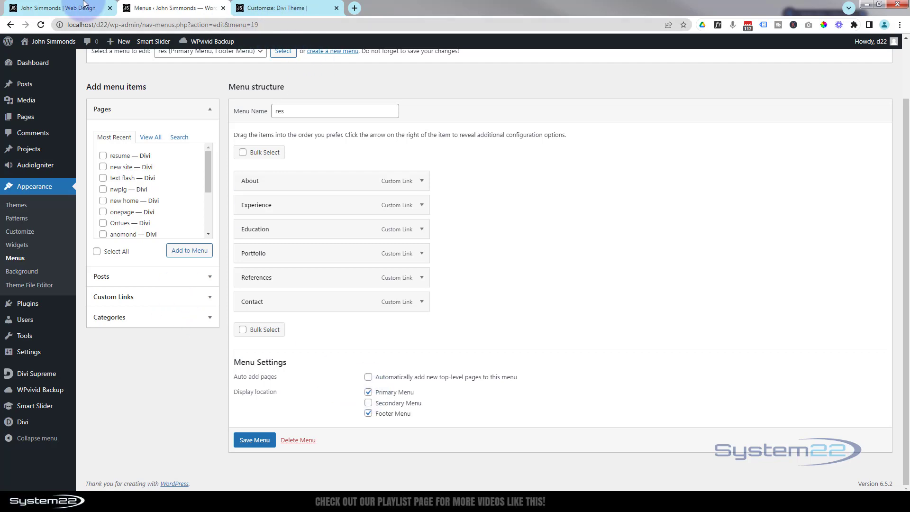
left_click(54, 9)
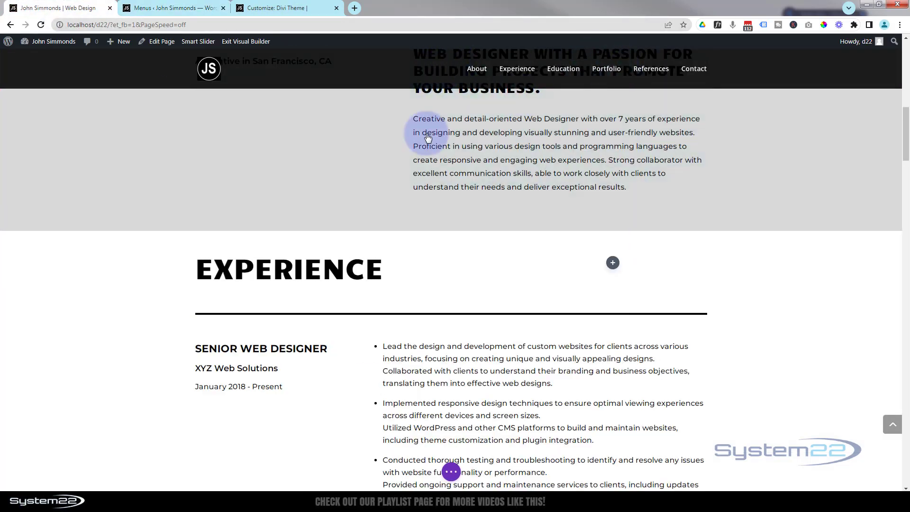
left_click(176, 8)
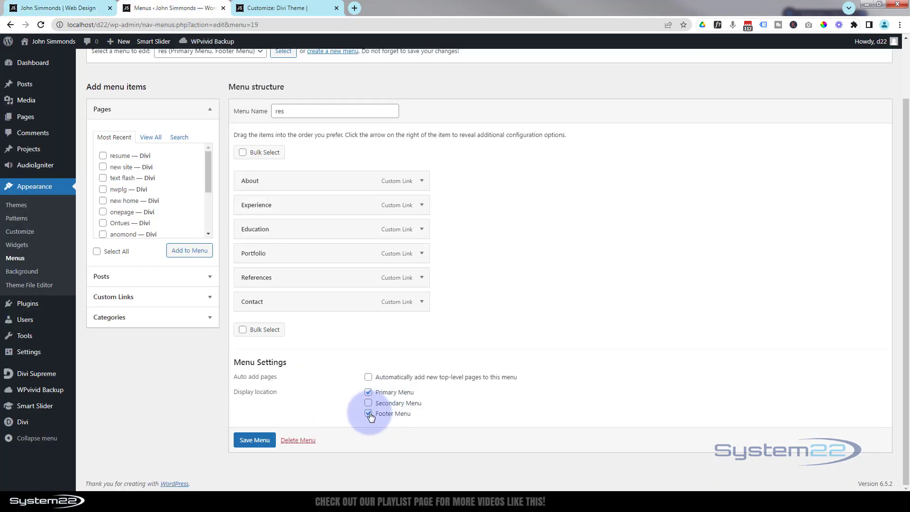
left_click(259, 444)
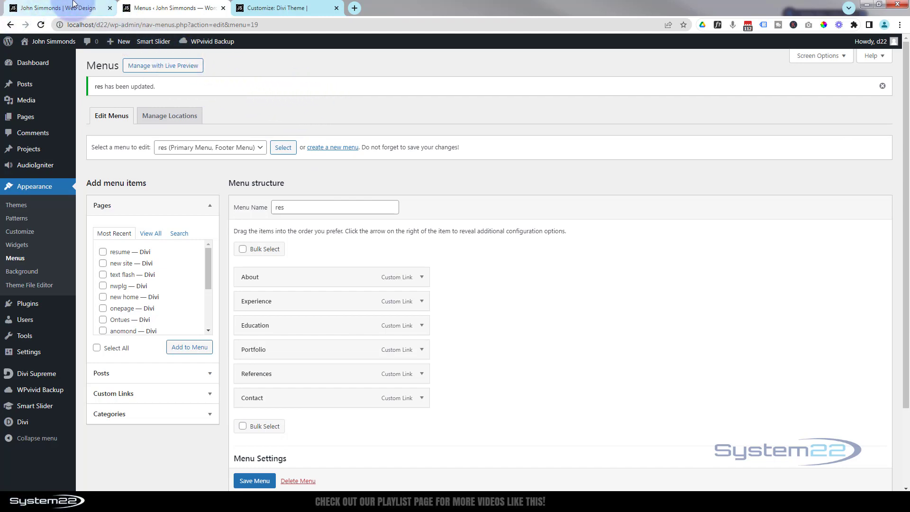
mouse_move(61, 11)
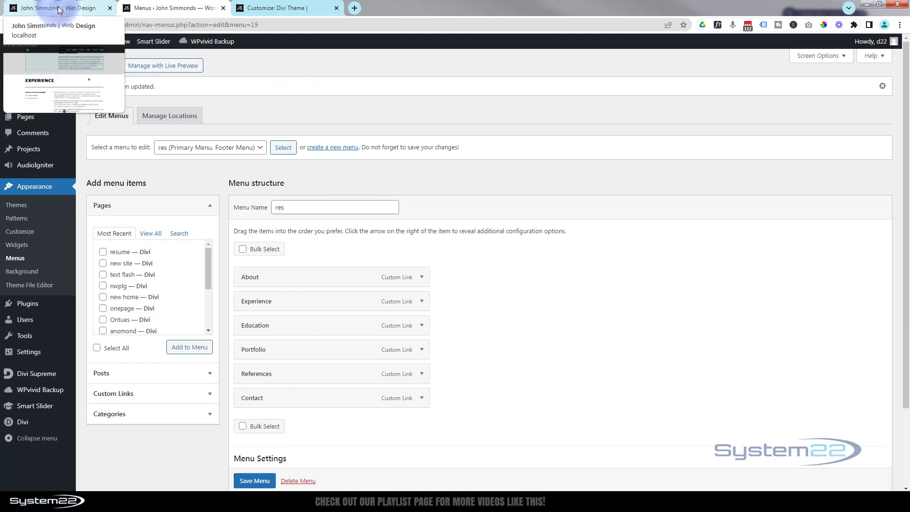
Save the page in the Visual Builder and exit the builder.
left_click(60, 9)
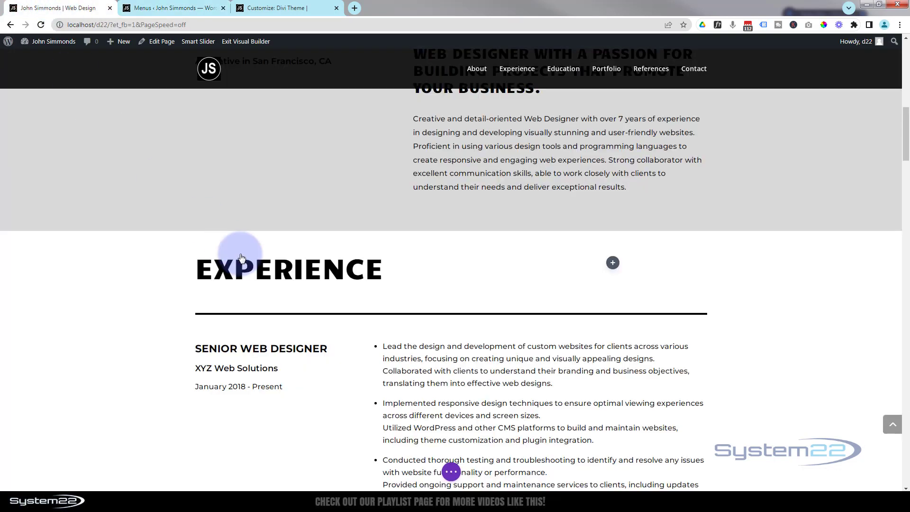
left_click(453, 472)
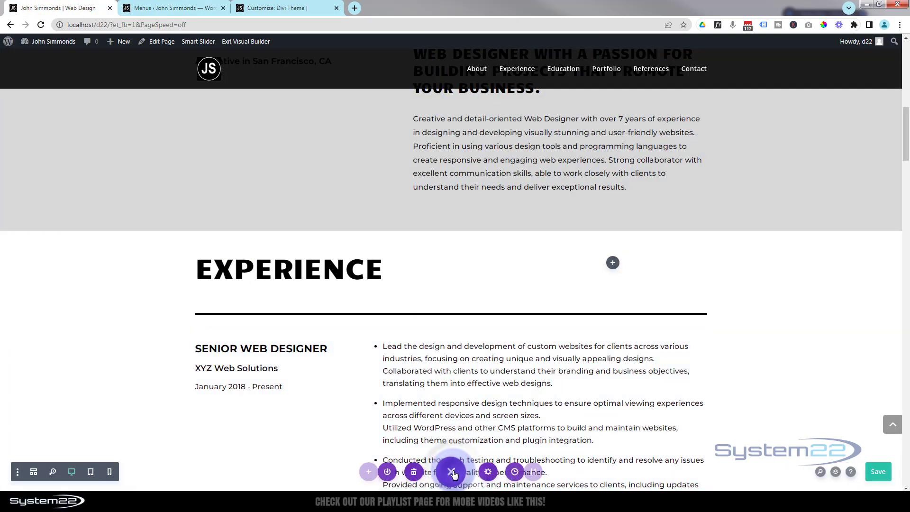
left_click(874, 472)
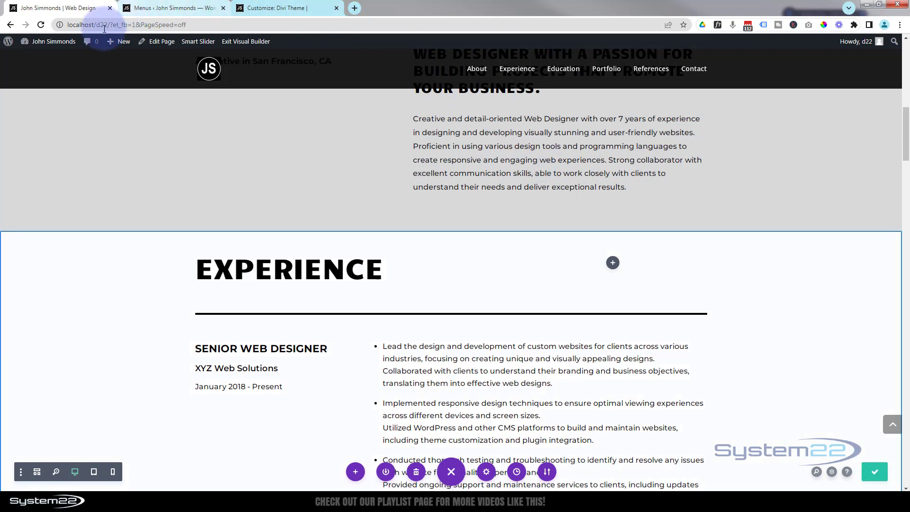
left_click(237, 41)
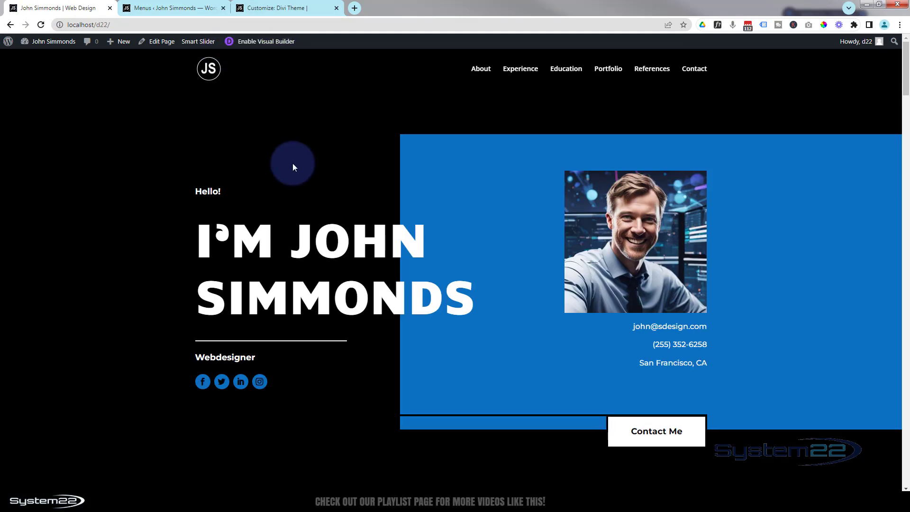
Test each header menu link, from About through Contact, to check it jumps to its section.
left_click(481, 70)
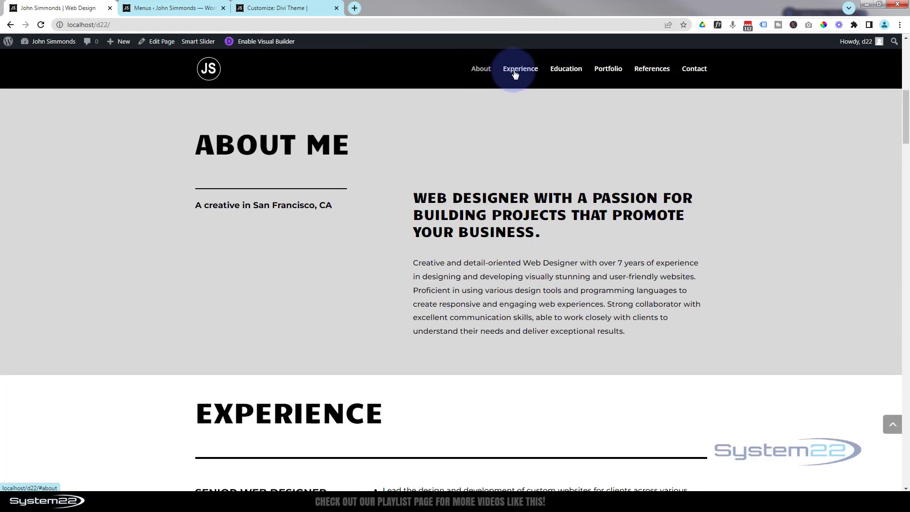
left_click(516, 71)
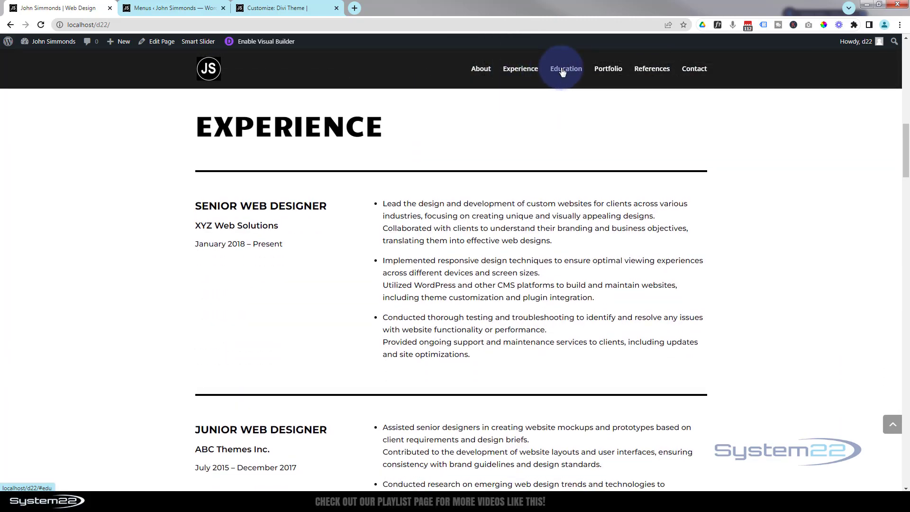
left_click(562, 70)
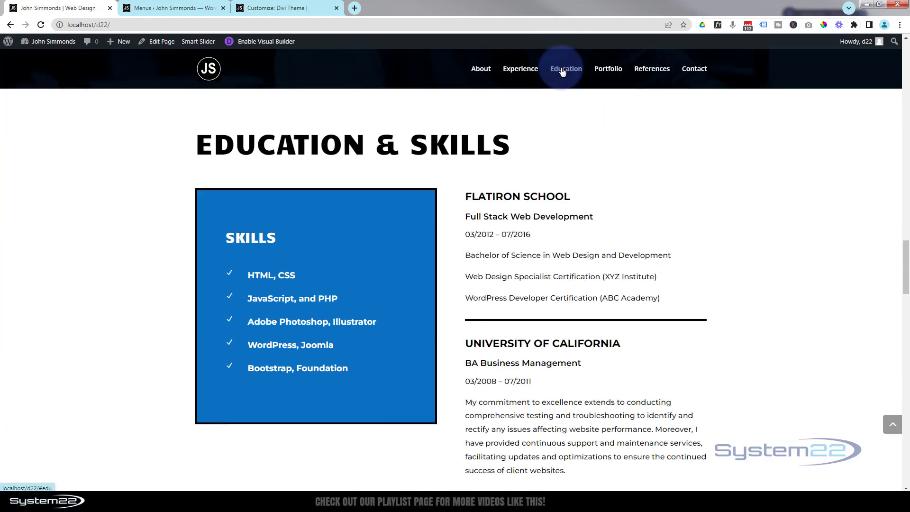
left_click(609, 72)
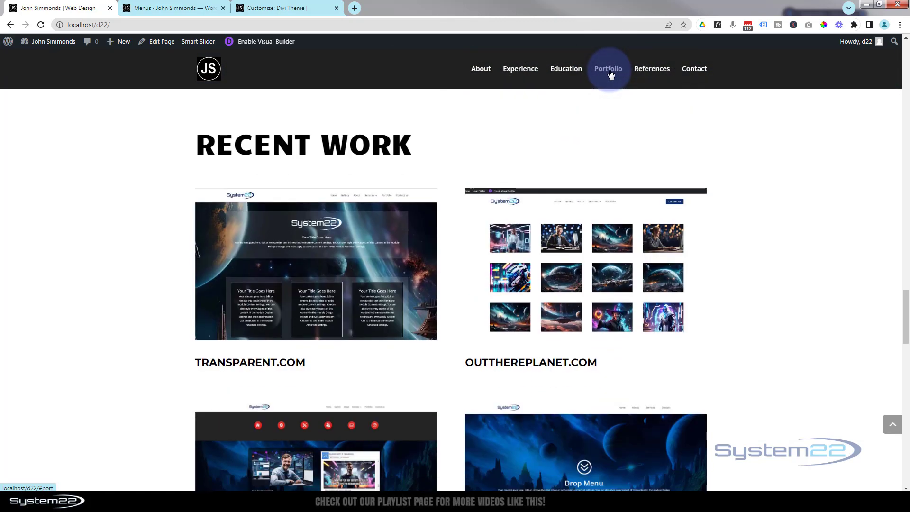
left_click(649, 71)
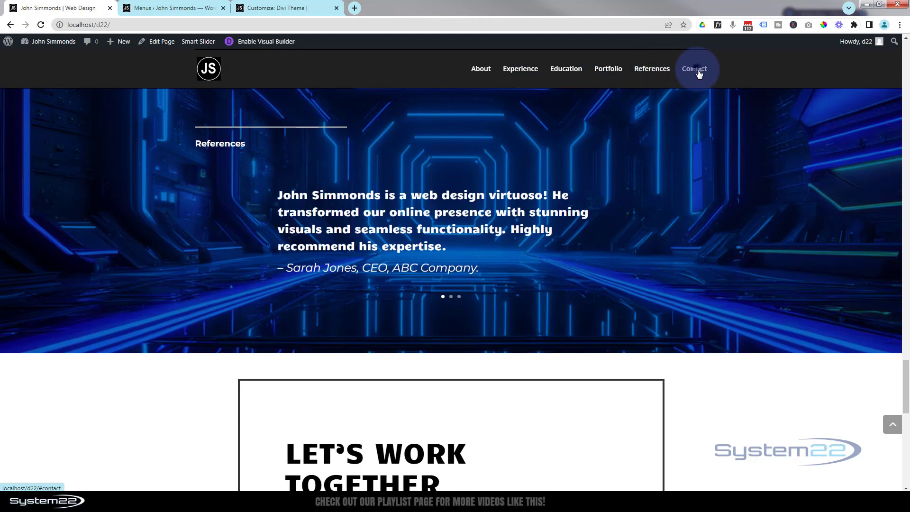
left_click(698, 71)
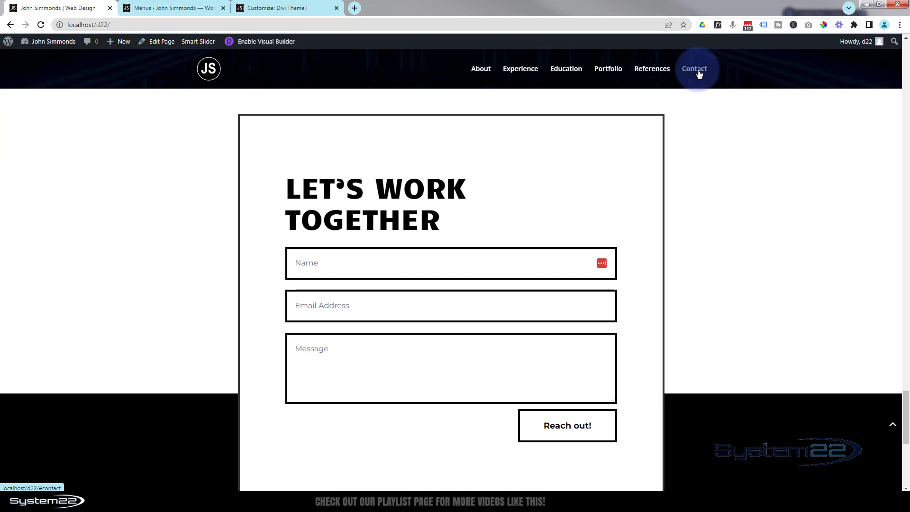
Inspect the empty footer widget area, add display: none to the #footer-widgets rule, and select that rule.
scroll(176, 245, "down", 1)
scroll(175, 244, "down", 6)
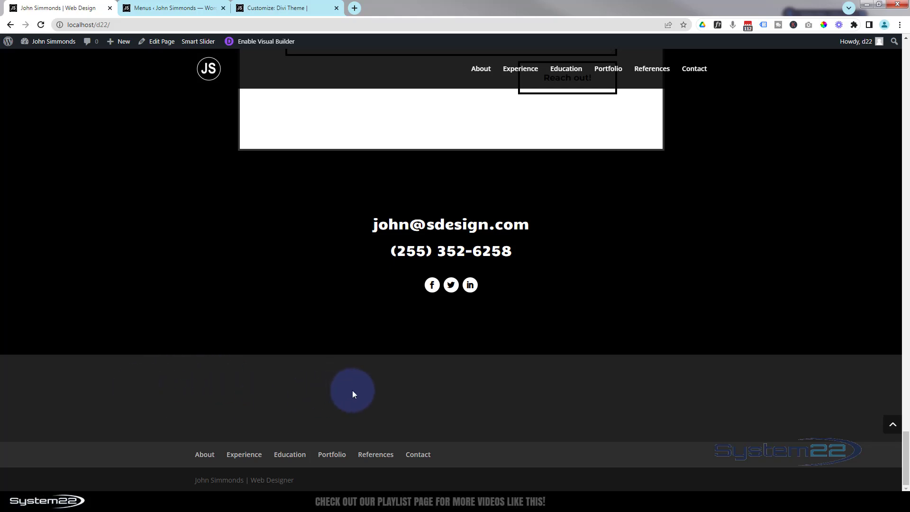
right_click(367, 394)
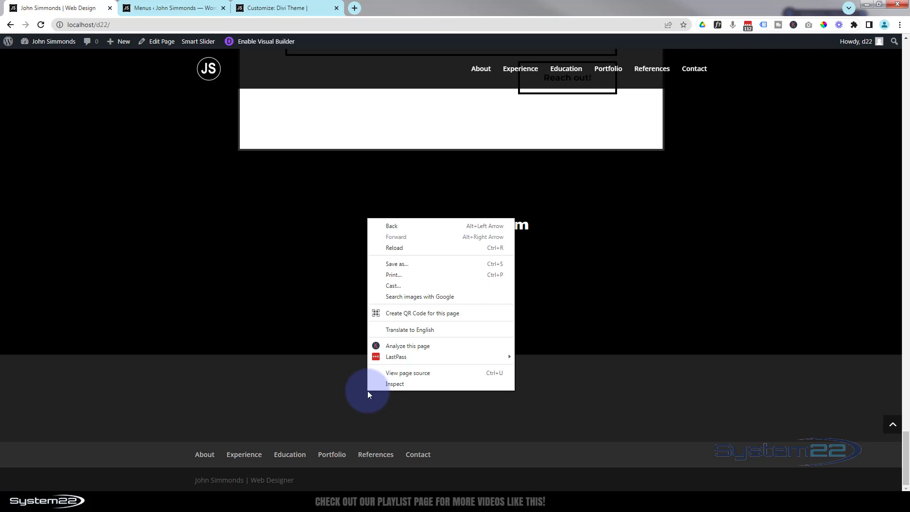
left_click(405, 384)
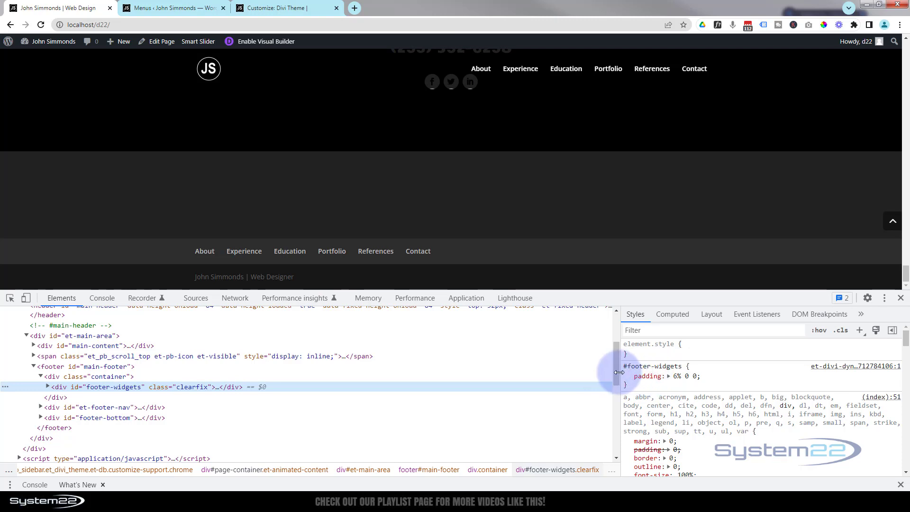
left_click(692, 368)
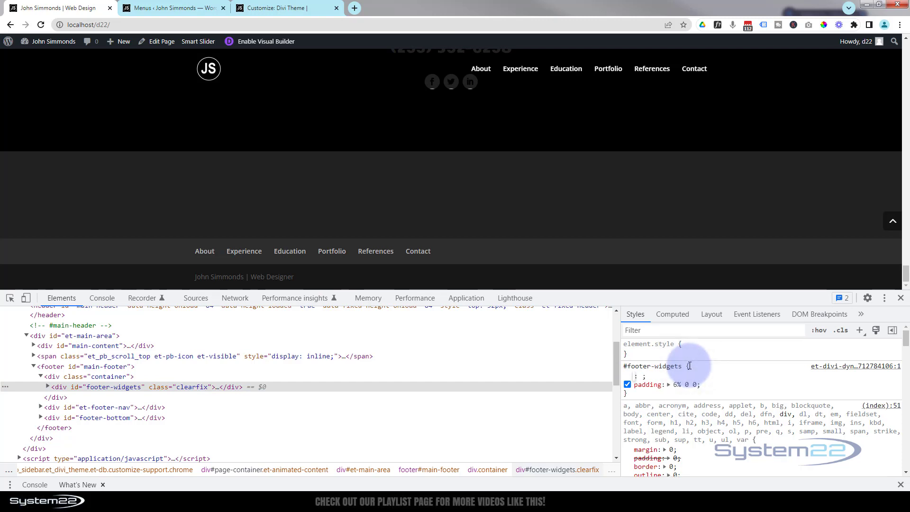
type("display: ")
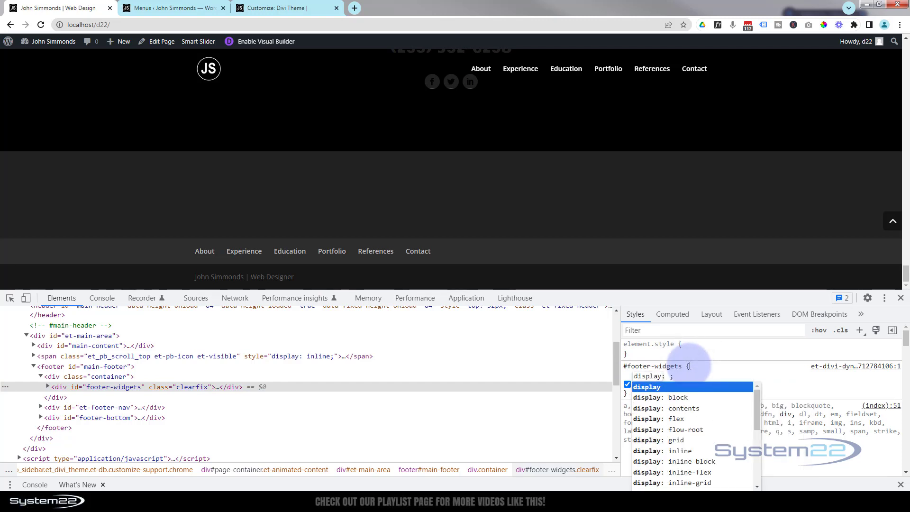
type("none")
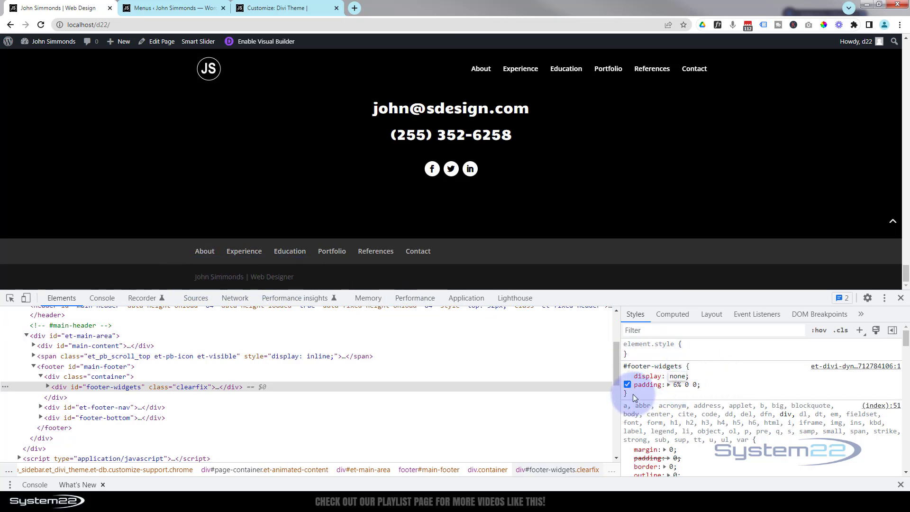
left_click_drag(633, 394, 624, 364)
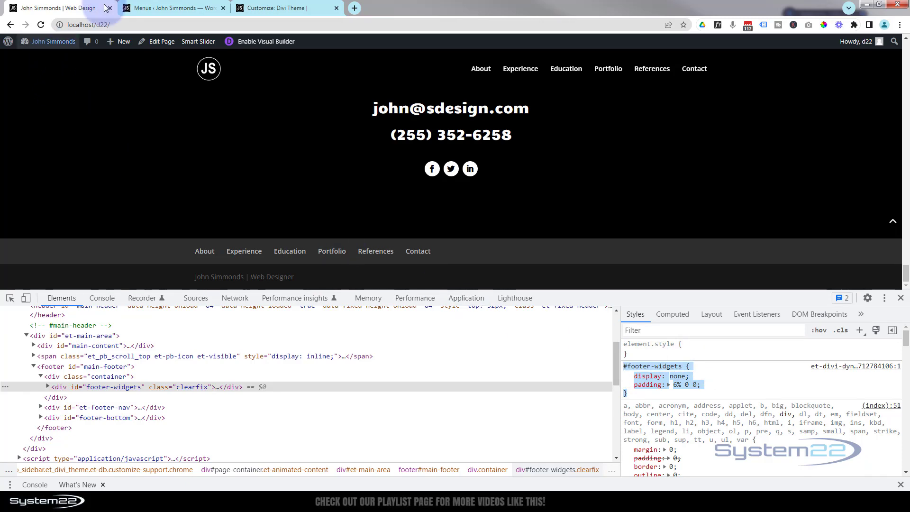
Paste the #footer-widgets rule at the top of the Customizer's Additional CSS on new blank lines.
left_click(262, 10)
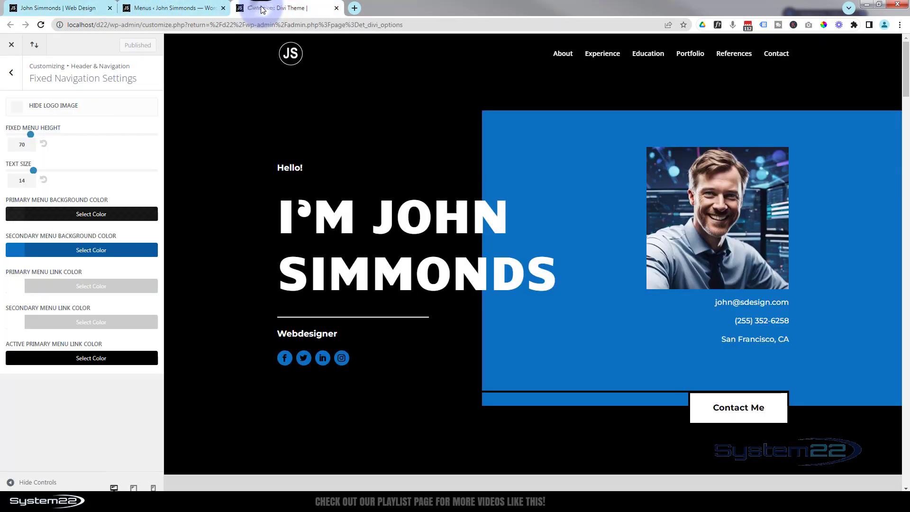
left_click(12, 73)
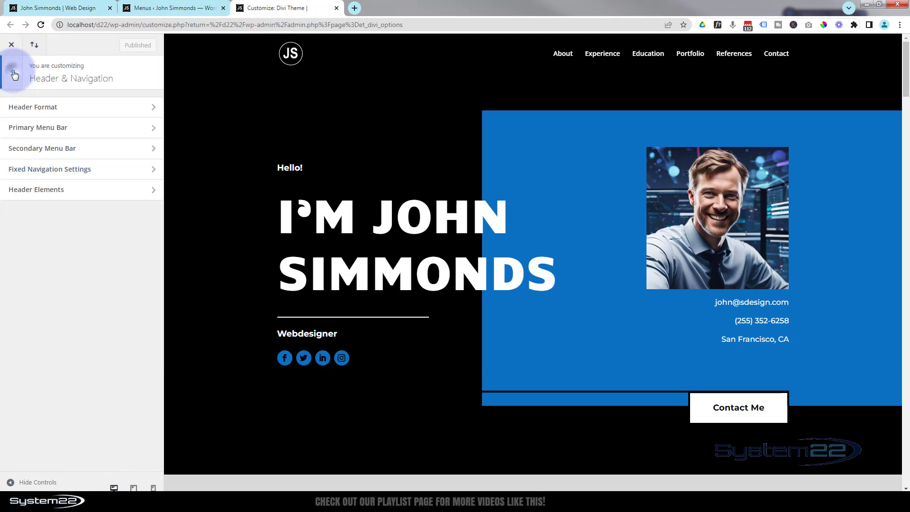
left_click(13, 74)
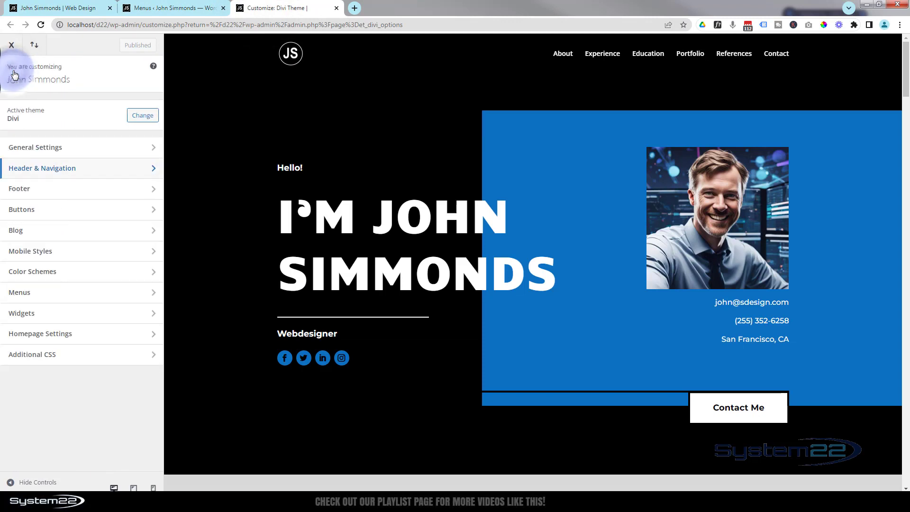
left_click(78, 358)
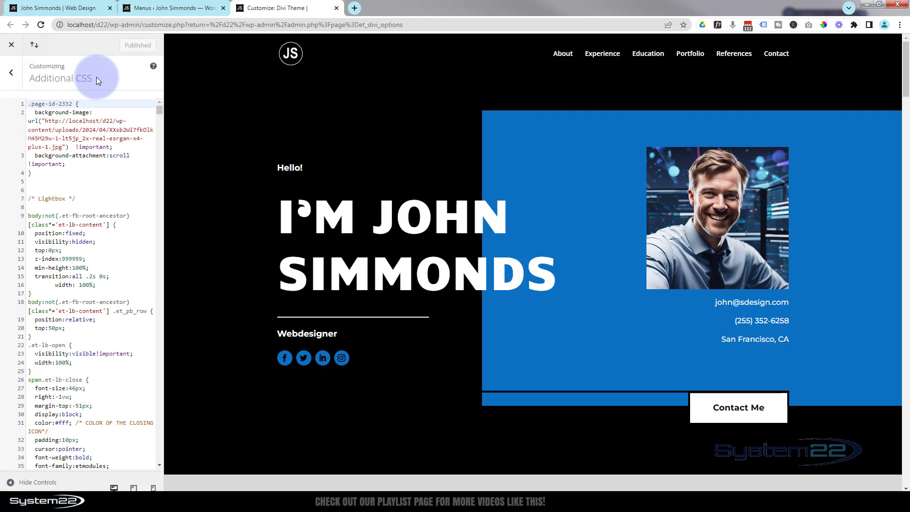
key("Return")
key("Return")
key("Return")
key("Return")
key("Return")
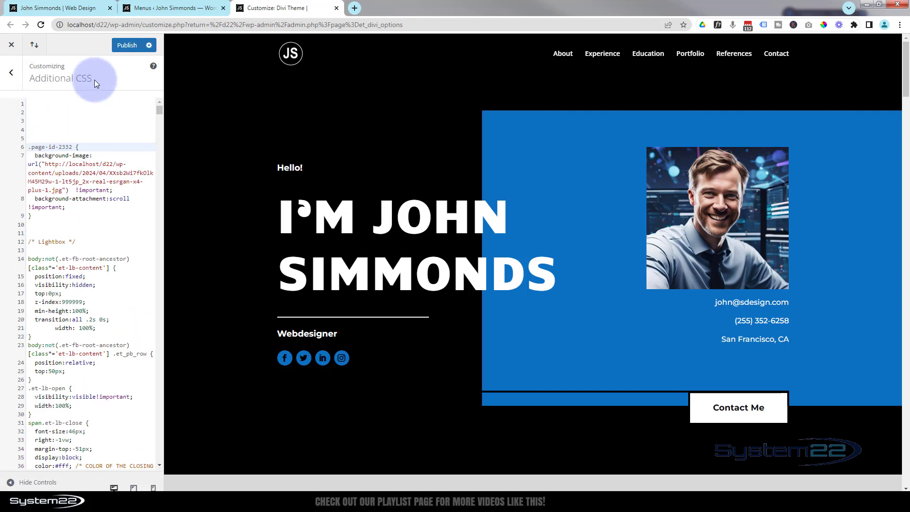
left_click(34, 104)
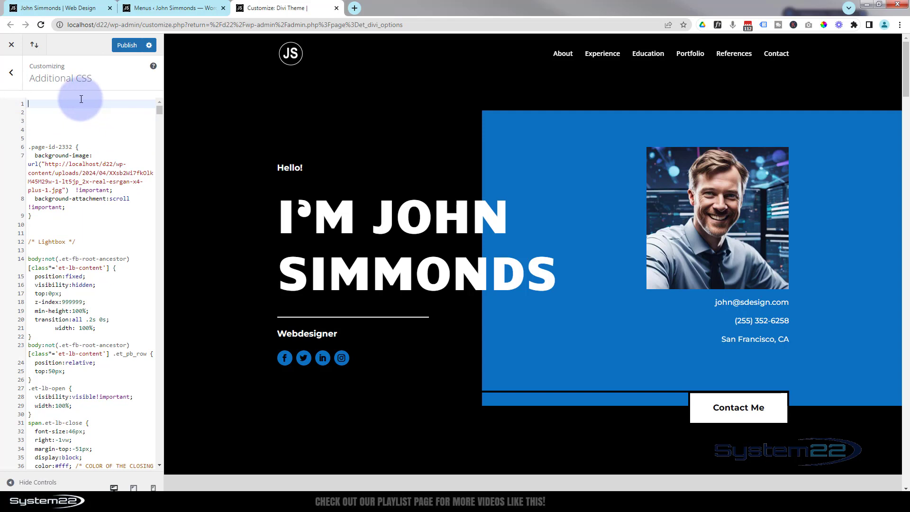
type("#footer-widgets {     display: none;     padding: 6% 0 0; }")
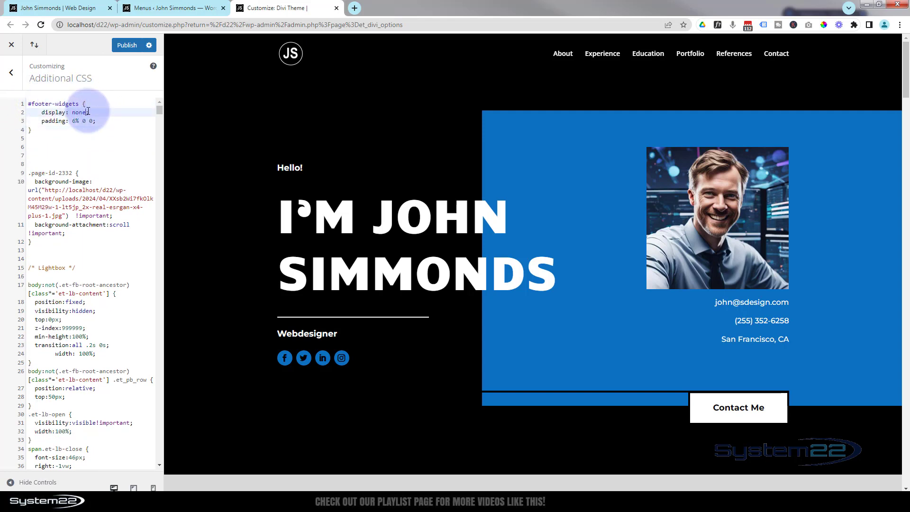
Delete the padding line from the pasted rule and publish the changes.
left_click_drag(73, 112, 104, 118)
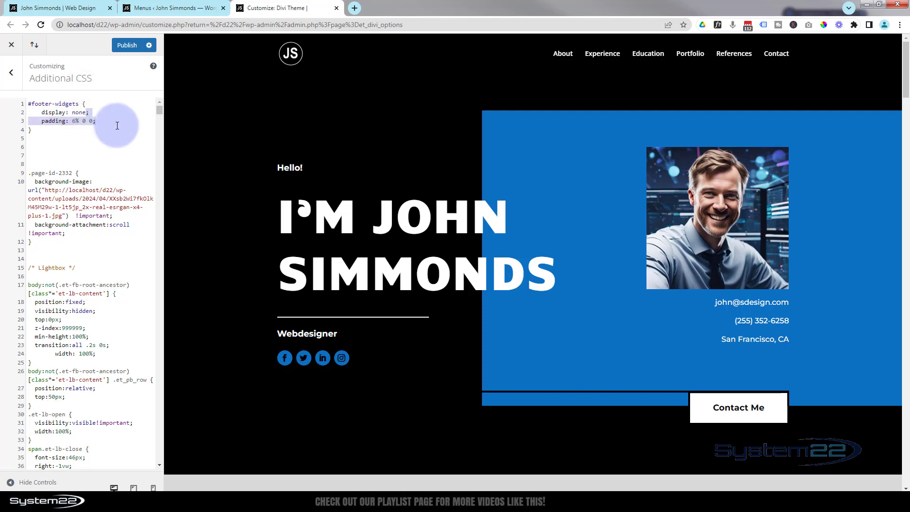
key("BackSpace")
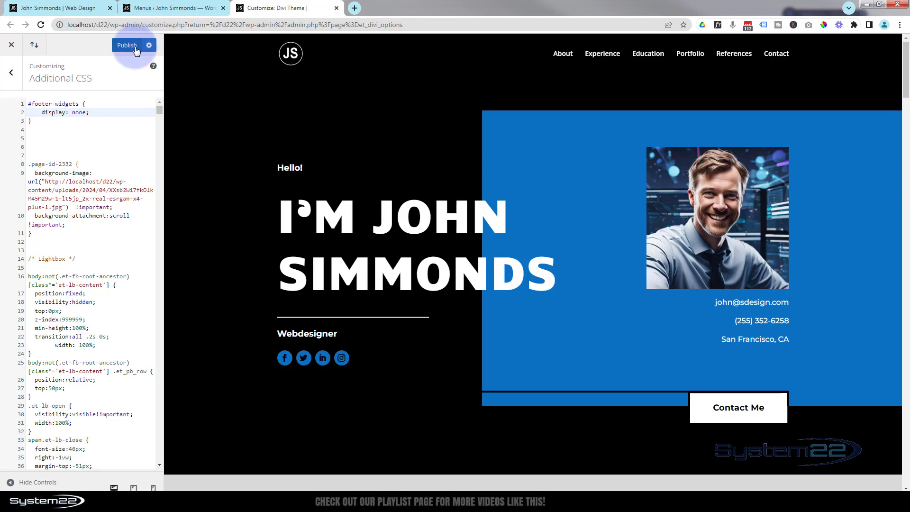
left_click(131, 45)
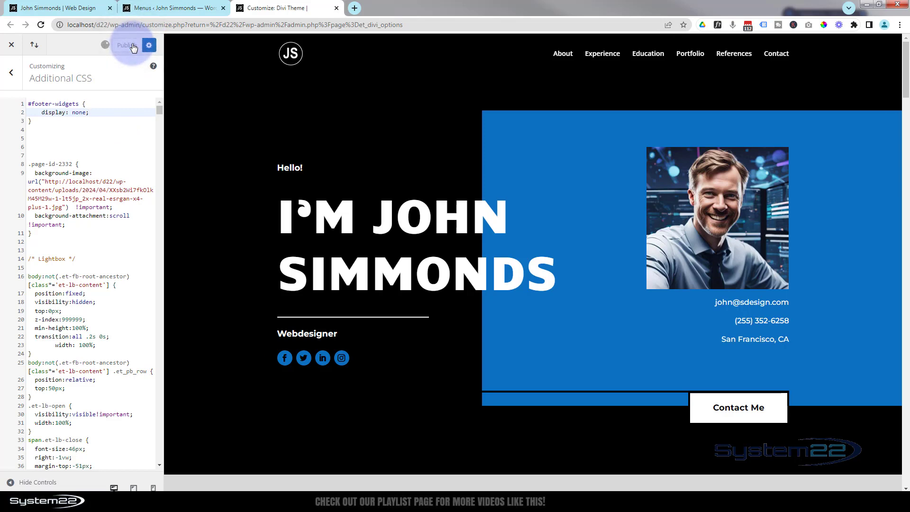
Edit the footer bottom bar credits to insert Awesome before Web Designer.
left_click_drag(906, 90, 901, 488)
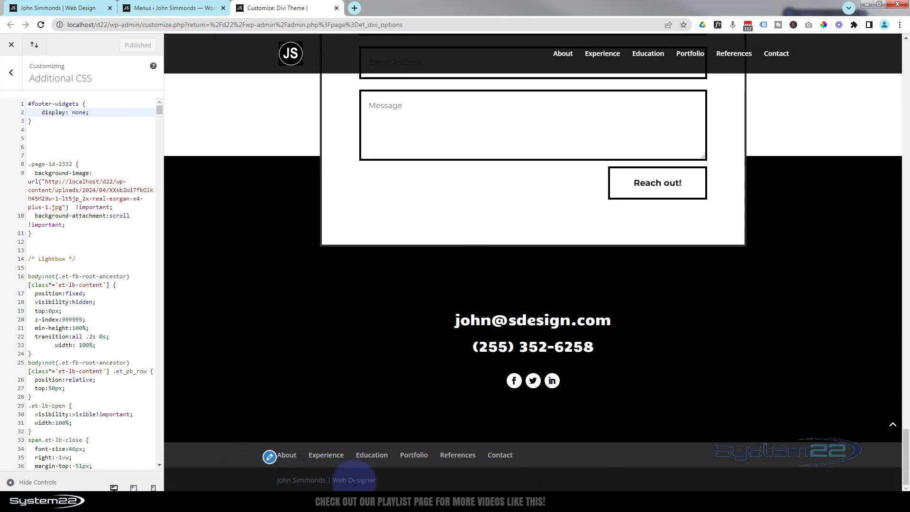
left_click(13, 74)
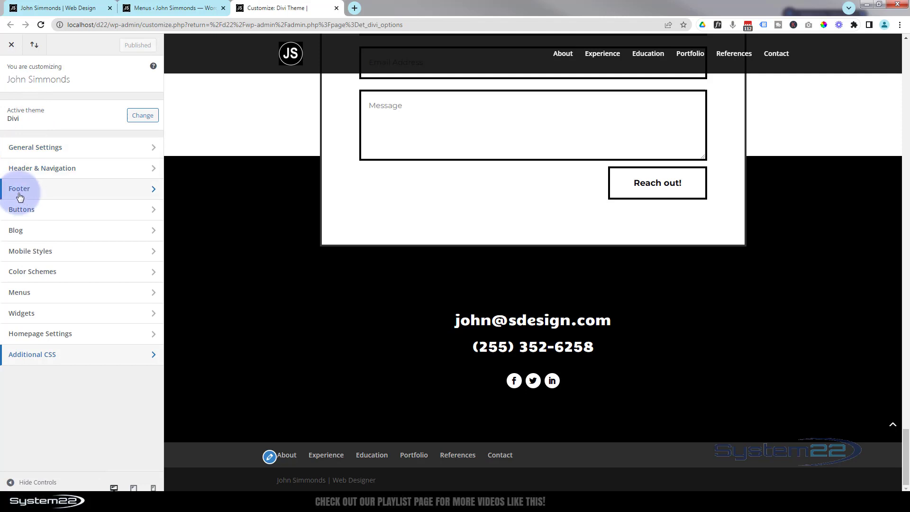
left_click(71, 198)
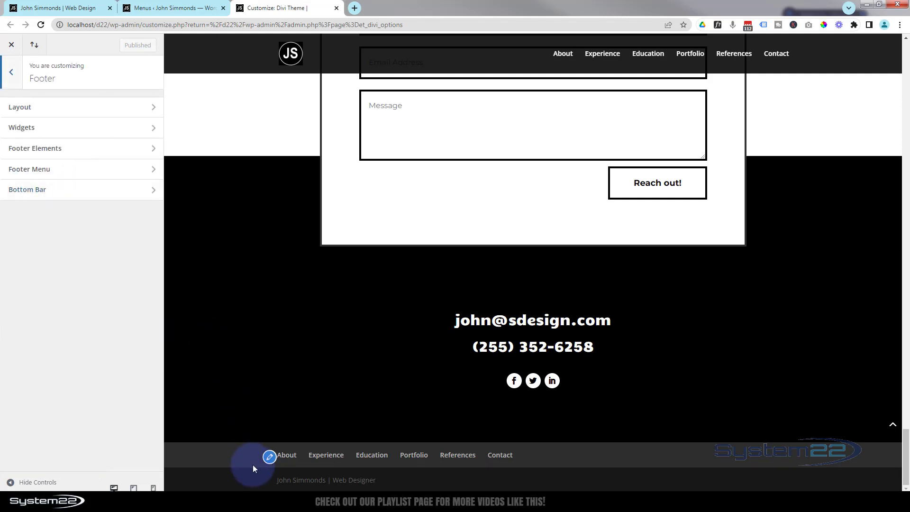
left_click(86, 197)
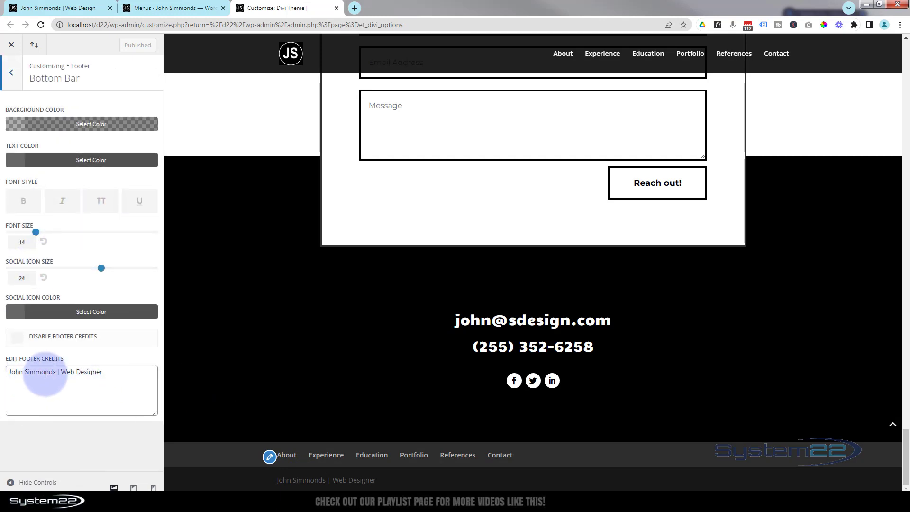
left_click(61, 372)
type("A ")
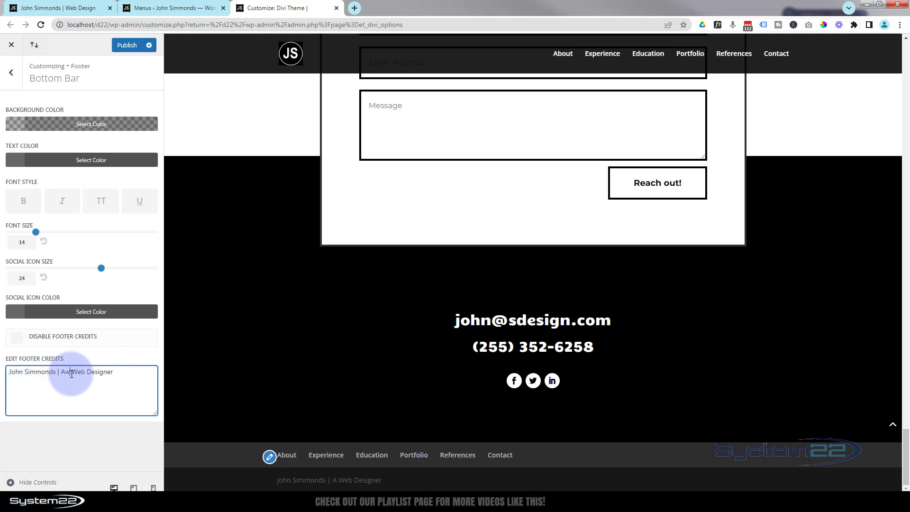
type("wesome")
Turn on Show Social Icons in the footer elements settings.
left_click(11, 72)
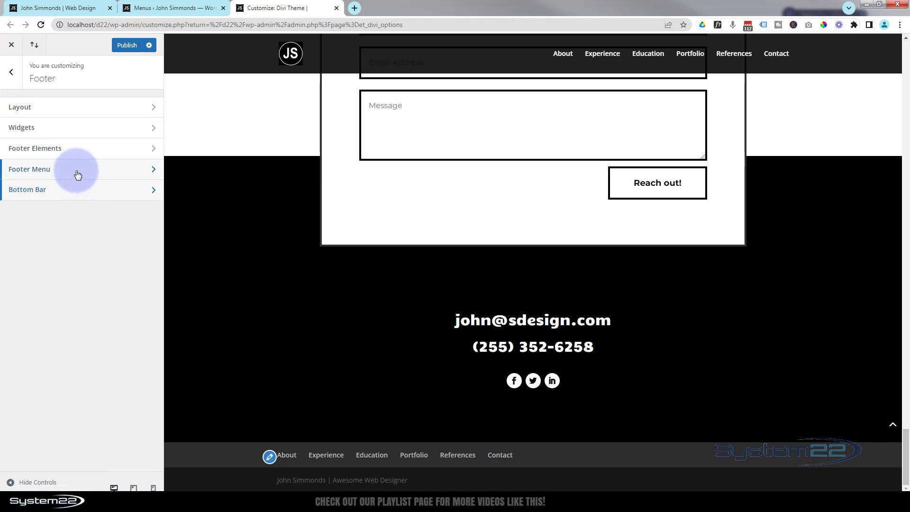
left_click(68, 145)
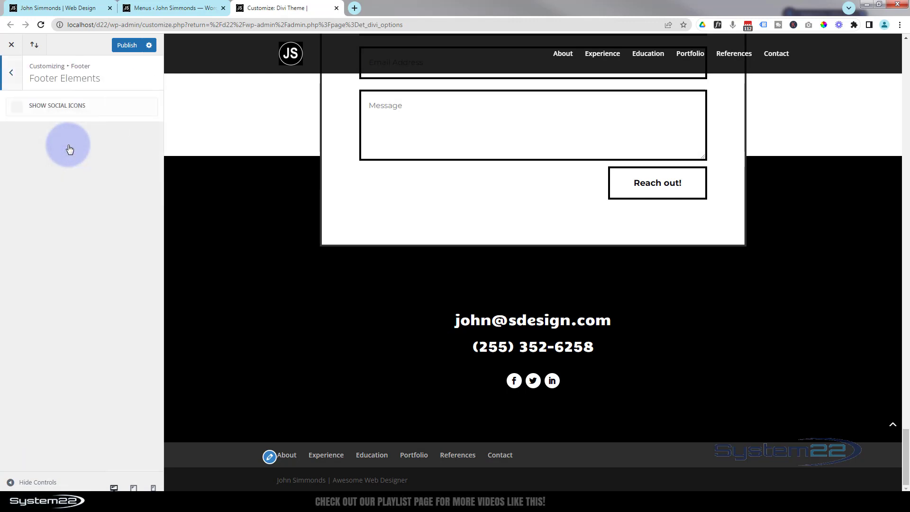
left_click(17, 109)
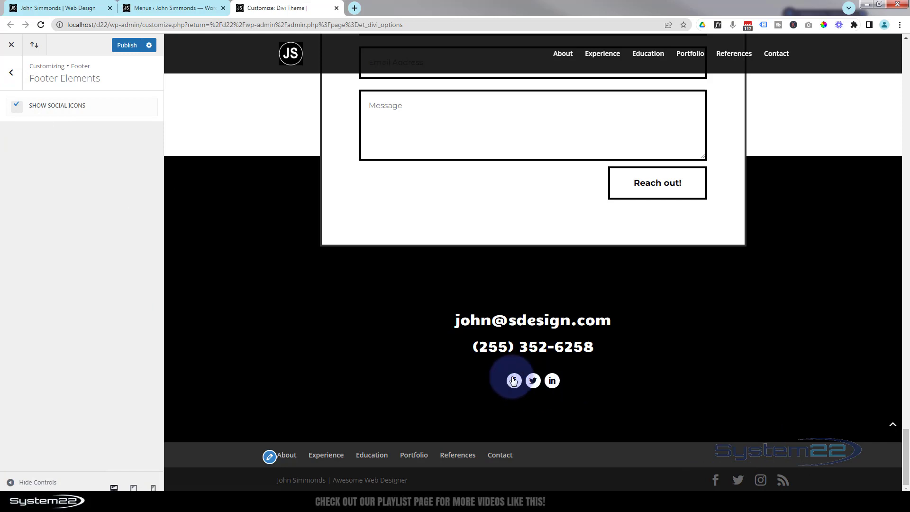
Turn off Show Social Icons in the footer elements settings and publish the changes.
left_click(18, 107)
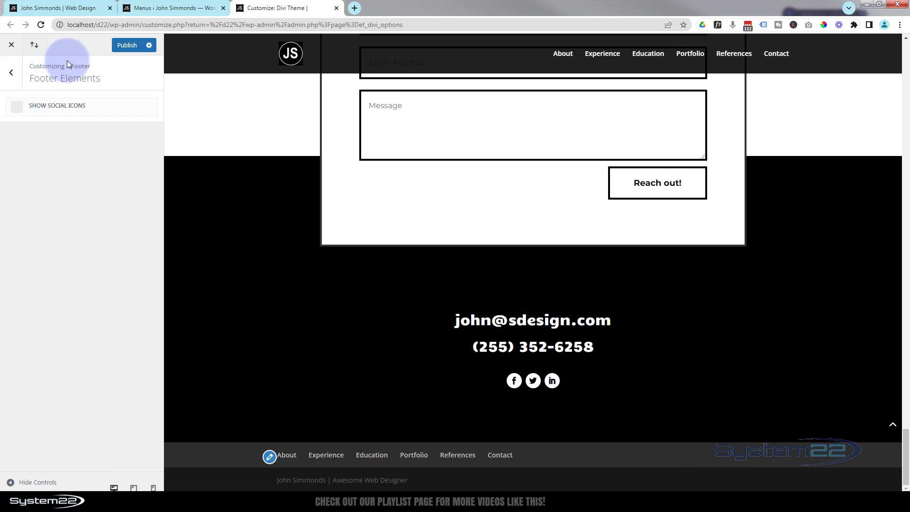
left_click(122, 48)
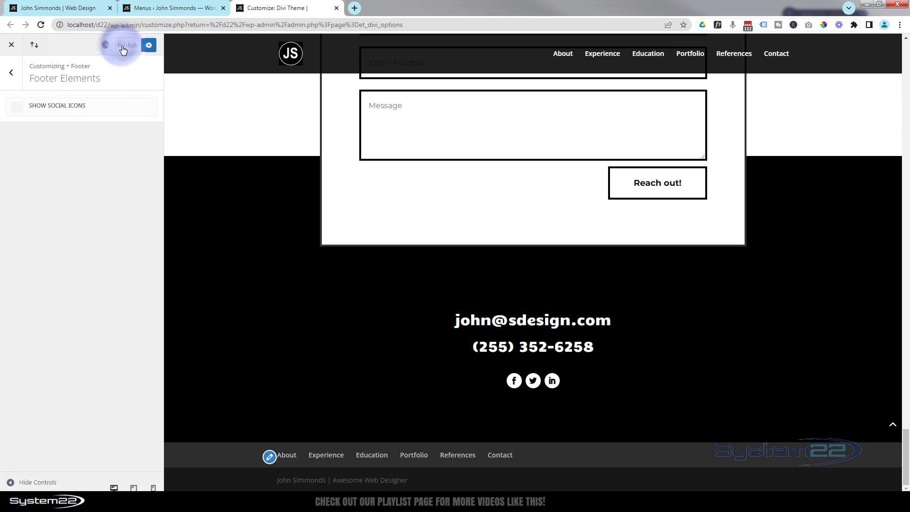
Open Divi Theme Options and review the social icon toggles and profile URL settings.
left_click(153, 10)
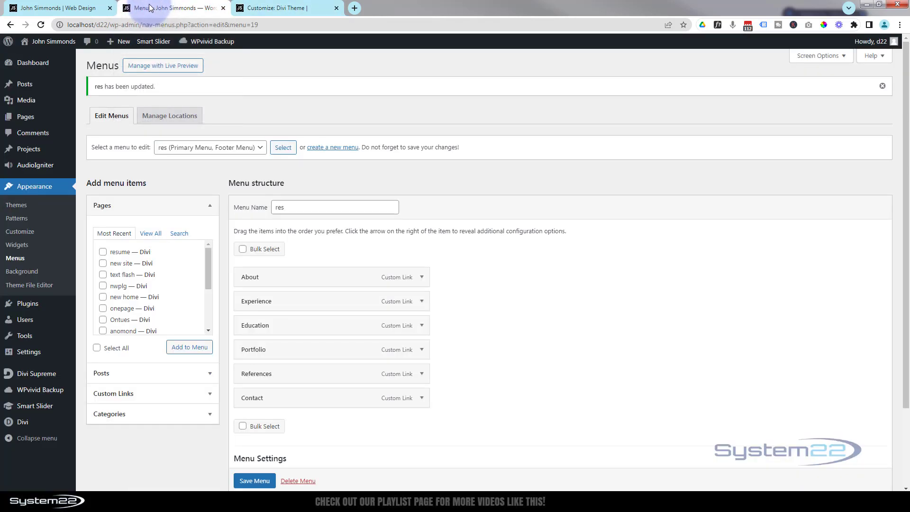
mouse_move(26, 423)
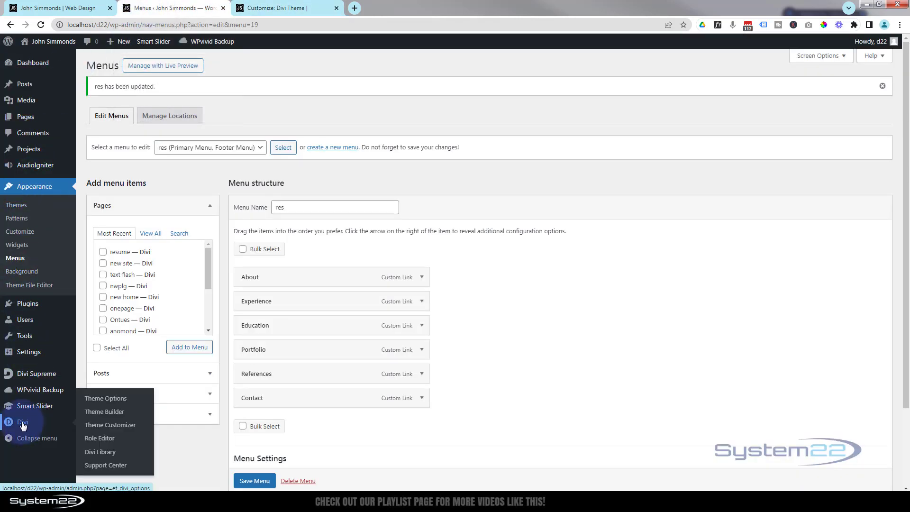
left_click(93, 402)
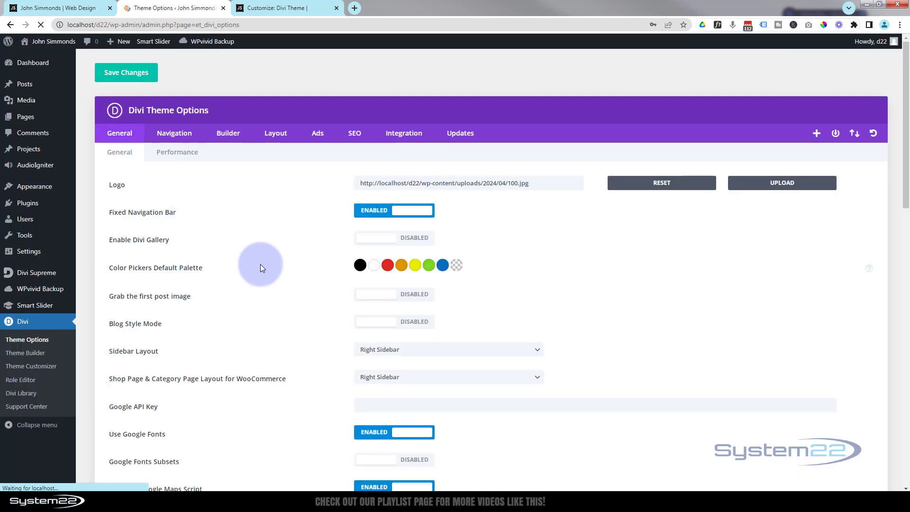
scroll(260, 264, "down", 6)
scroll(260, 263, "down", 3)
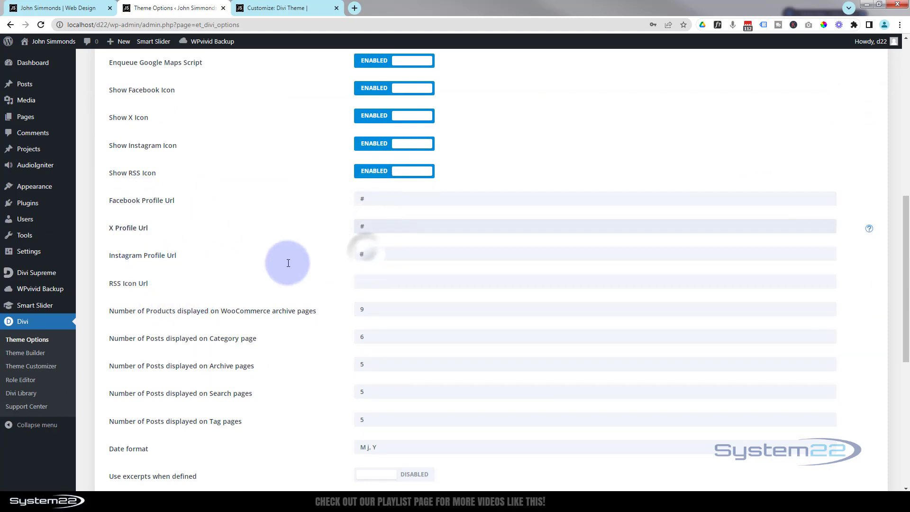
scroll(288, 260, "up", 9)
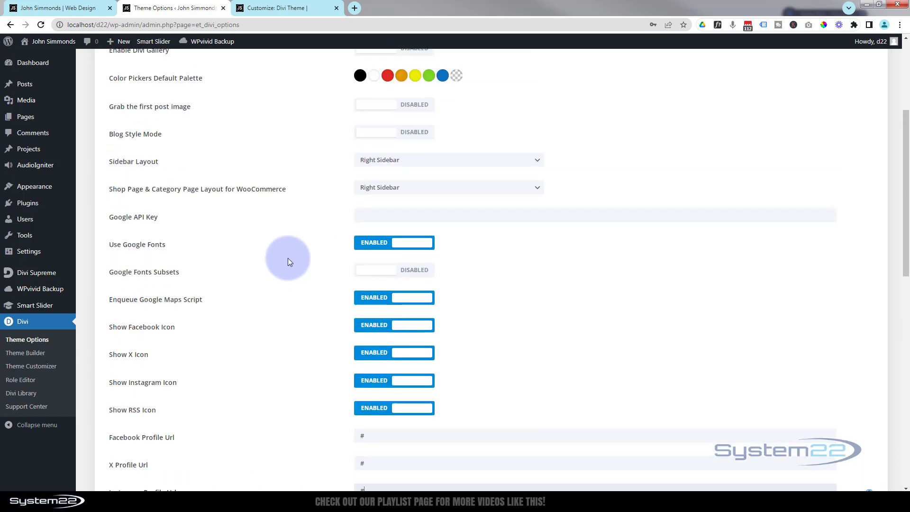
left_click(134, 73)
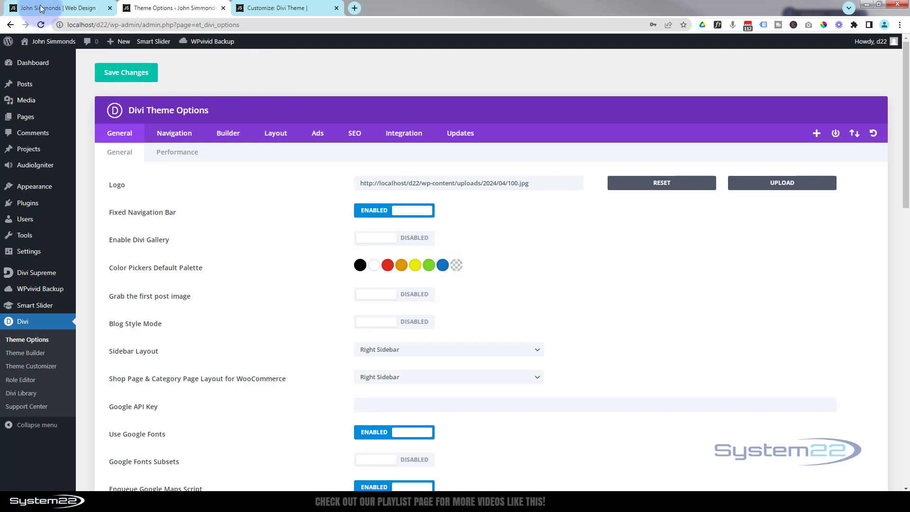
On the live site, close the developer tools and test the Contact Me button and back-to-top link.
left_click(74, 10)
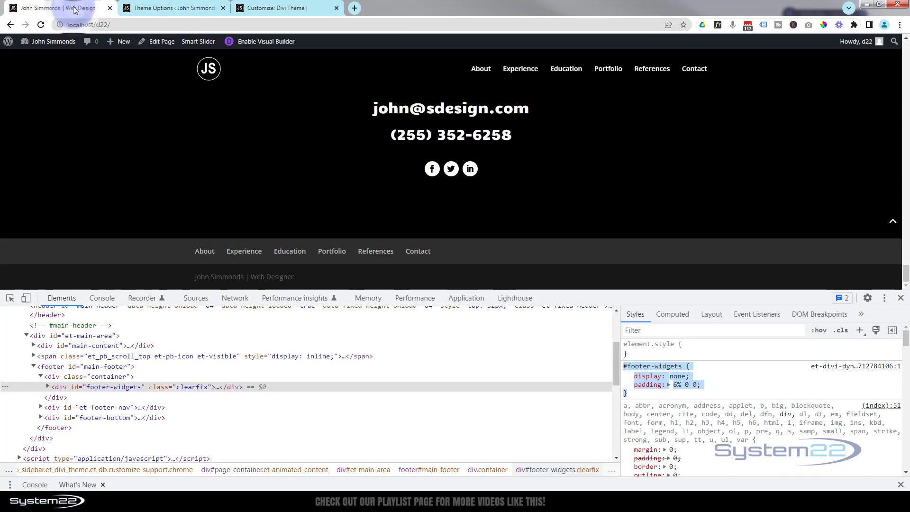
left_click(900, 298)
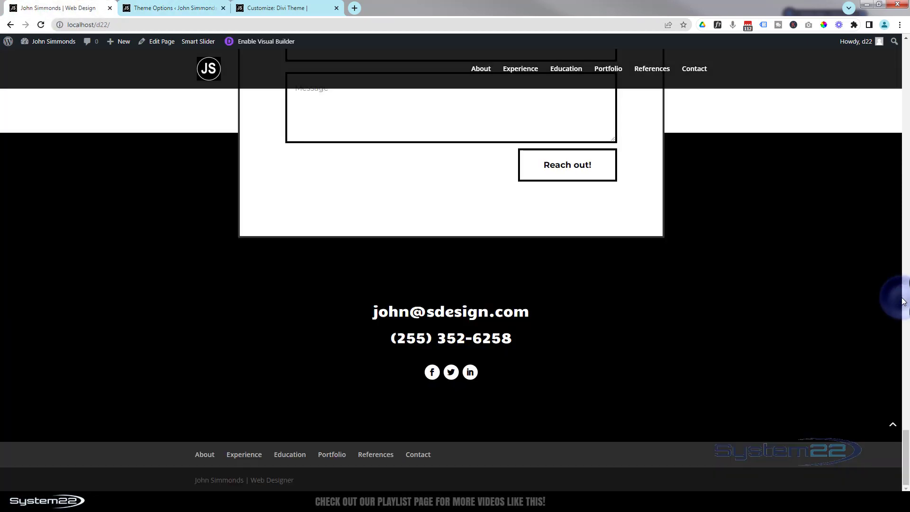
left_click(893, 427)
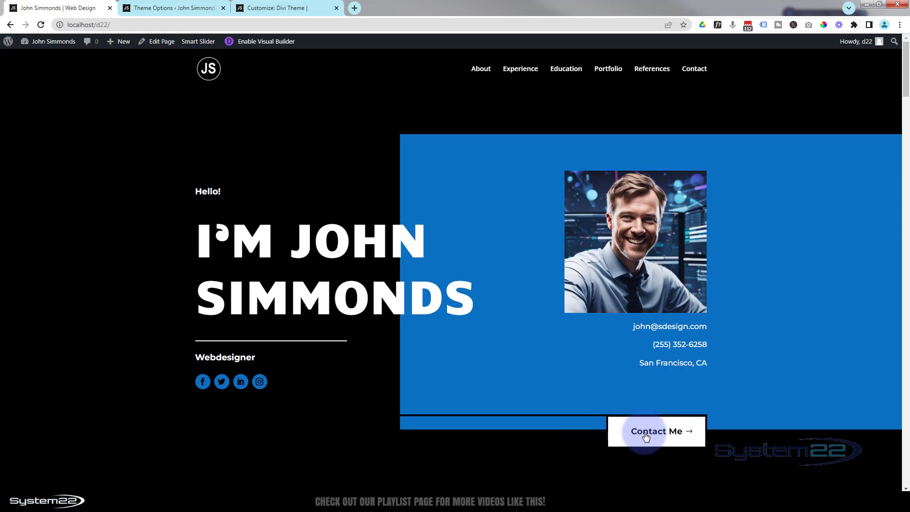
left_click(644, 433)
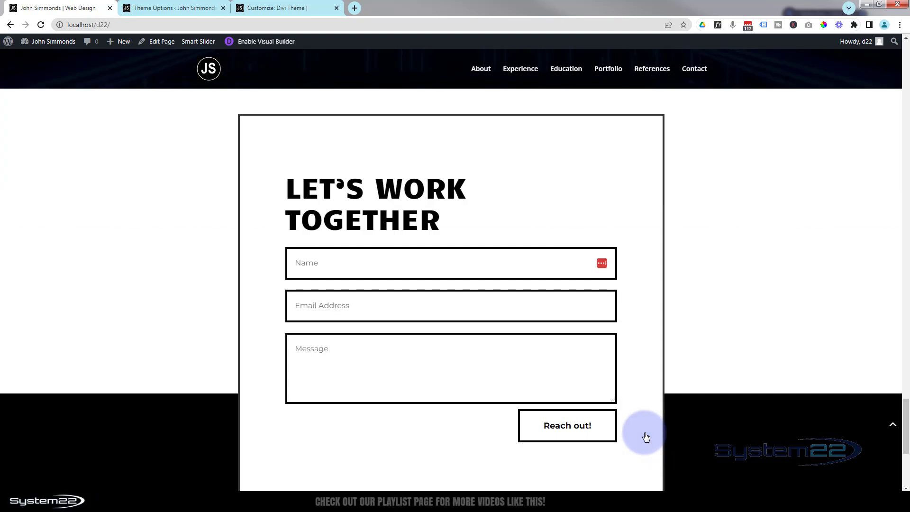
left_click(895, 428)
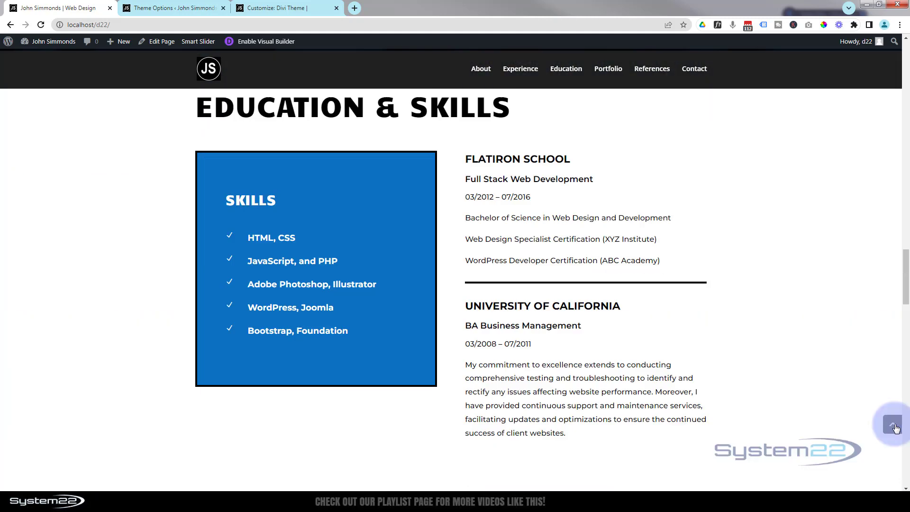
scroll(763, 370, "down", 8)
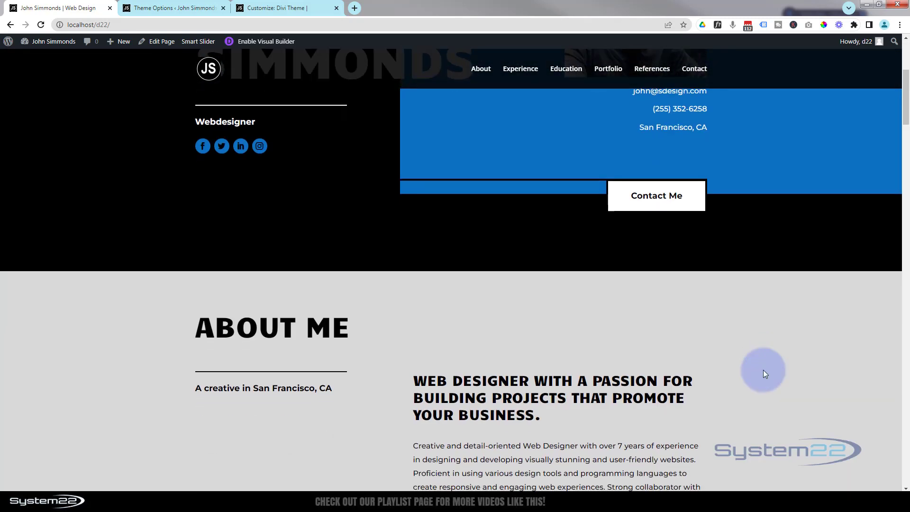
scroll(763, 369, "down", 8)
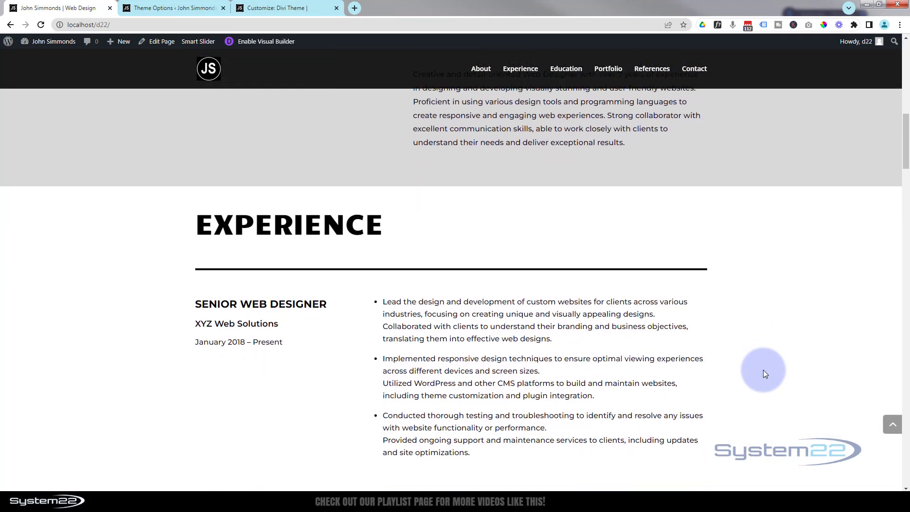
scroll(763, 374, "down", 3)
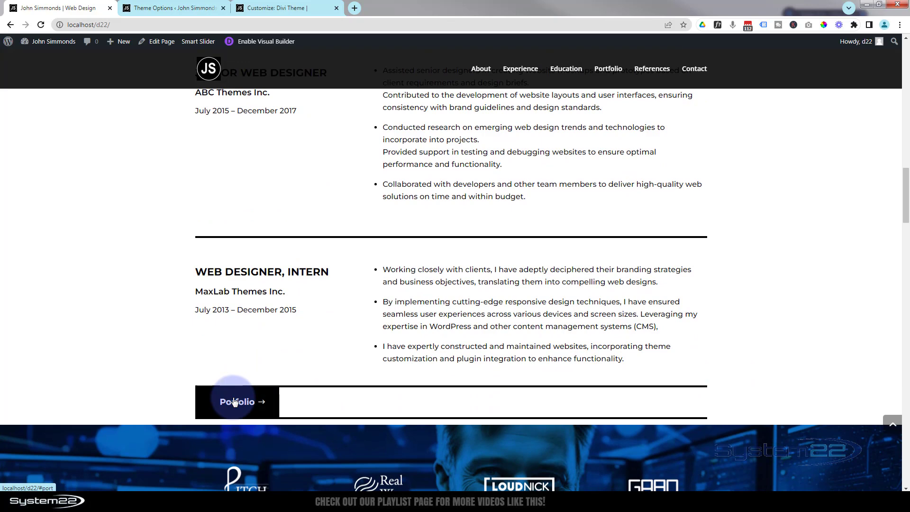
Test the Portfolio button's anchor and open a Recent Work project link in a new tab.
left_click(234, 402)
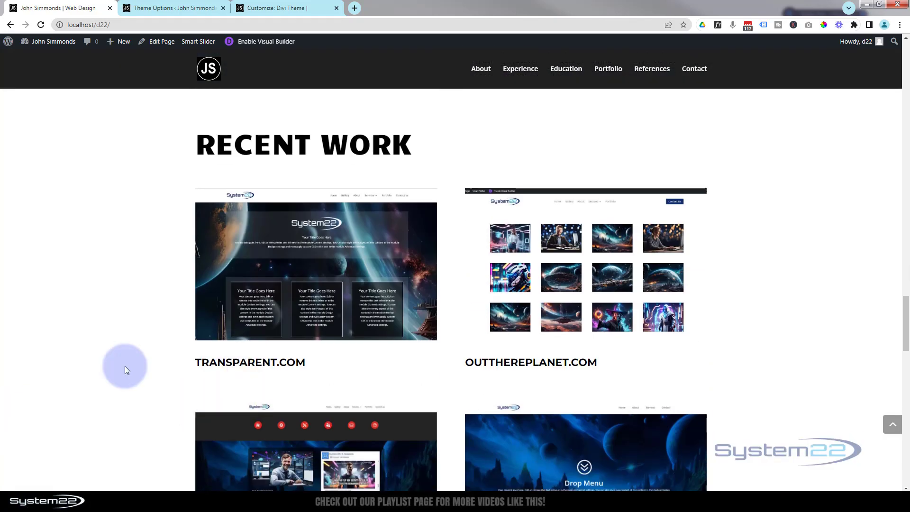
left_click(277, 302)
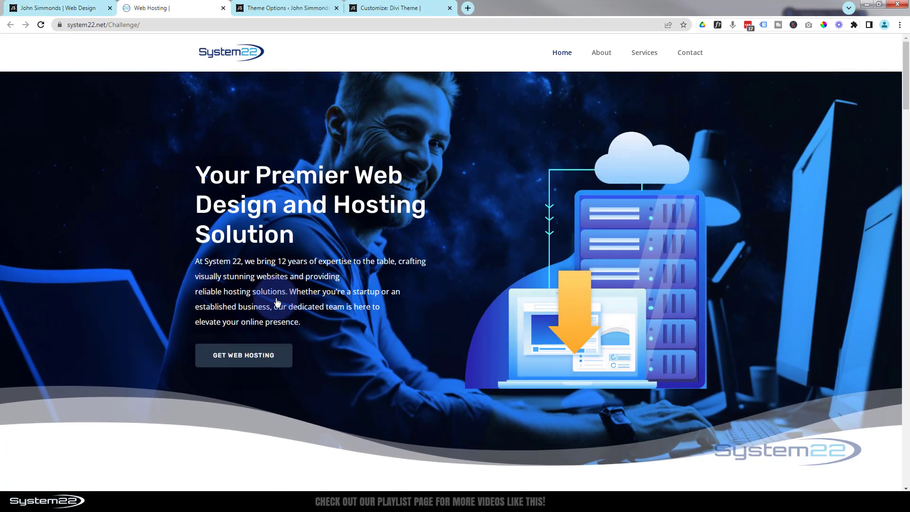
left_click(77, 7)
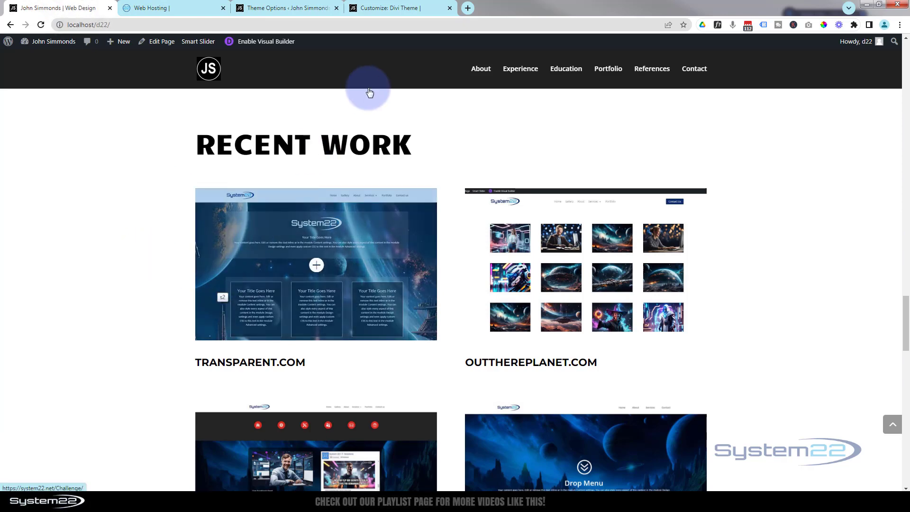
Test the Experience and Education menu anchors and the brands section's More information button.
left_click(526, 70)
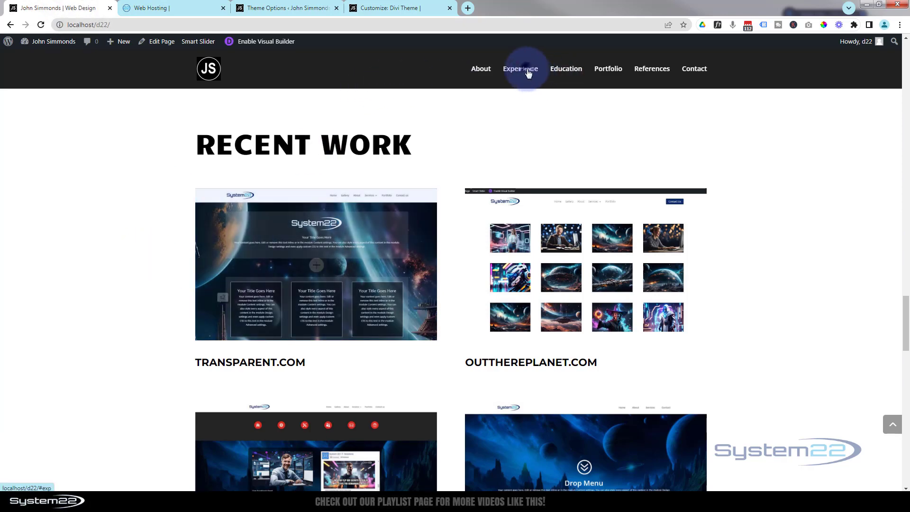
scroll(331, 264, "down", 12)
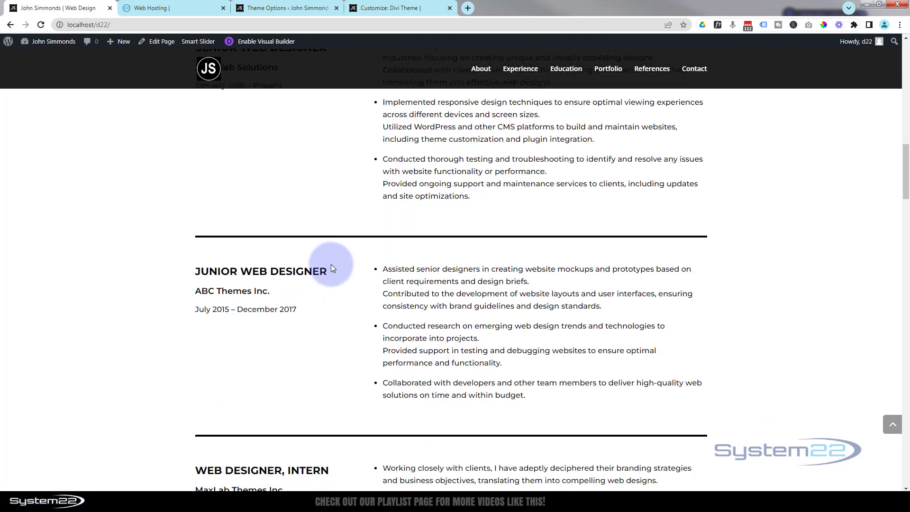
scroll(331, 265, "down", 3)
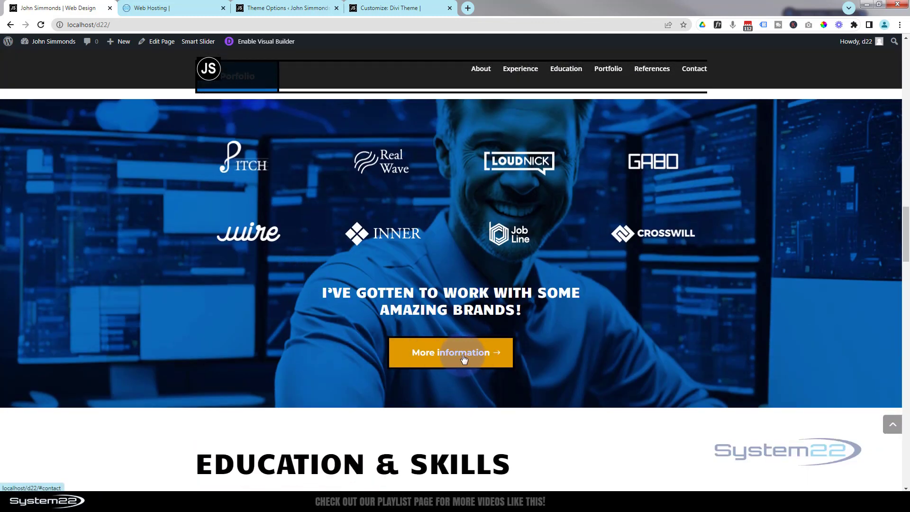
left_click(458, 359)
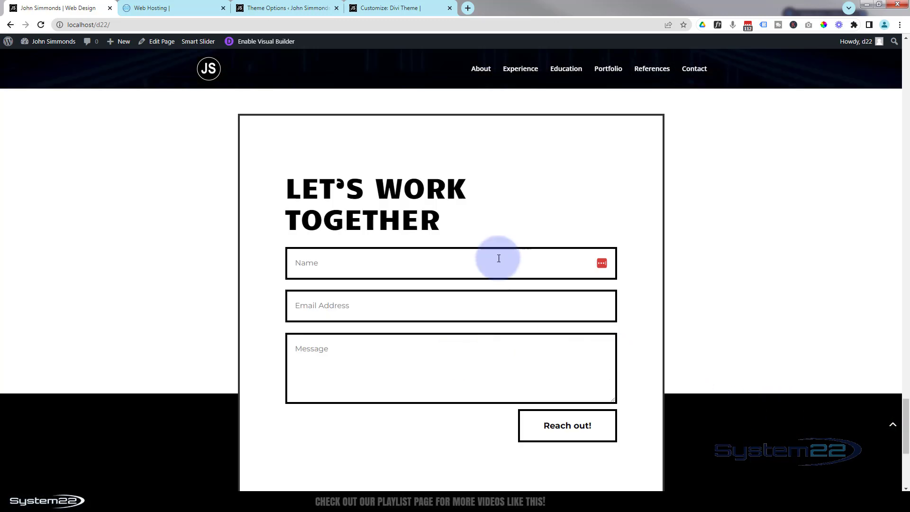
left_click(571, 76)
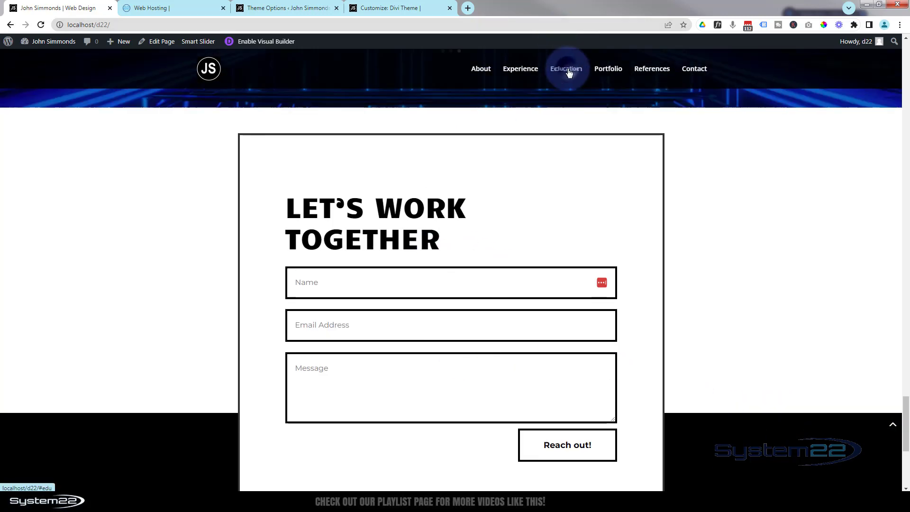
scroll(534, 254, "down", 10)
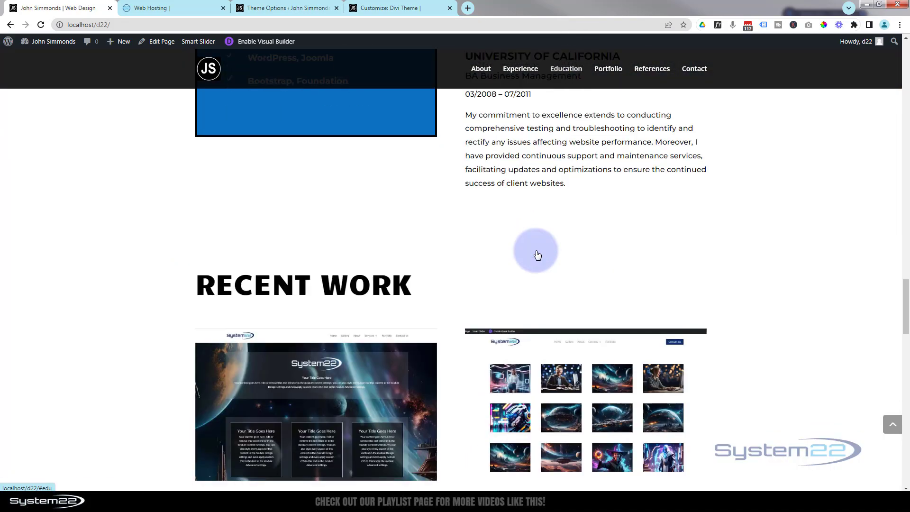
scroll(537, 255, "down", 6)
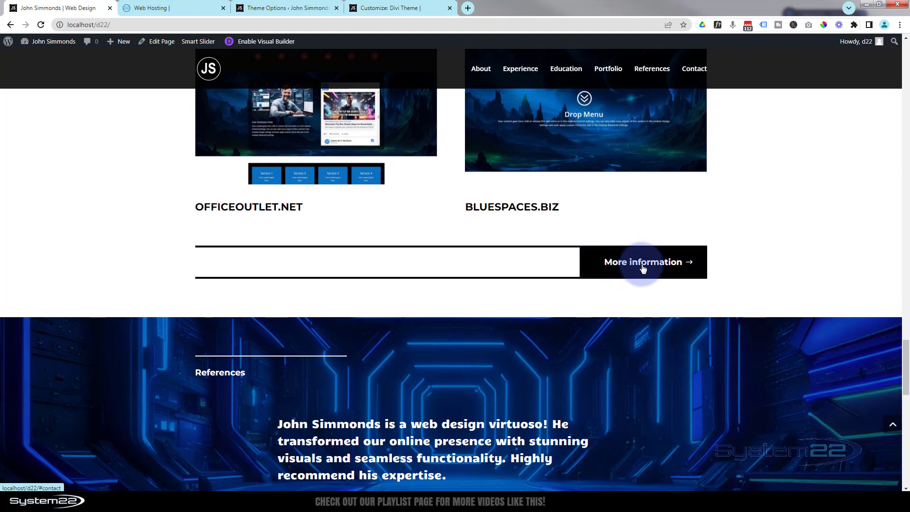
Test the portfolio More information button, the footer About link and the back-to-top button.
left_click(644, 264)
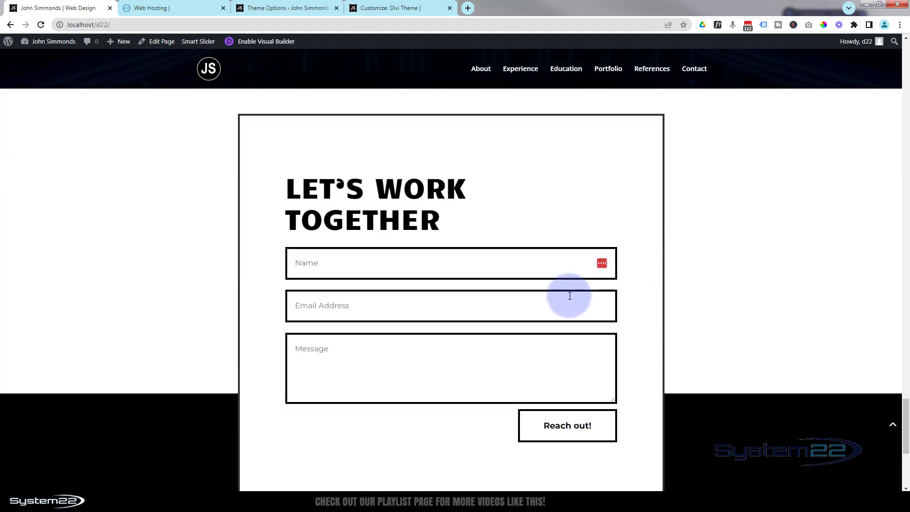
scroll(569, 295, "up", 6)
scroll(568, 295, "up", 2)
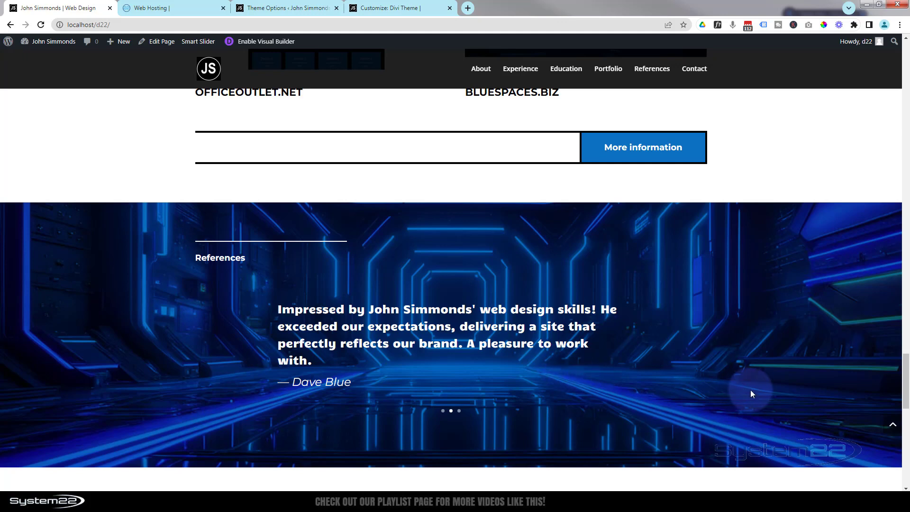
scroll(750, 390, "down", 7)
scroll(750, 390, "down", 6)
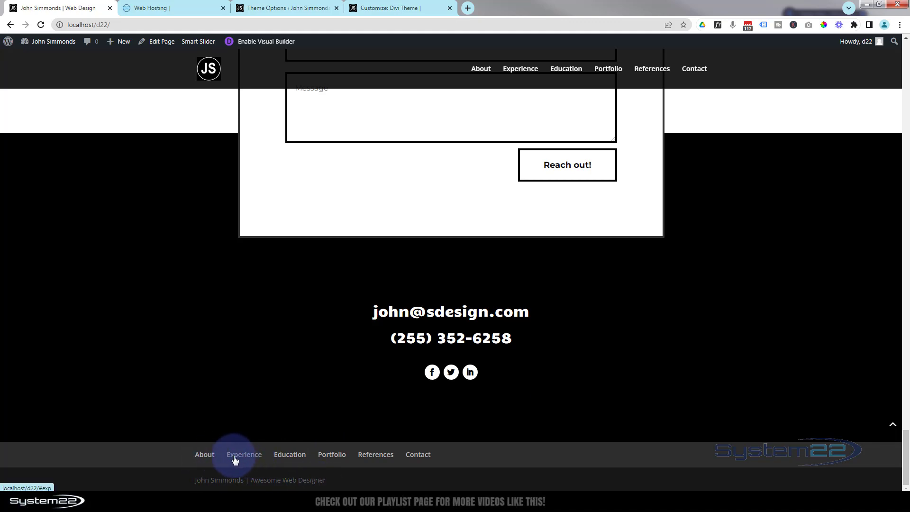
left_click(205, 458)
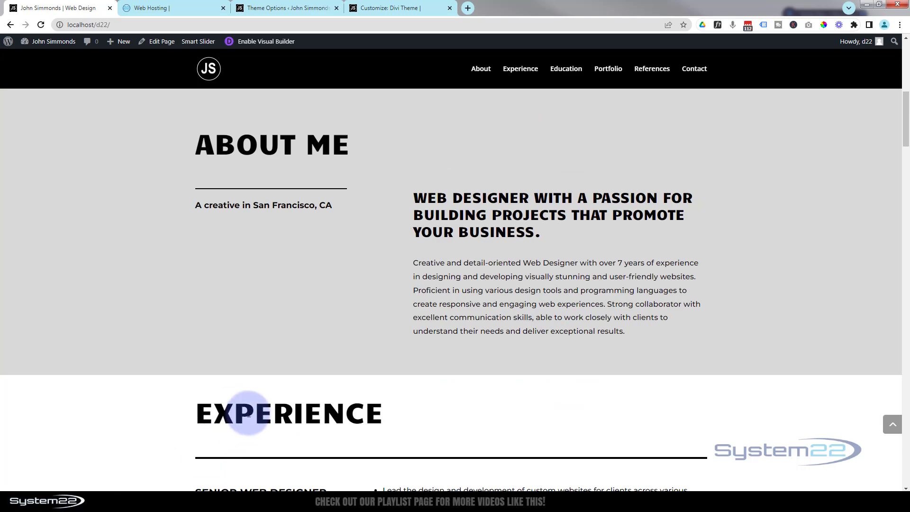
left_click(889, 425)
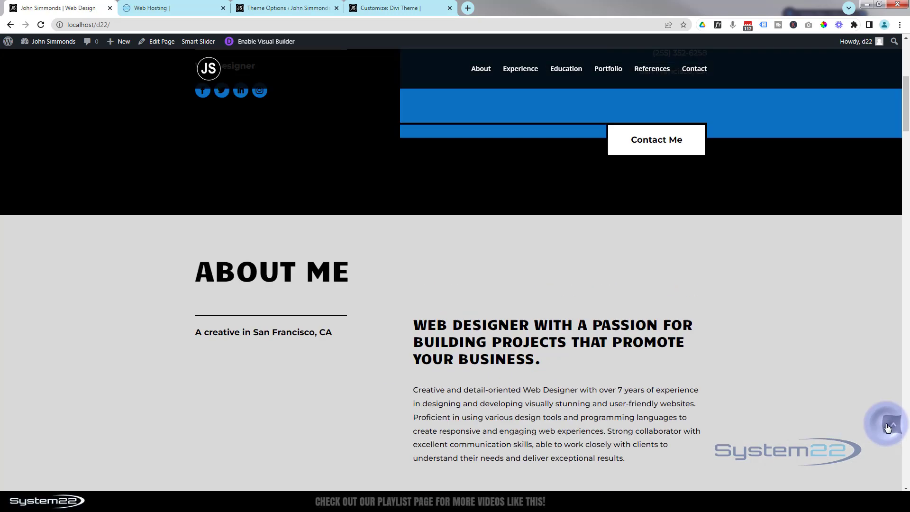